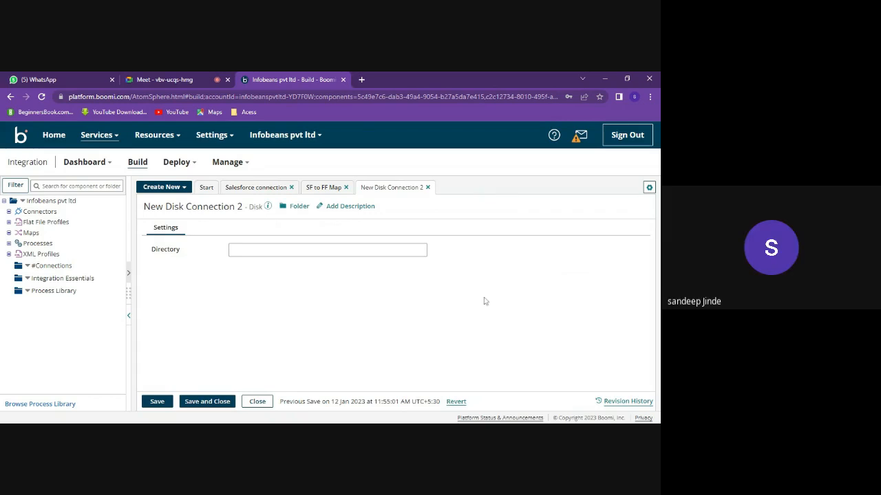
# - Focus the empty Directory field of New Disk Connection 2, then switch over to File Explorer
pyautogui.click(328, 250)
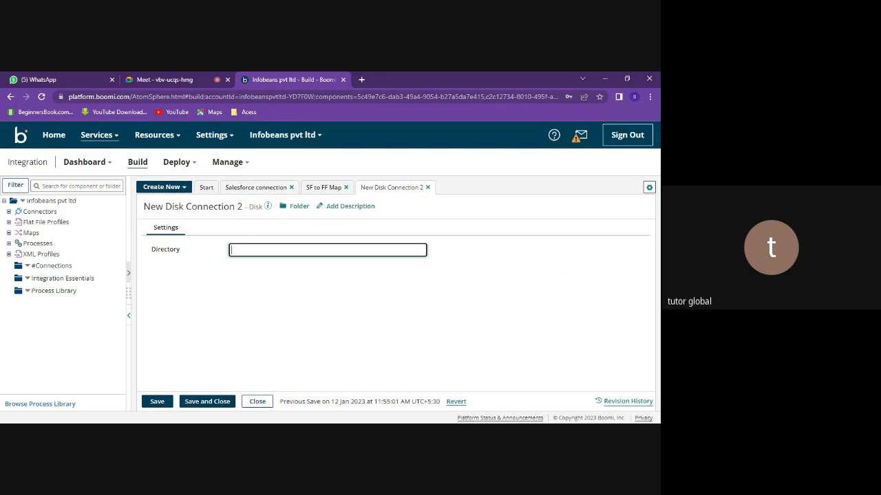
pyautogui.hotkey('alt', 'Tab')
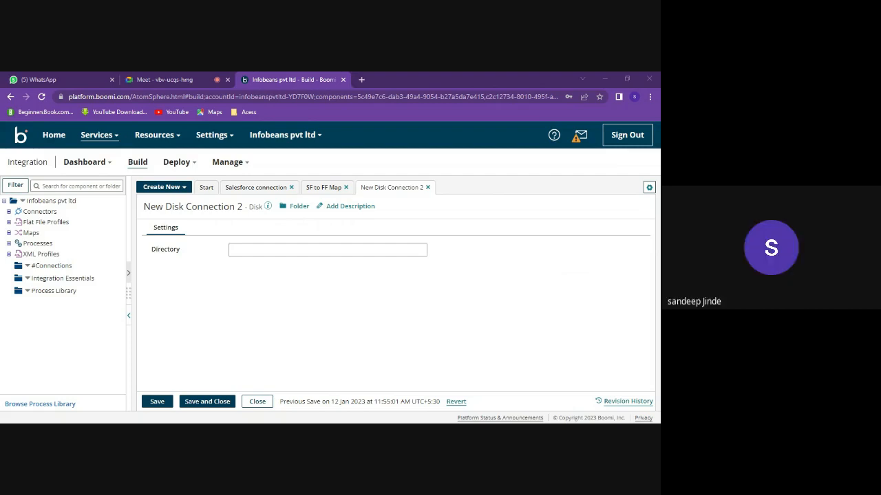
pyautogui.hotkey('alt', 'Tab')
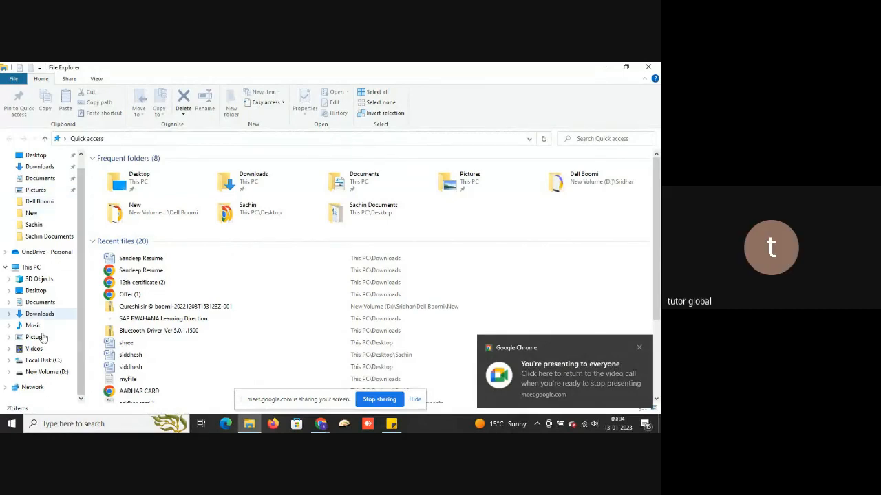
# - Create a new folder named Boomi on Local Disk (C:) and refresh the listing
pyautogui.click(45, 361)
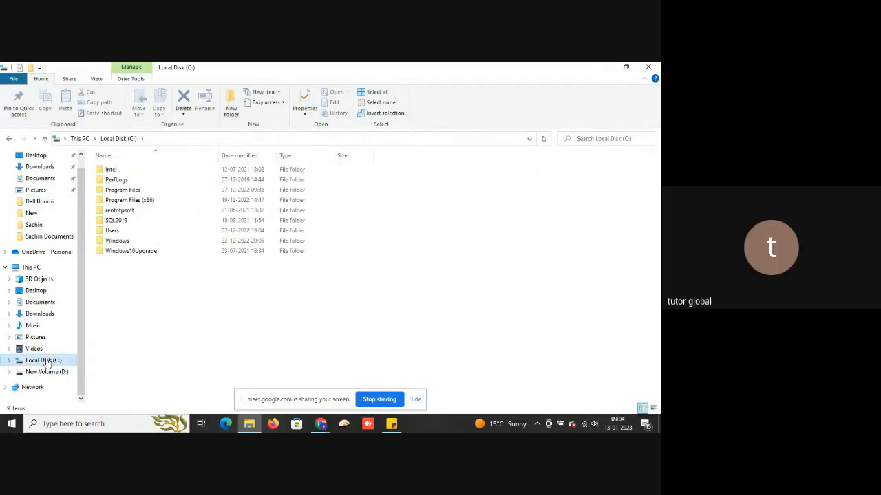
pyautogui.rightClick(174, 292)
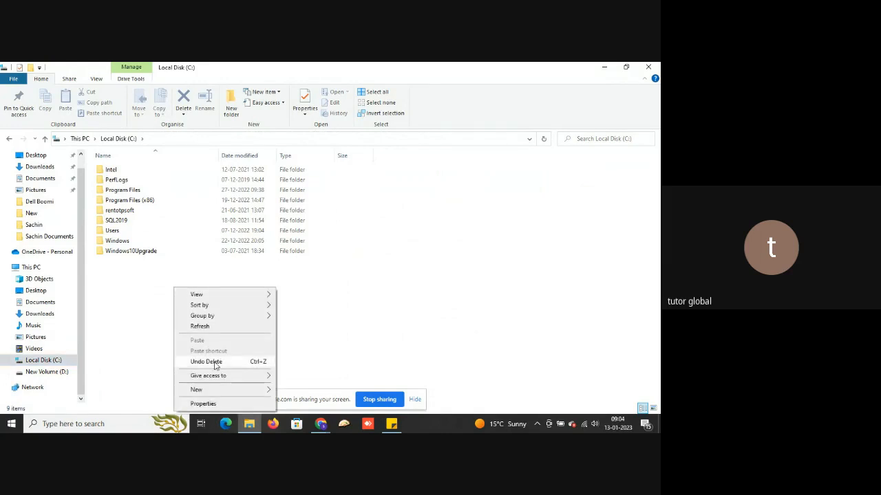
pyautogui.moveTo(213, 391)
pyautogui.click(315, 395)
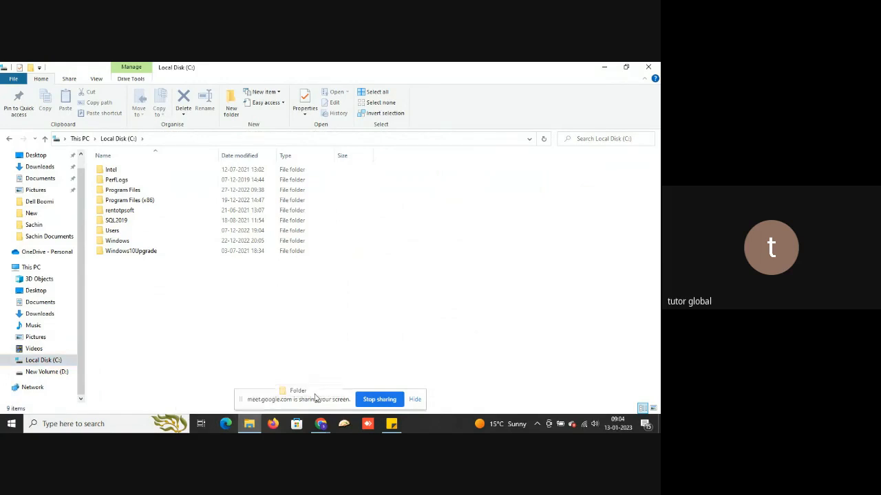
pyautogui.write('Boomi')
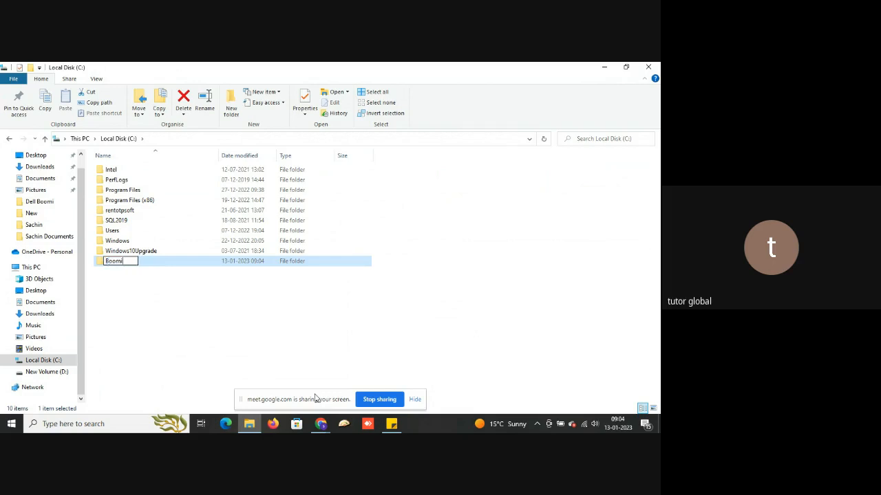
pyautogui.press('Return')
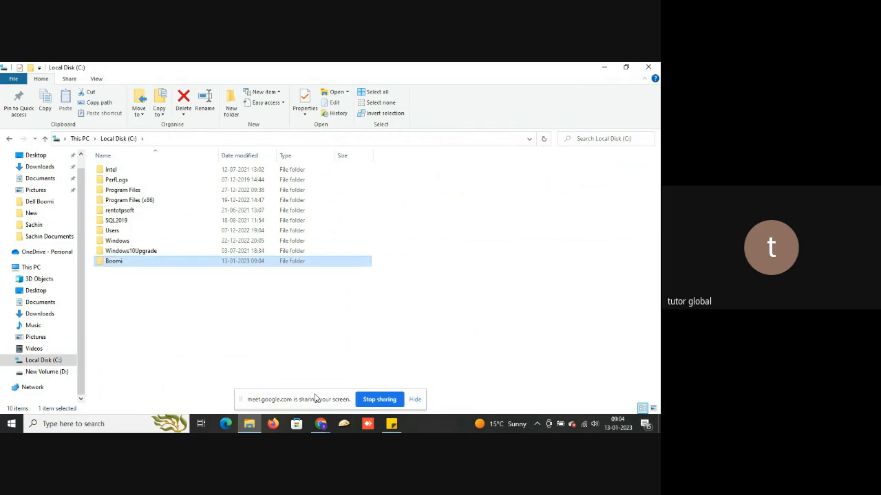
pyautogui.rightClick(303, 297)
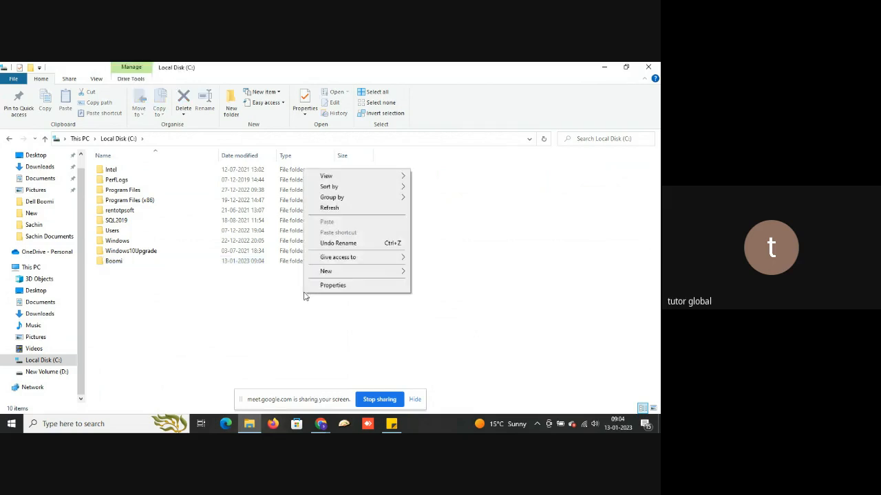
pyautogui.click(328, 207)
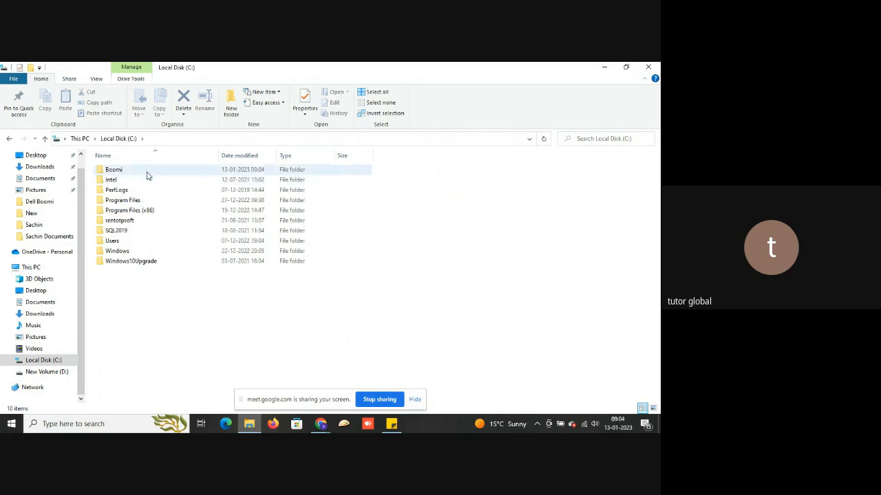
# - Open the Boomi folder, copy its path C:\Boomi, and go back to the browser
pyautogui.doubleClick(147, 172)
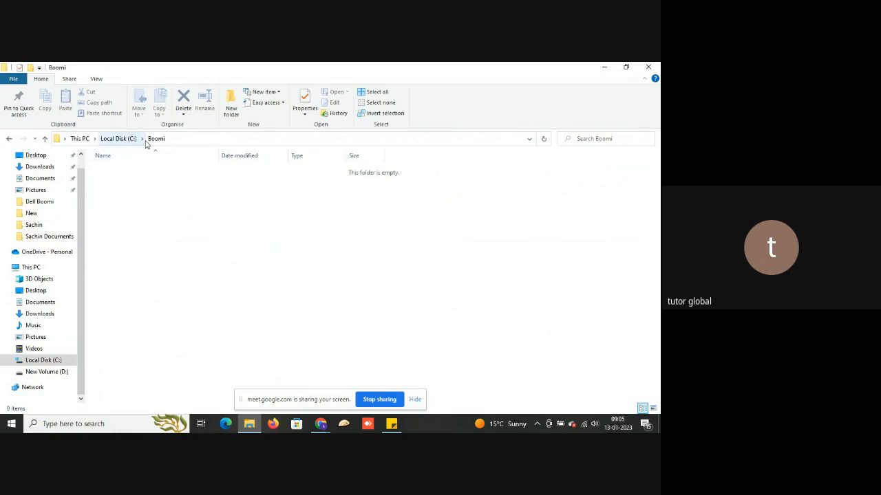
pyautogui.click(195, 140)
pyautogui.hotkey('ctrl', 'c')
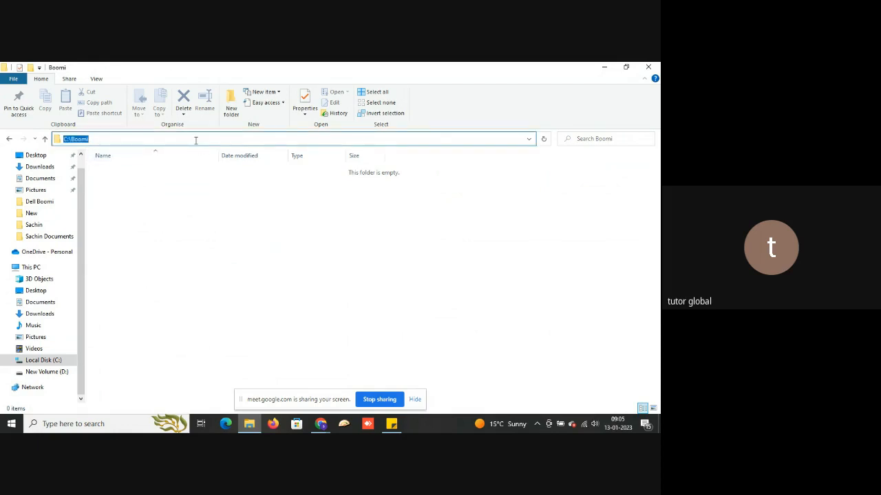
pyautogui.hotkey('alt', 'Tab')
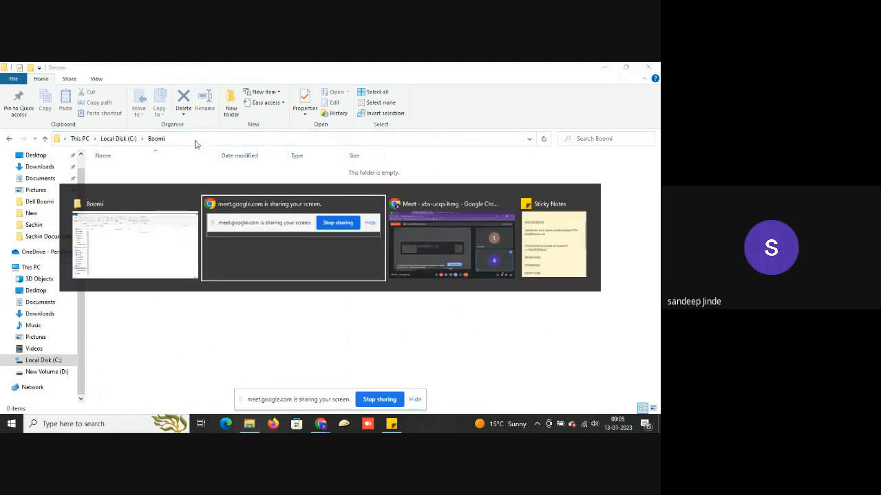
pyautogui.hotkey('alt', 'Tab')
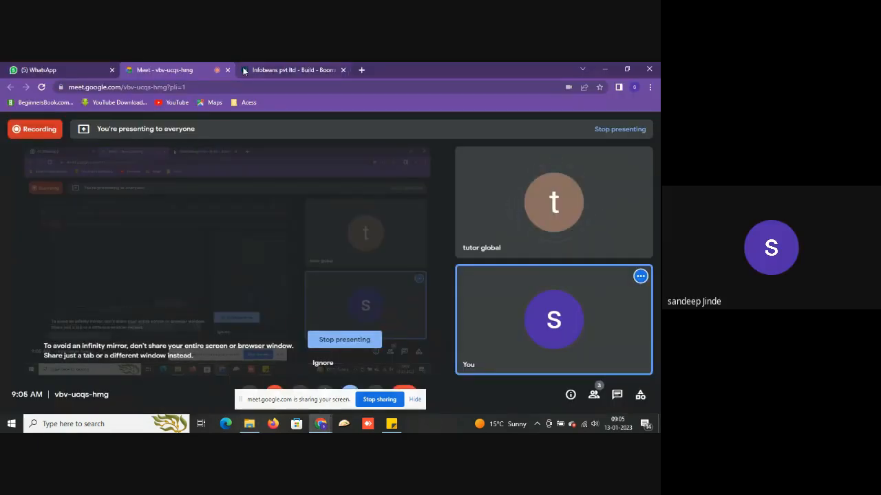
# - Paste C:\Boomi into the disk connection's Directory and save and close it
pyautogui.click(278, 69)
pyautogui.hotkey('ctrl', 'v')
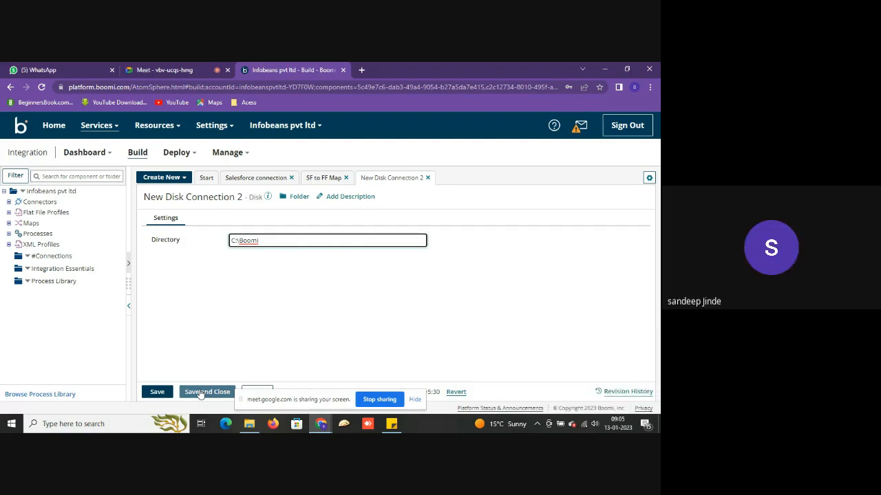
pyautogui.click(201, 392)
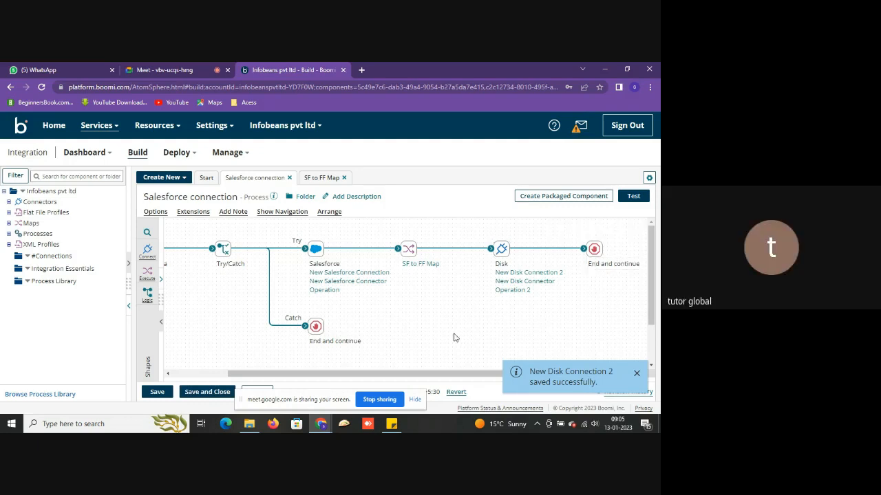
# - Save the process, test-run it on My Boomi Test Cloud, and view the Disk step's logs
pyautogui.click(633, 197)
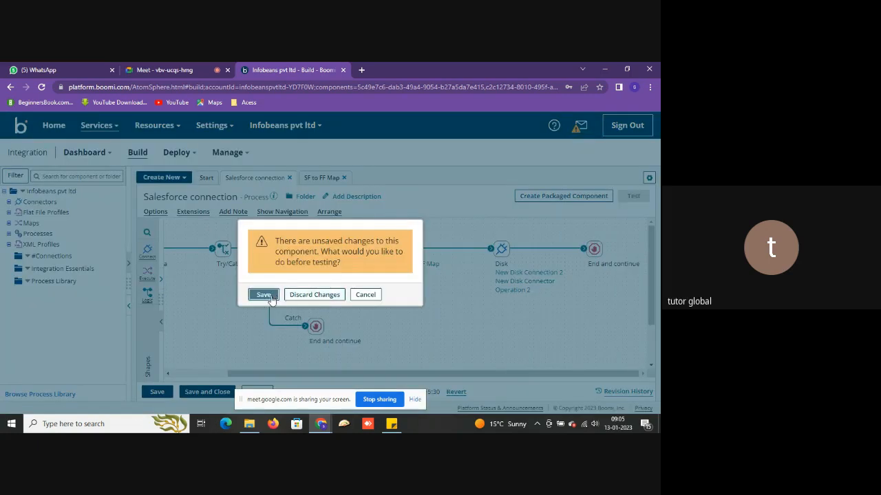
pyautogui.click(264, 295)
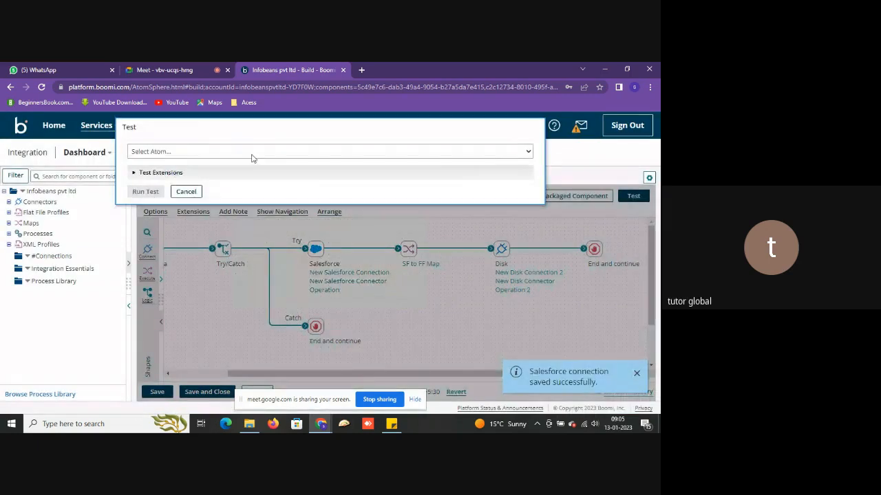
pyautogui.click(257, 153)
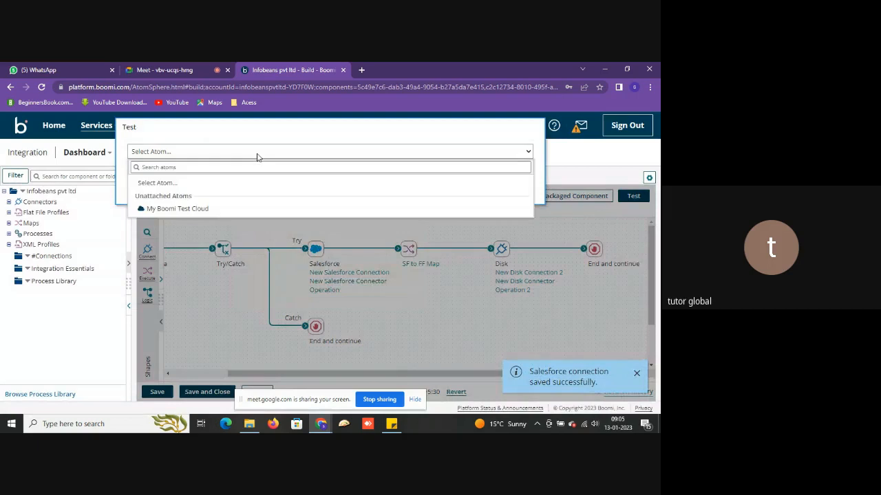
pyautogui.click(215, 210)
pyautogui.click(145, 192)
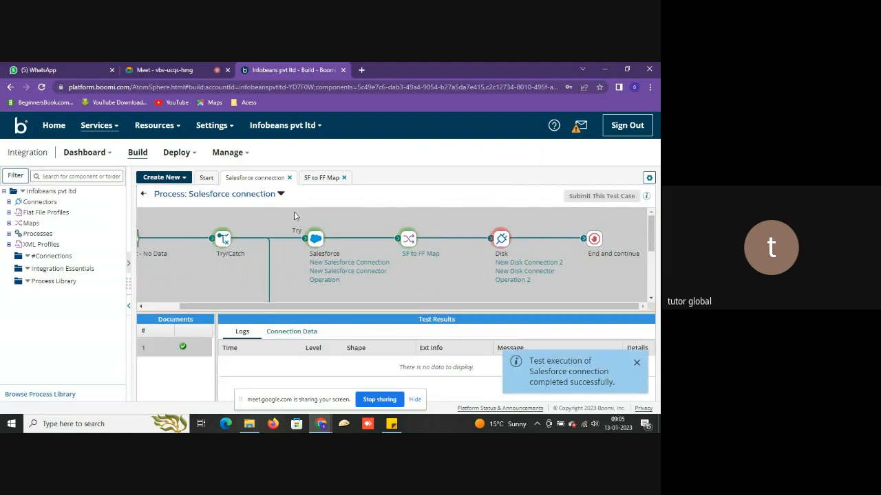
pyautogui.click(502, 241)
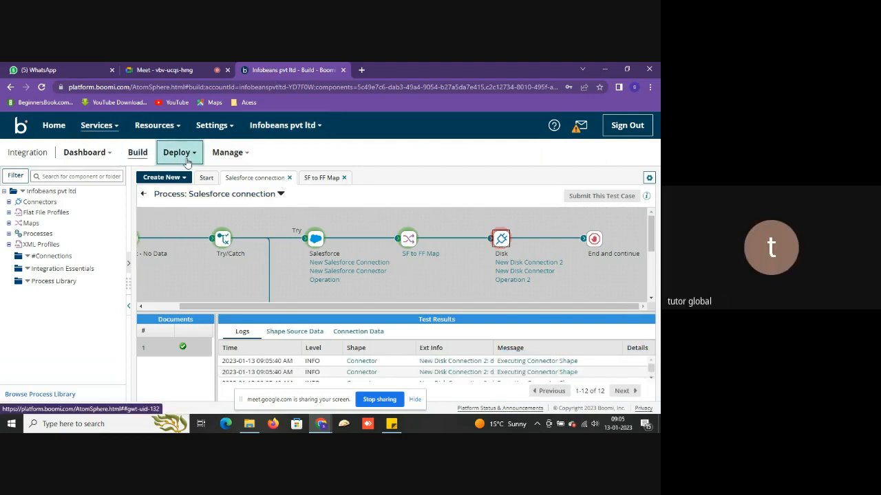
# - From Atom Management, download the Windows 64-bit Atom installer atom_install64.exe
pyautogui.click(227, 153)
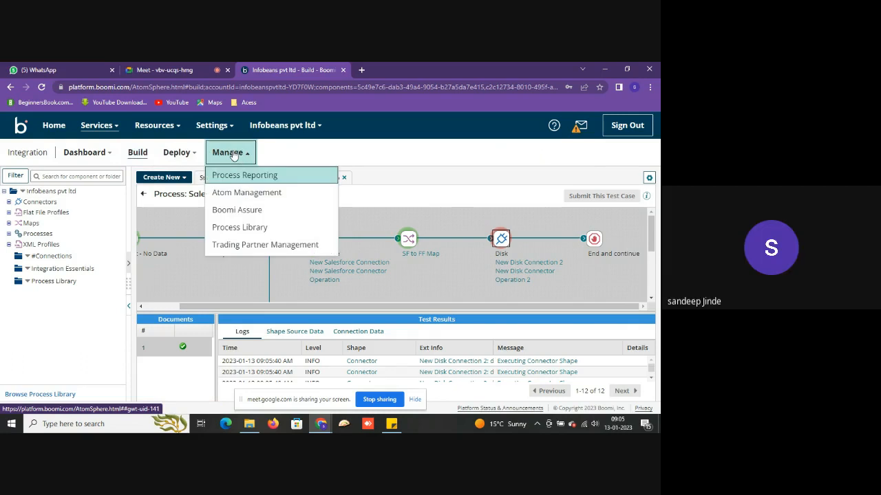
pyautogui.click(238, 194)
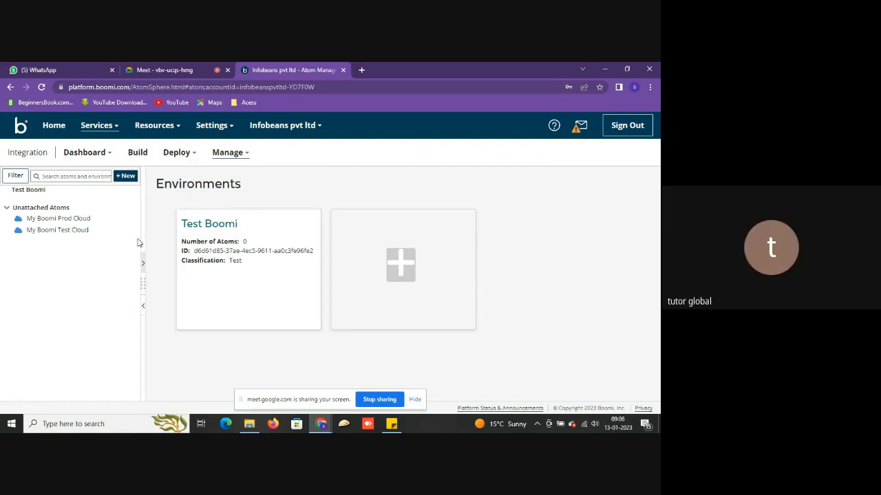
pyautogui.click(126, 177)
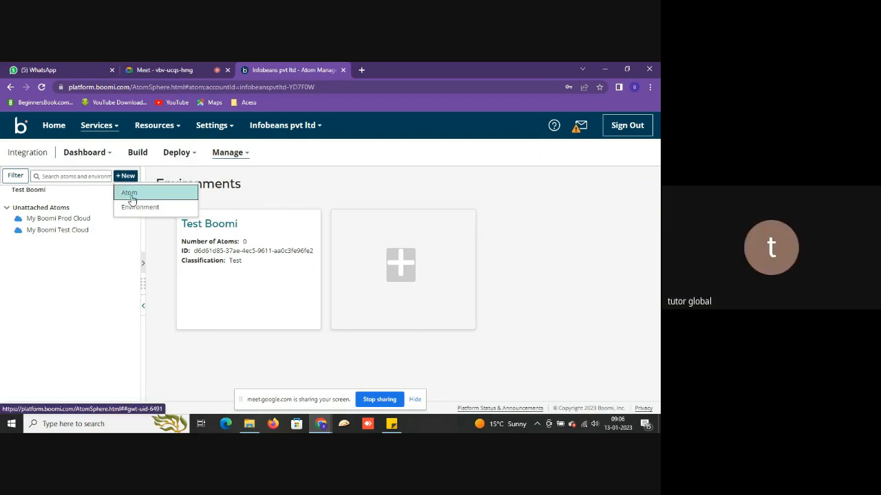
pyautogui.click(131, 198)
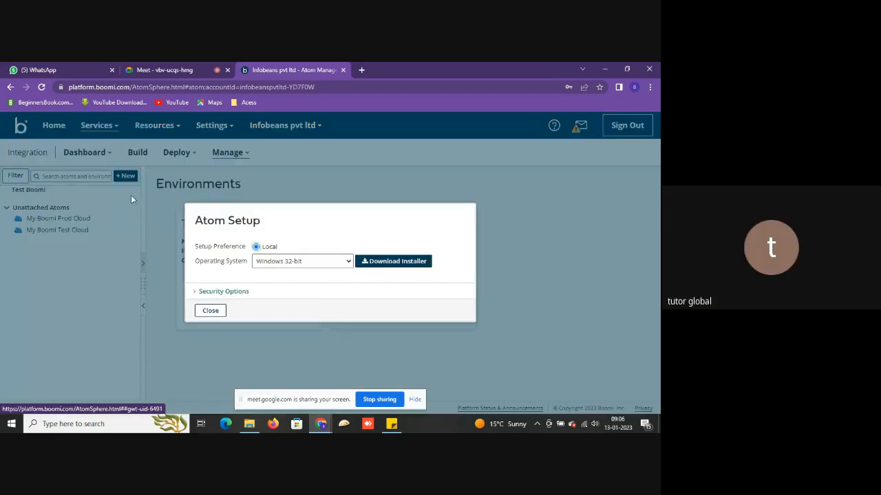
pyautogui.click(319, 274)
pyautogui.click(308, 292)
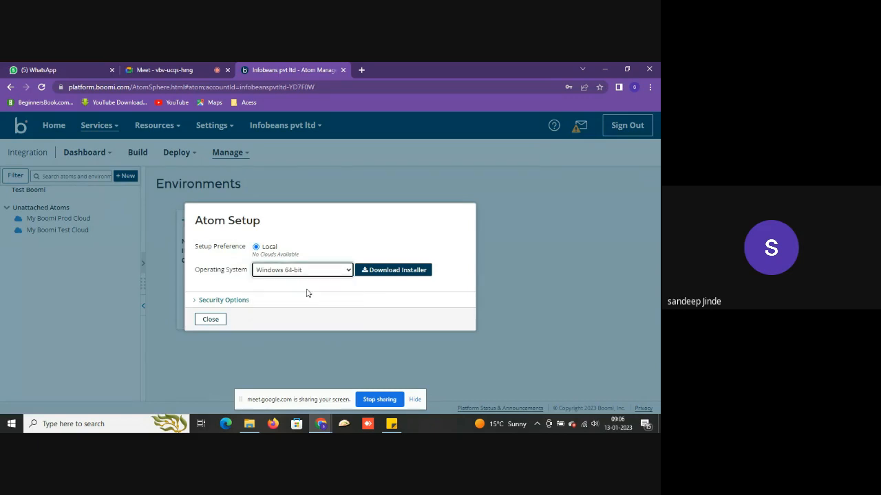
pyautogui.click(389, 273)
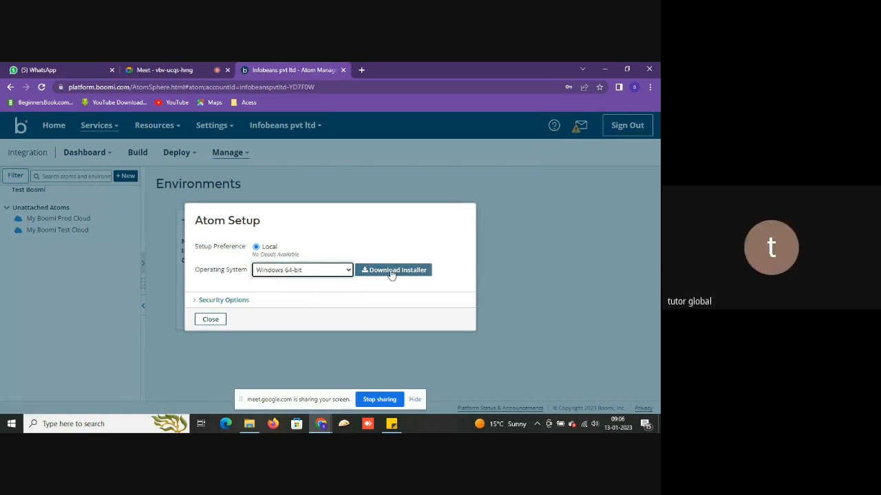
pyautogui.click(391, 273)
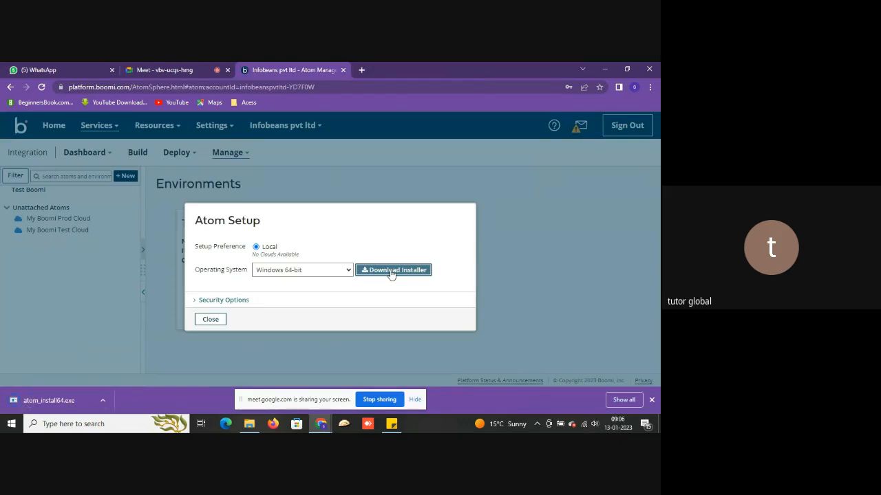
# - Run atom_install64.exe past the security warning and minimize its Java download progress window
pyautogui.click(74, 397)
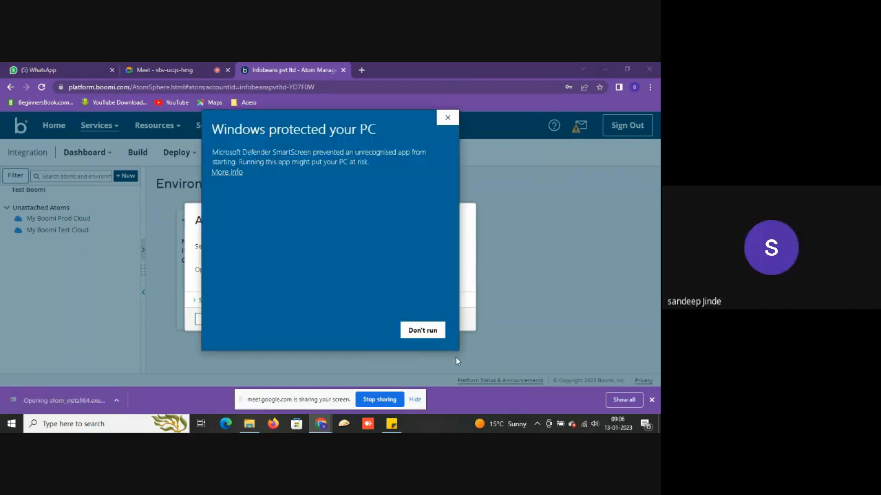
pyautogui.click(231, 172)
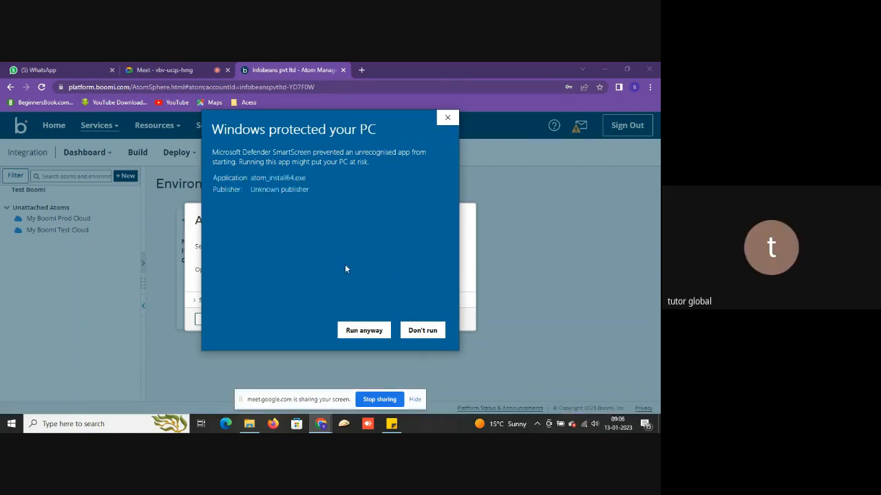
pyautogui.click(358, 334)
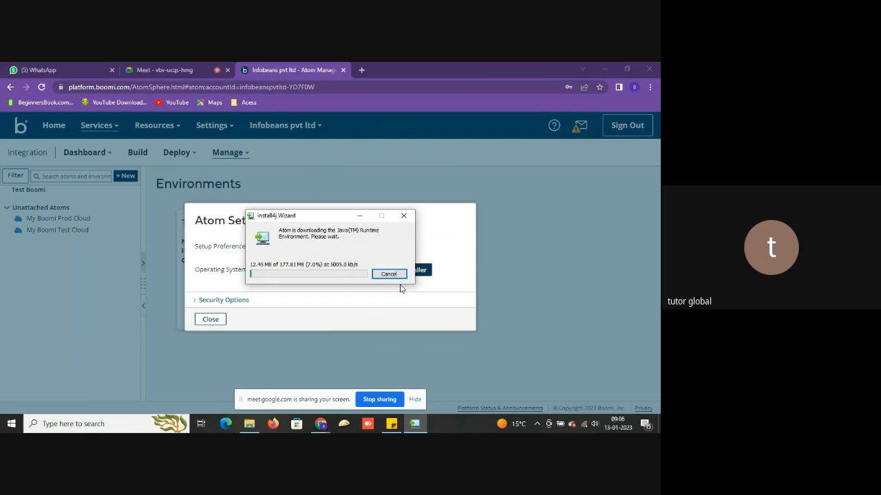
pyautogui.click(360, 214)
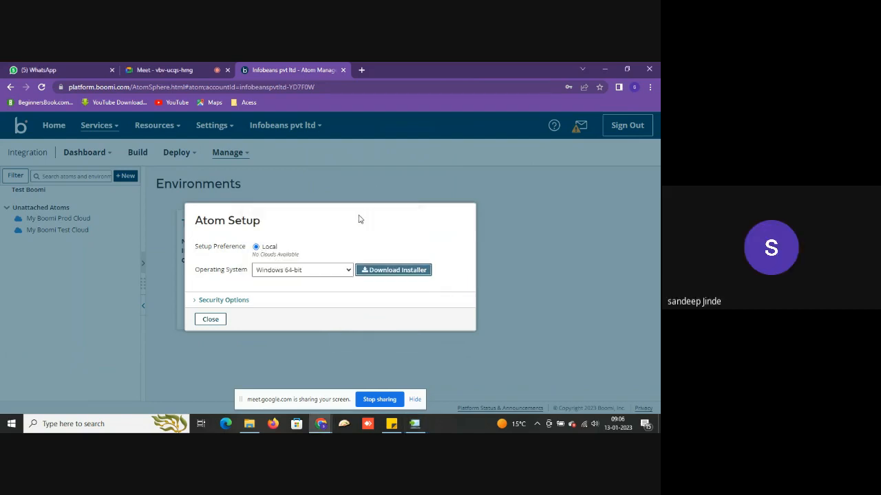
# - Follow the Java download to completion, dismiss the administrator-required error, and open File Explorer
pyautogui.click(416, 425)
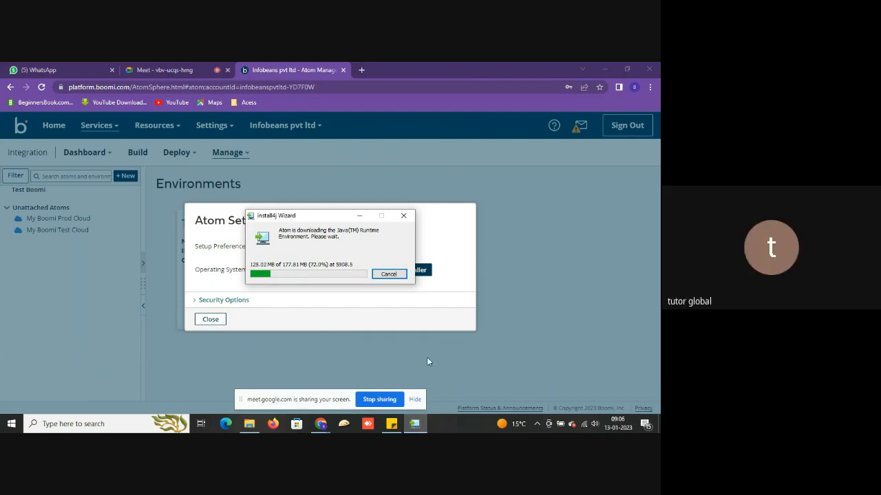
pyautogui.click(40, 192)
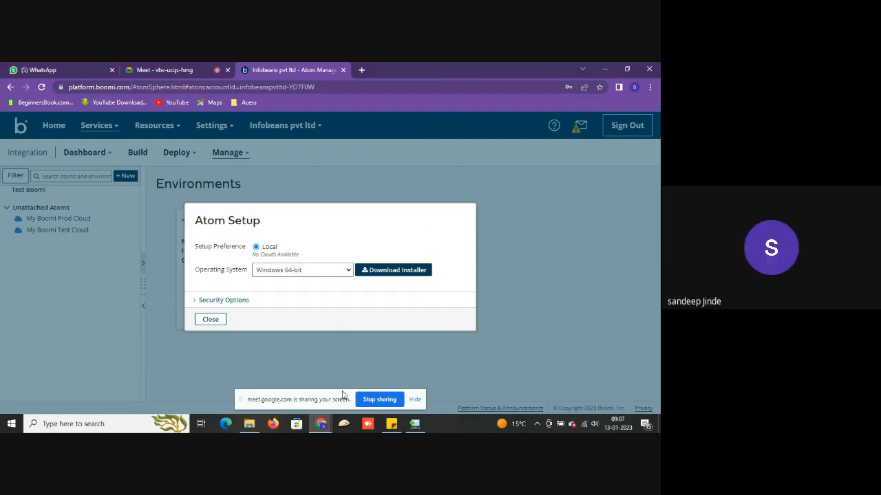
pyautogui.click(416, 425)
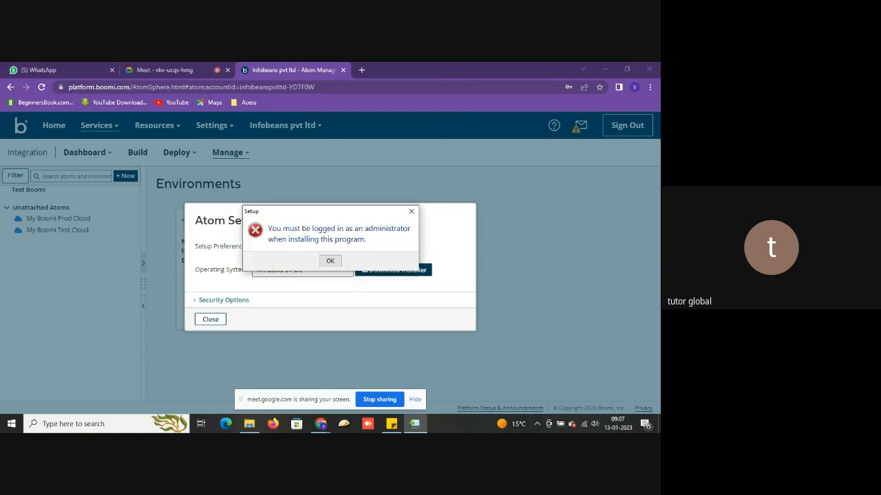
pyautogui.click(329, 262)
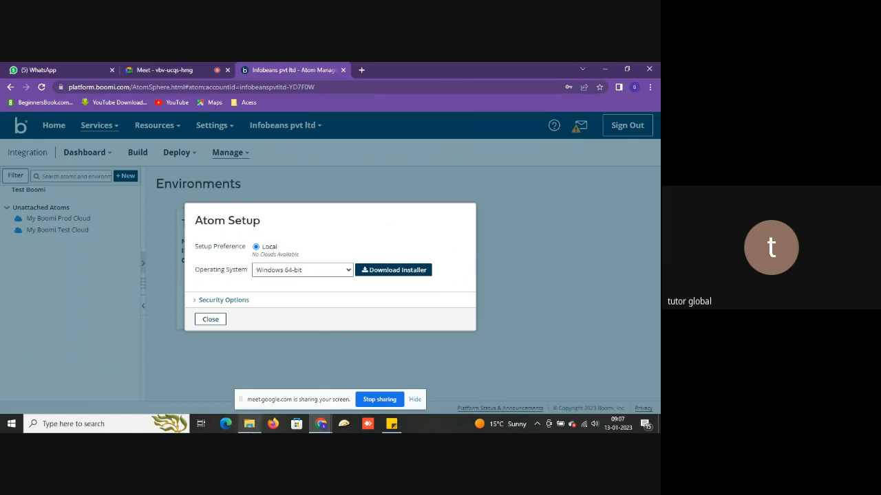
pyautogui.click(249, 423)
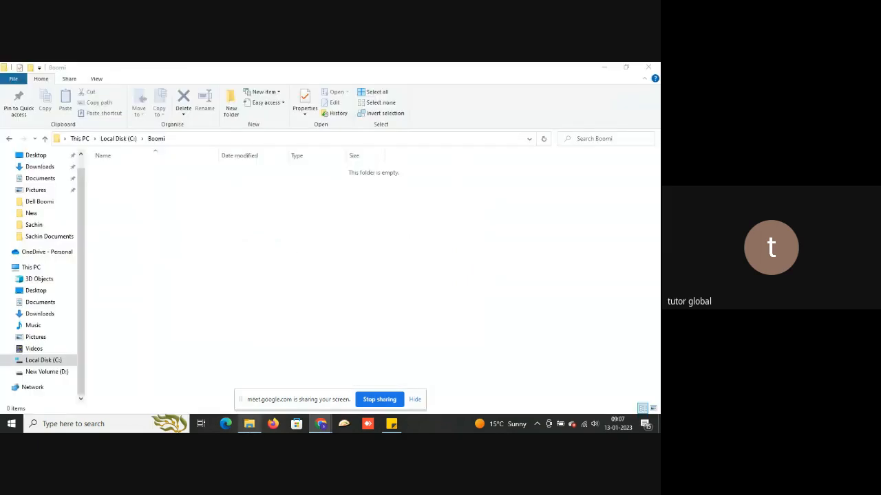
# - Run atom_install64 from Downloads as administrator, then return to the Boomi AtomSphere page
pyautogui.click(46, 170)
pyautogui.doubleClick(136, 185)
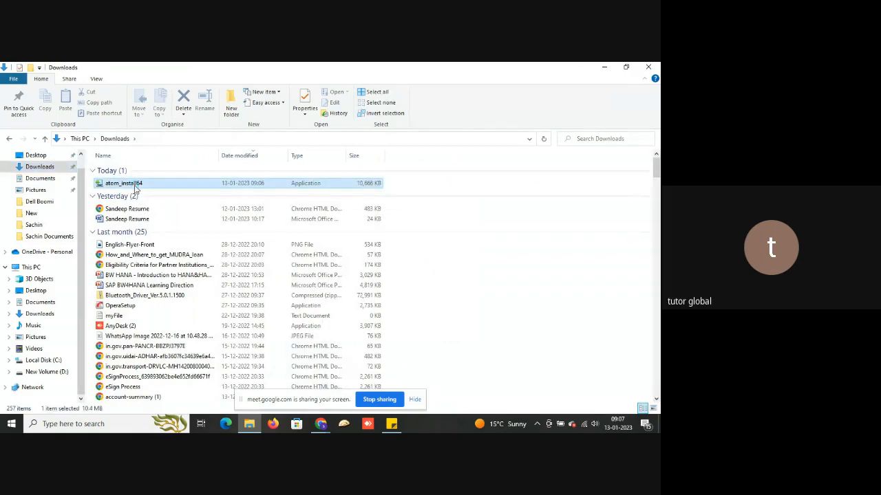
pyautogui.rightClick(139, 183)
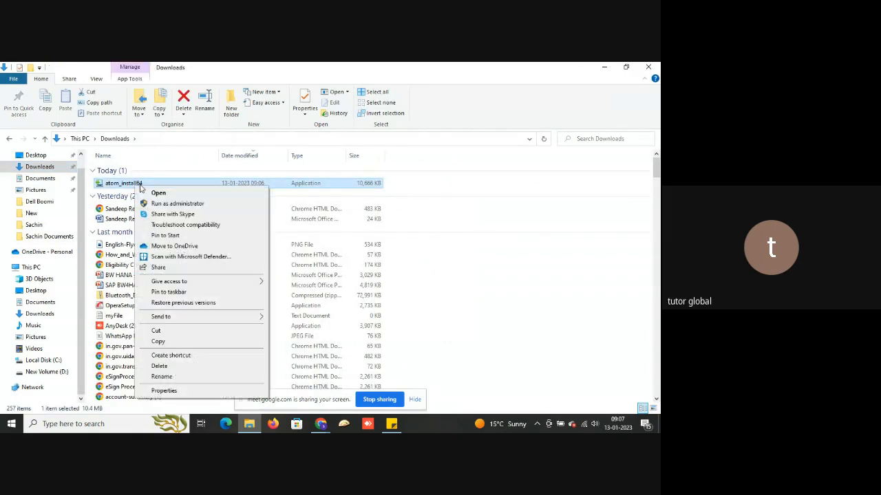
pyautogui.click(167, 205)
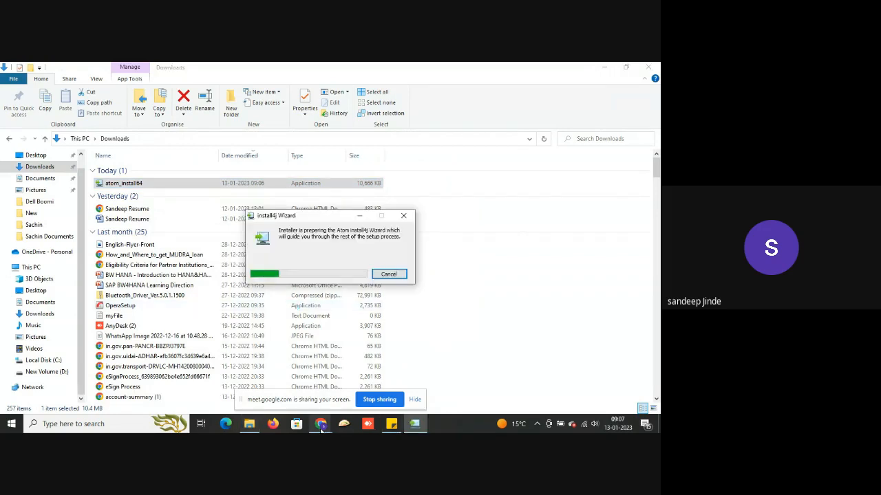
pyautogui.moveTo(321, 428)
pyautogui.click(337, 397)
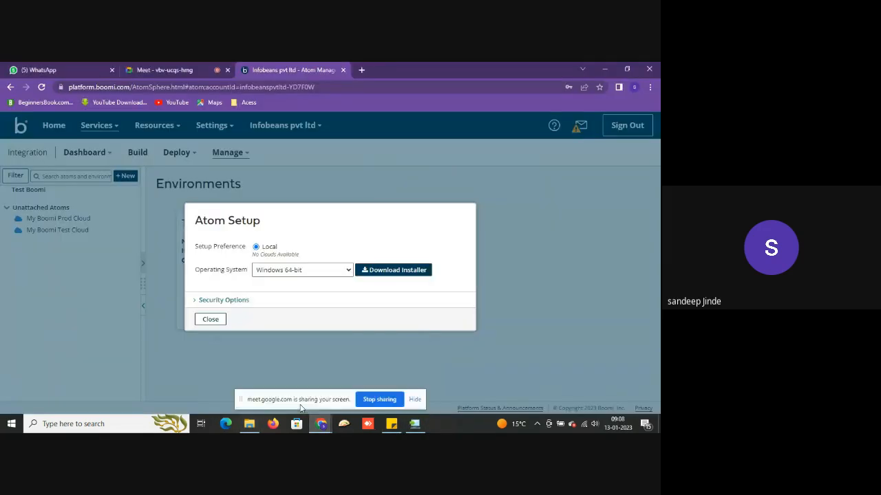
# - Check on the installer's Java Runtime download until the Atom Setup Wizard welcome page appears
pyautogui.click(414, 425)
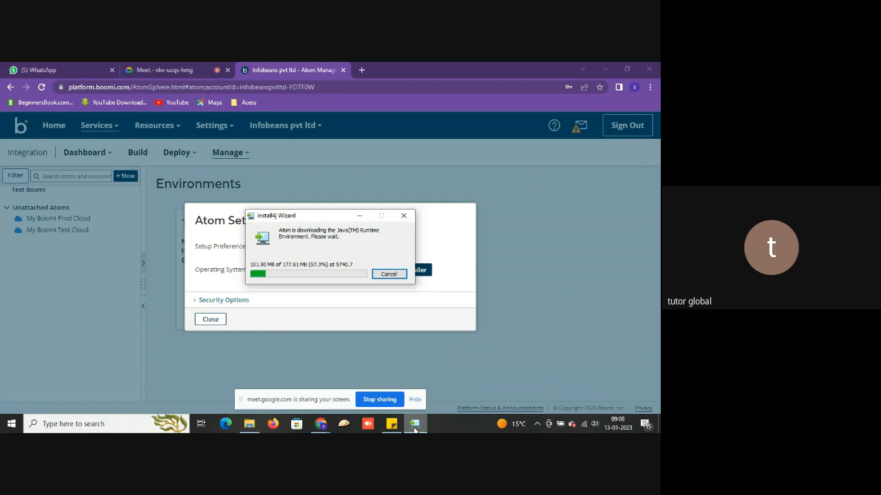
pyautogui.click(425, 375)
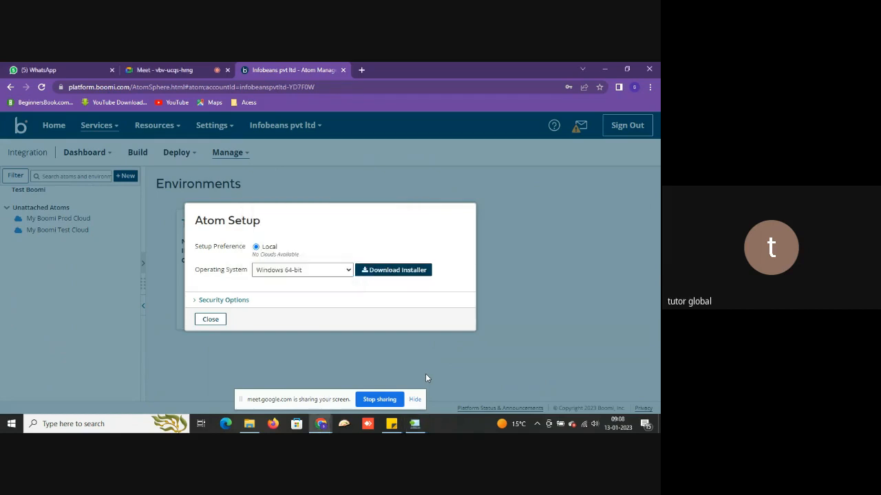
pyautogui.click(413, 428)
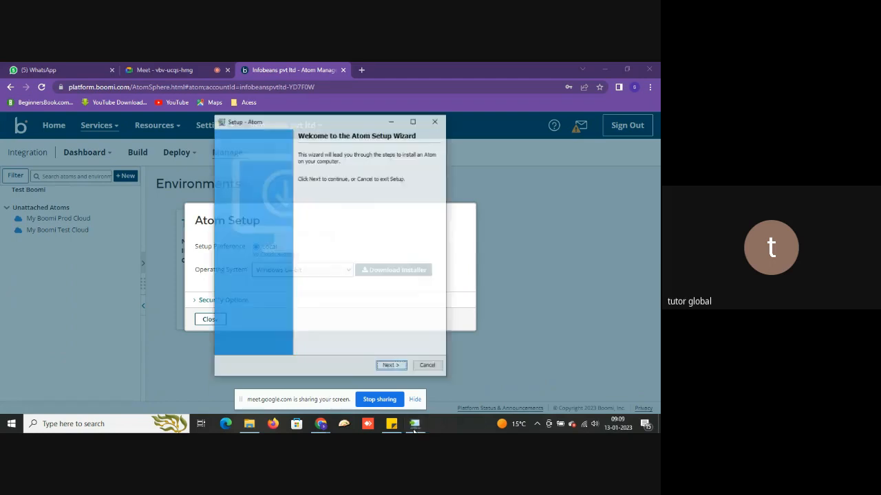
# - Move past the welcome page and enter the platform account's user name and password
pyautogui.click(389, 367)
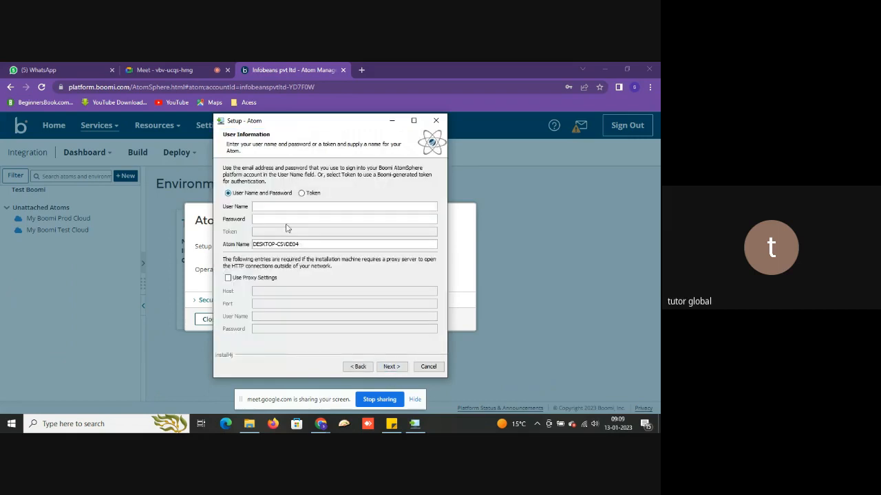
pyautogui.click(300, 205)
pyautogui.press('Tab')
pyautogui.write('***********')
# - Replace the default Atom name with SandeepAtom and submit the details
pyautogui.tripleClick(312, 243)
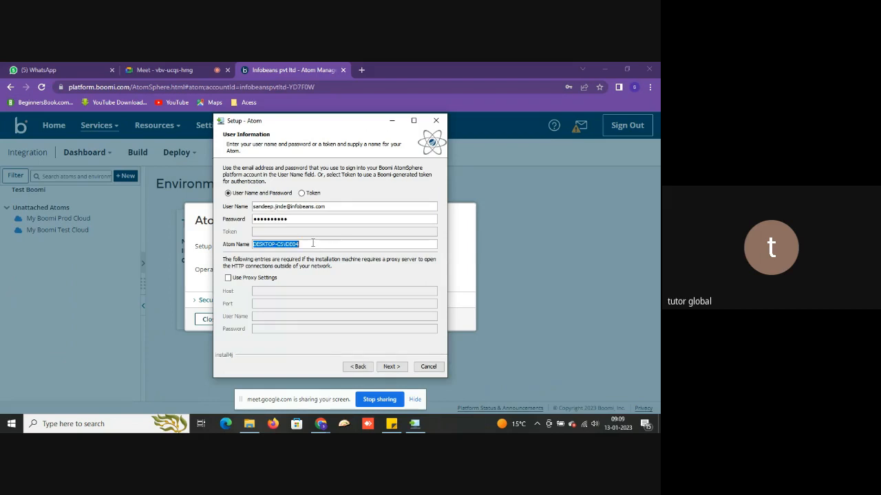
pyautogui.press('BackSpace')
pyautogui.write('SandeepAT')
pyautogui.press('BackSpace')
pyautogui.write('tom')
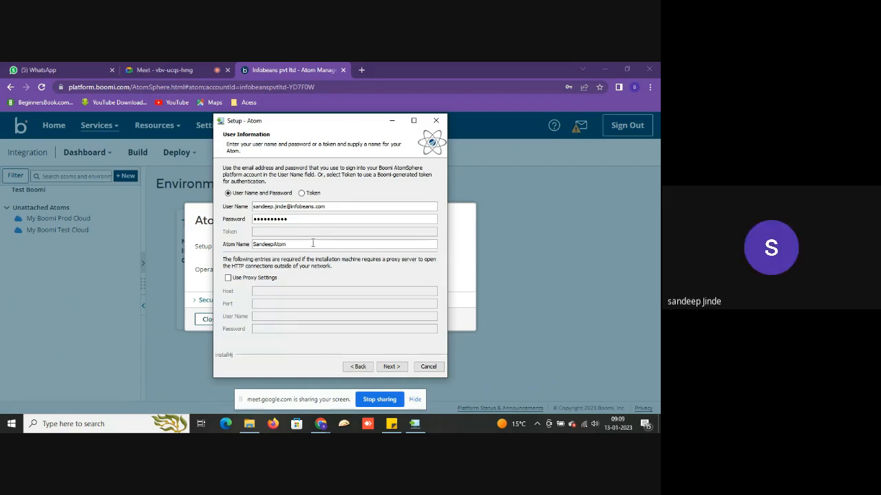
pyautogui.click(391, 367)
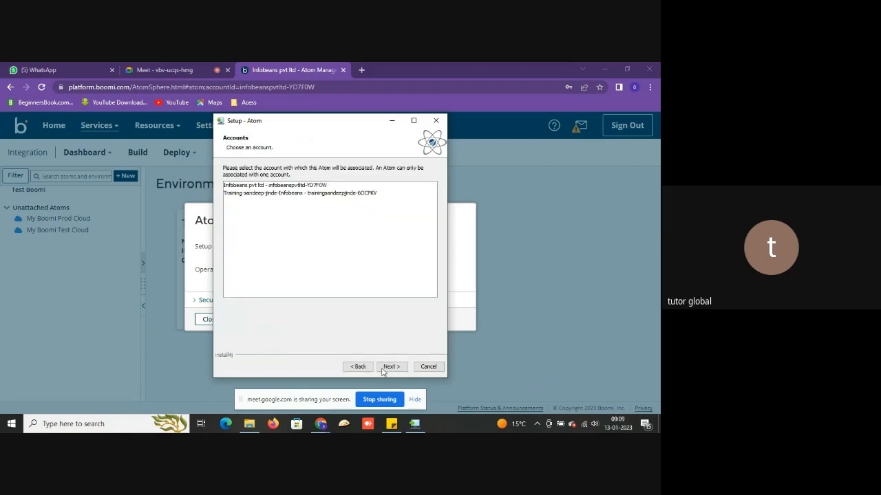
# - Select the Infobeans pvt ltd account for the Atom and continue
pyautogui.click(322, 195)
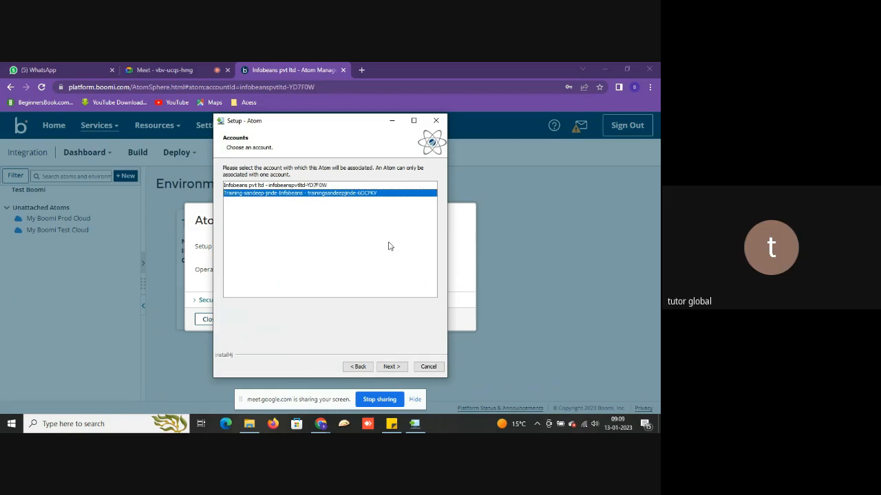
pyautogui.click(309, 186)
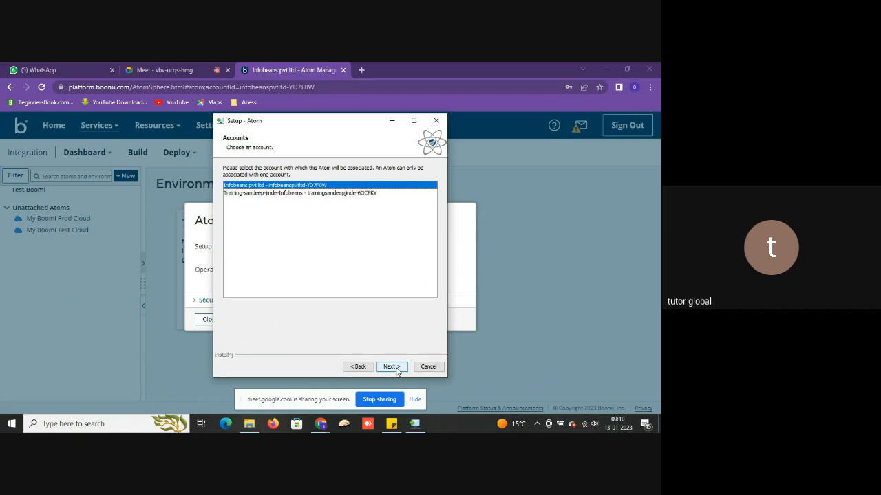
pyautogui.click(345, 194)
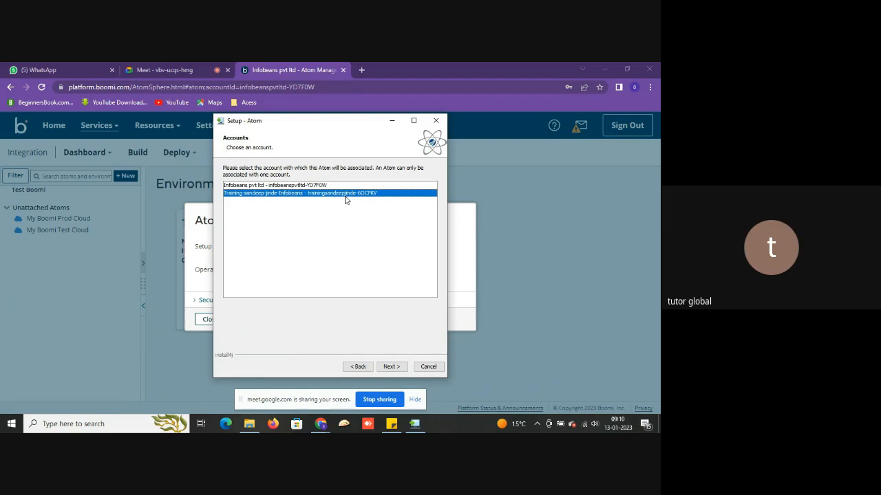
pyautogui.moveTo(303, 122); pyautogui.dragTo(410, 165)
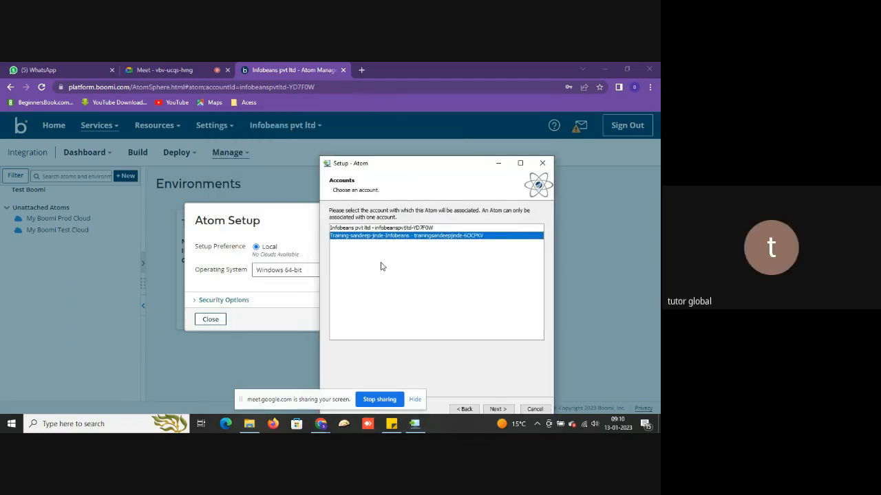
pyautogui.moveTo(405, 169); pyautogui.dragTo(389, 159)
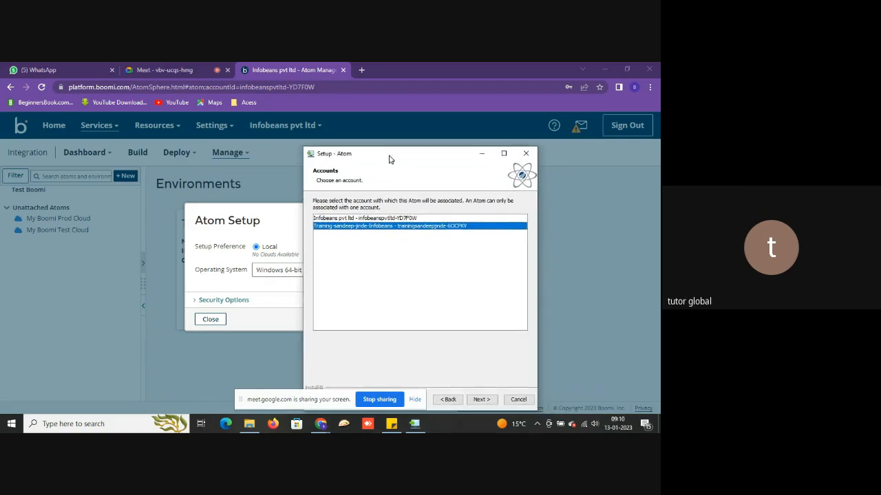
pyautogui.click(382, 219)
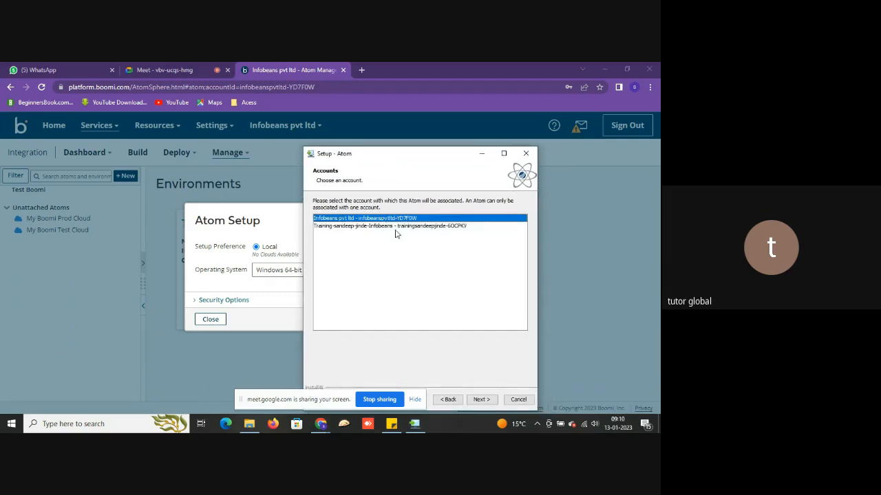
pyautogui.click(479, 400)
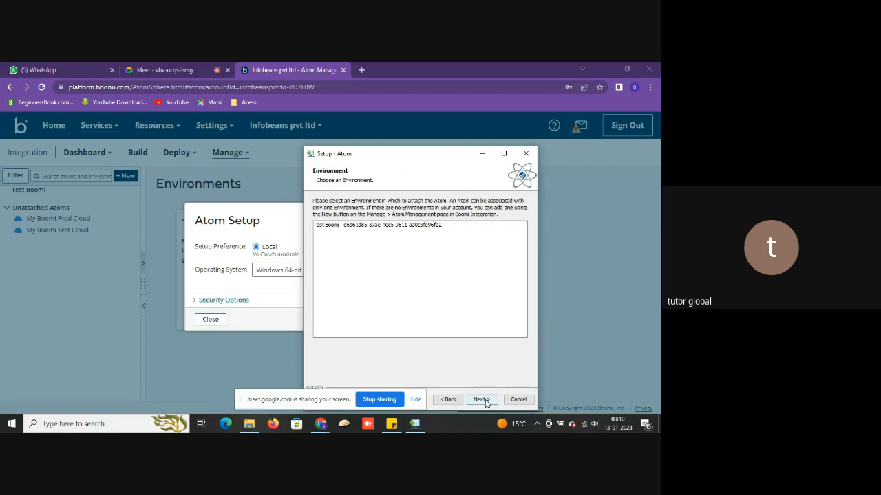
# - Choose the Test Boomi environment and keep the default installation and Start Menu folders
pyautogui.click(434, 232)
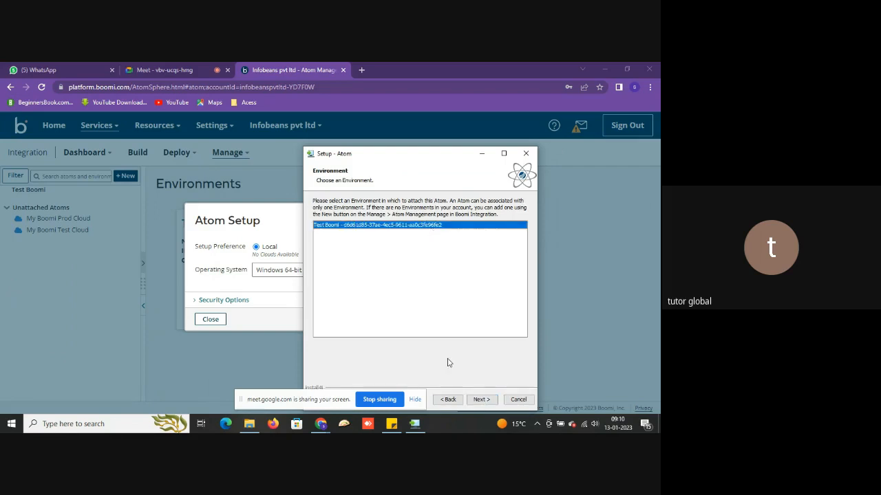
pyautogui.click(483, 400)
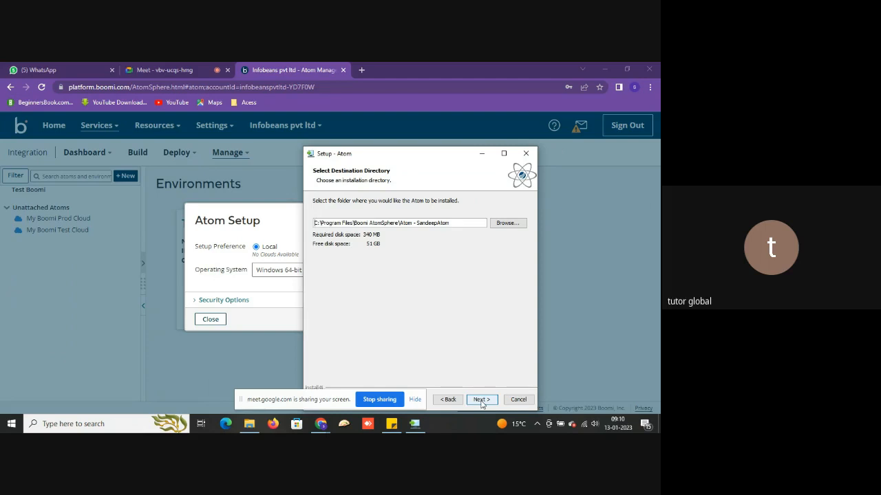
pyautogui.click(481, 400)
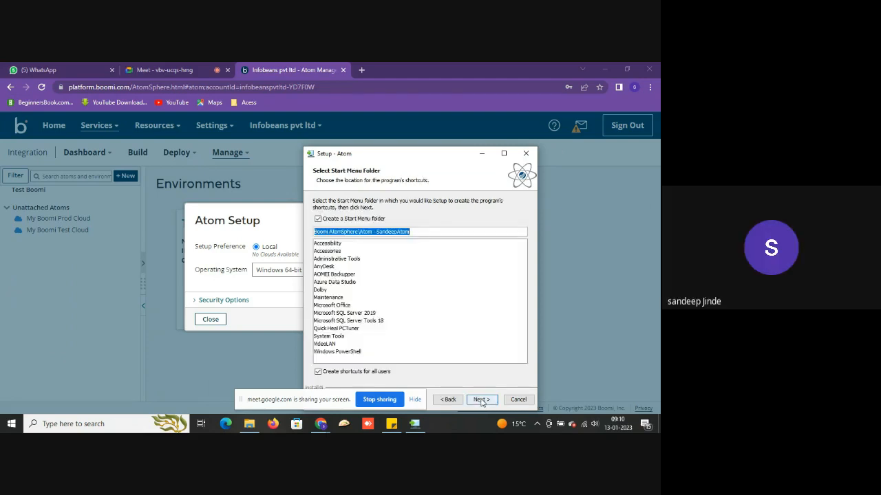
pyautogui.click(481, 400)
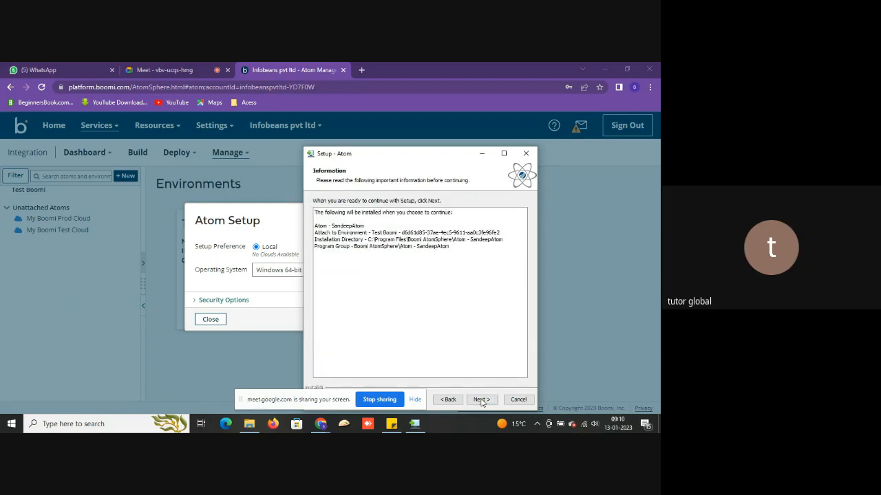
# - Start the SandeepAtom installation from the Information page and let it complete
pyautogui.click(482, 400)
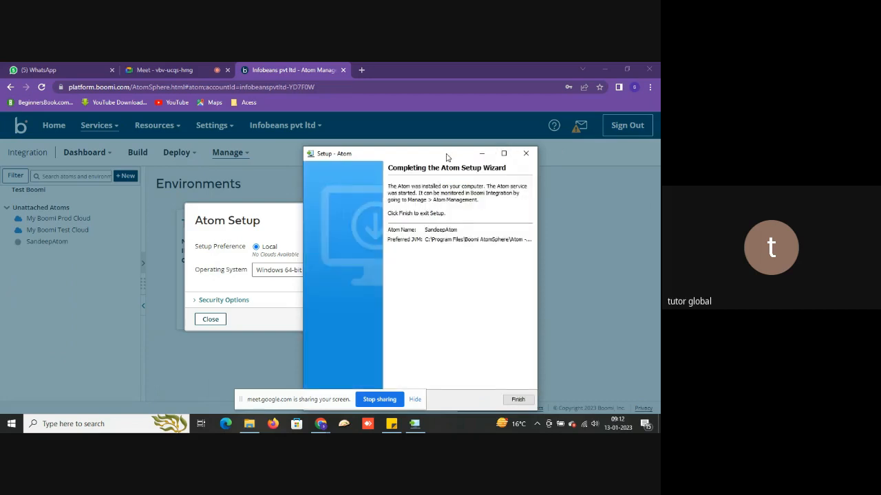
# - Finish and close the completed Atom Setup wizard and dialog
pyautogui.moveTo(448, 156); pyautogui.dragTo(412, 116)
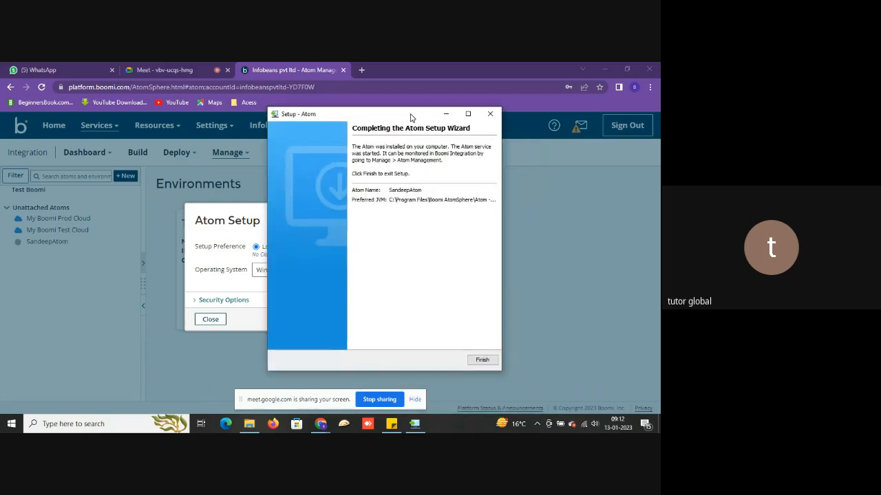
pyautogui.click(480, 359)
pyautogui.click(479, 360)
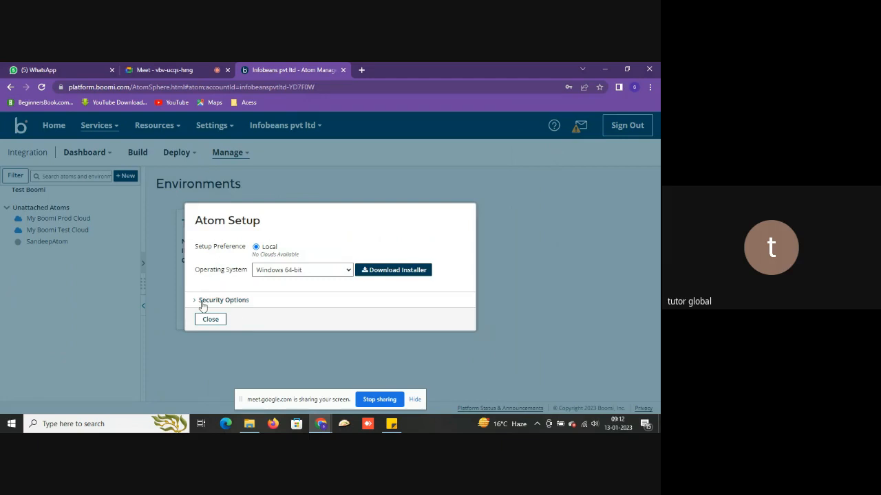
pyautogui.click(210, 325)
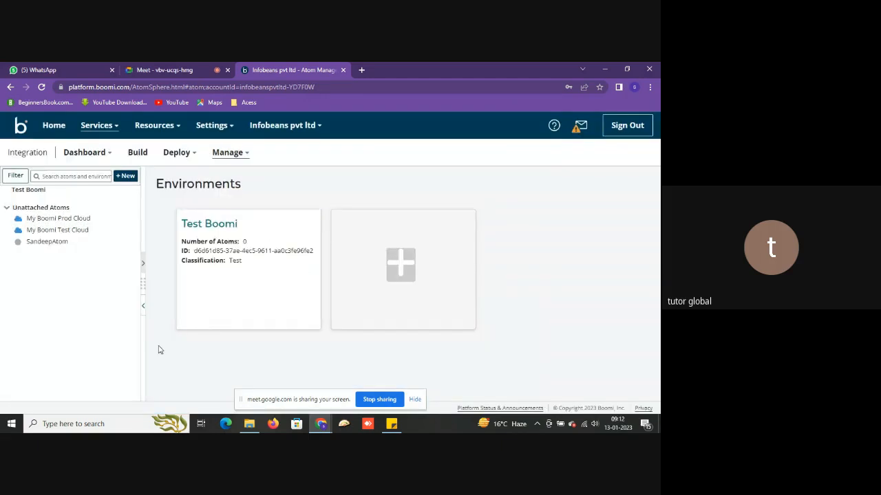
# - Open SandeepAtom's details, expand Test Boomi, and refresh until the atom shows Online
pyautogui.click(38, 242)
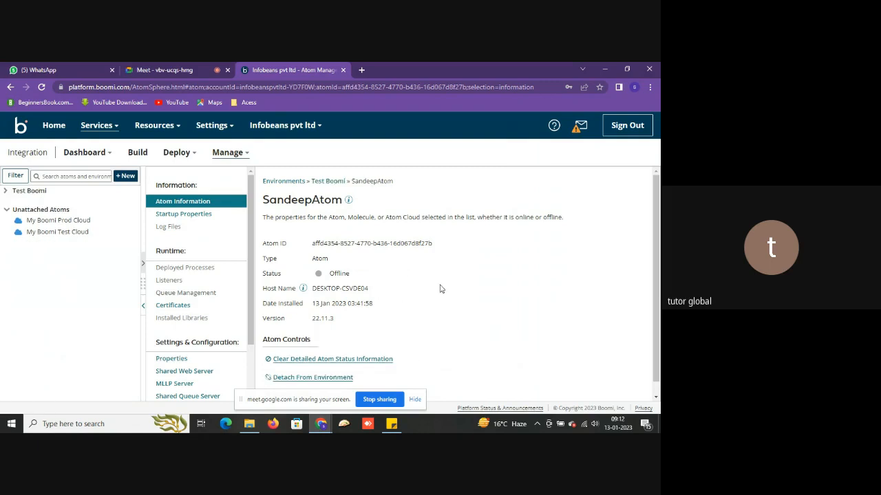
pyautogui.scroll(-1, 440, 291)
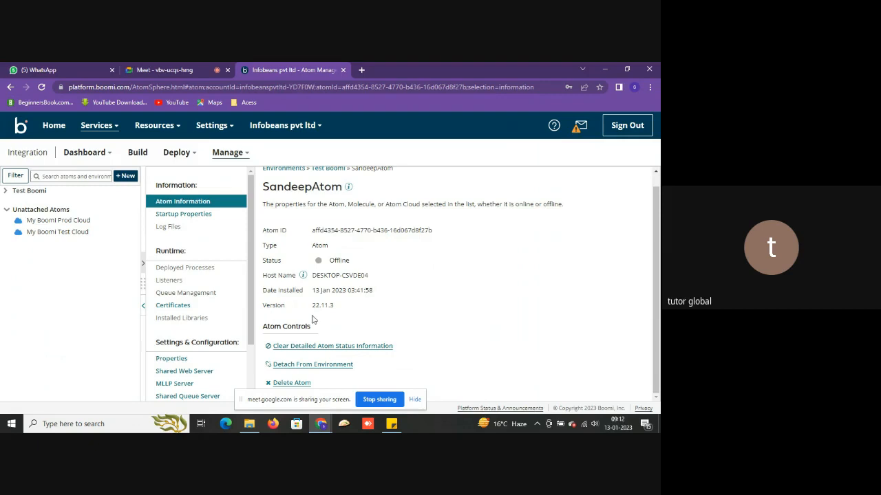
pyautogui.click(7, 192)
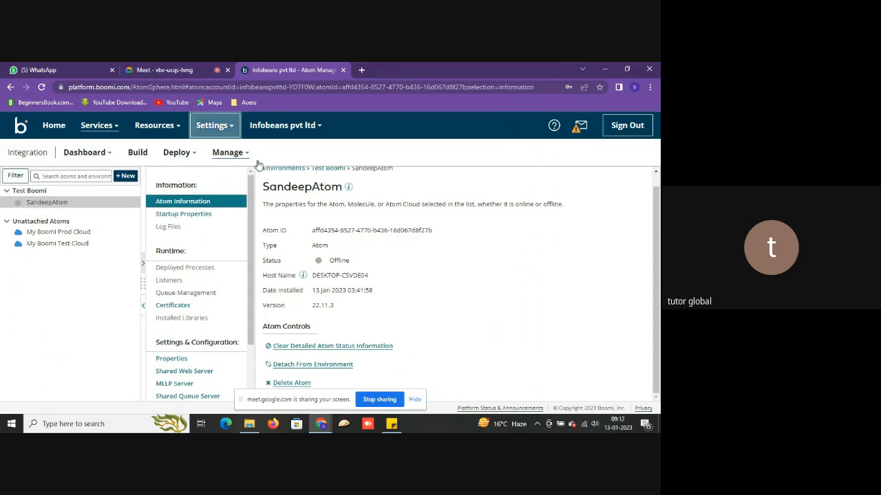
pyautogui.click(41, 87)
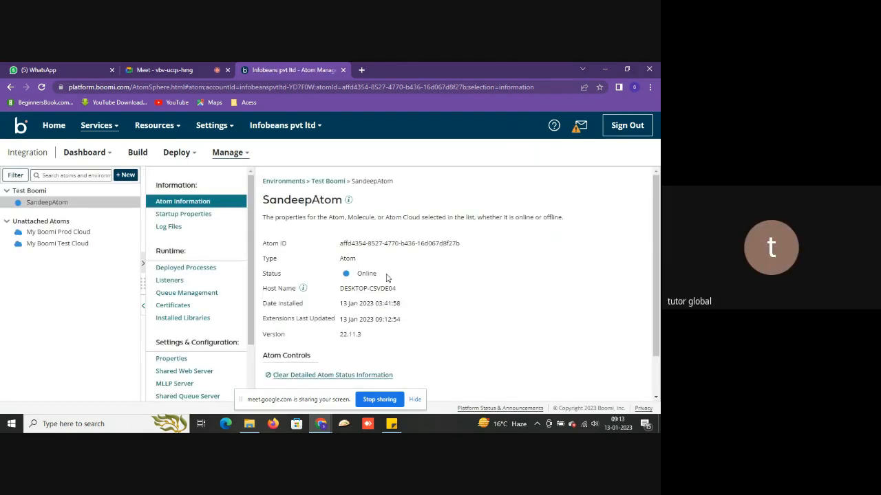
# - Go to Build and collapse the Shapes palette to widen the process canvas
pyautogui.click(135, 155)
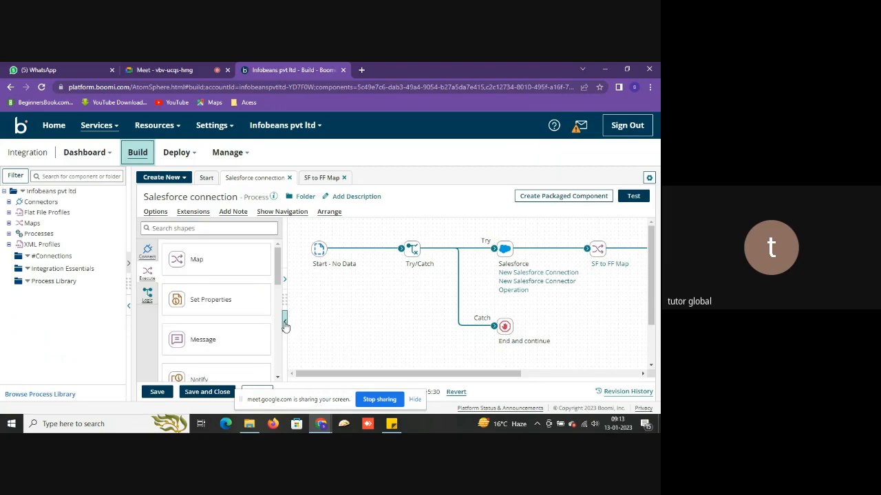
pyautogui.click(284, 323)
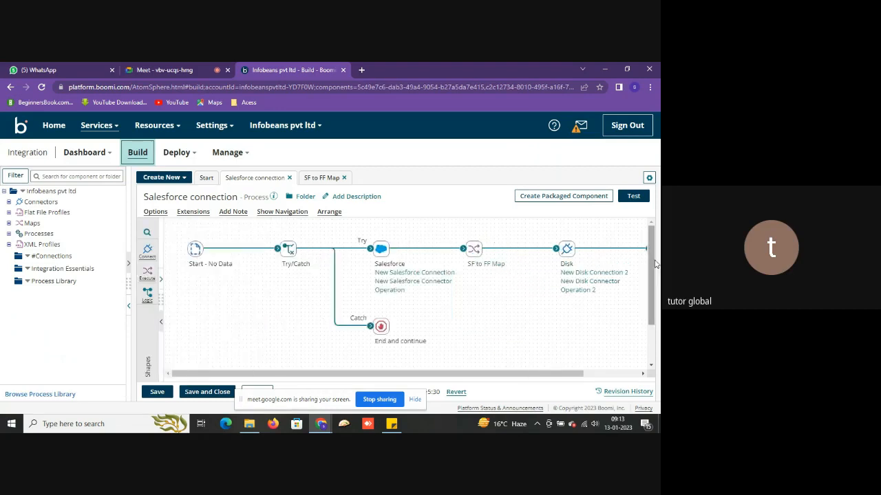
pyautogui.scroll(-1, 652, 269)
pyautogui.scroll(1, 652, 268)
pyautogui.scroll(-1, 651, 270)
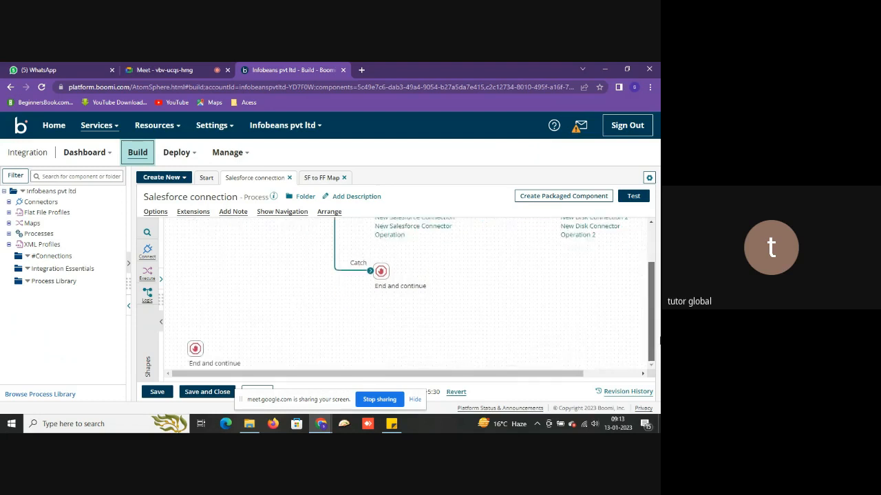
pyautogui.scroll(1, 655, 262)
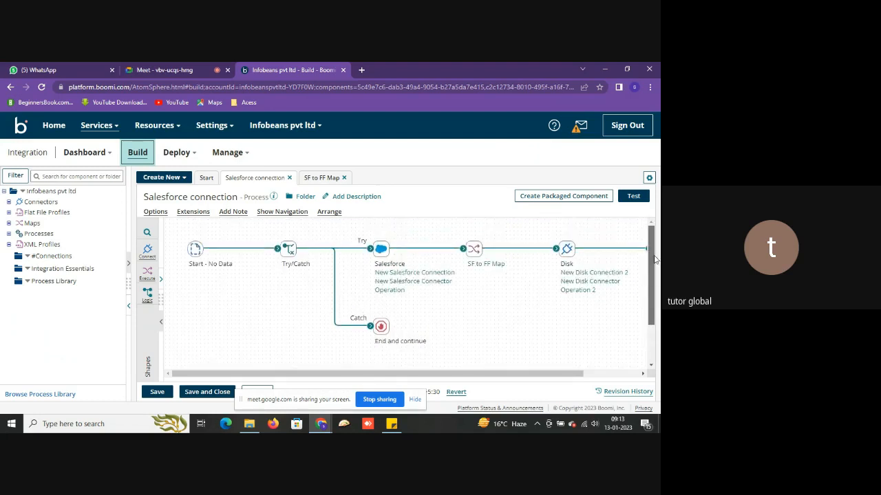
# - Run a test of the Salesforce connection process on SandeepAtom
pyautogui.click(632, 196)
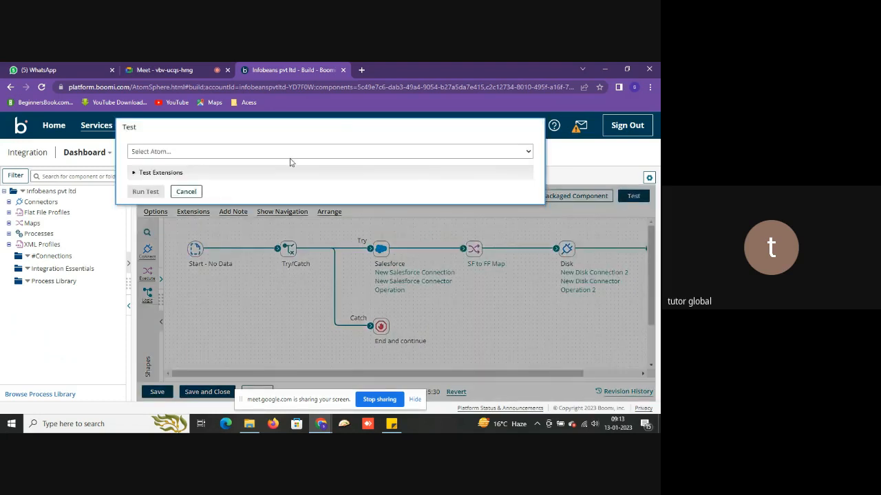
pyautogui.click(295, 153)
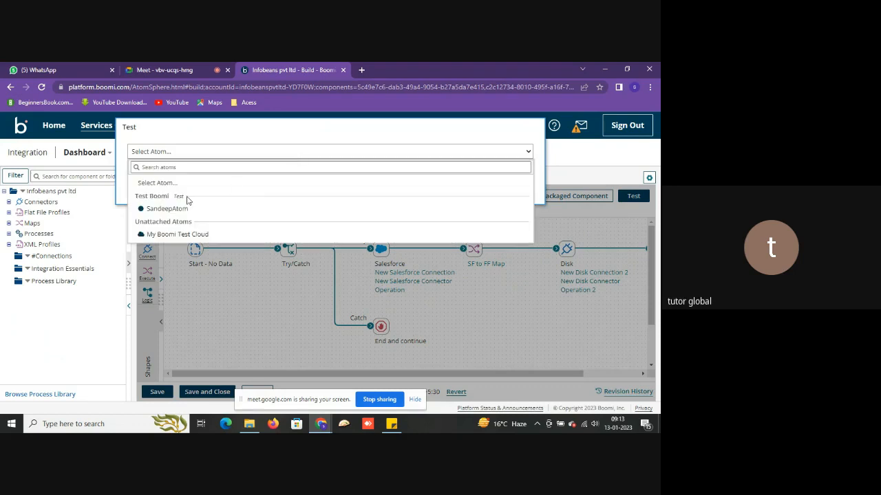
pyautogui.click(162, 209)
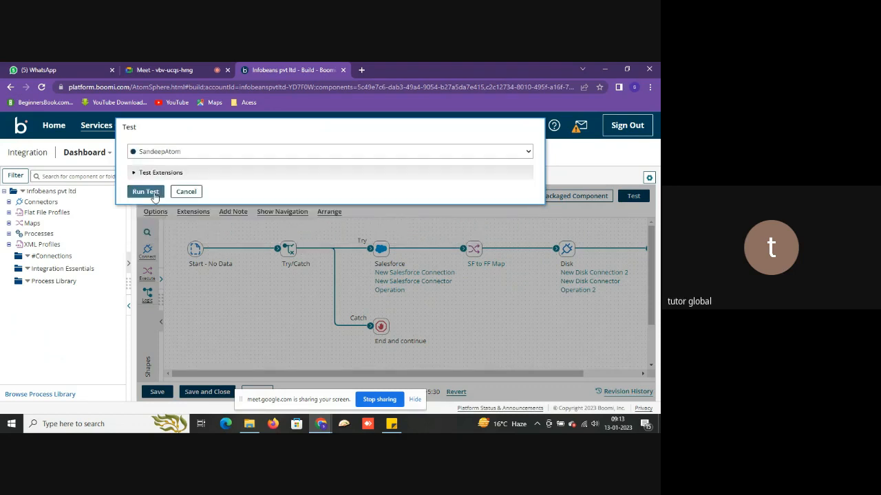
pyautogui.click(154, 193)
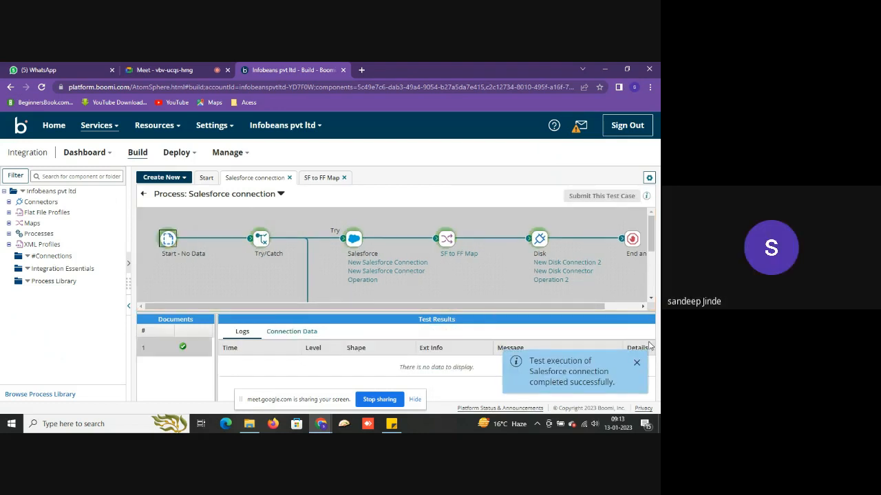
# - Dismiss the success toast, review the Disk shape's Shape Source Data, then bring File Explorer forward
pyautogui.click(635, 361)
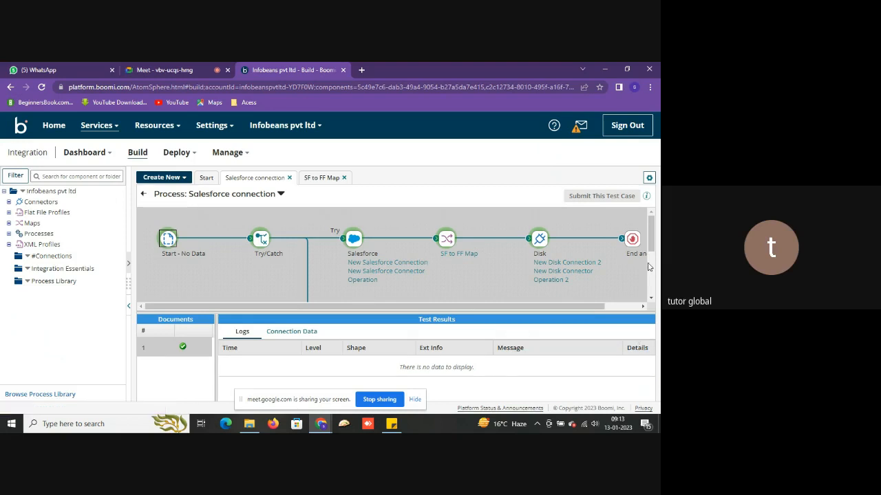
pyautogui.click(541, 241)
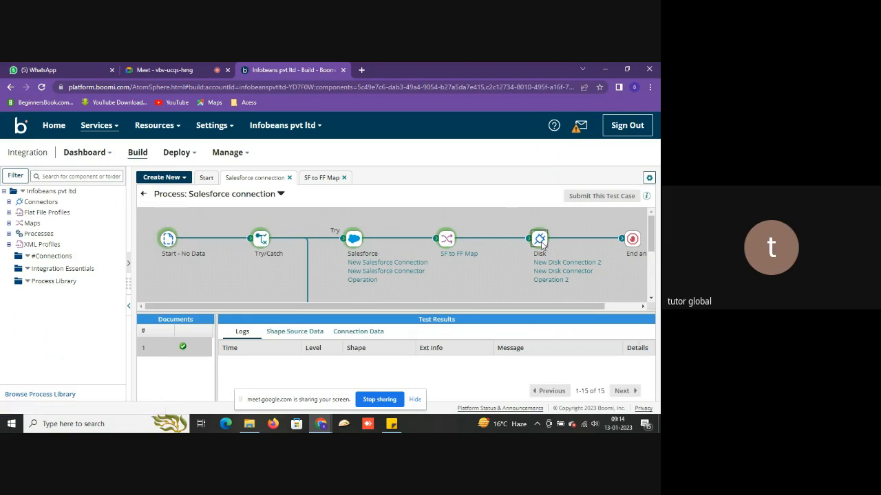
pyautogui.click(283, 333)
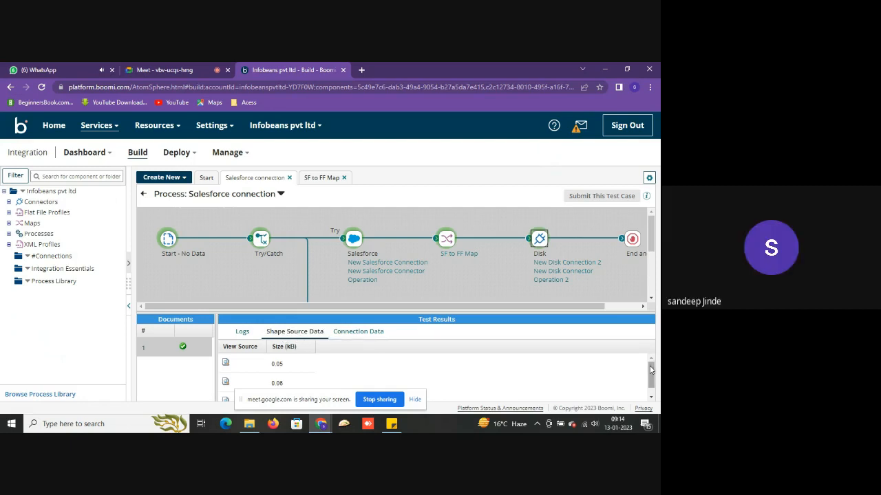
pyautogui.moveTo(651, 375); pyautogui.dragTo(653, 386)
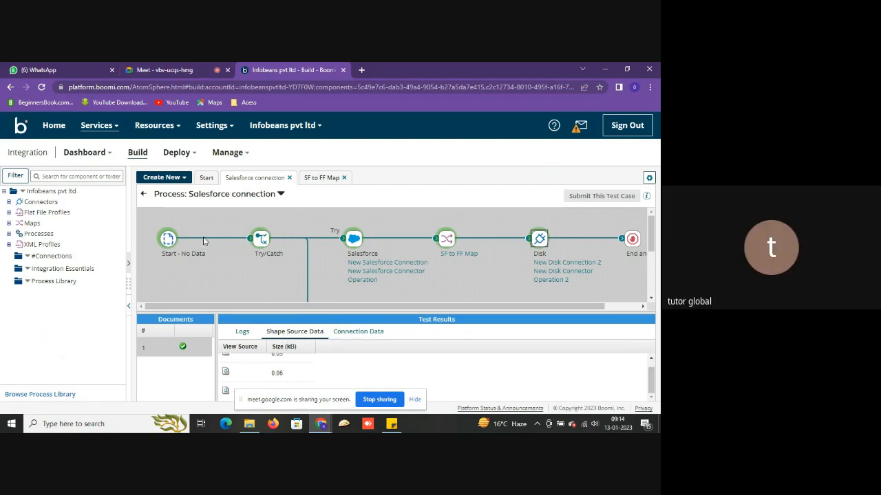
pyautogui.click(250, 426)
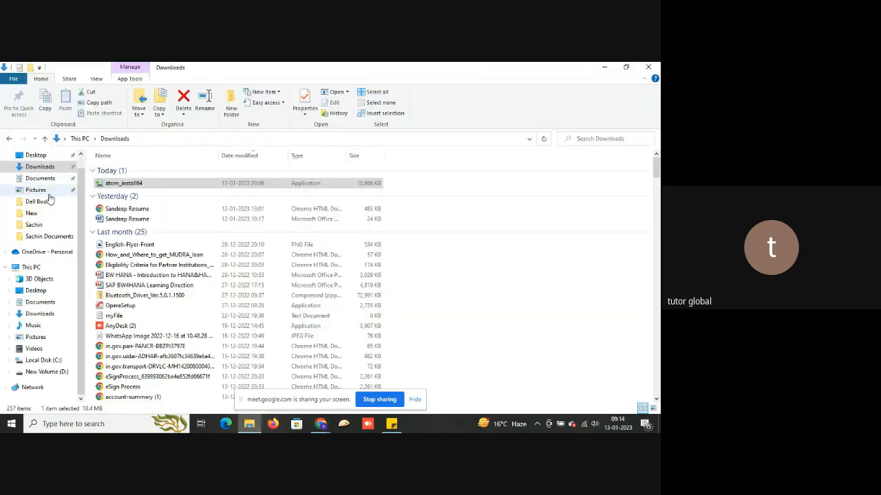
# - Open C:\Boomi and try opening the first .dat file, dismissing the open-with prompt
pyautogui.click(38, 361)
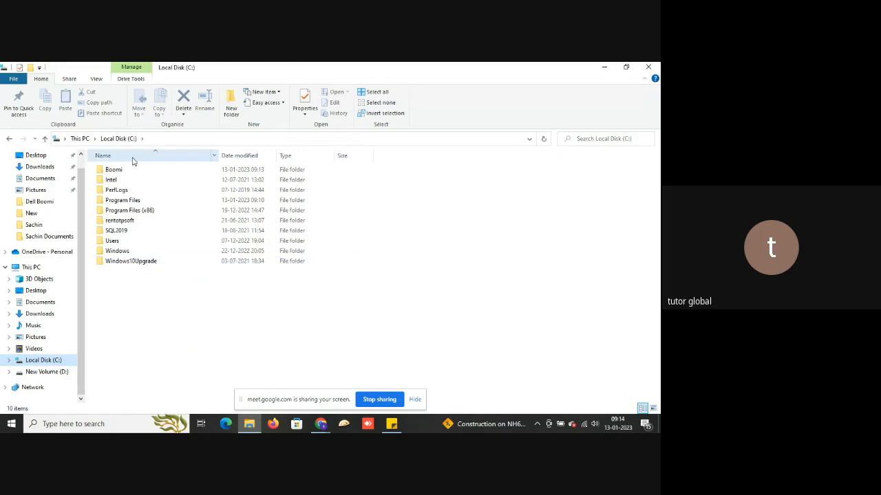
pyautogui.doubleClick(129, 172)
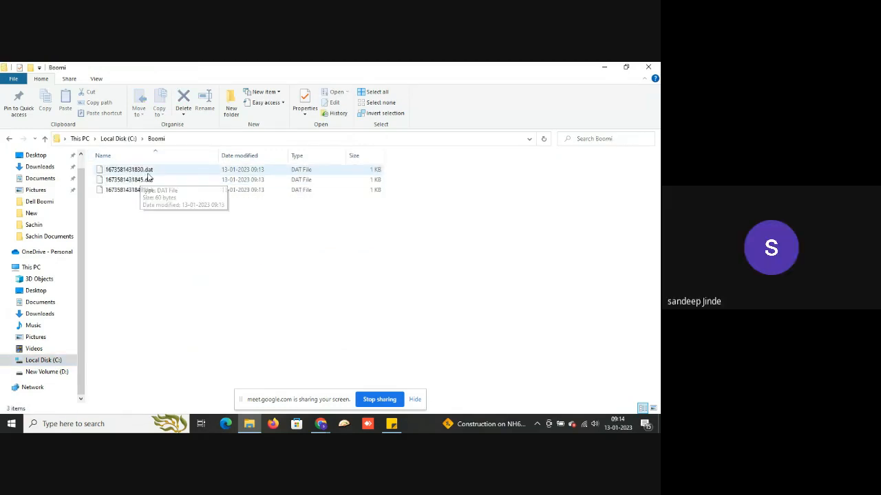
pyautogui.click(148, 172)
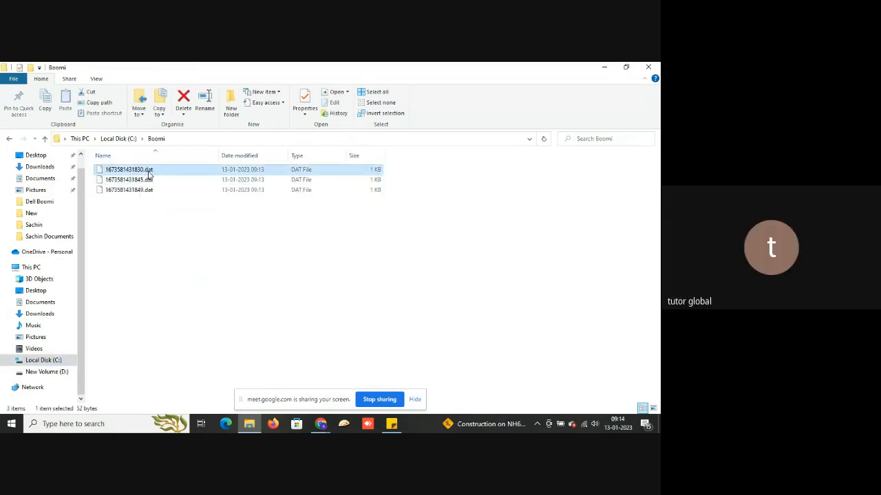
pyautogui.doubleClick(148, 172)
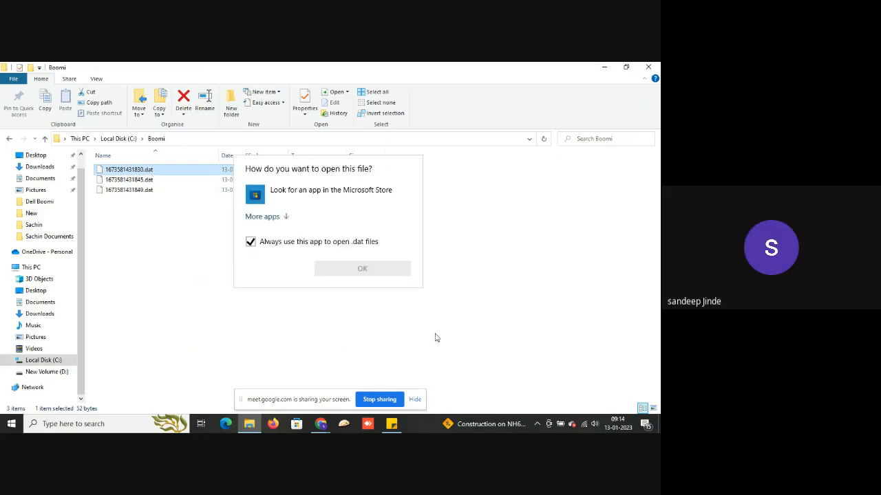
pyautogui.click(374, 327)
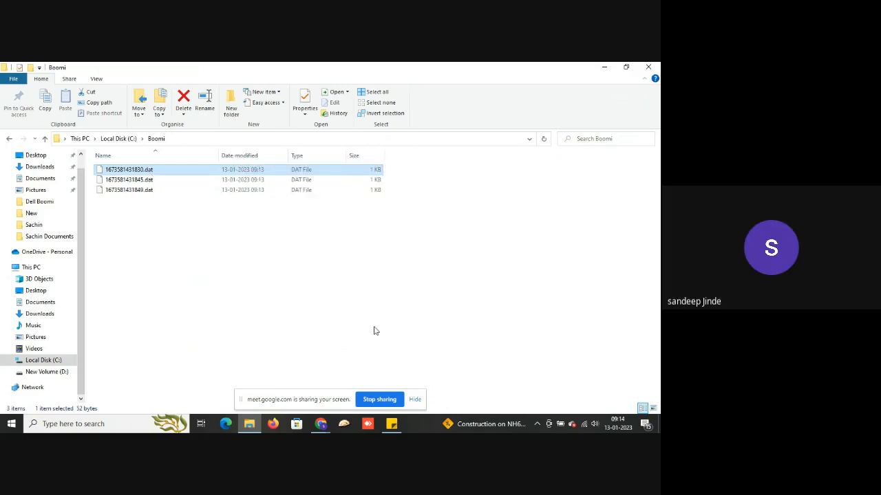
# - Glance at the Boomi test results, return to the Boomi folder, and stop screen sharing
pyautogui.moveTo(324, 426)
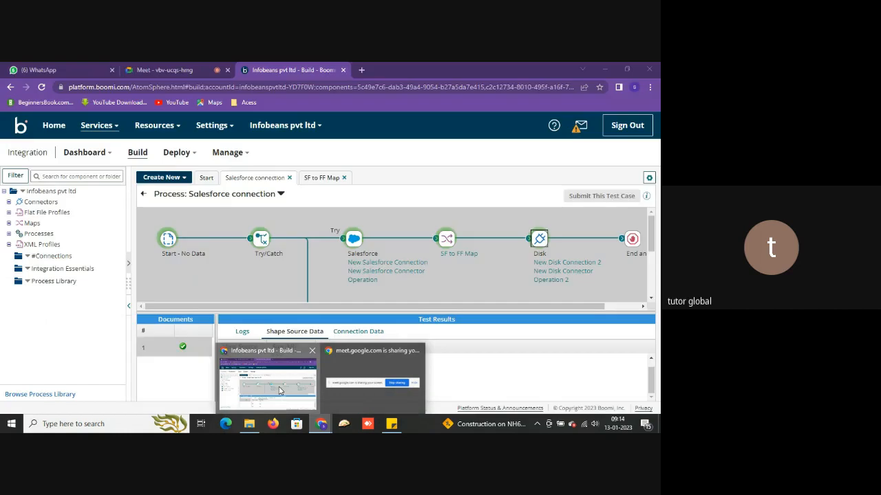
pyautogui.click(279, 390)
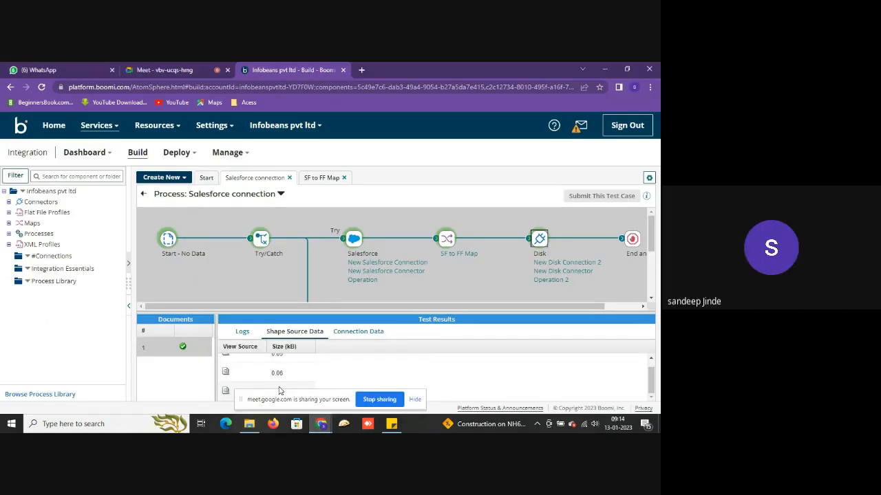
pyautogui.hotkey('alt', 'Tab')
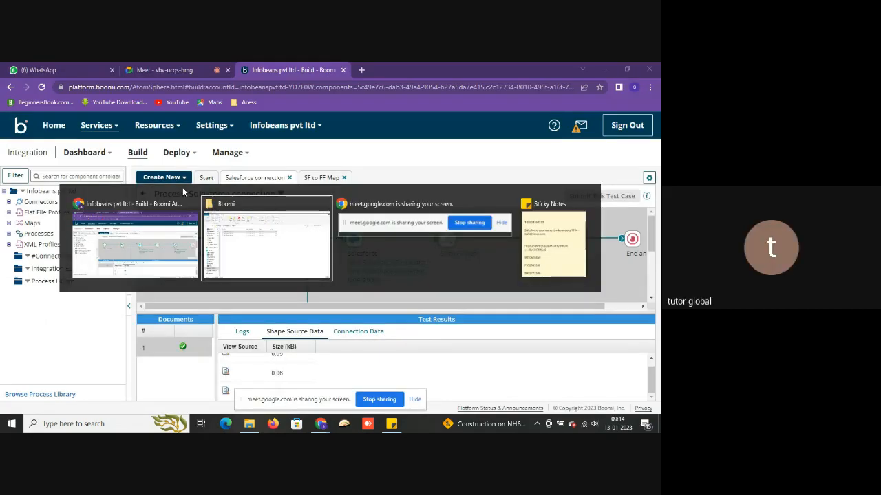
pyautogui.click(231, 246)
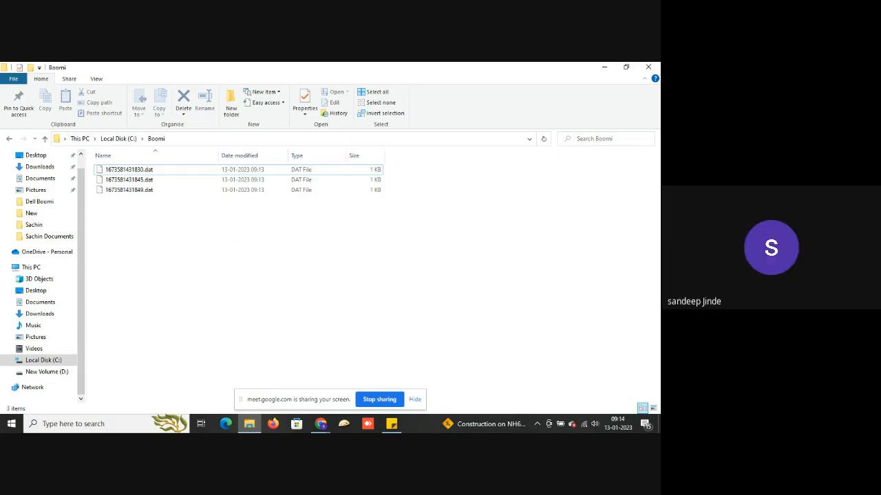
pyautogui.click(378, 399)
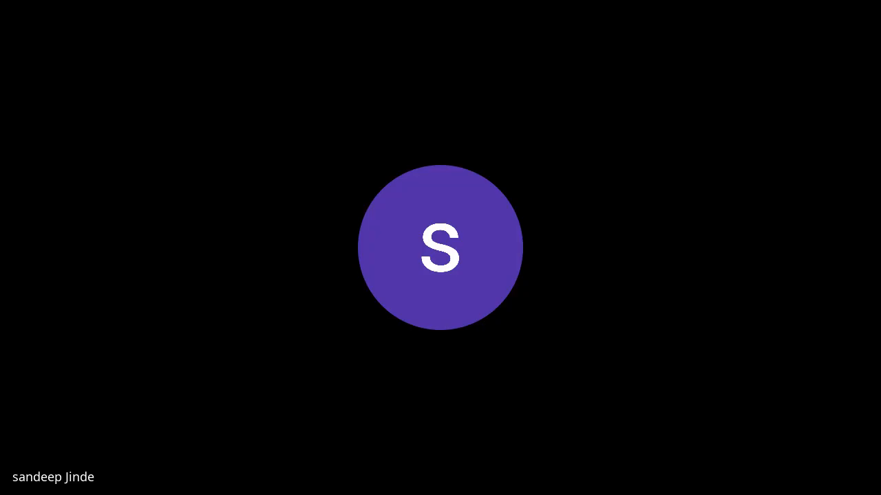
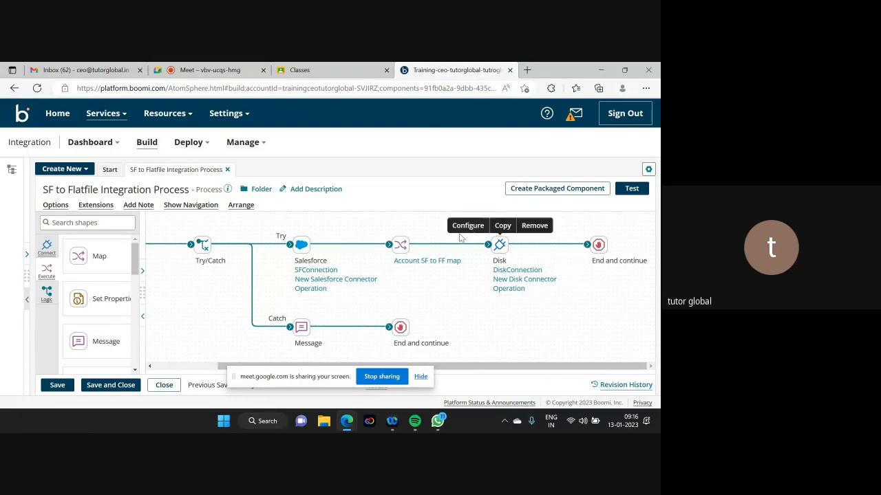
# - Nudge the Account SF to FF map step left and open the C:\Boomi output folder
pyautogui.moveTo(399, 244)
pyautogui.moveTo(399, 245); pyautogui.dragTo(375, 252)
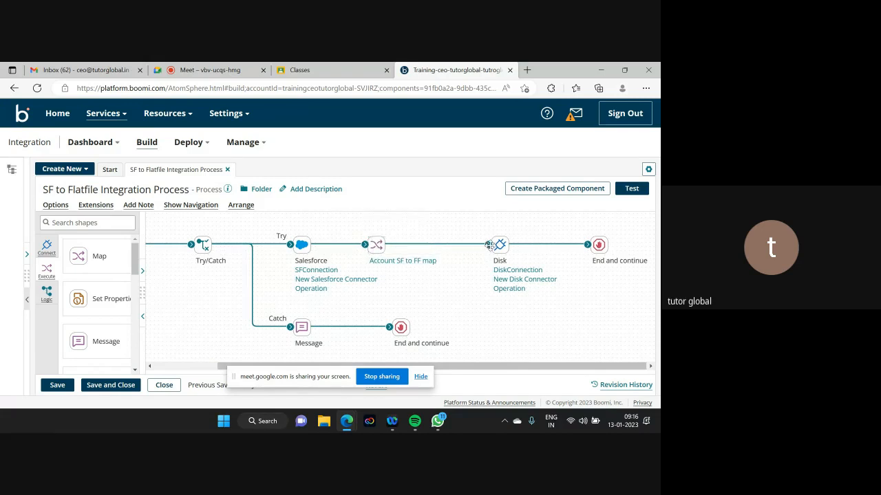
pyautogui.click(323, 425)
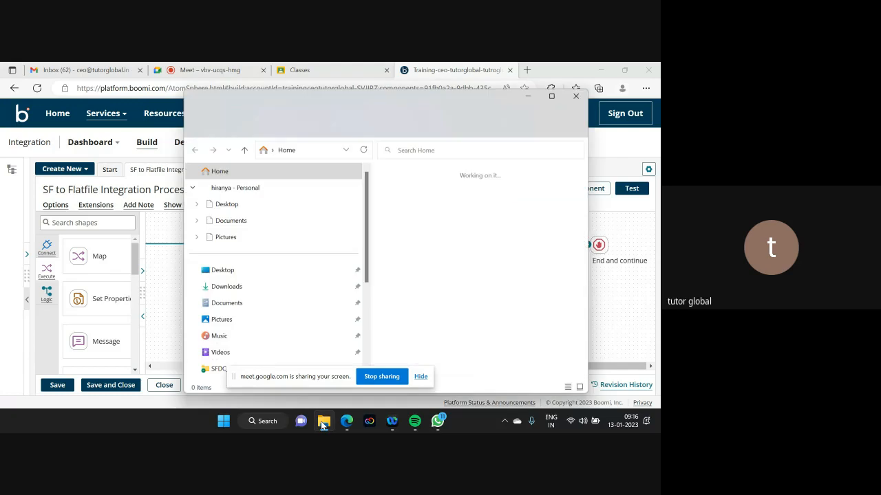
pyautogui.scroll(-3, 244, 311)
pyautogui.scroll(-2, 244, 310)
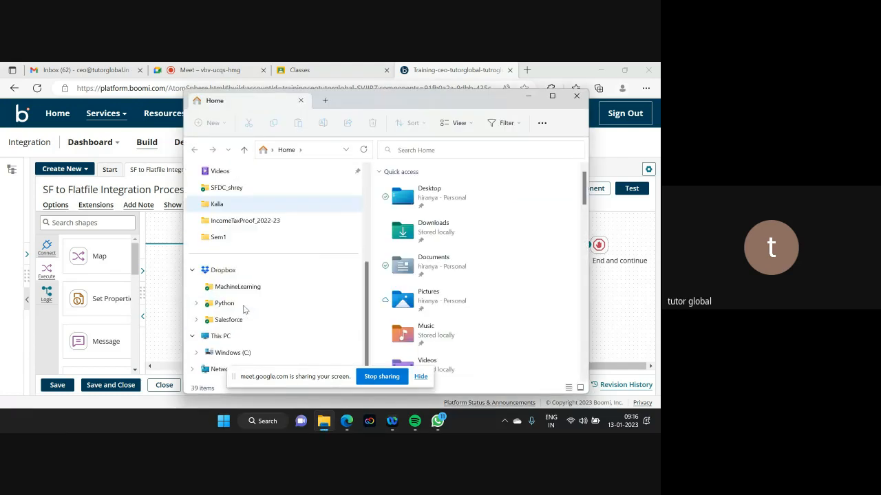
pyautogui.click(234, 356)
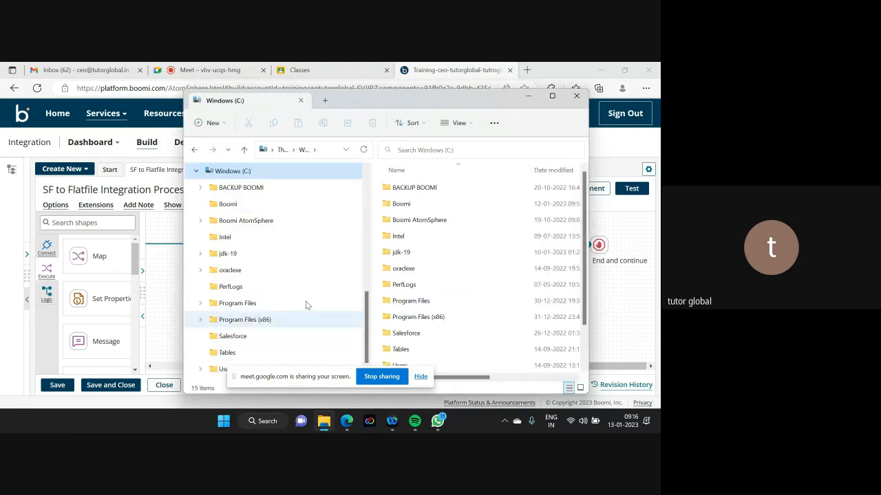
pyautogui.doubleClick(401, 204)
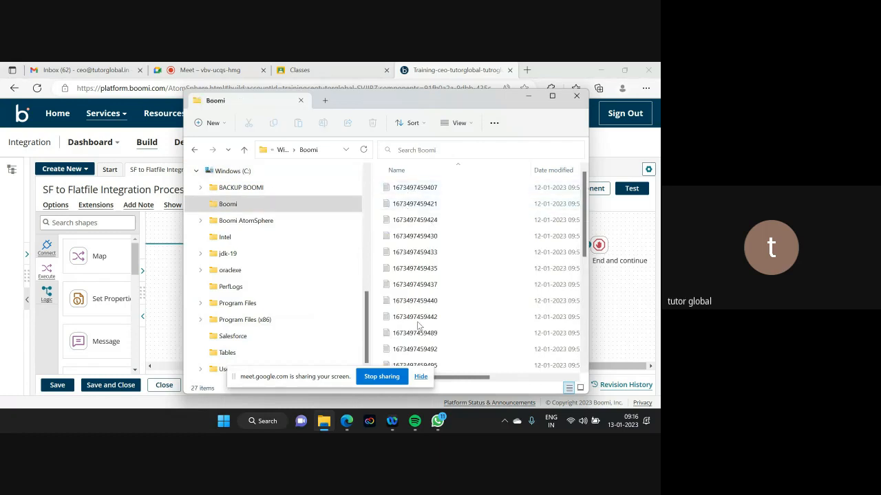
# - Adjust the file list columns, view the first output file's contents, then close Explorer
pyautogui.moveTo(466, 383); pyautogui.dragTo(521, 384)
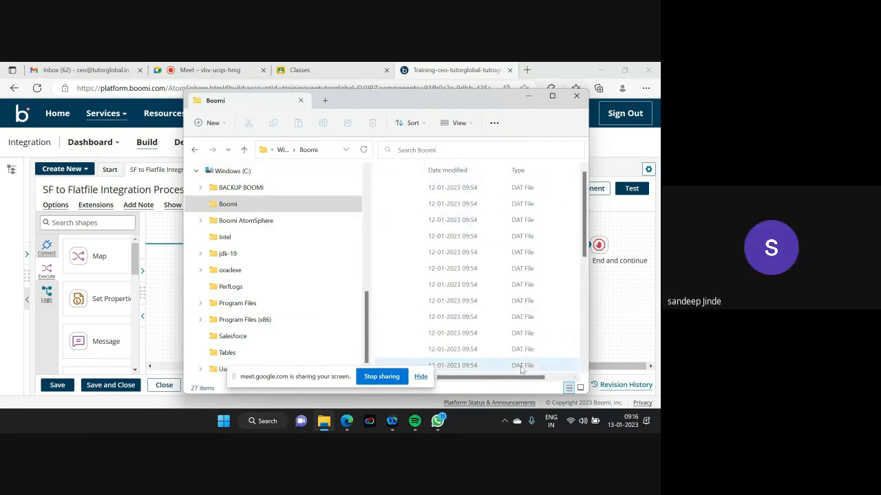
pyautogui.moveTo(504, 379); pyautogui.dragTo(430, 375)
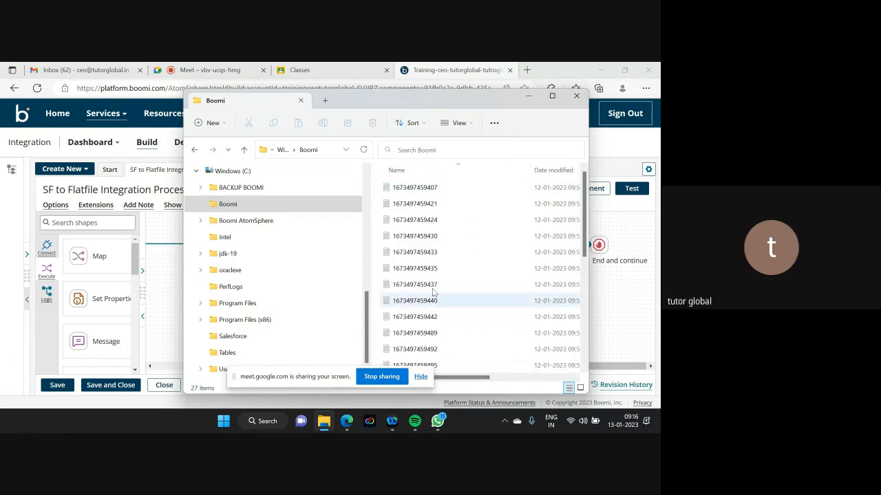
pyautogui.moveTo(469, 379); pyautogui.dragTo(417, 380)
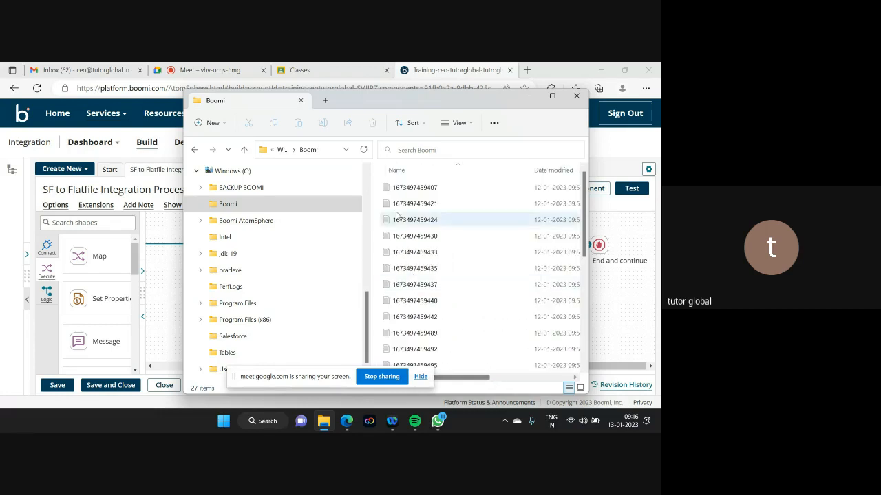
pyautogui.doubleClick(392, 187)
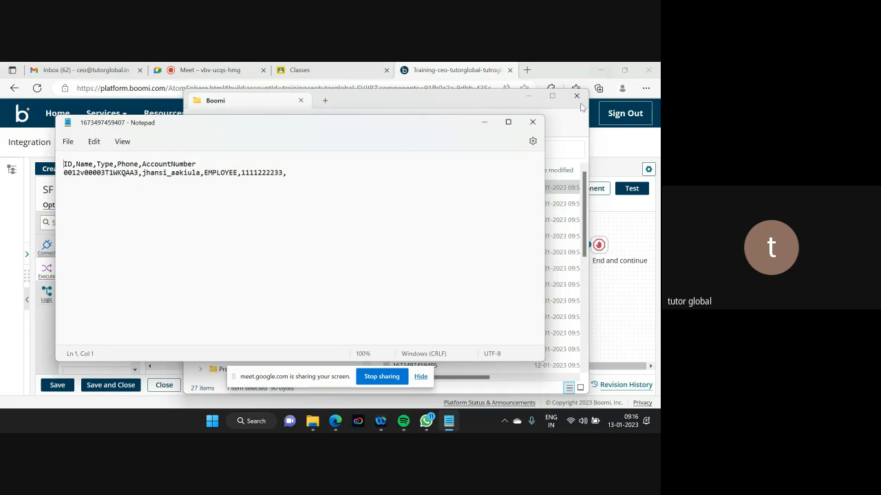
pyautogui.click(530, 122)
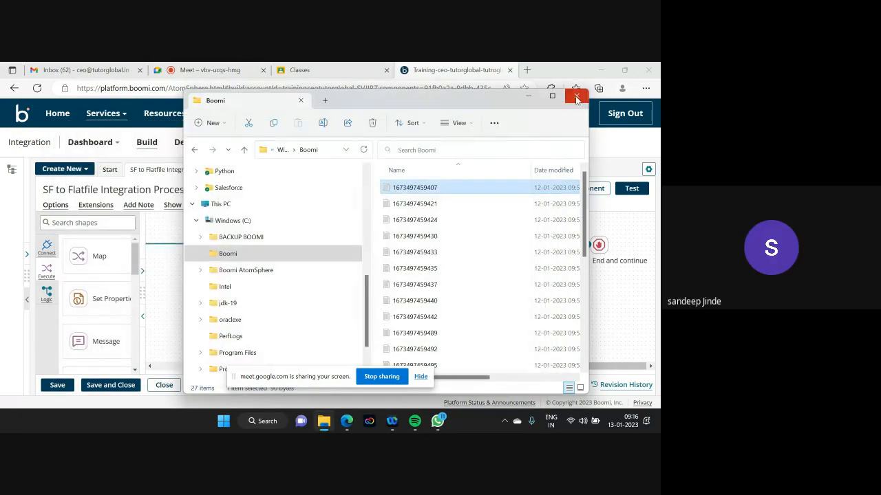
pyautogui.click(577, 96)
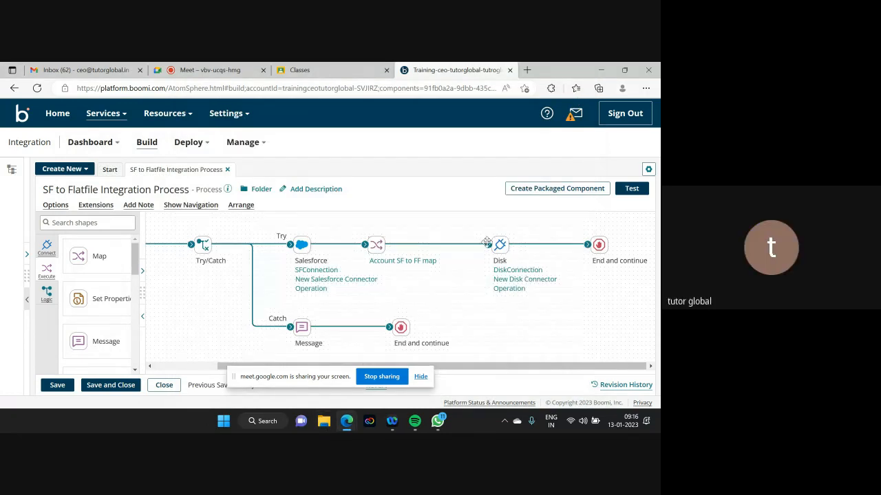
# - Detach the map from Disk and drop a Data Process shape found by searching 'data'
pyautogui.moveTo(488, 244); pyautogui.dragTo(434, 244)
pyautogui.click(69, 222)
pyautogui.write('data')
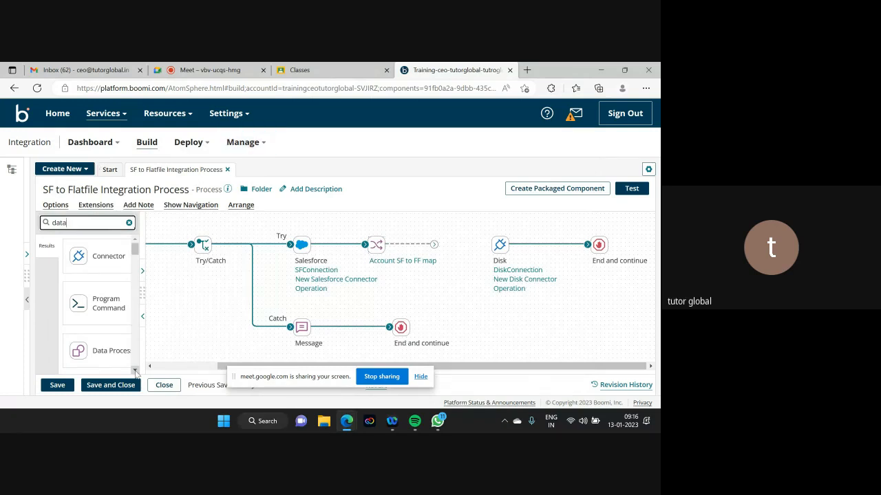
pyautogui.moveTo(104, 351); pyautogui.dragTo(529, 260)
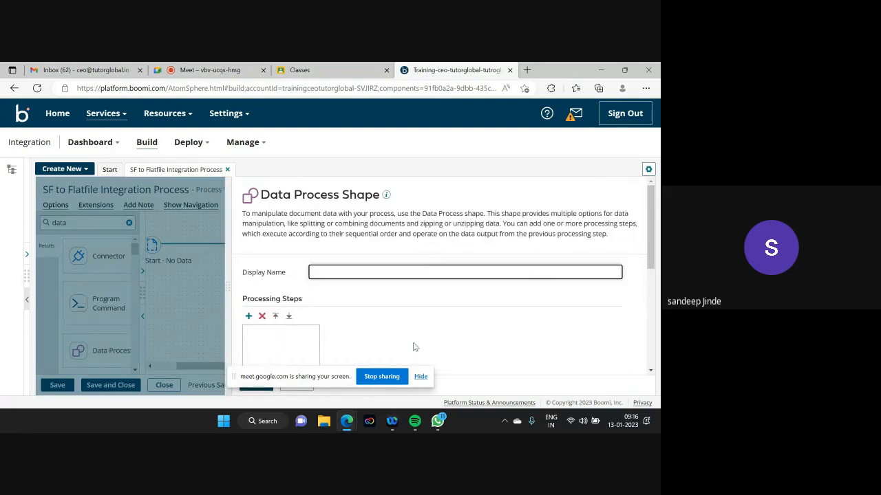
pyautogui.moveTo(650, 228); pyautogui.dragTo(643, 273)
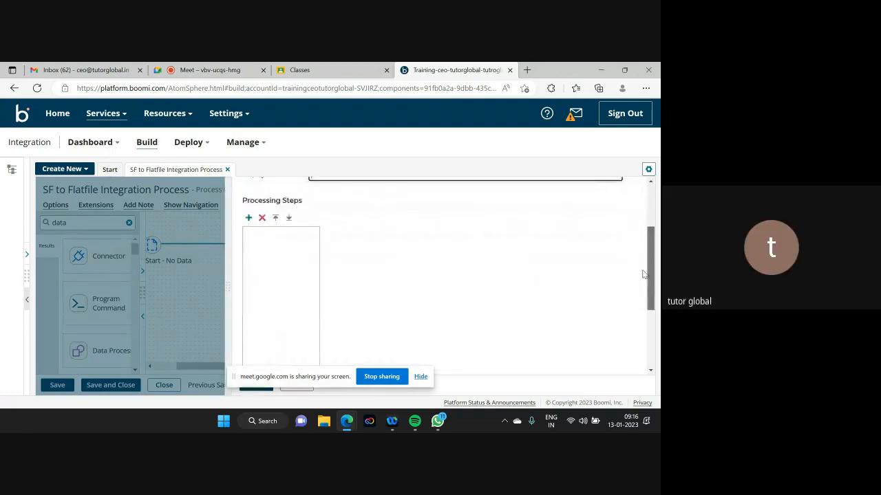
# - Add a Combine Documents processing step retaining the first line as column headers, and confirm
pyautogui.click(249, 218)
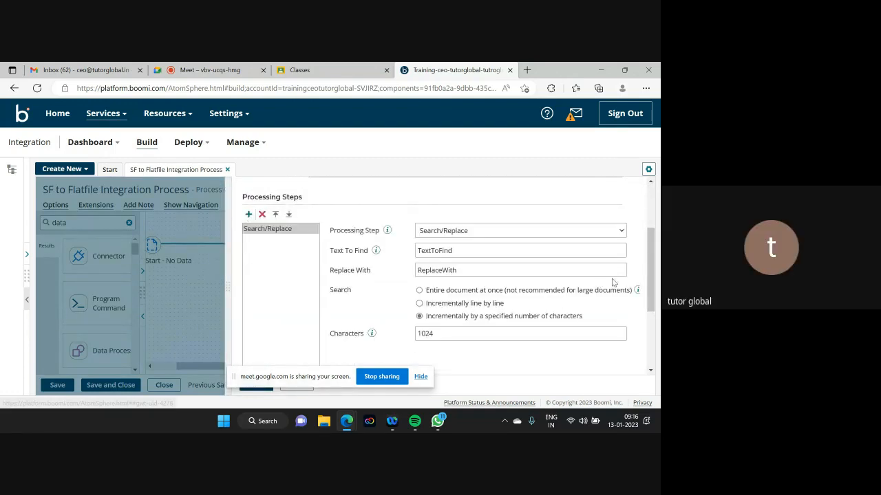
pyautogui.click(502, 231)
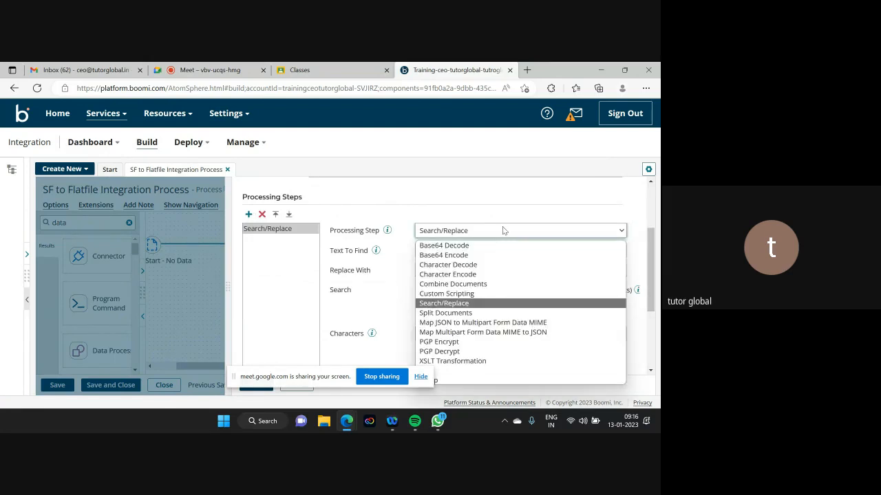
pyautogui.click(454, 285)
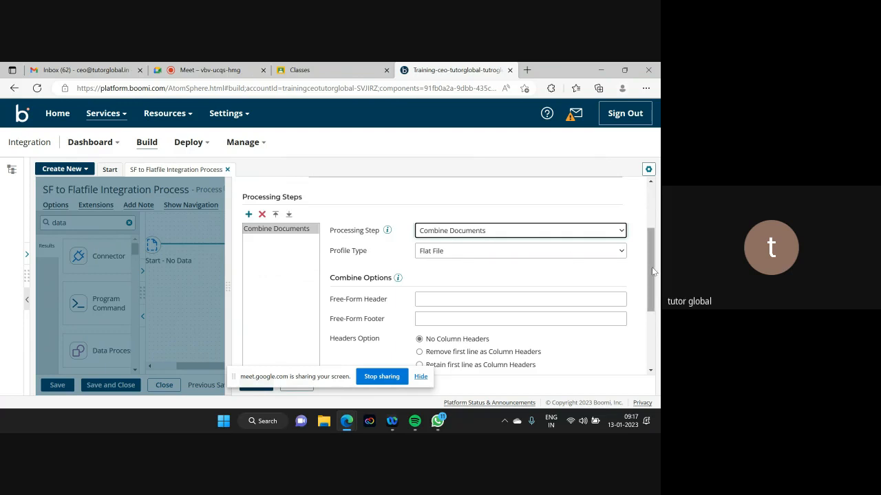
pyautogui.moveTo(652, 267); pyautogui.dragTo(648, 296)
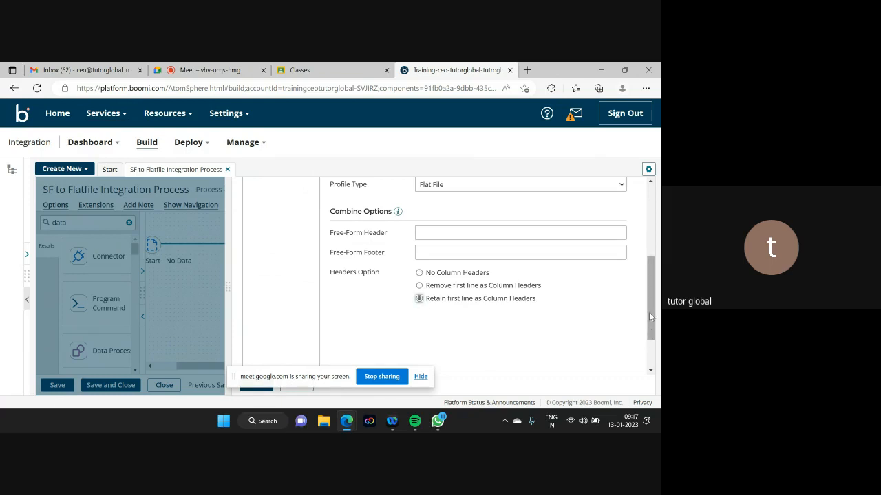
pyautogui.moveTo(649, 312); pyautogui.dragTo(649, 356)
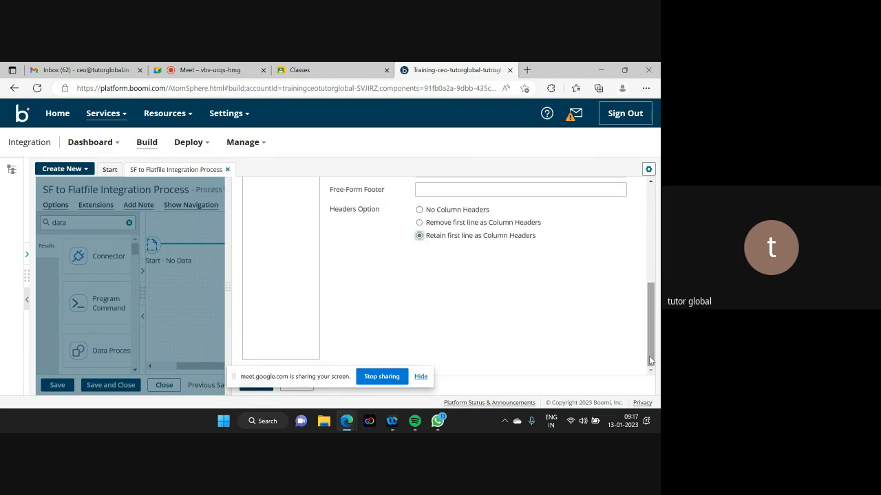
pyautogui.click(420, 377)
pyautogui.click(252, 385)
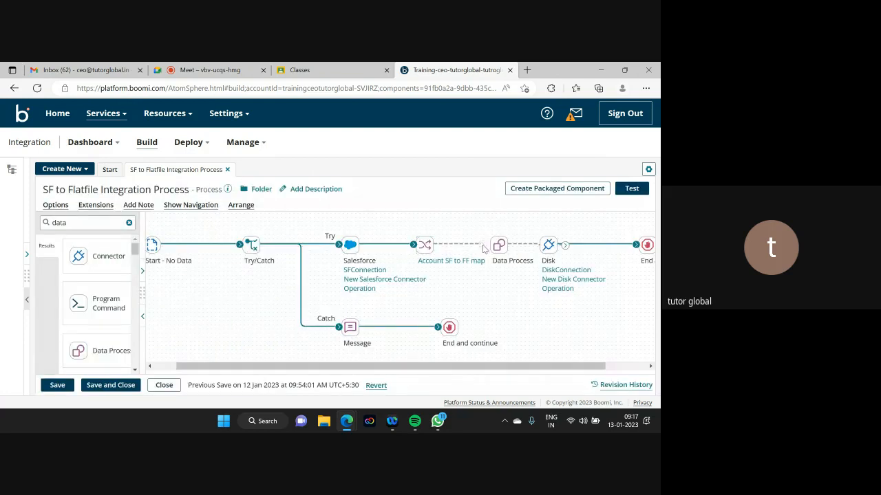
# - Place Data Process on the main line between the map and Disk, connect it, and save
pyautogui.moveTo(494, 246)
pyautogui.moveTo(494, 246); pyautogui.dragTo(458, 222)
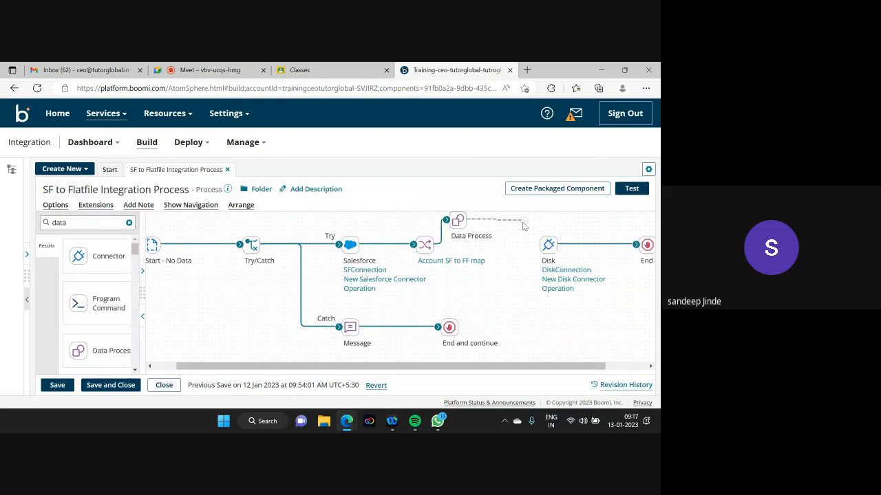
pyautogui.moveTo(523, 221); pyautogui.dragTo(543, 249)
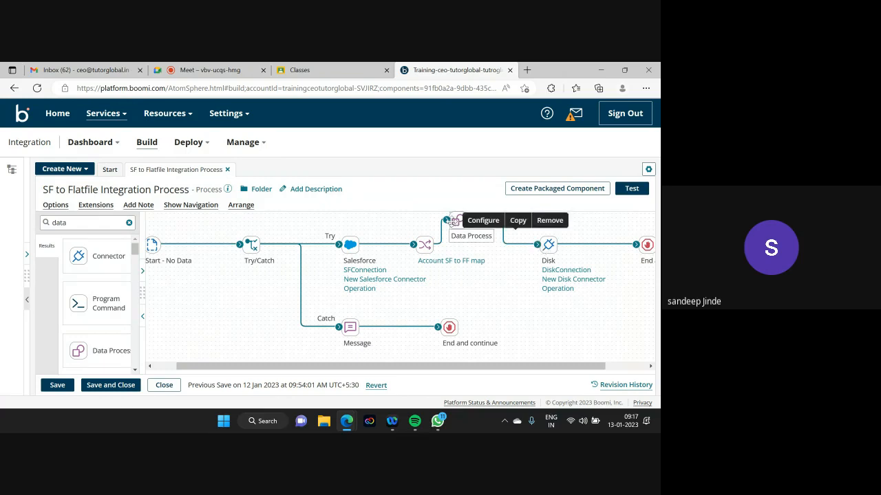
pyautogui.moveTo(458, 221); pyautogui.dragTo(467, 239)
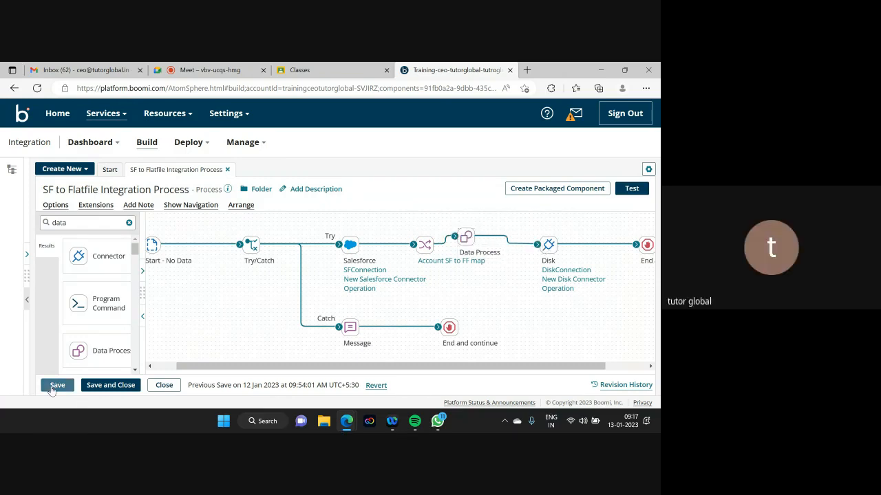
pyautogui.click(54, 387)
pyautogui.click(323, 422)
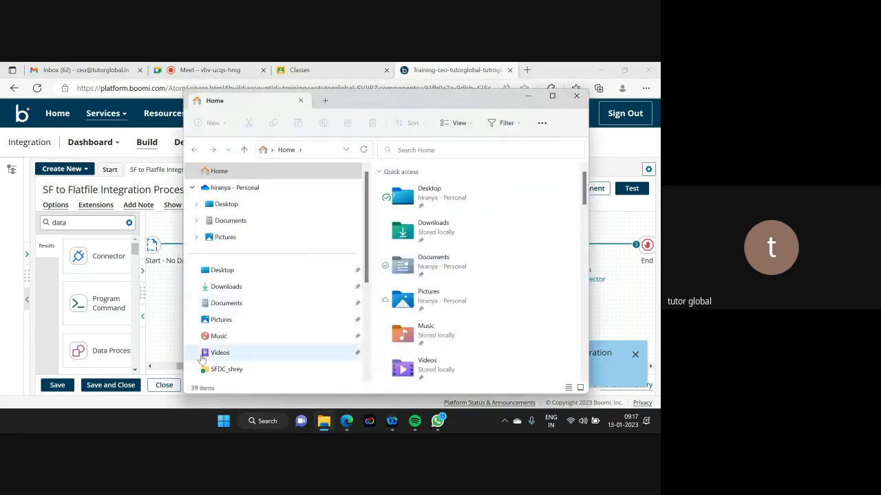
# - Permanently delete all 27 old output files in the Boomi folder with Shift+Delete
pyautogui.scroll(-2, 318, 330)
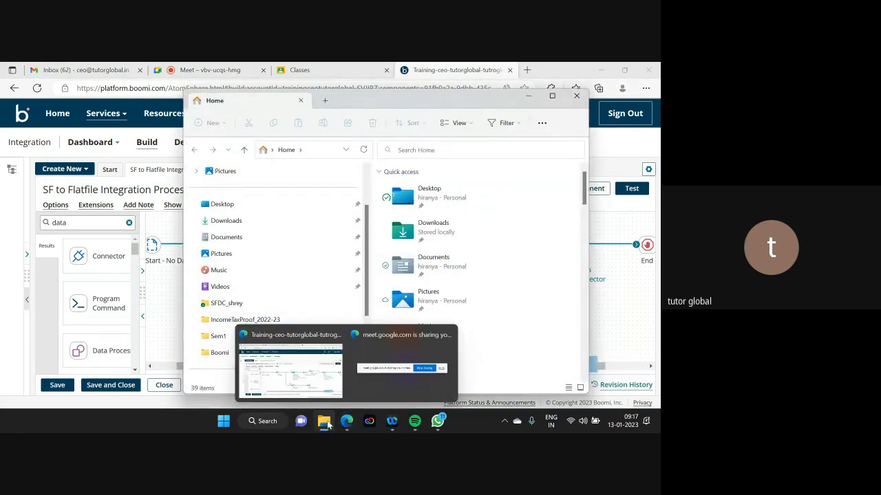
pyautogui.moveTo(326, 423)
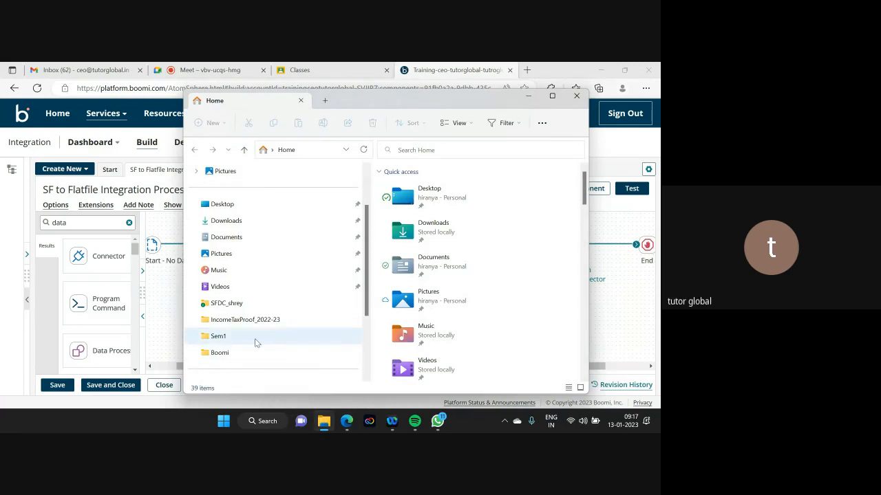
pyautogui.click(227, 352)
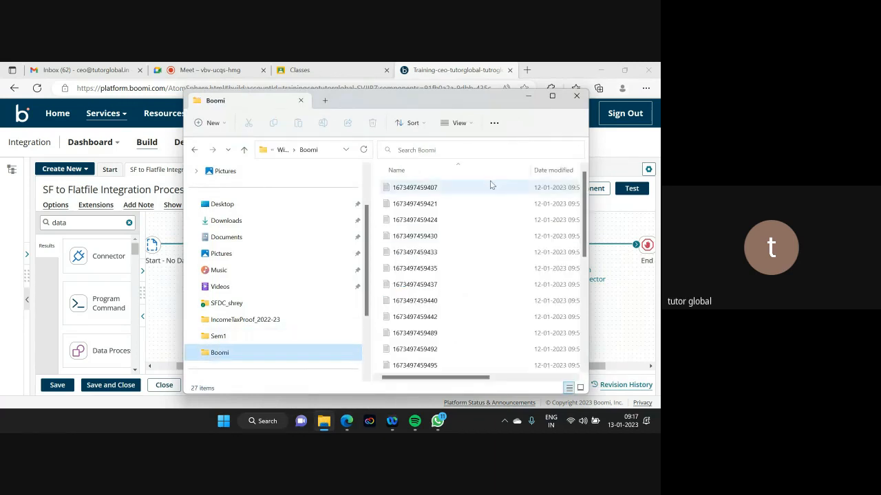
pyautogui.click(492, 238)
pyautogui.hotkey('ctrl', 'a')
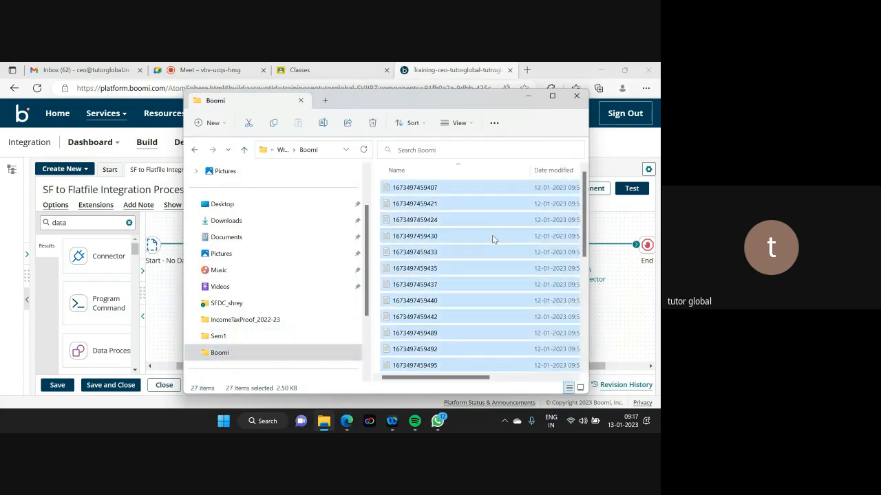
pyautogui.hotkey('shift', 'Delete')
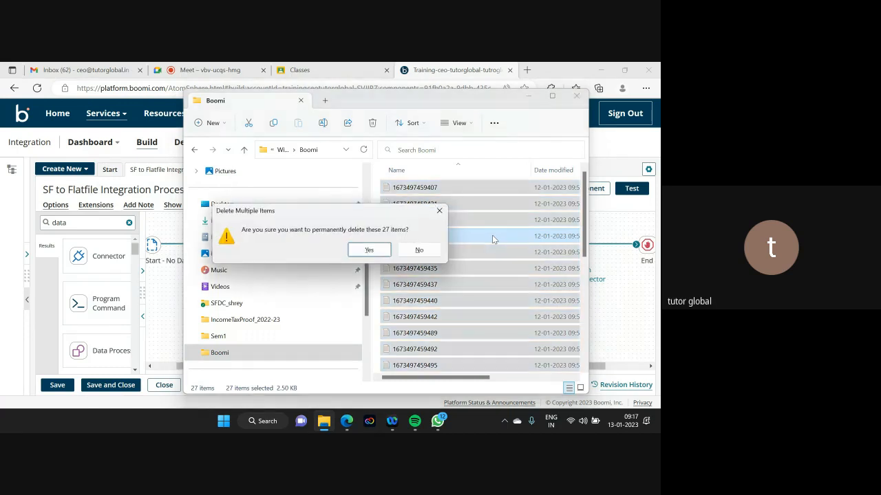
pyautogui.press('Return')
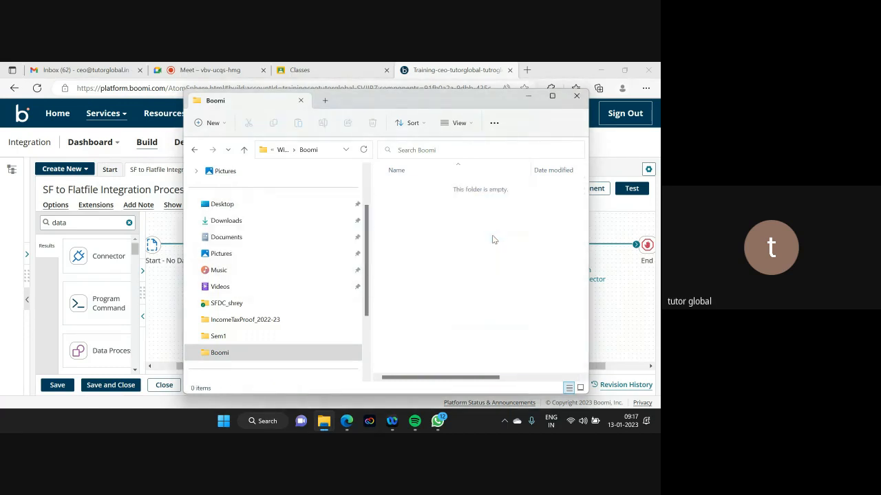
pyautogui.click(527, 96)
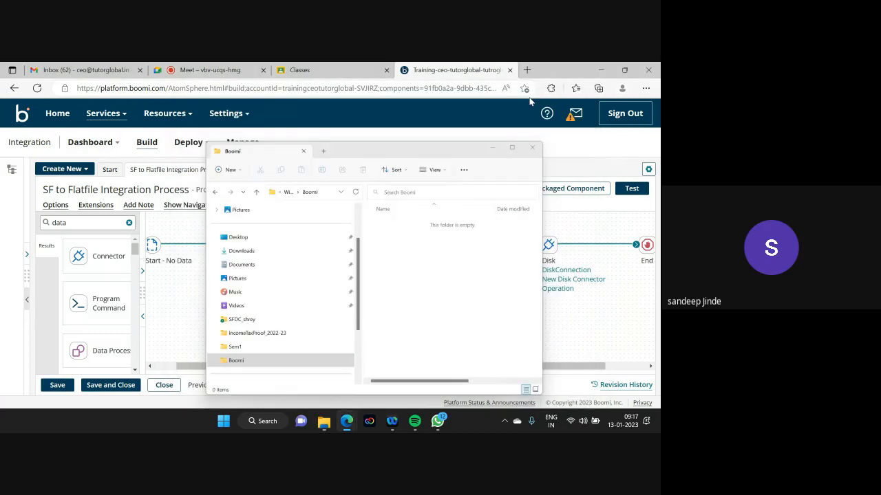
pyautogui.click(634, 190)
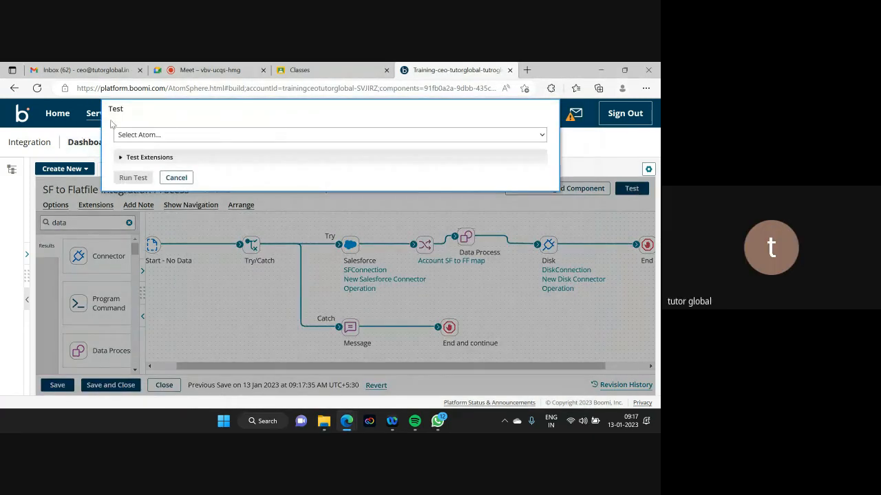
# - Test-run the process on Training_onpremiseatom until it completes successfully
pyautogui.click(178, 134)
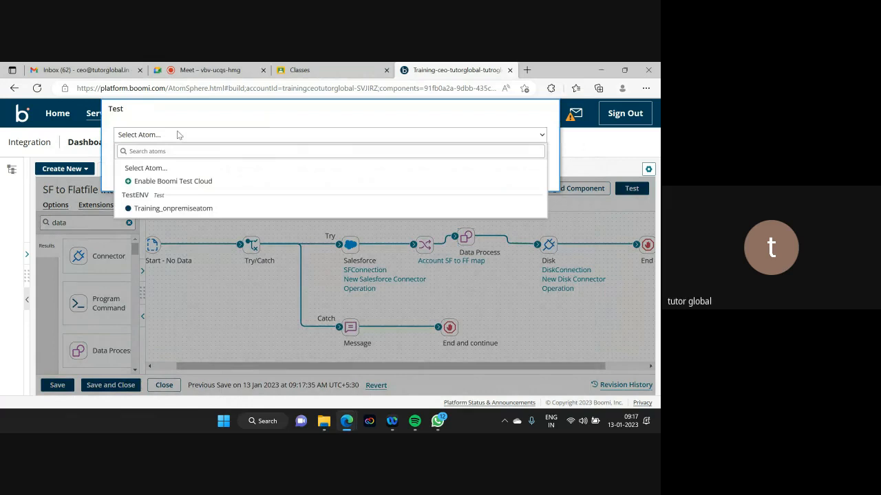
pyautogui.click(158, 209)
pyautogui.click(125, 179)
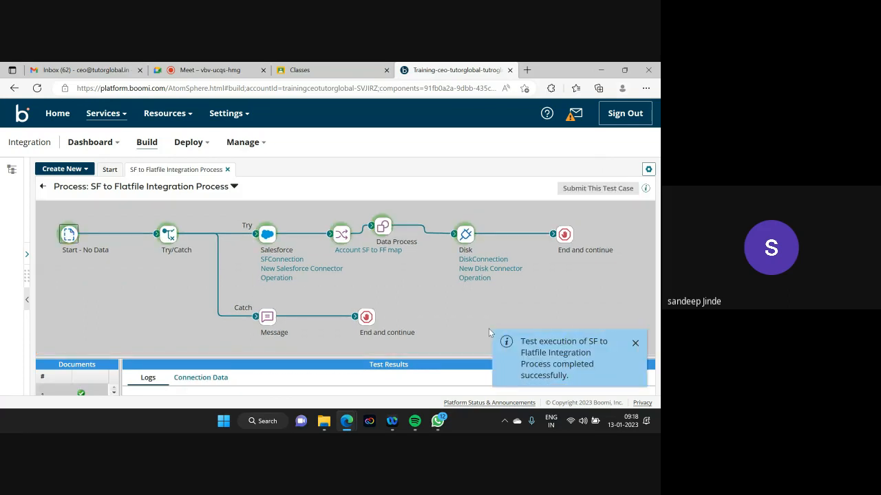
pyautogui.click(325, 427)
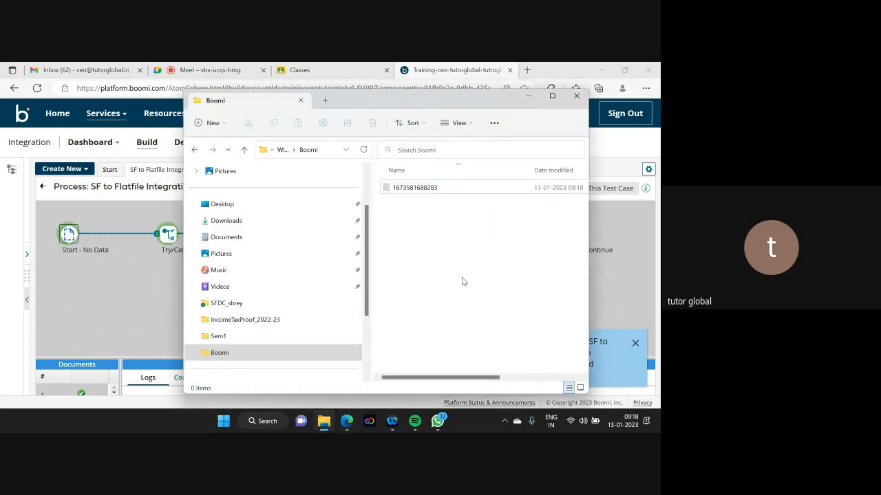
pyautogui.click(389, 193)
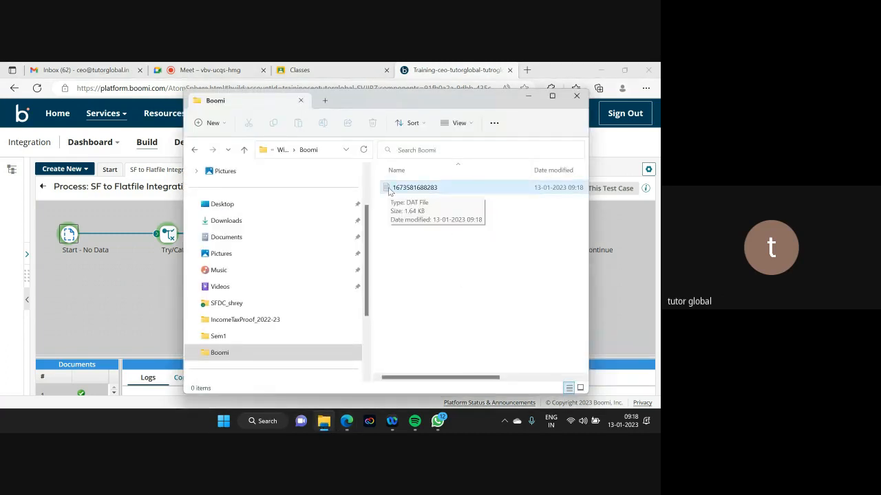
pyautogui.moveTo(425, 380)
pyautogui.mouseDown()
pyautogui.moveTo(506, 381)
pyautogui.moveTo(426, 380)
pyautogui.mouseUp()
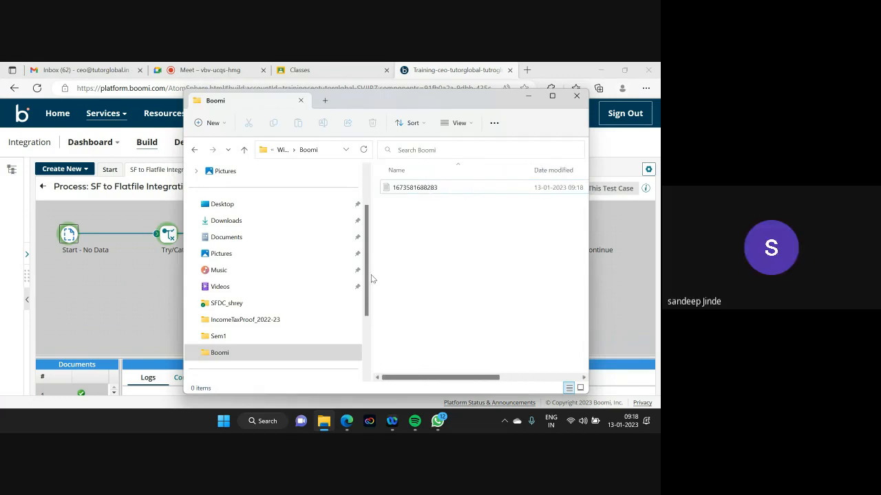
pyautogui.doubleClick(389, 187)
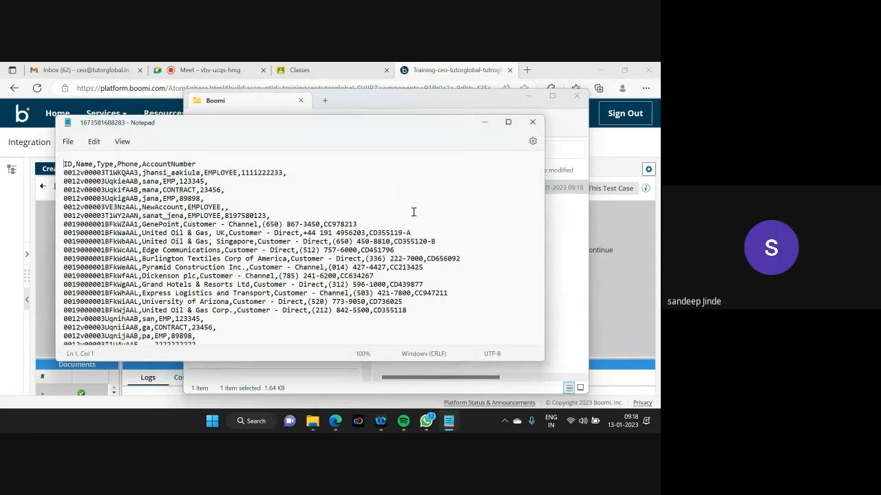
pyautogui.scroll(-2, 413, 212)
pyautogui.scroll(2, 413, 210)
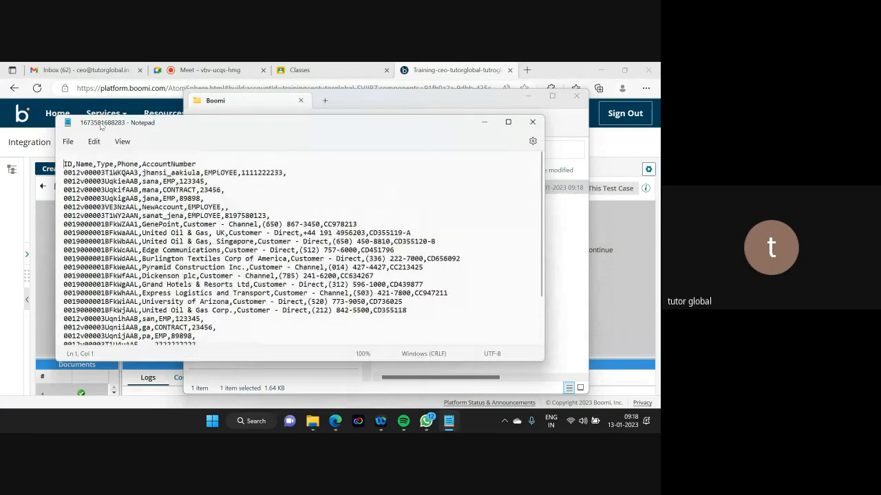
pyautogui.moveTo(63, 164); pyautogui.dragTo(198, 162)
pyautogui.scroll(-3, 316, 197)
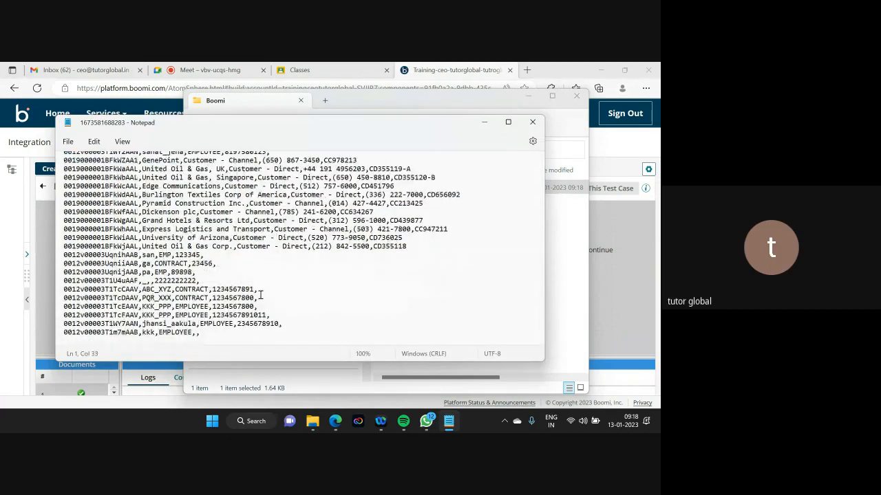
pyautogui.scroll(3, 261, 295)
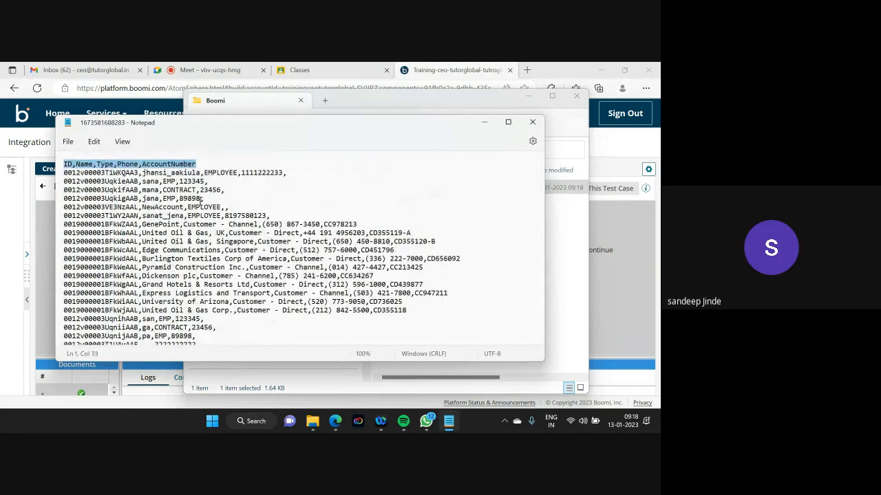
pyautogui.scroll(-3, 200, 198)
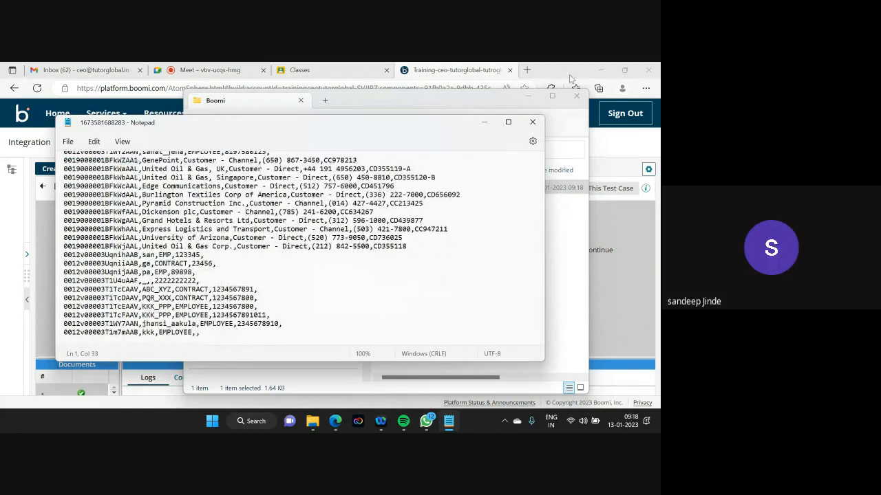
pyautogui.click(532, 122)
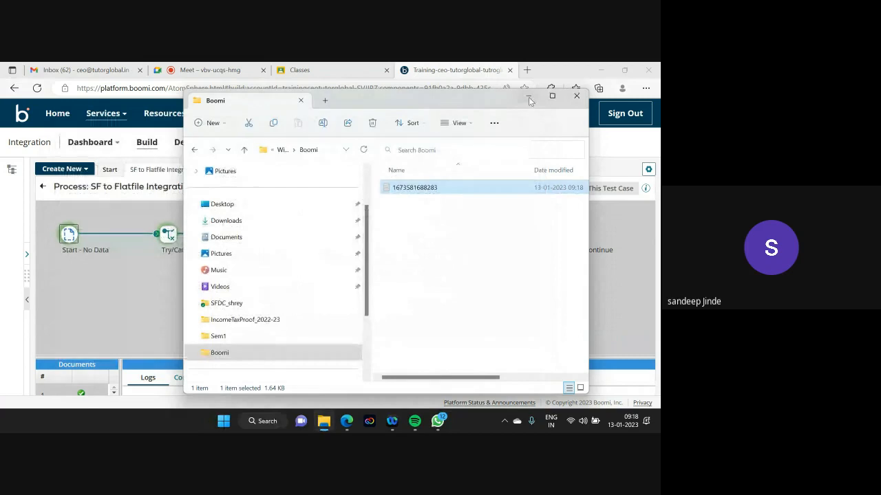
# - Return to editing the process and open the Data Process shape's configuration
pyautogui.click(530, 97)
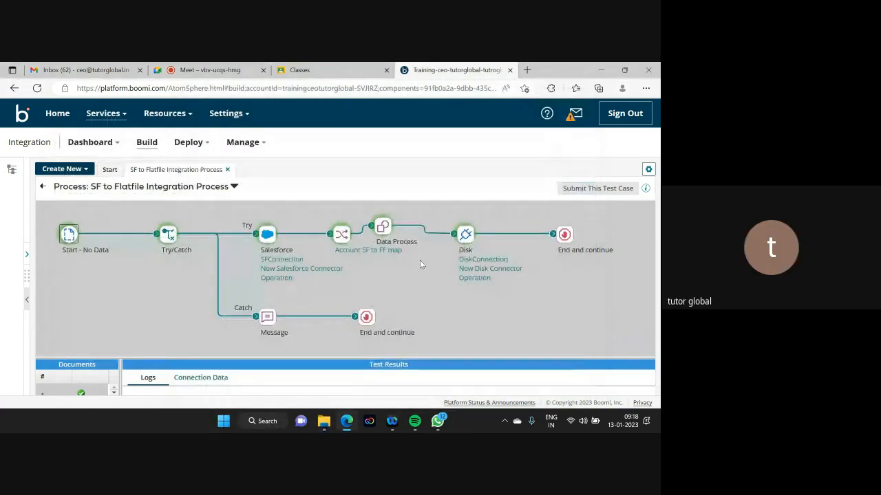
pyautogui.click(42, 186)
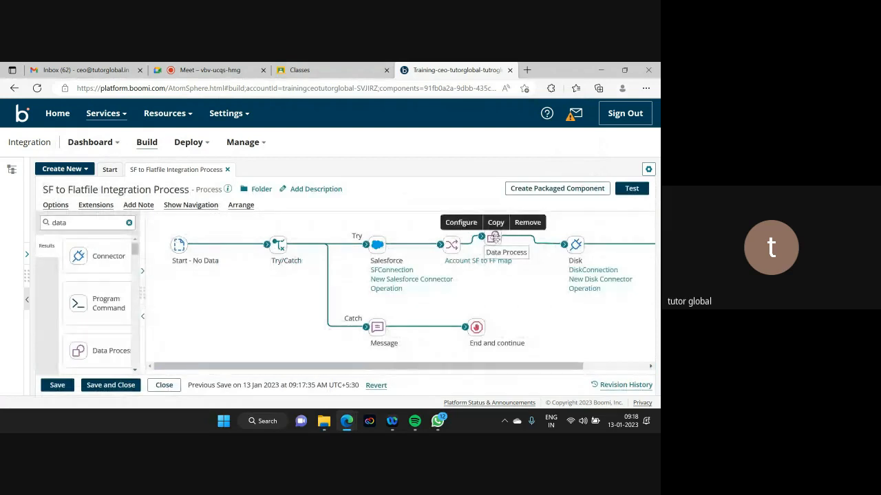
pyautogui.click(481, 248)
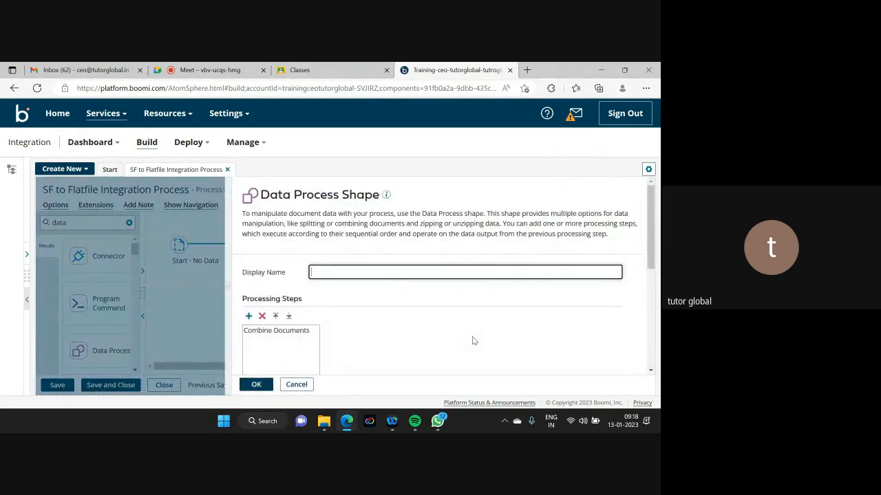
# - Try adding a Search/Replace processing step to Data Process, then cancel and discard the change
pyautogui.click(247, 317)
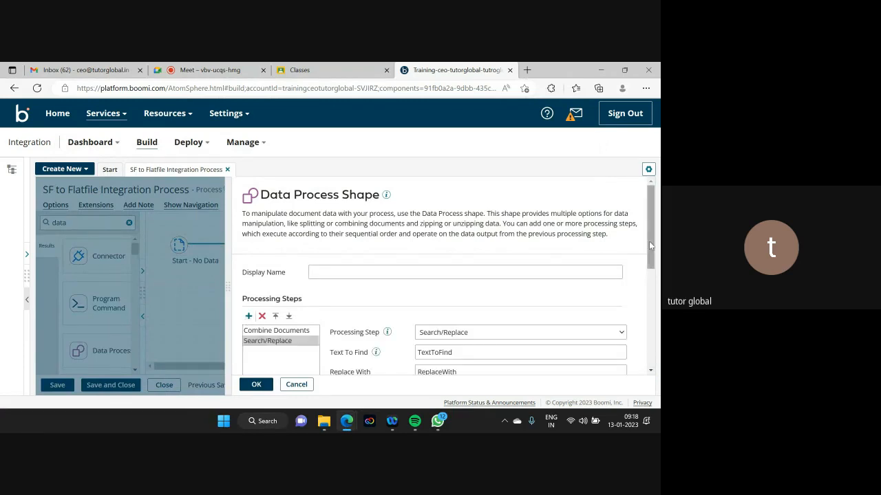
pyautogui.moveTo(649, 241); pyautogui.dragTo(651, 294)
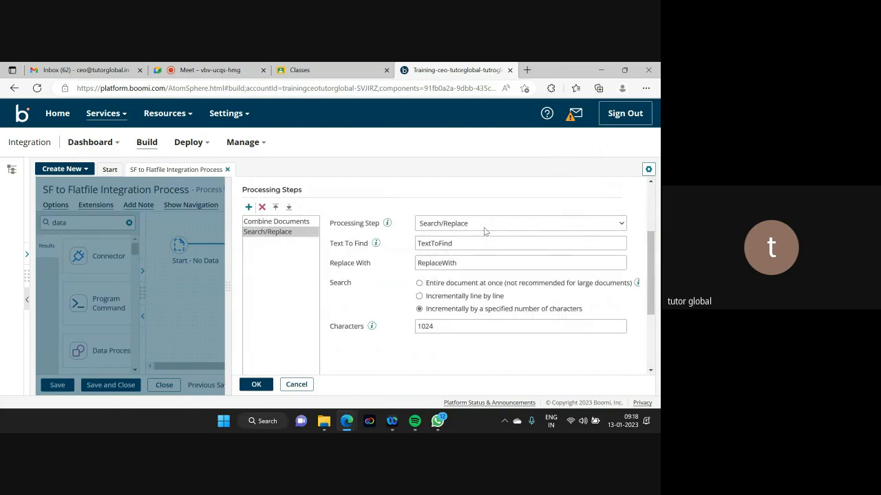
pyautogui.click(484, 224)
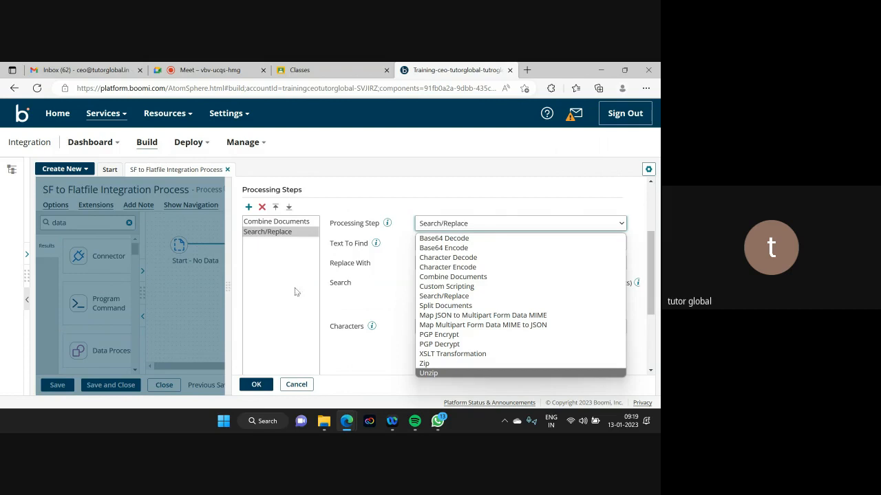
pyautogui.click(298, 388)
pyautogui.click(298, 386)
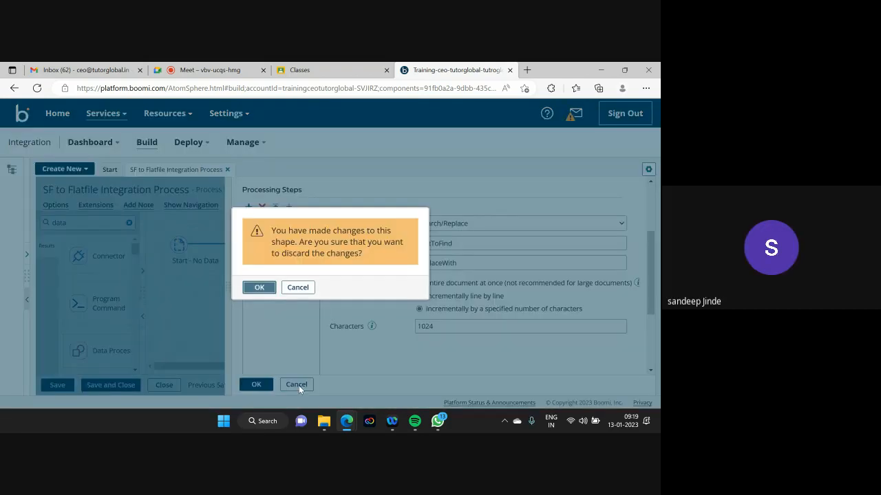
pyautogui.click(264, 291)
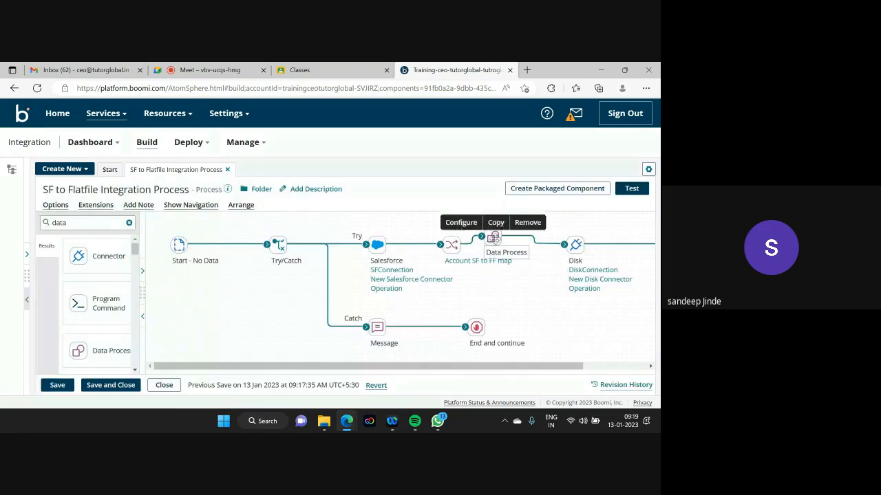
pyautogui.click(494, 241)
pyautogui.click(297, 385)
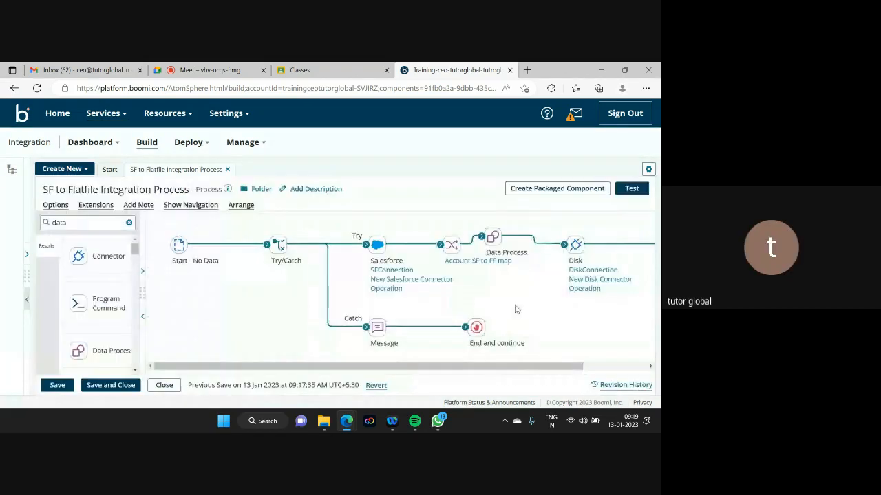
pyautogui.click(323, 421)
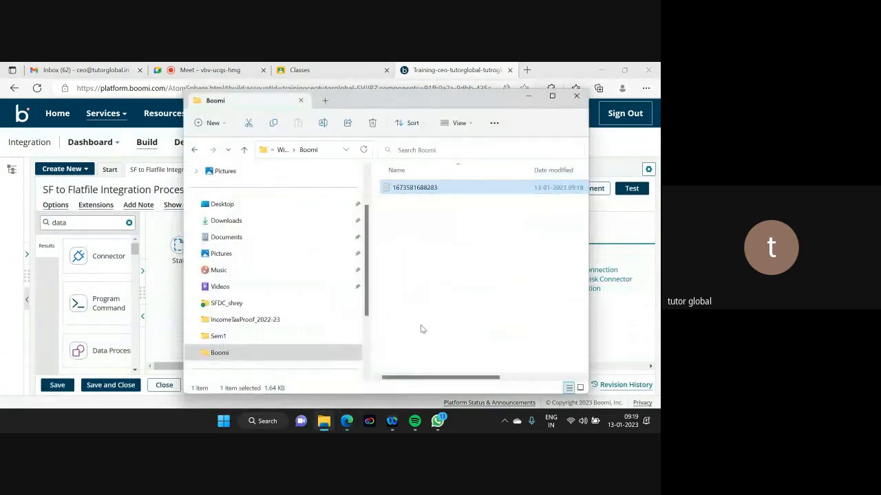
pyautogui.click(551, 96)
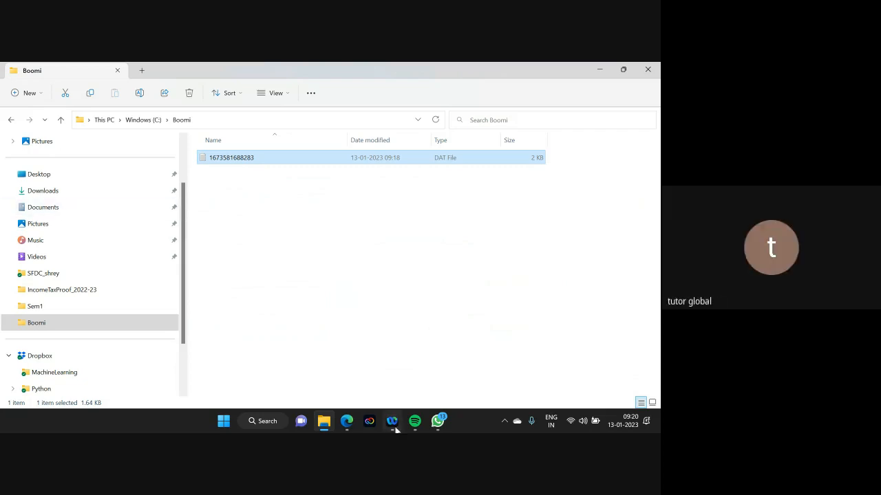
# - Write the sample file name Account_13012022.csv in a new Notepad note, then hide Notepad and Explorer
pyautogui.click(224, 421)
pyautogui.write('no')
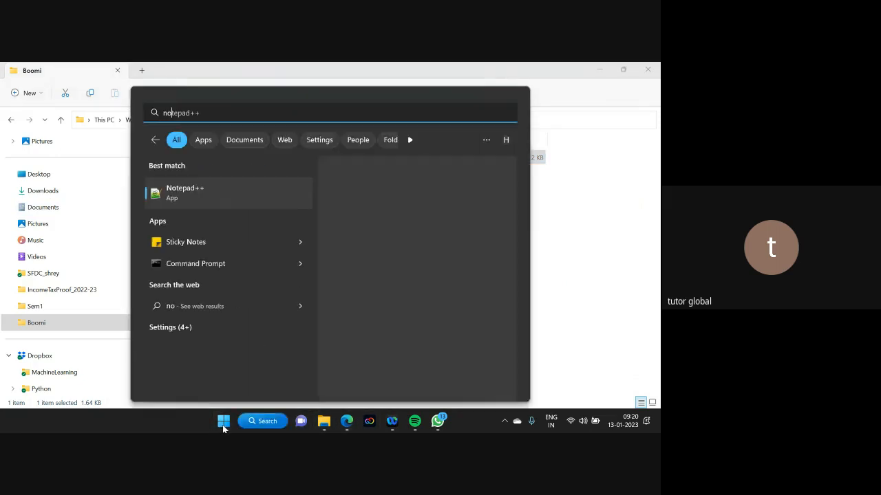
pyautogui.write('tep')
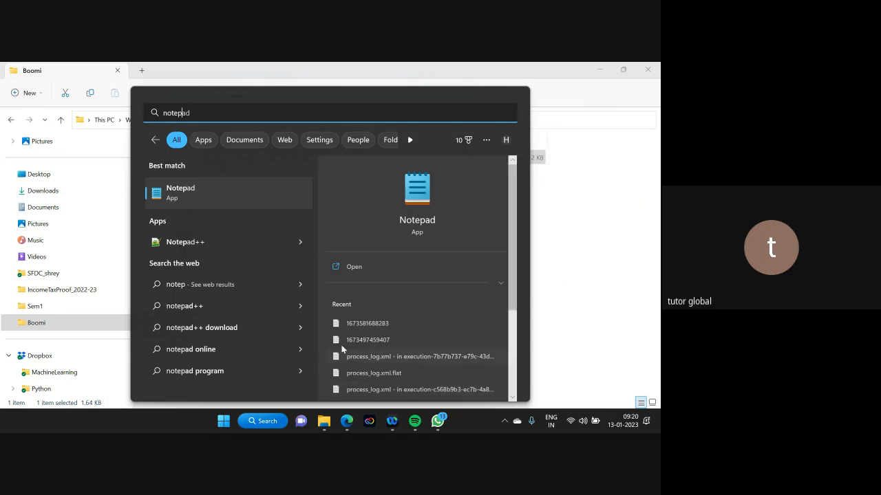
pyautogui.click(358, 266)
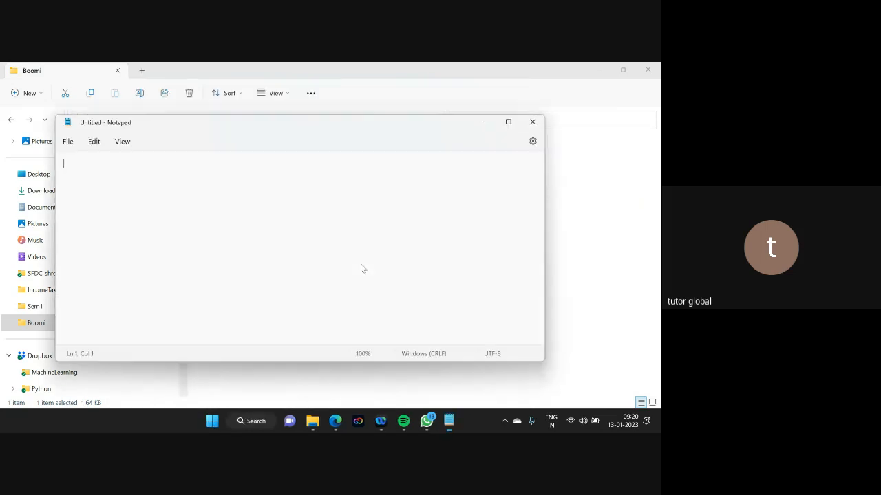
pyautogui.write('A')
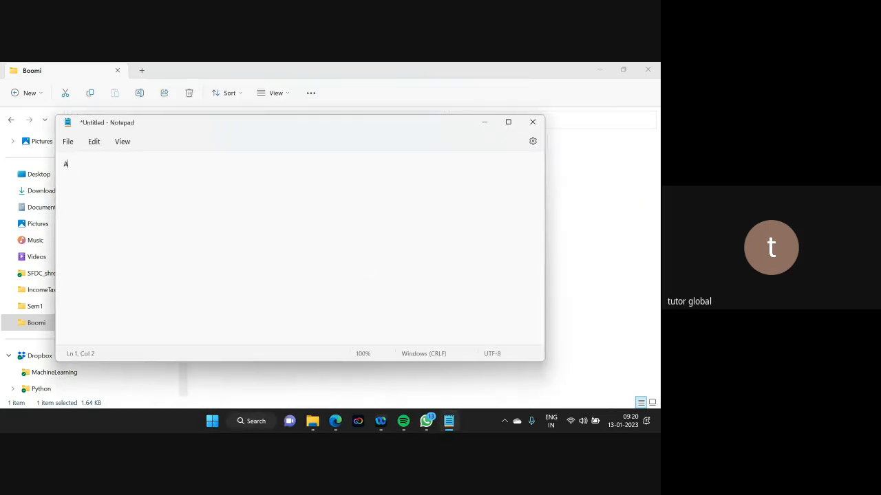
pyautogui.write('ccount_13012022.csv')
pyautogui.moveTo(63, 164); pyautogui.dragTo(182, 187)
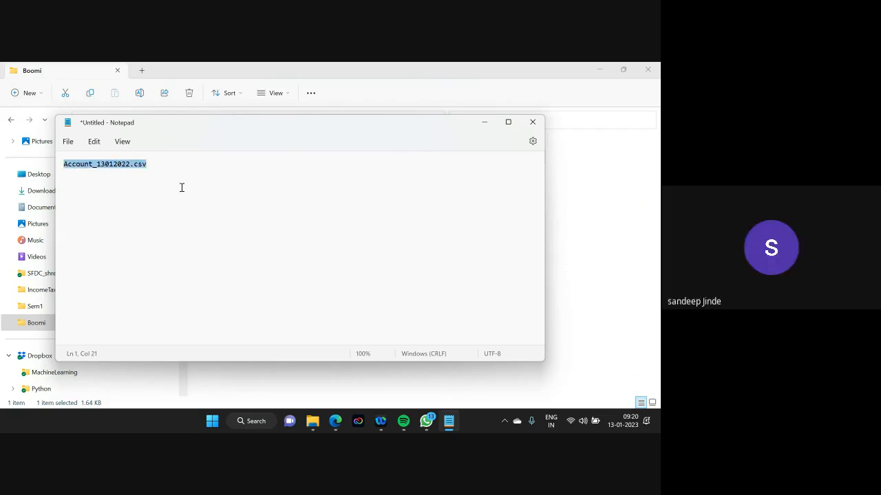
pyautogui.click(485, 122)
pyautogui.click(599, 69)
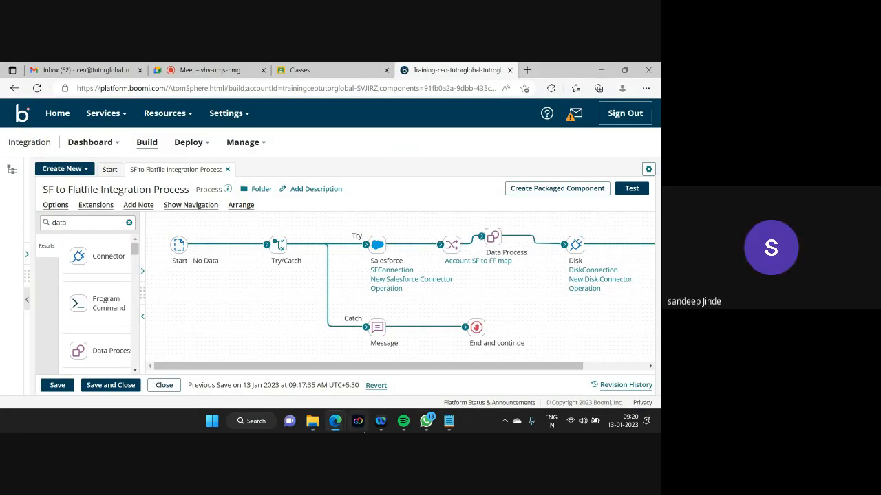
# - Detach Disk from Data Process and drop a Set Properties shape found by searching 'set'
pyautogui.moveTo(377, 368); pyautogui.dragTo(440, 369)
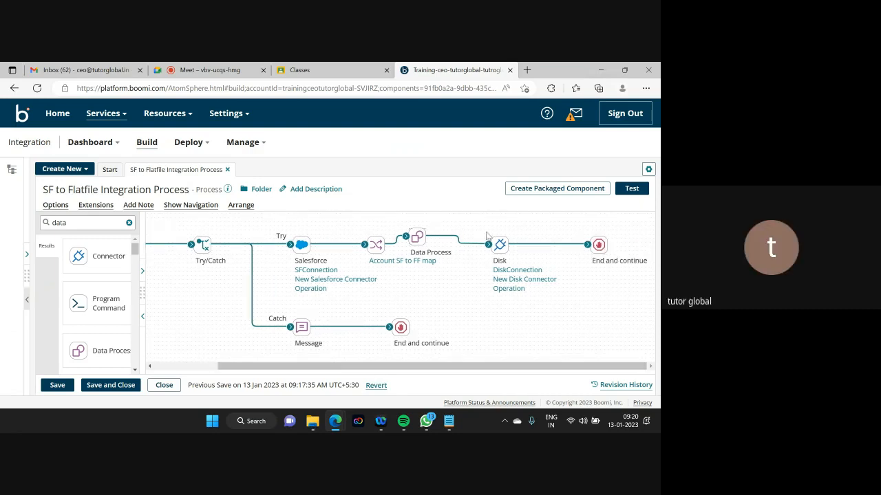
pyautogui.moveTo(488, 246); pyautogui.dragTo(459, 231)
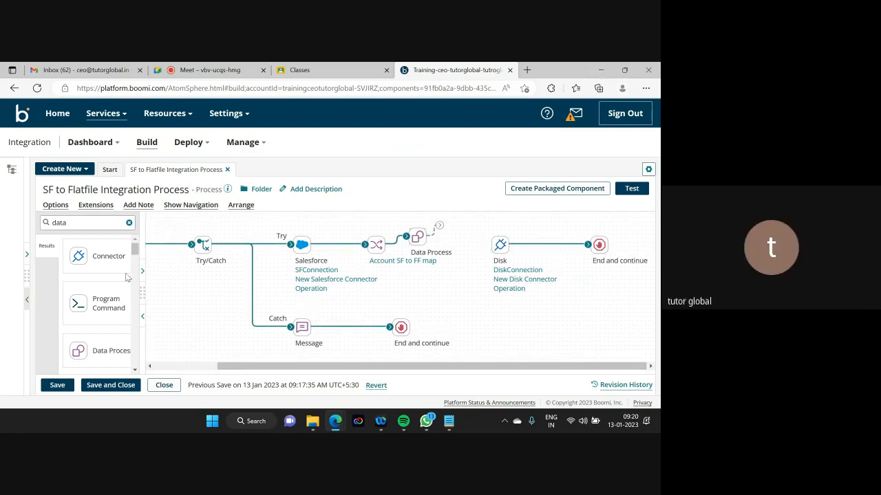
pyautogui.click(72, 224)
pyautogui.press('BackSpace')
pyautogui.press('BackSpace')
pyautogui.press('BackSpace')
pyautogui.press('BackSpace')
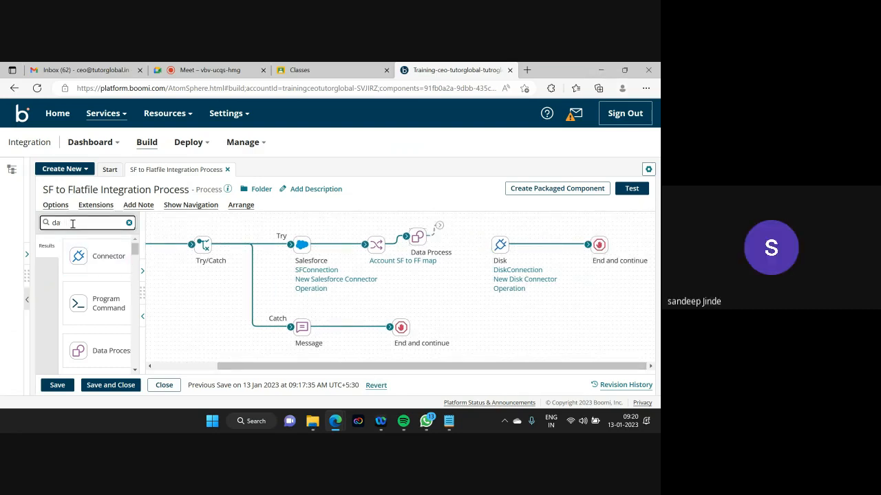
pyautogui.write('set')
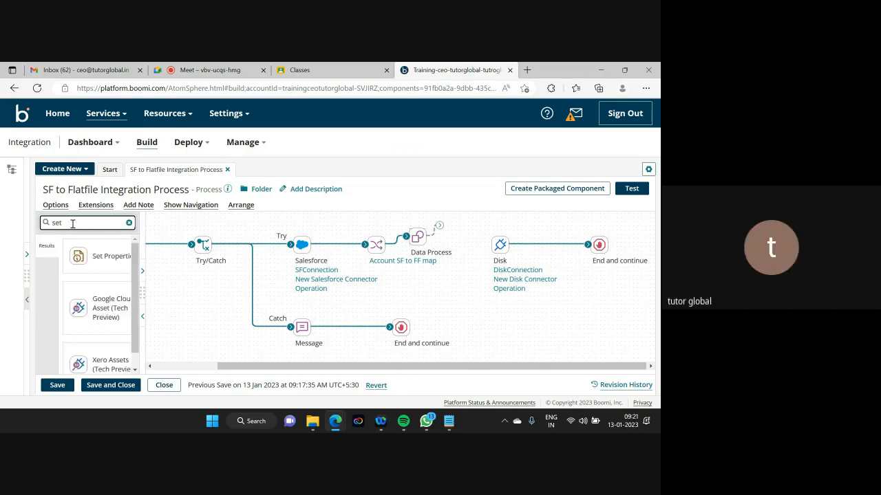
pyautogui.moveTo(100, 262); pyautogui.dragTo(545, 251)
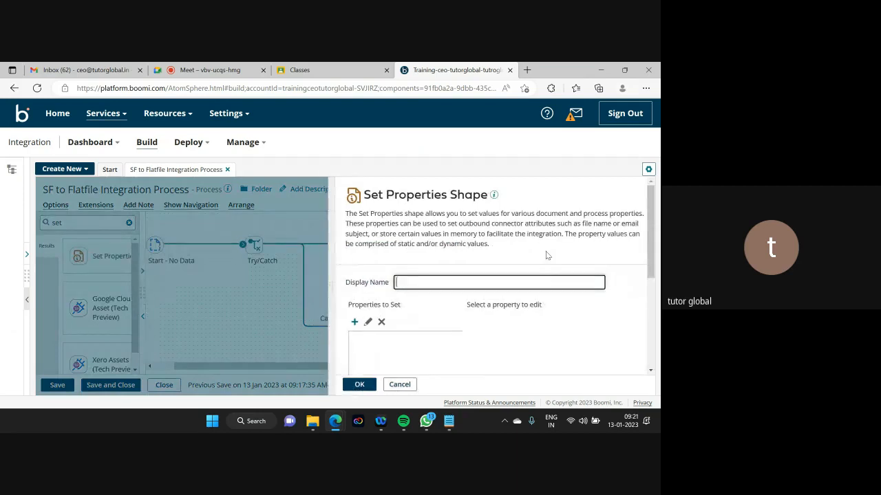
# - Browse the connector and property type lists in the property chooser, then cancel
pyautogui.click(355, 322)
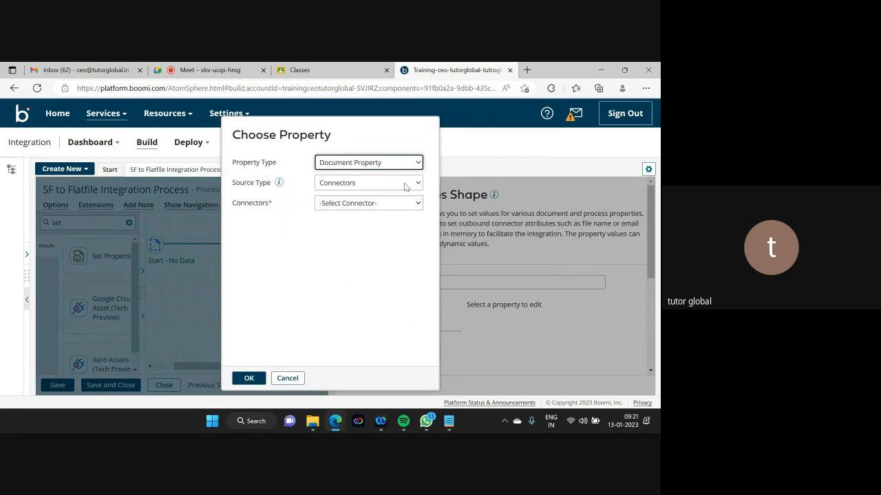
pyautogui.click(403, 205)
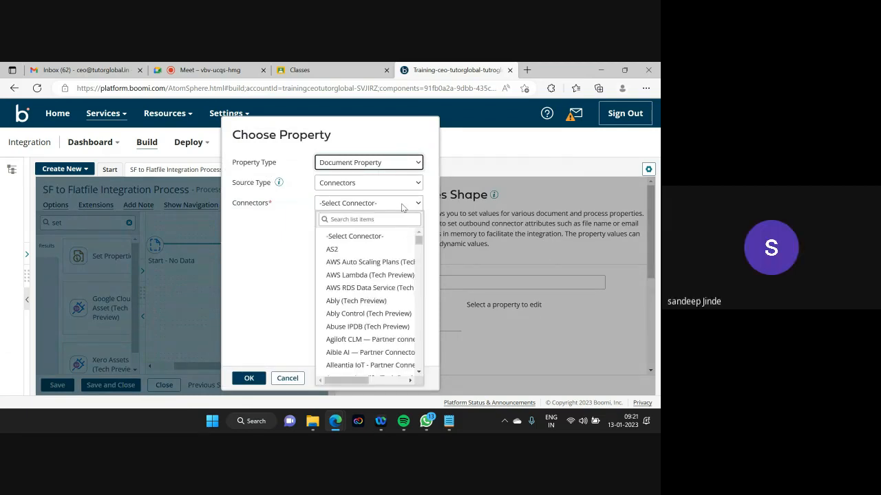
pyautogui.press('d')
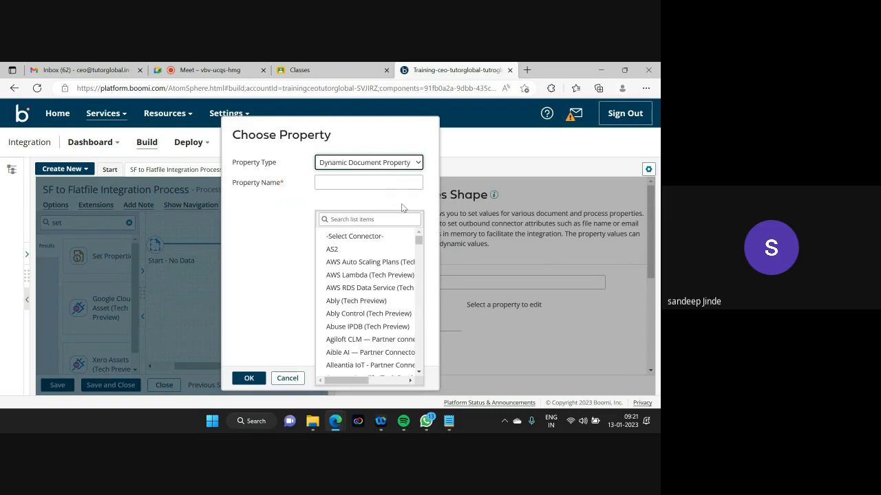
pyautogui.scroll(-2, 404, 270)
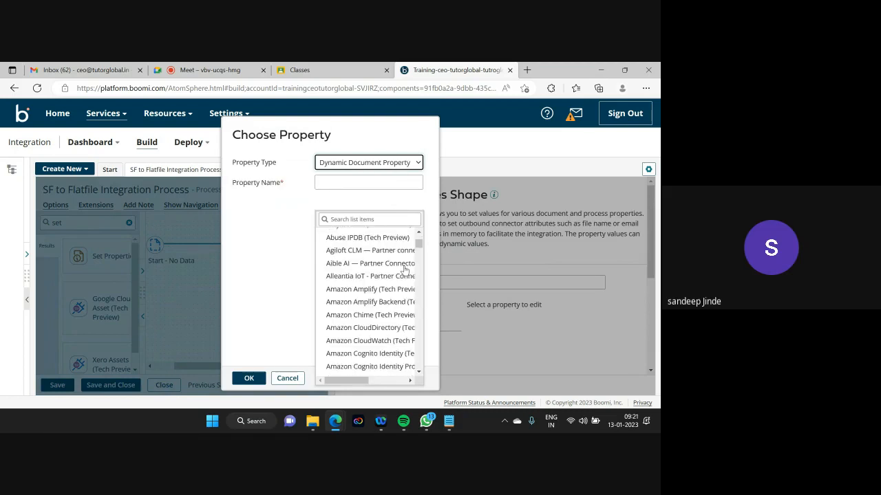
pyautogui.scroll(-6, 404, 270)
pyautogui.press('d')
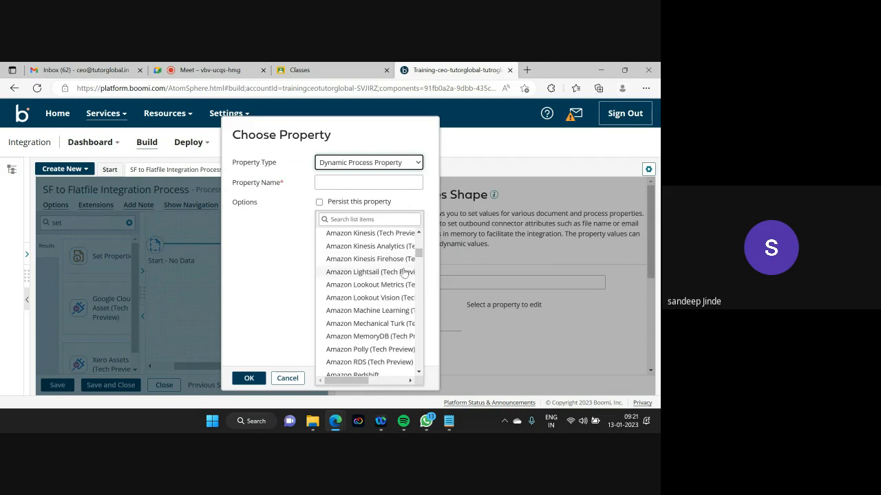
pyautogui.click(252, 240)
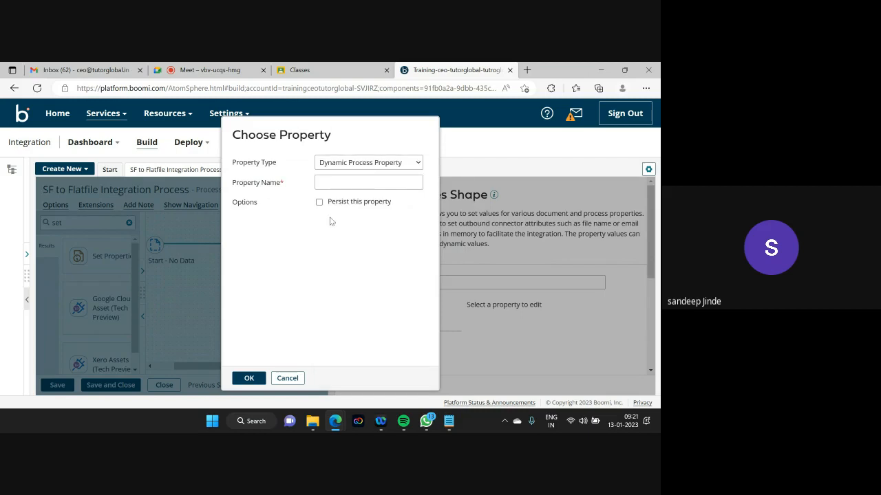
pyautogui.click(410, 163)
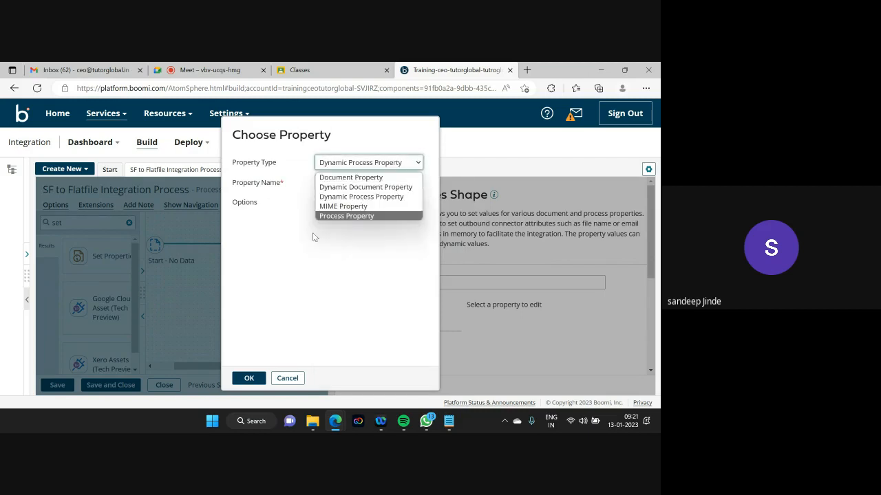
pyautogui.click(287, 379)
pyautogui.click(286, 378)
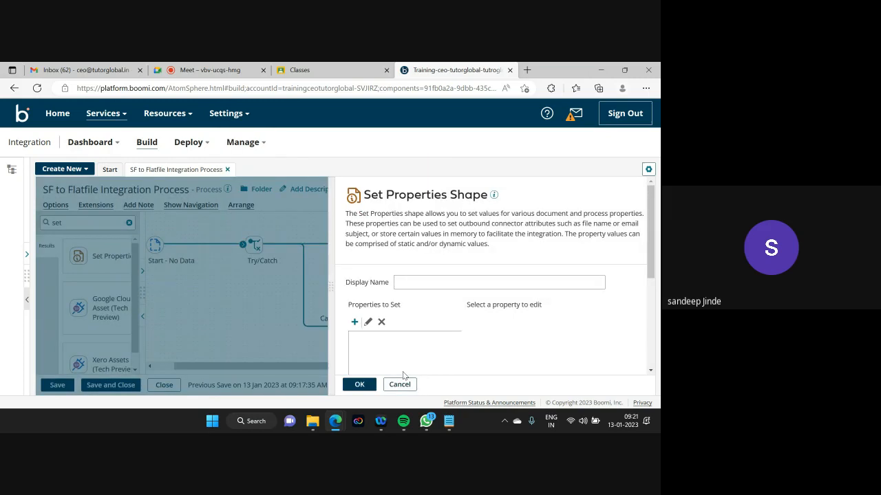
# - Reopen the property chooser and select the Disk connector under Document Property, Connectors
pyautogui.click(353, 322)
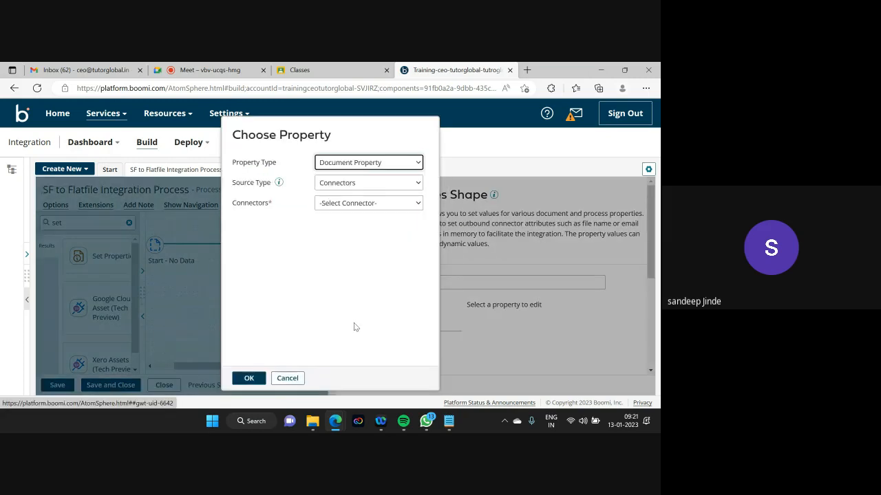
pyautogui.click(357, 203)
pyautogui.press('d')
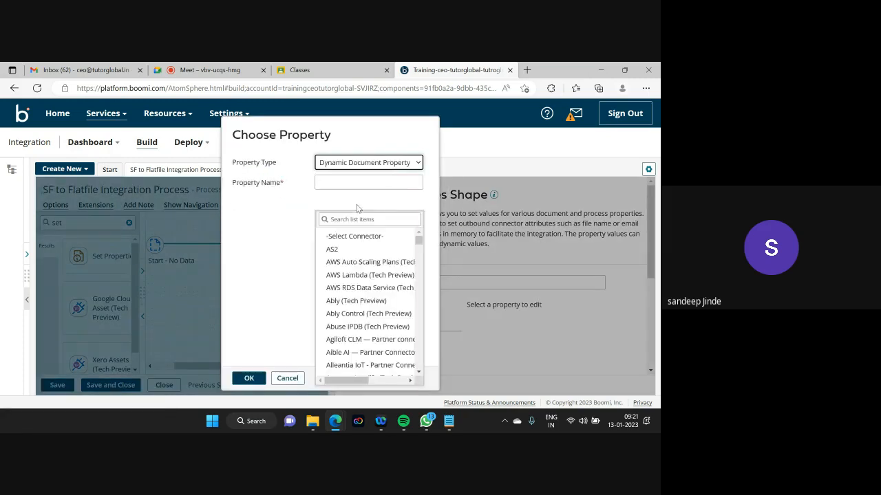
pyautogui.click(290, 375)
pyautogui.click(354, 322)
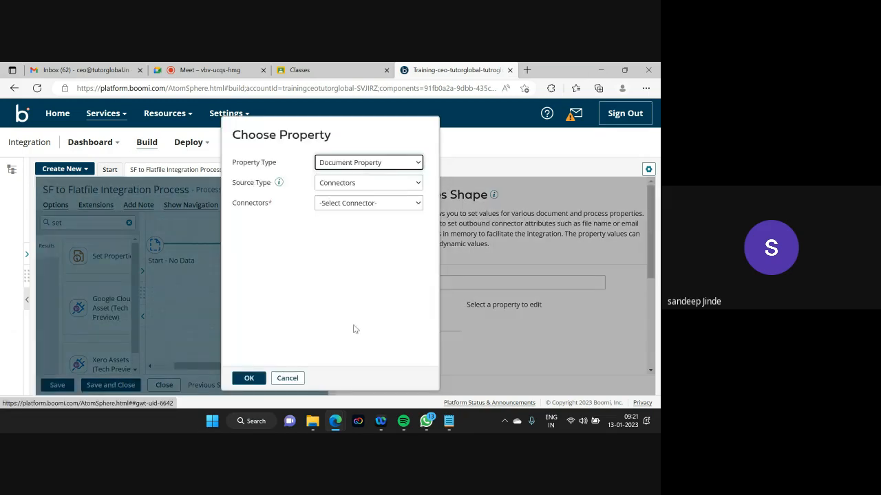
pyautogui.click(376, 204)
pyautogui.moveTo(418, 248); pyautogui.dragTo(417, 274)
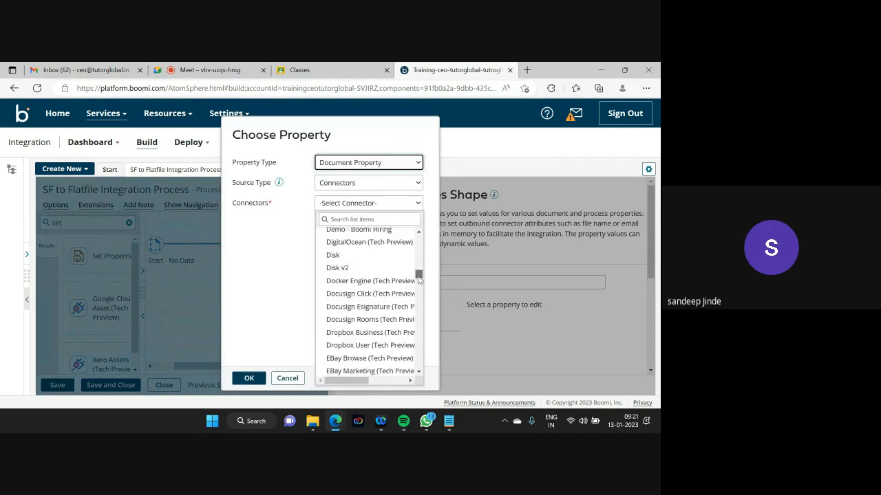
pyautogui.click(334, 255)
pyautogui.click(348, 226)
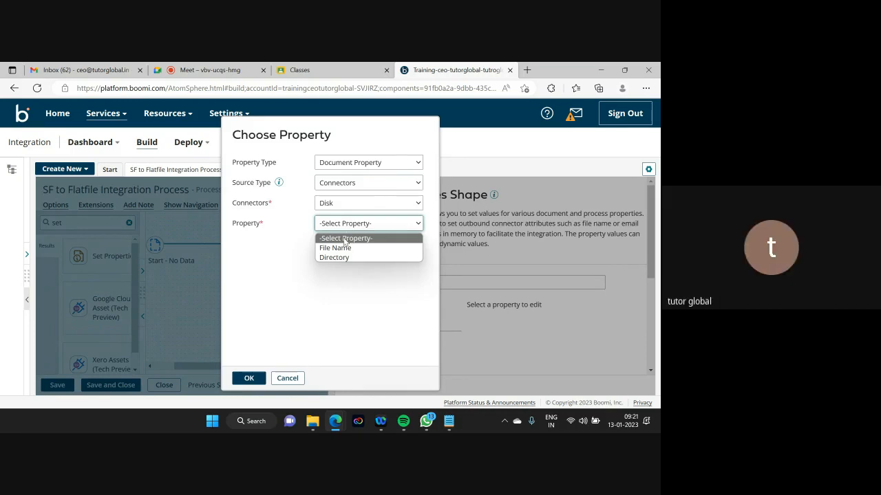
# - In a fresh property chooser, pick Connectors, Disk, File Name and confirm it
pyautogui.click(294, 383)
pyautogui.click(288, 378)
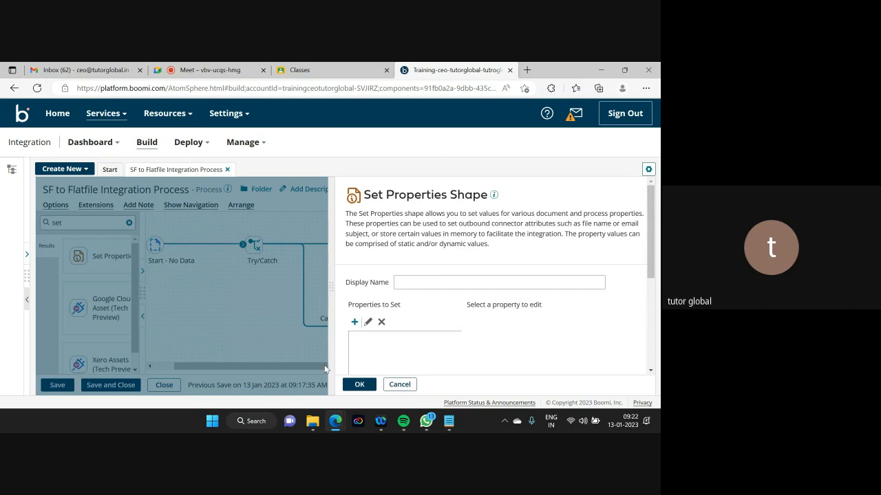
pyautogui.click(354, 323)
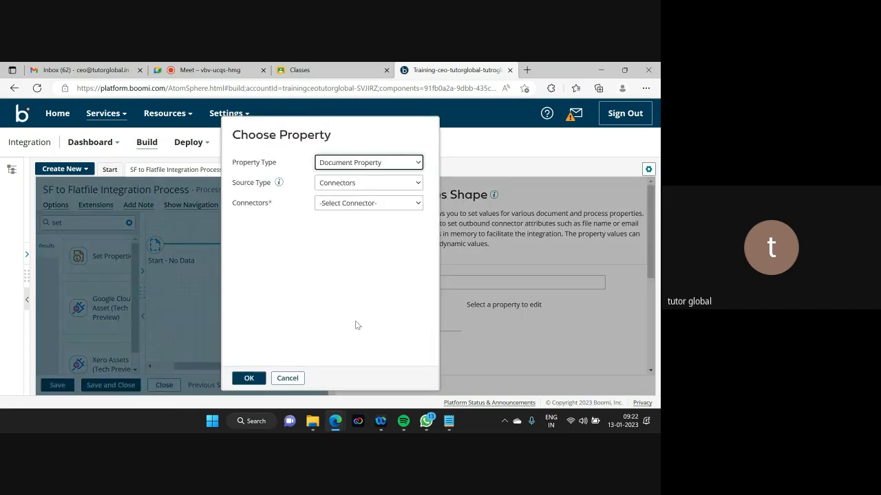
pyautogui.click(372, 205)
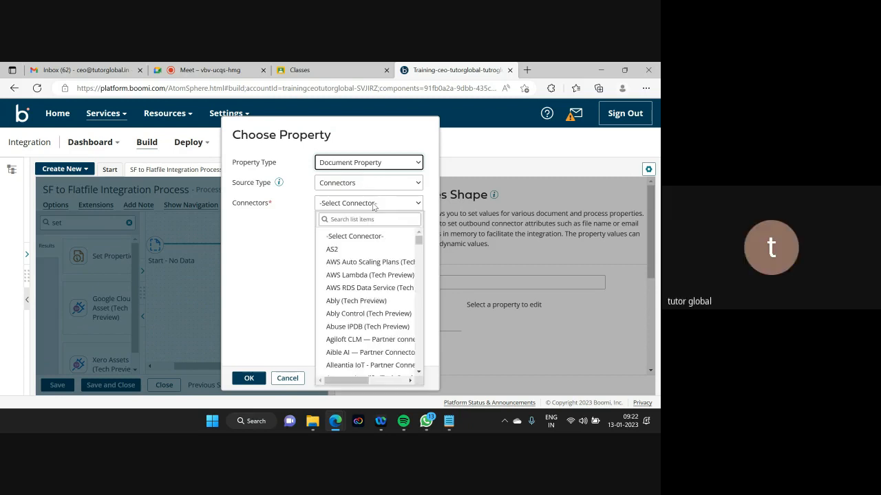
pyautogui.moveTo(418, 241); pyautogui.dragTo(416, 277)
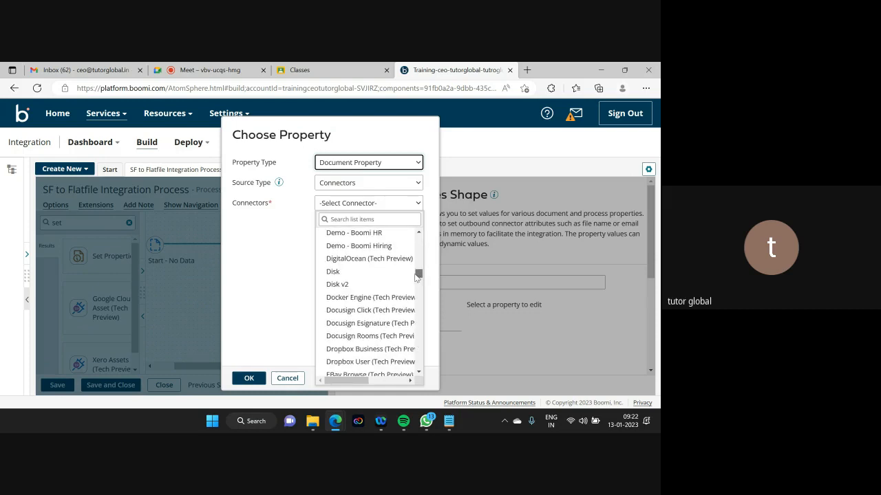
pyautogui.click(333, 273)
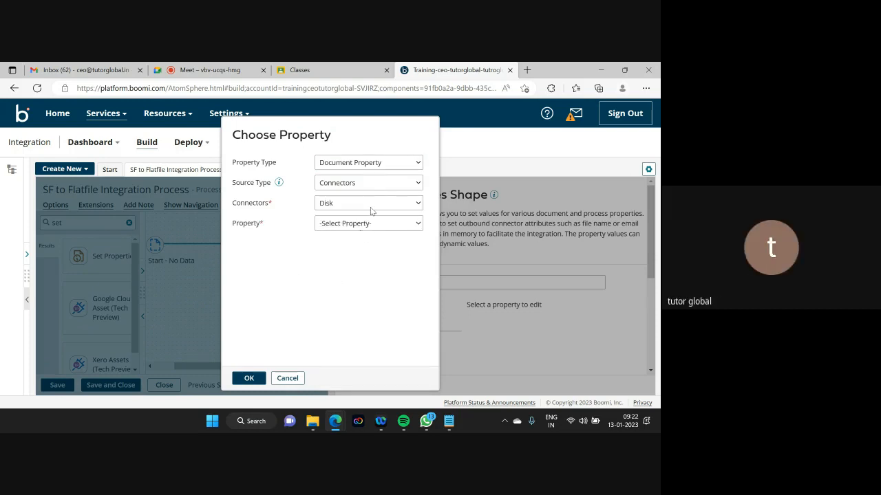
pyautogui.click(377, 225)
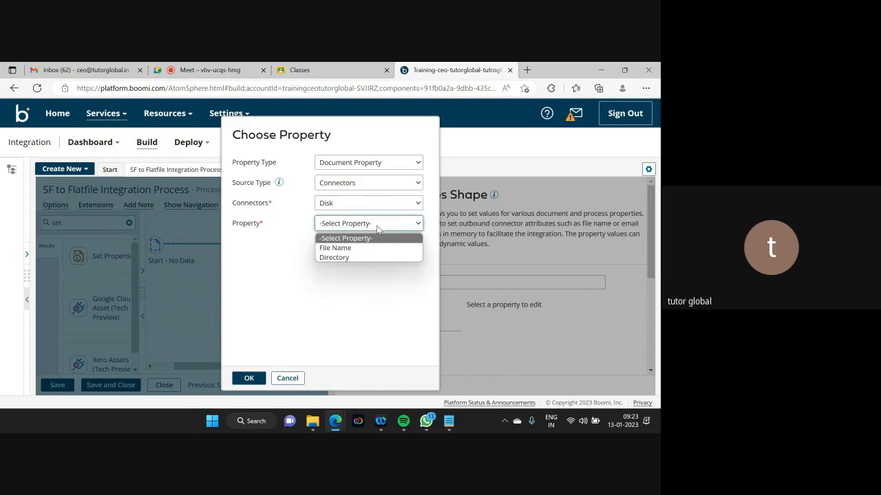
pyautogui.click(353, 249)
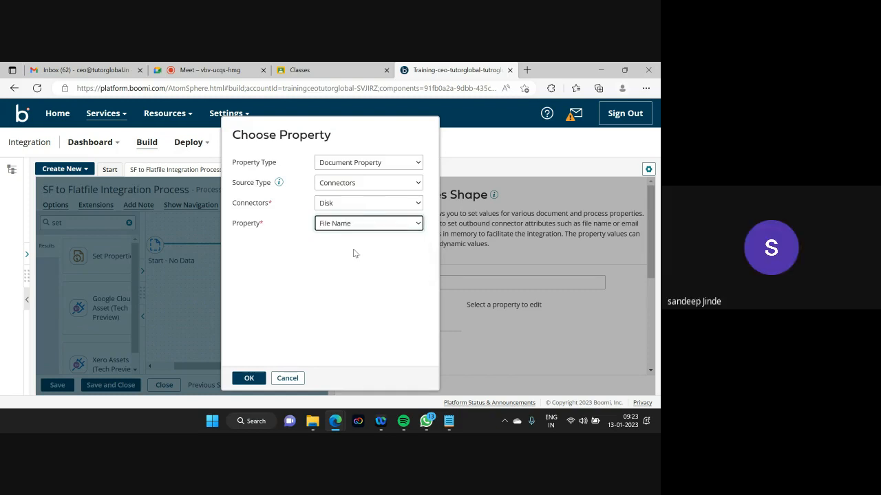
pyautogui.click(252, 378)
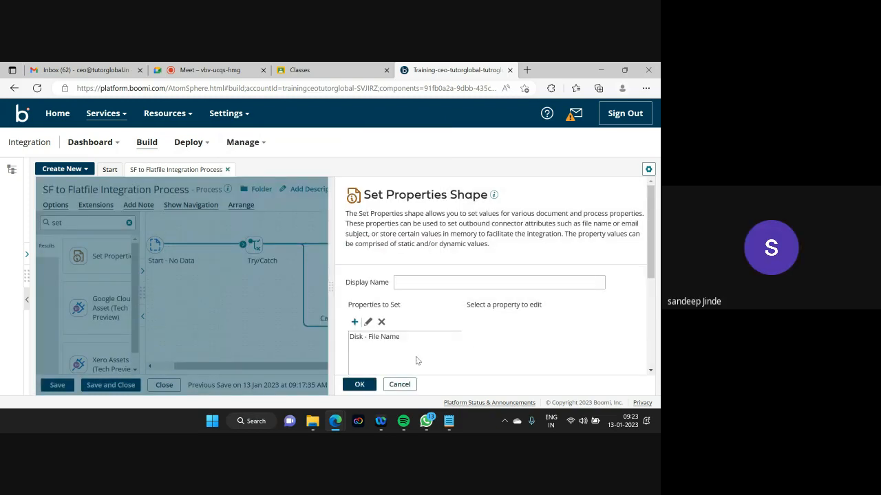
# - Give the Disk - File Name property a first static value part of 'Account_'
pyautogui.moveTo(653, 247); pyautogui.dragTo(653, 269)
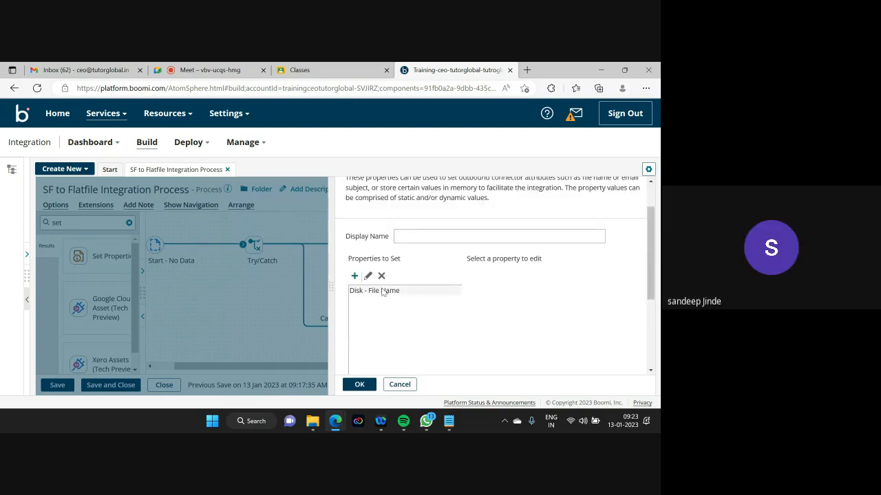
pyautogui.click(382, 291)
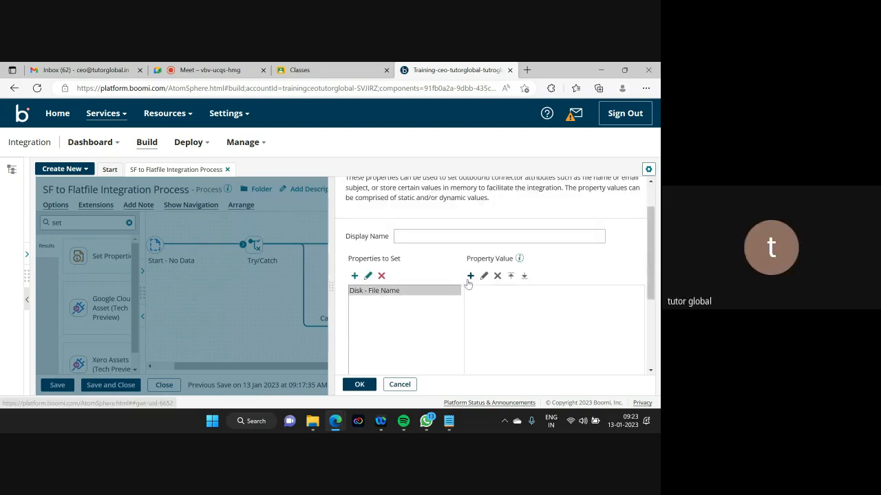
pyautogui.click(470, 276)
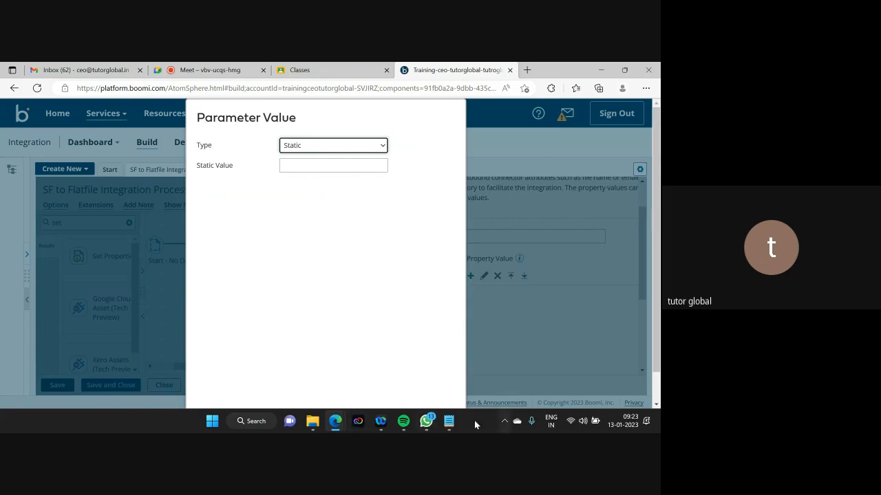
pyautogui.click(449, 421)
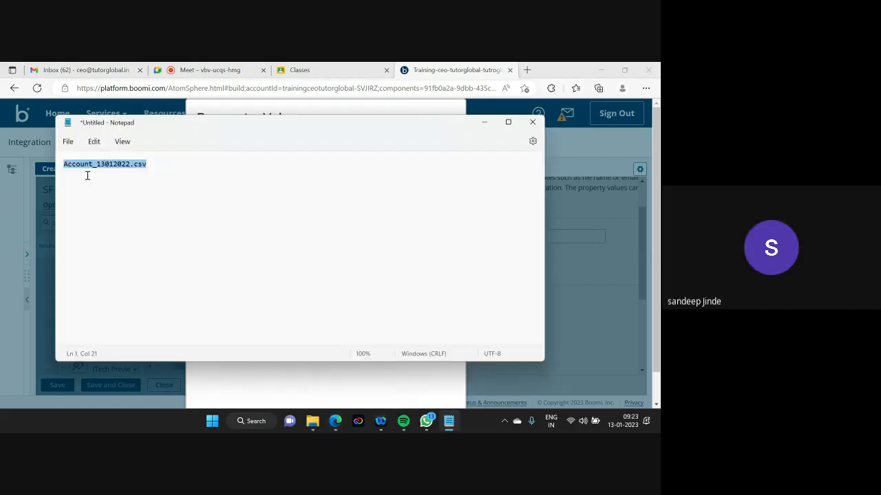
pyautogui.click(484, 122)
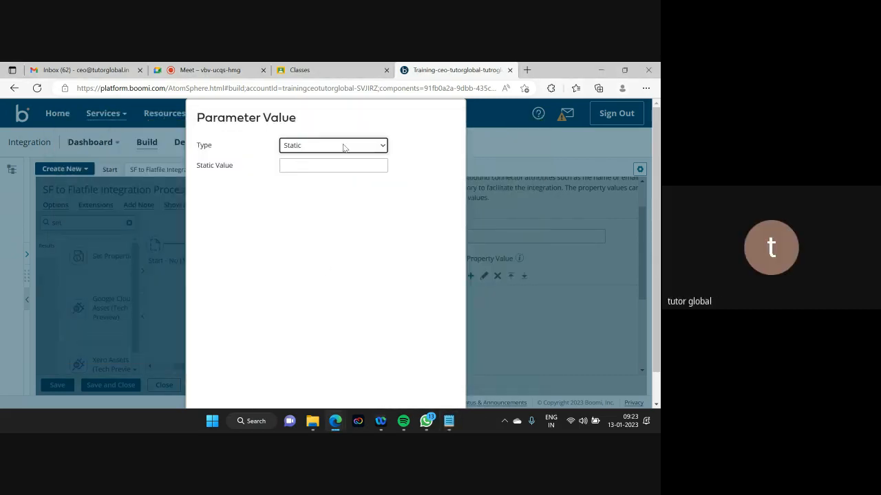
pyautogui.click(293, 166)
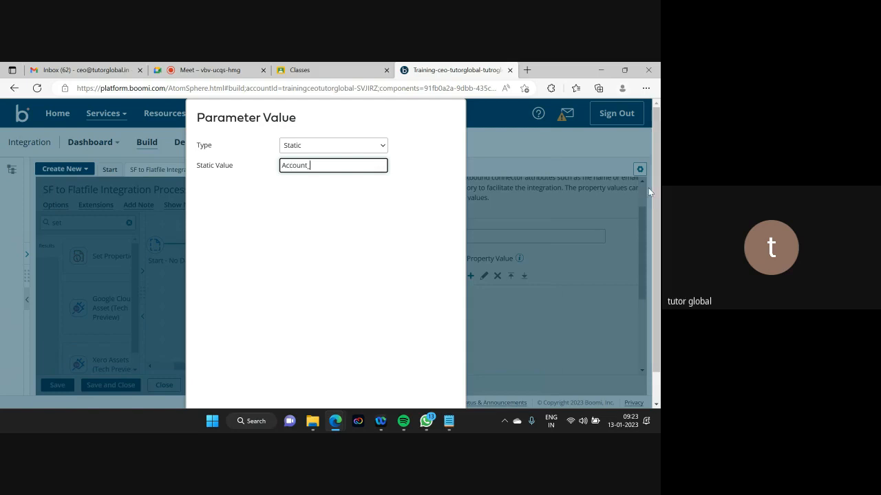
pyautogui.moveTo(653, 184); pyautogui.dragTo(654, 206)
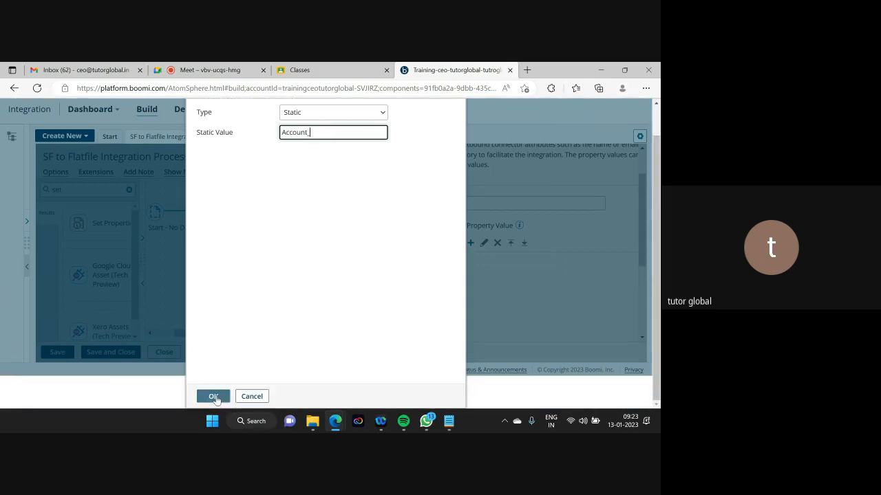
pyautogui.click(214, 397)
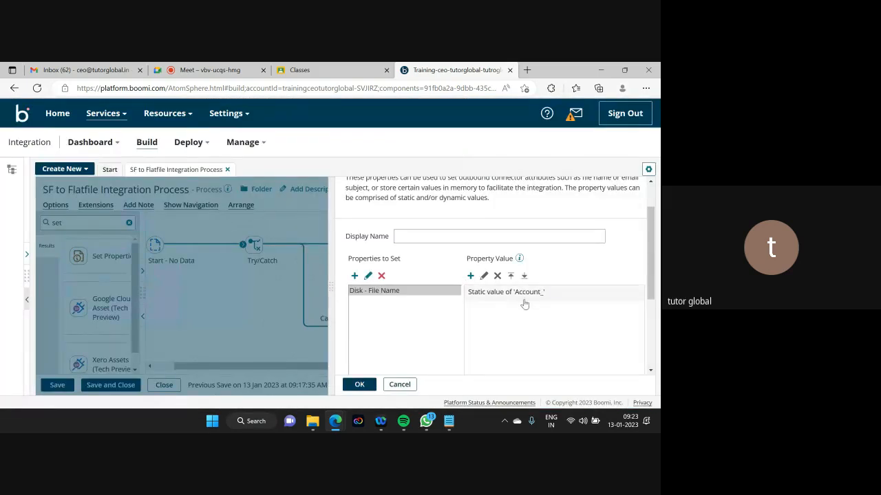
pyautogui.click(470, 276)
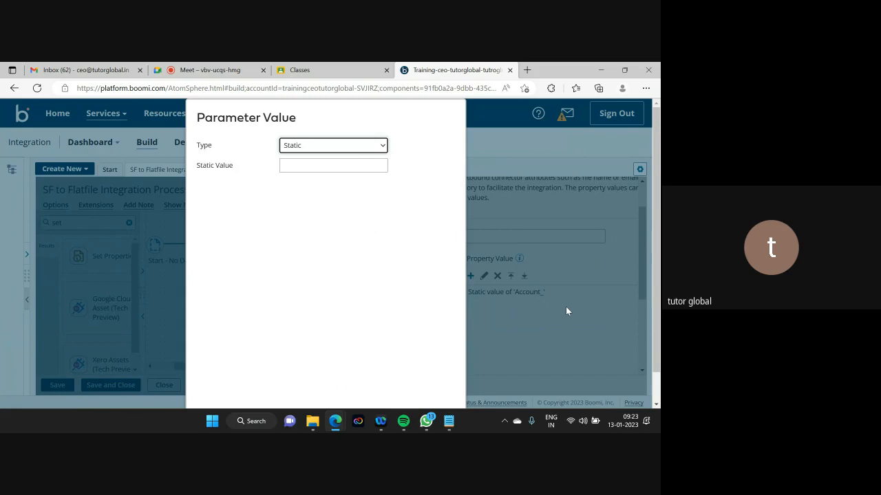
# - Add a Date/Time part to the file name using Current Date with mask MMddyyyy
pyautogui.click(350, 152)
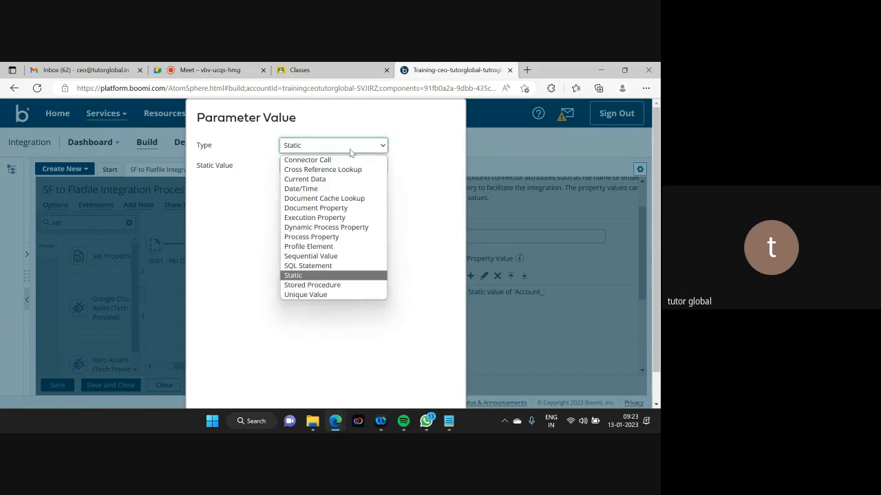
pyautogui.click(320, 190)
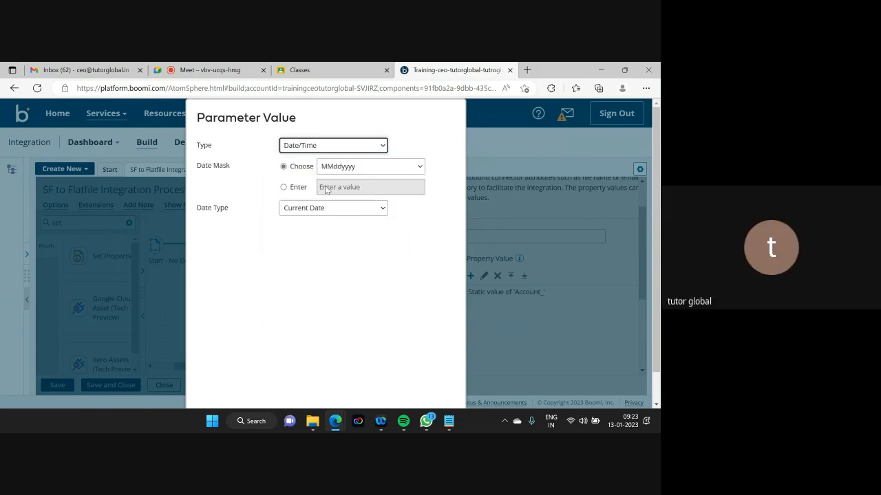
pyautogui.click(390, 170)
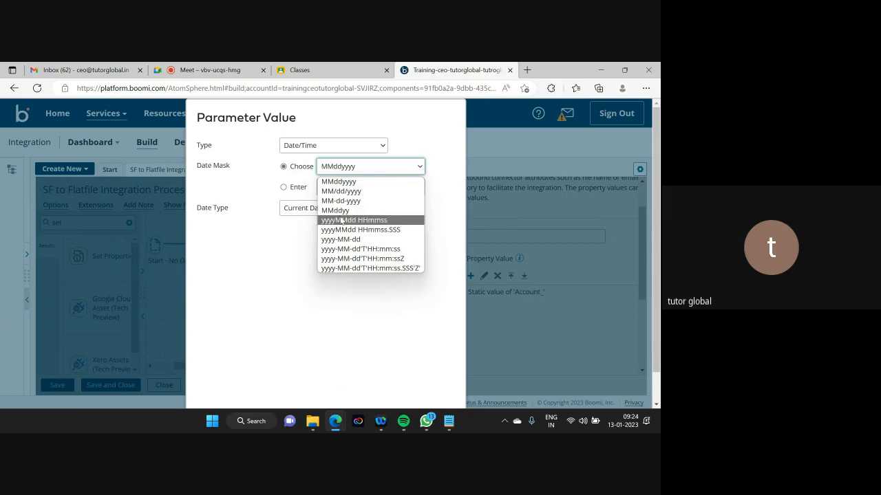
pyautogui.click(349, 183)
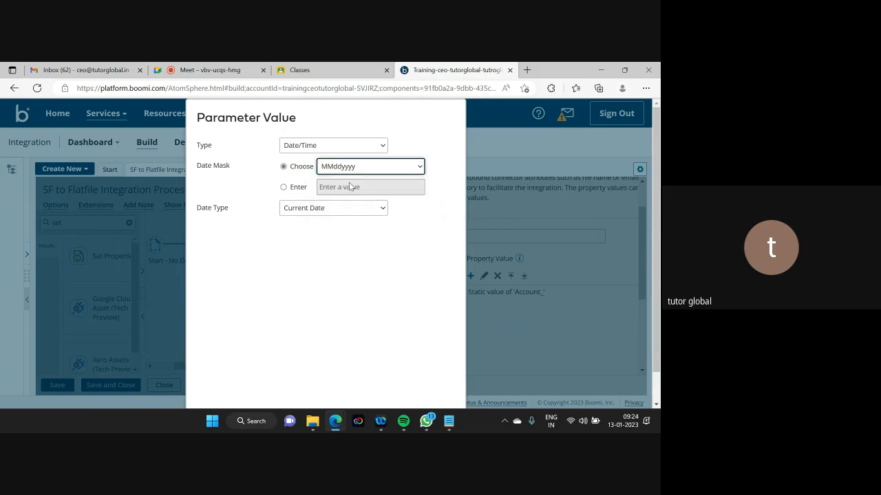
pyautogui.click(449, 422)
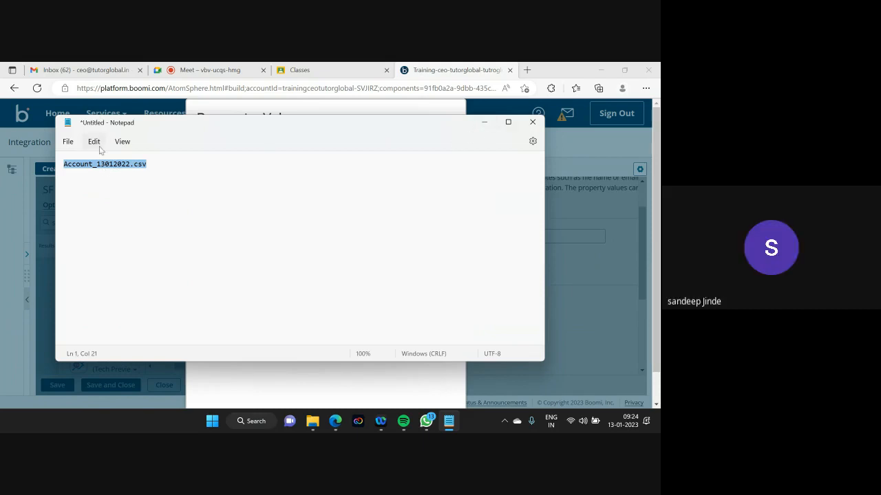
pyautogui.click(484, 121)
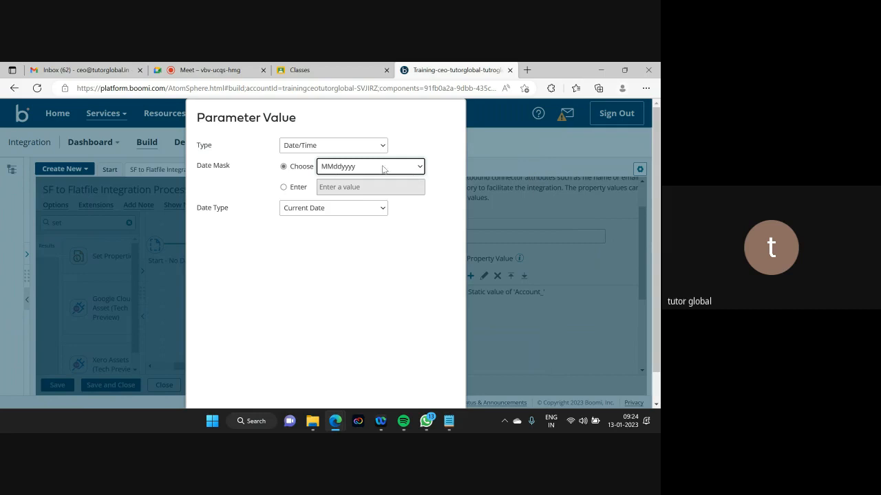
pyautogui.click(413, 170)
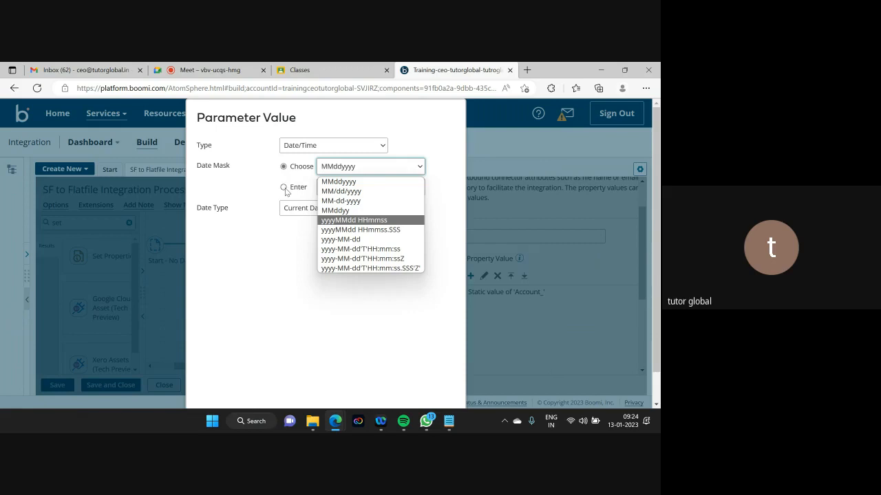
pyautogui.click(348, 182)
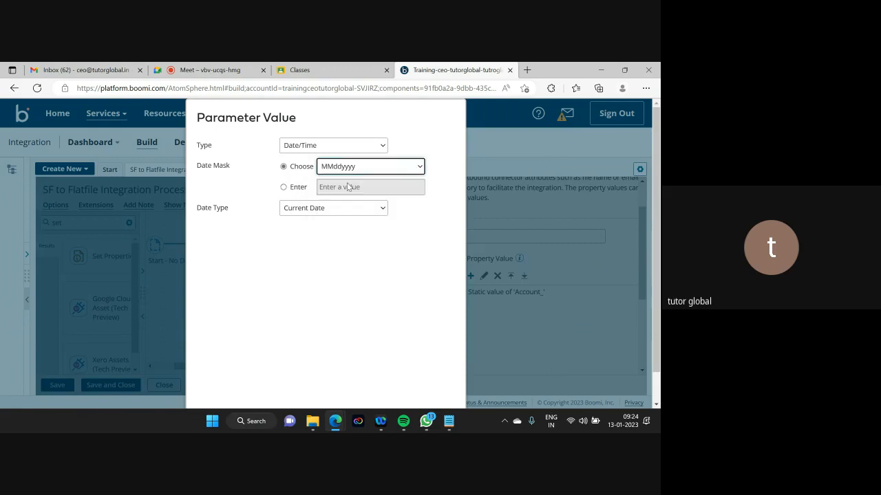
pyautogui.scroll(-1, 652, 221)
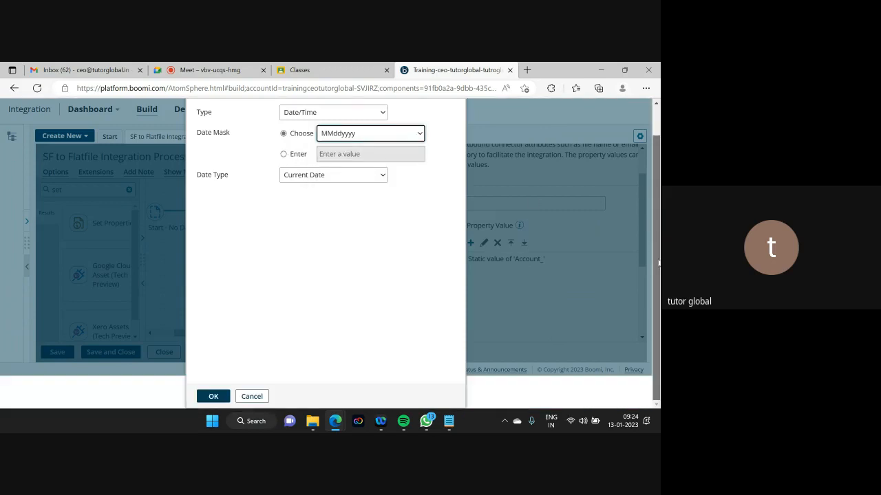
pyautogui.click(214, 397)
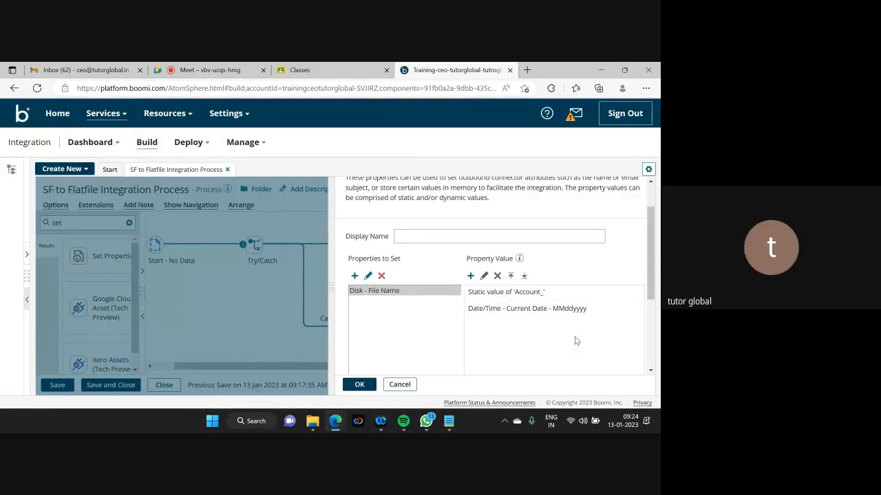
# - Finish the file name with a static '.csv' part and apply the Set Properties settings
pyautogui.click(471, 276)
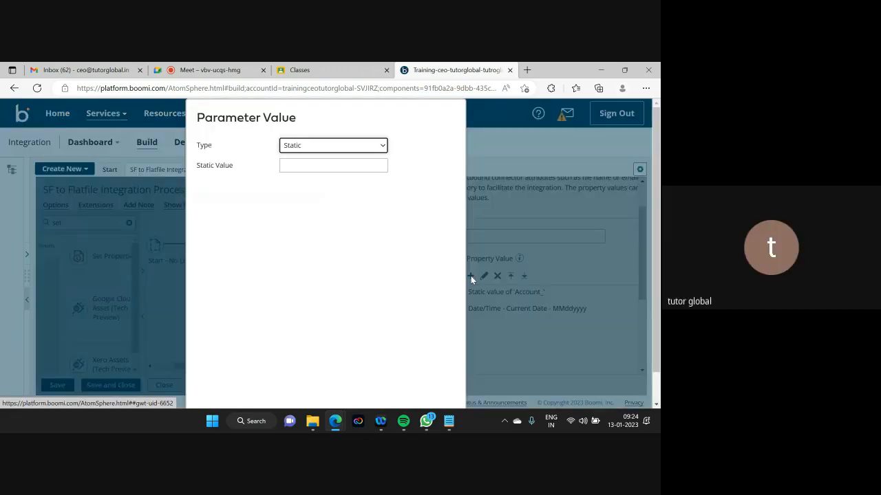
pyautogui.click(296, 167)
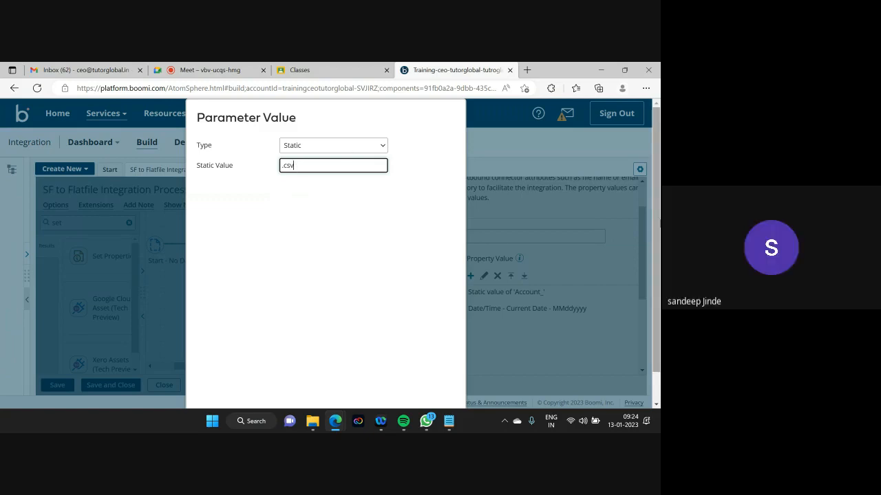
pyautogui.moveTo(656, 238); pyautogui.dragTo(656, 271)
pyautogui.click(208, 397)
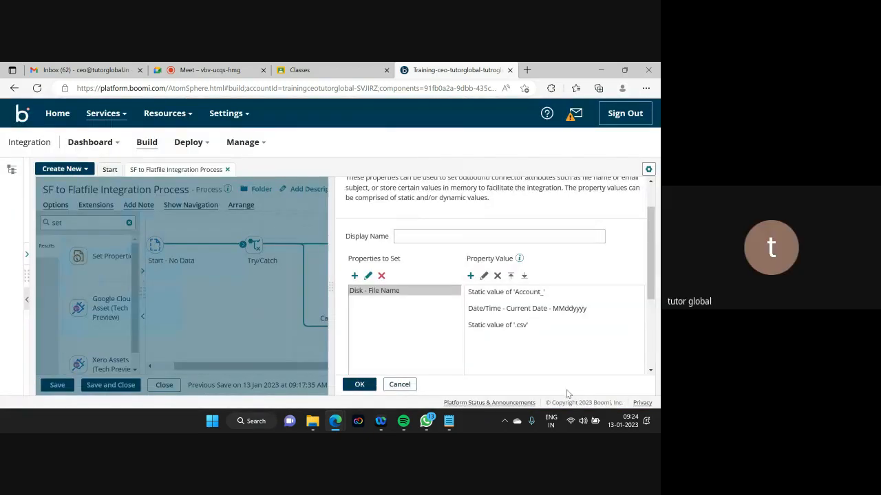
pyautogui.click(366, 387)
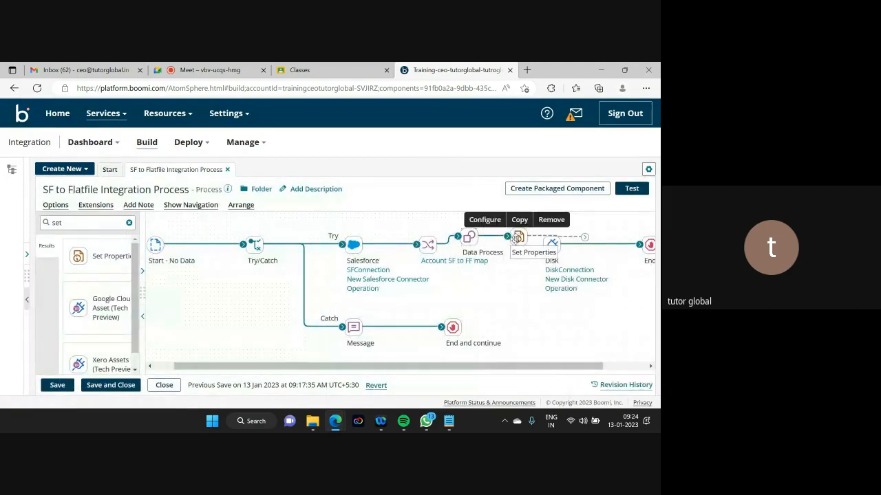
# - Place Set Properties after Data Process, connect it to Disk, and save the process
pyautogui.moveTo(518, 237); pyautogui.dragTo(494, 221)
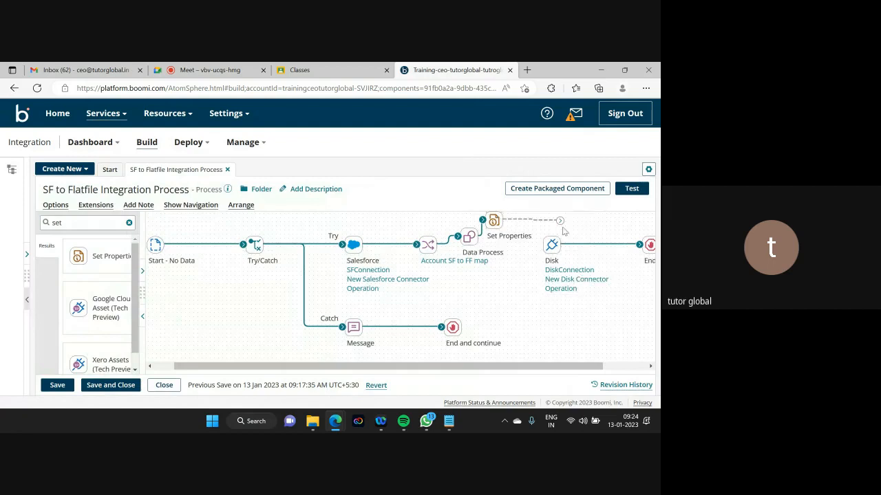
pyautogui.moveTo(560, 221); pyautogui.dragTo(549, 245)
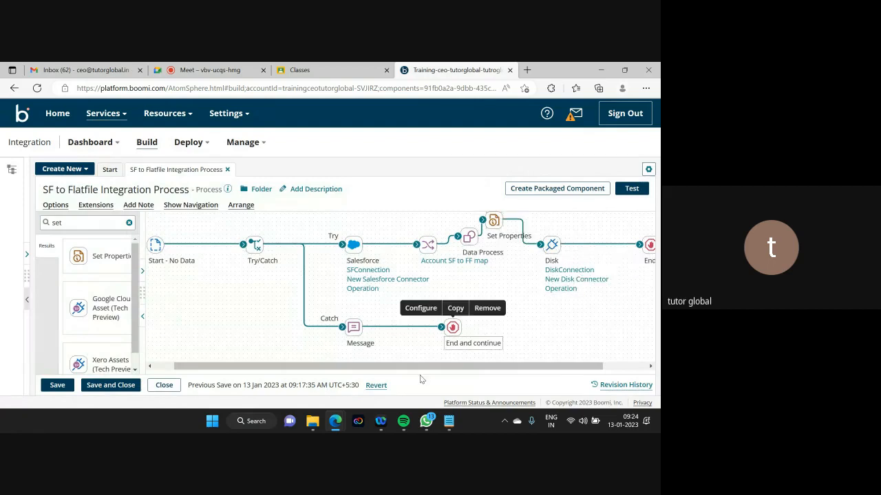
pyautogui.click(63, 390)
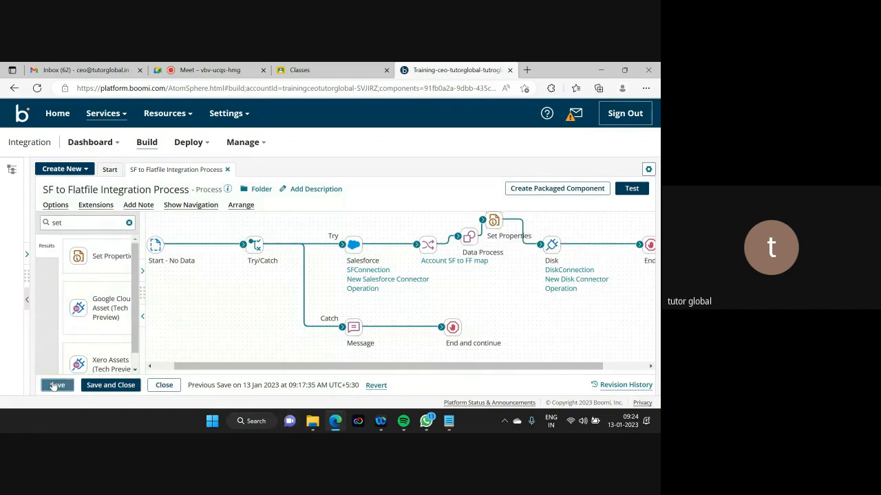
# - Permanently delete the old output file from C:\Boomi and minimize the folder window
pyautogui.click(313, 421)
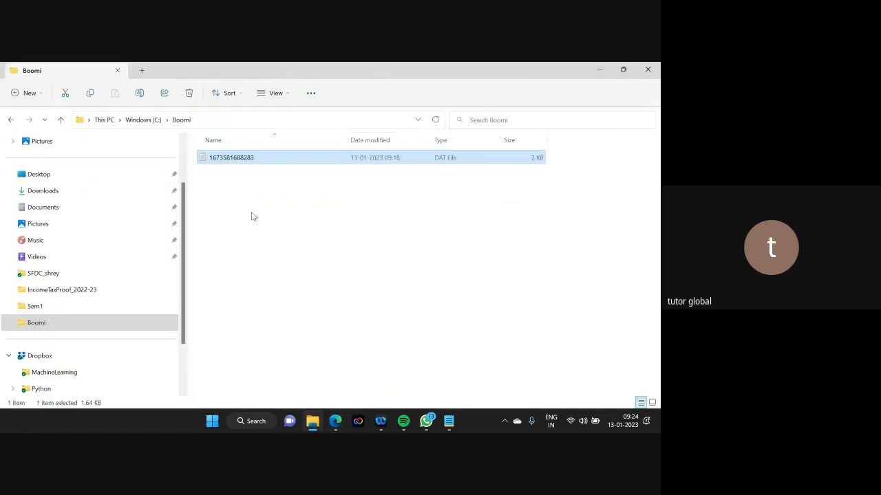
pyautogui.click(238, 158)
pyautogui.press('BackSpace')
pyautogui.click(257, 216)
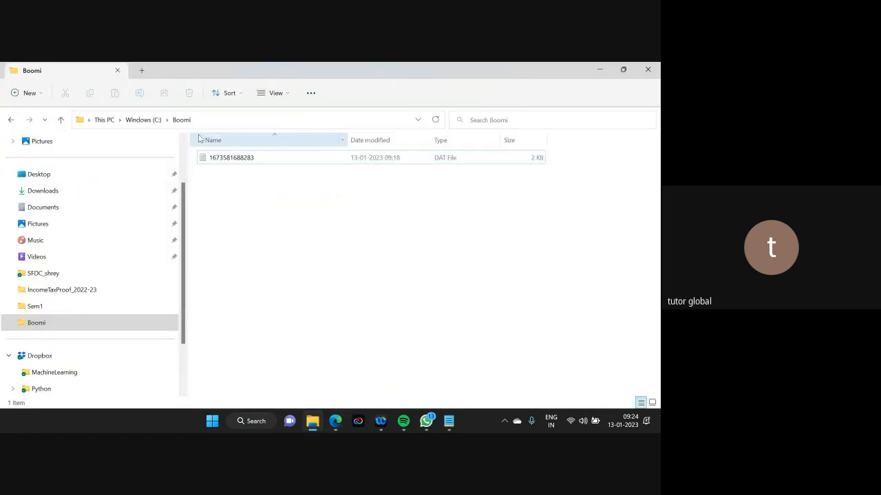
pyautogui.click(203, 162)
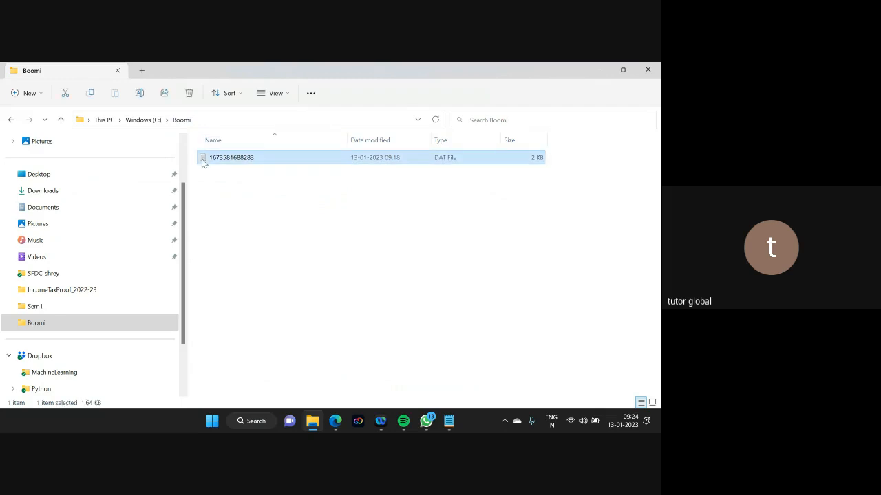
pyautogui.hotkey('shift', 'Delete')
pyautogui.press('Return')
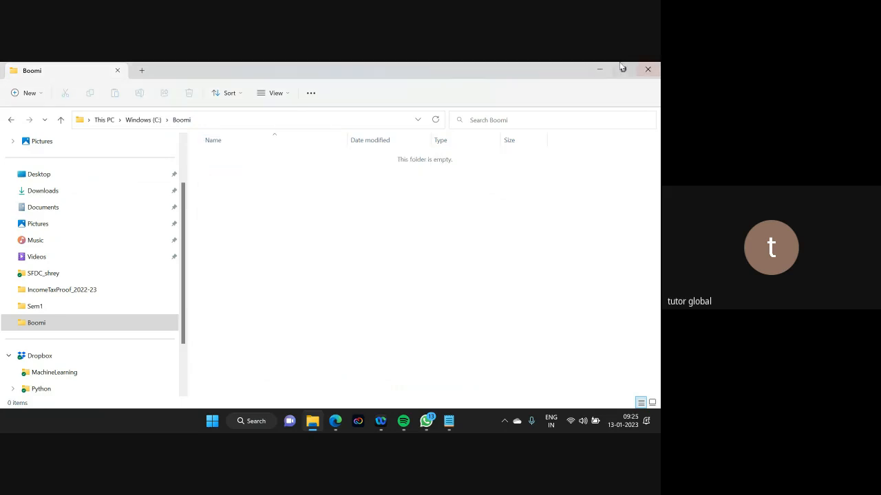
pyautogui.click(601, 70)
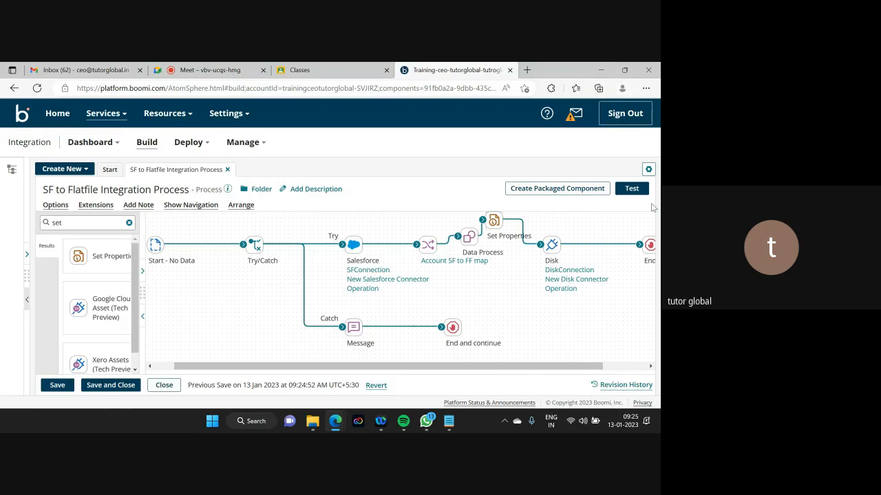
# - Test-run the SF to Flatfile process successfully and check the new Account_01132023 file in the Boomi folder
pyautogui.click(632, 189)
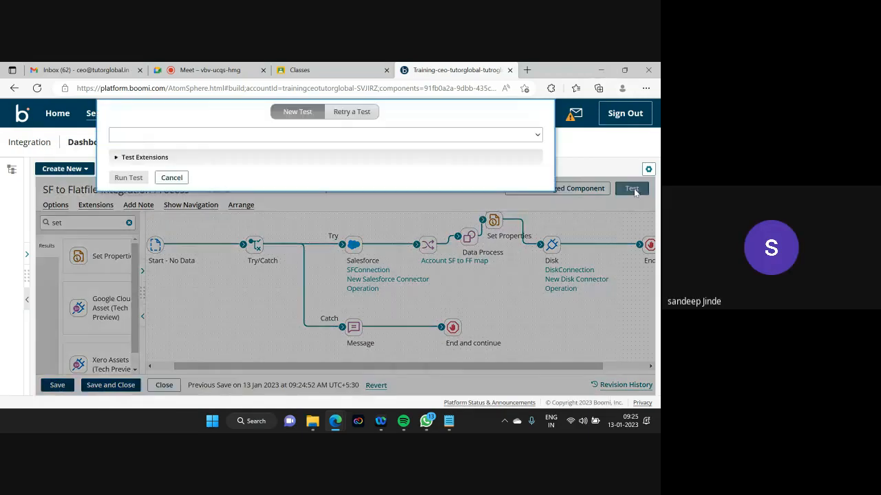
pyautogui.click(130, 178)
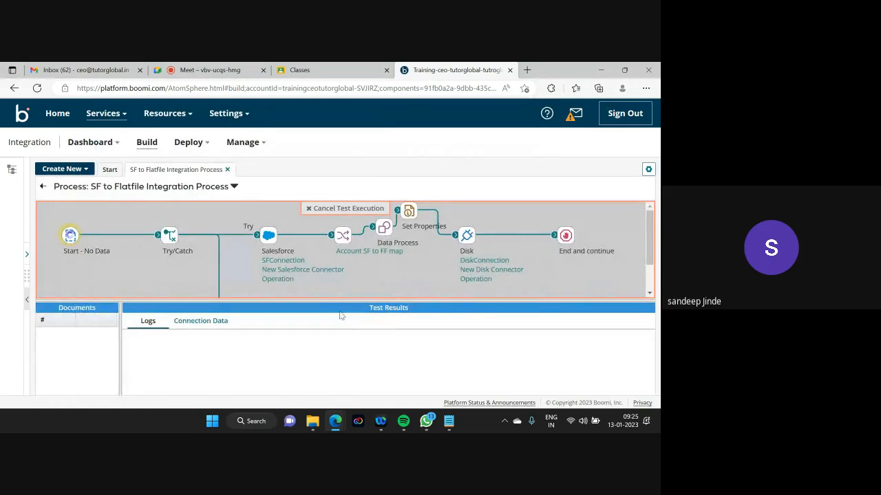
pyautogui.moveTo(341, 298); pyautogui.dragTo(349, 358)
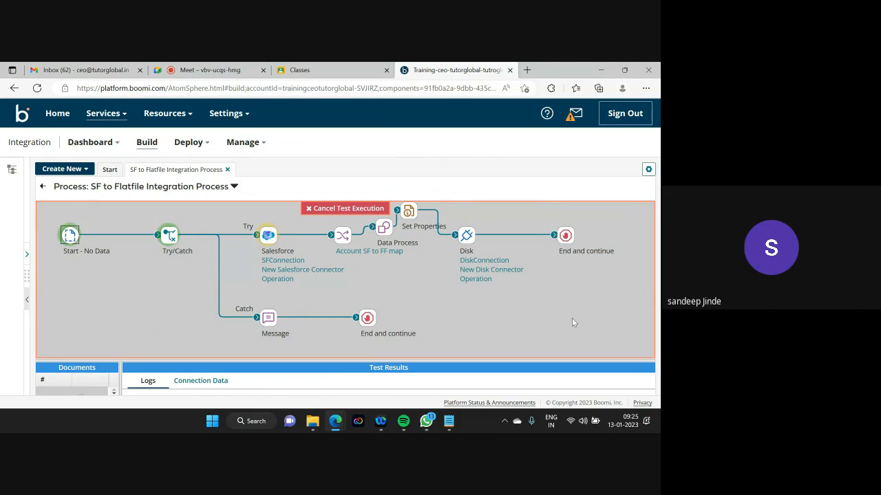
pyautogui.click(312, 421)
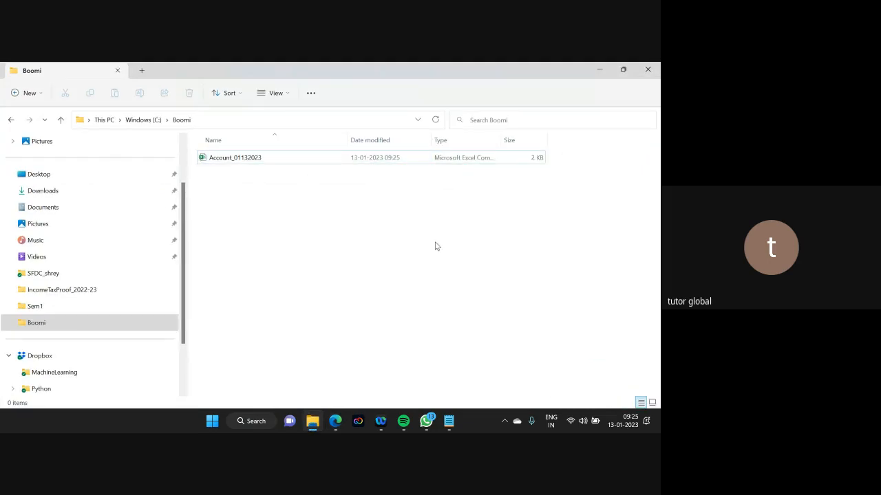
pyautogui.doubleClick(234, 159)
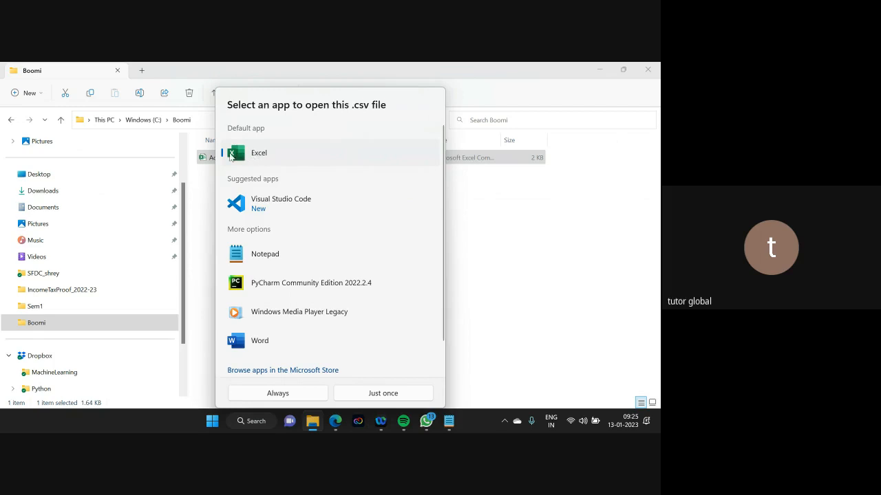
pyautogui.doubleClick(249, 156)
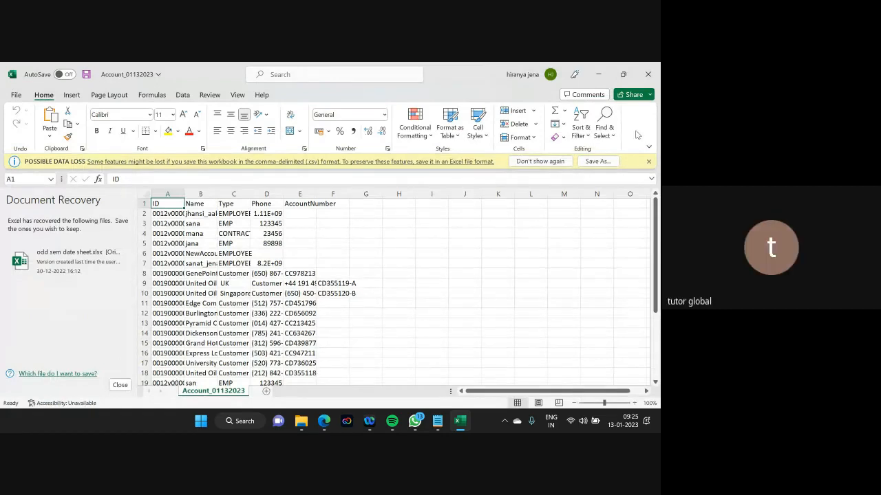
pyautogui.click(648, 75)
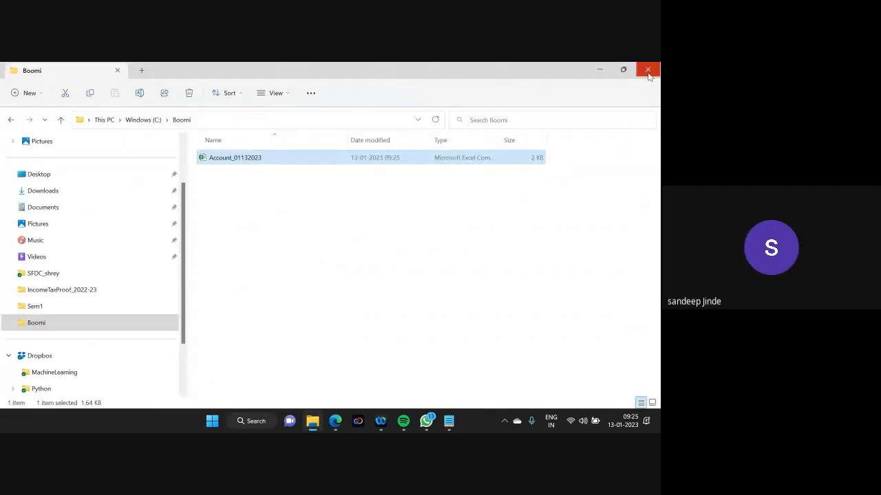
# - Exit test mode and reopen Set Properties to view Disk - File Name's Account_, MMddyyyy date and .csv parts
pyautogui.click(601, 69)
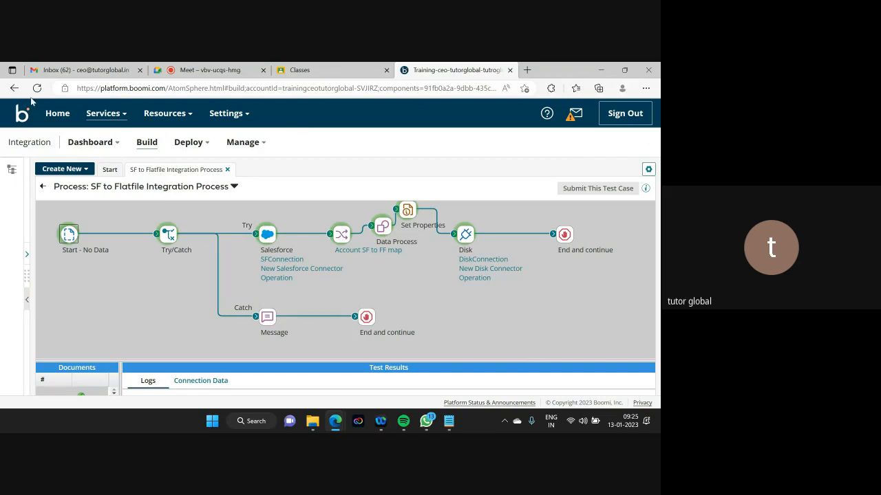
pyautogui.click(42, 187)
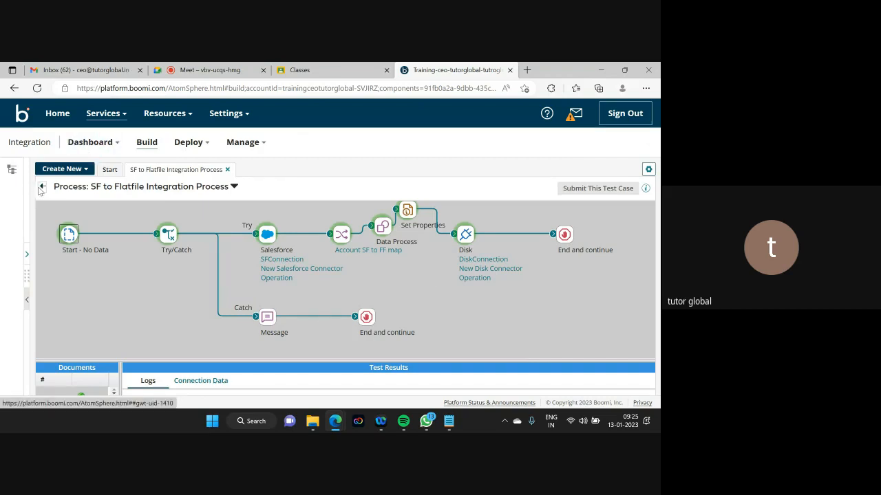
pyautogui.moveTo(316, 368); pyautogui.dragTo(373, 371)
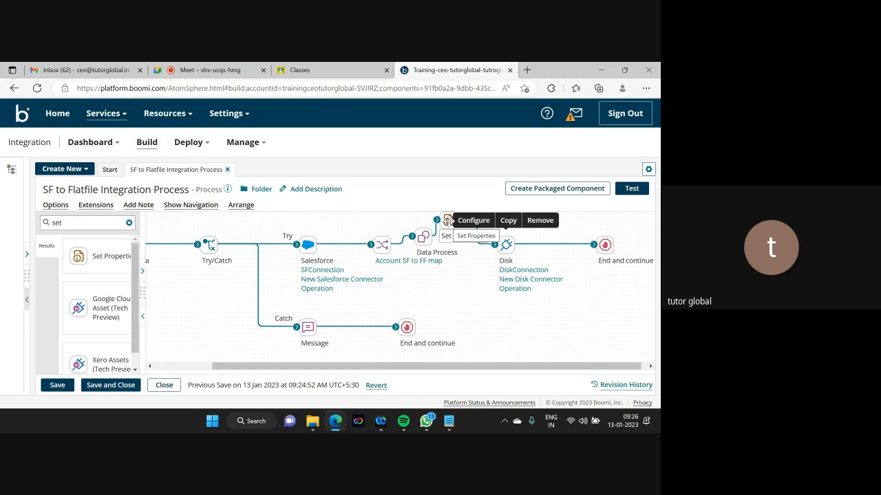
pyautogui.click(449, 220)
pyautogui.click(390, 340)
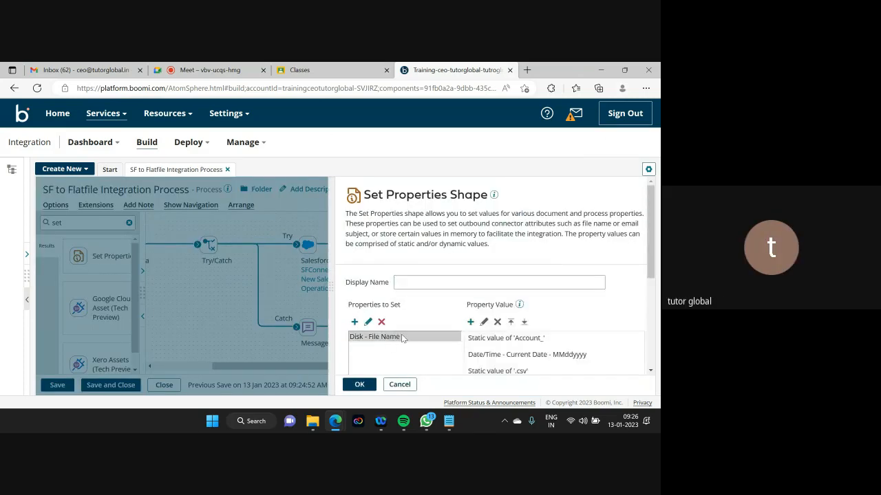
pyautogui.scroll(-1, 655, 258)
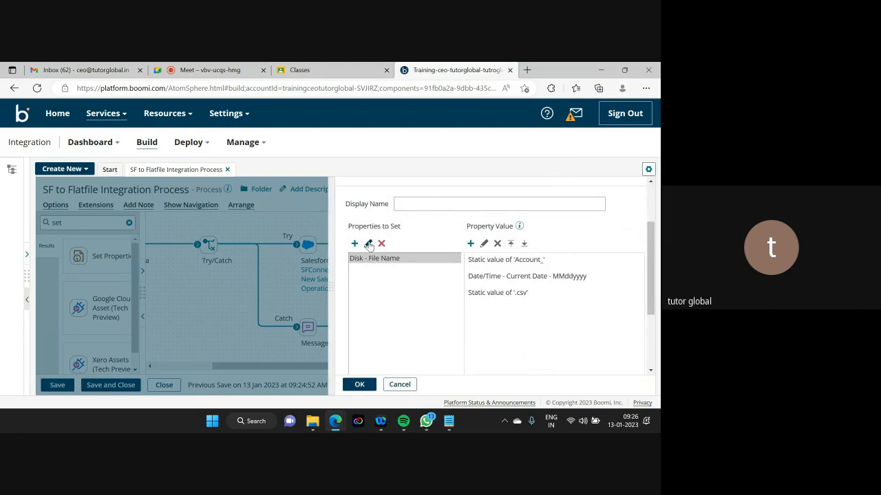
# - Open the property chooser and browse the File Name property and the Mail connector's document properties
pyautogui.click(367, 244)
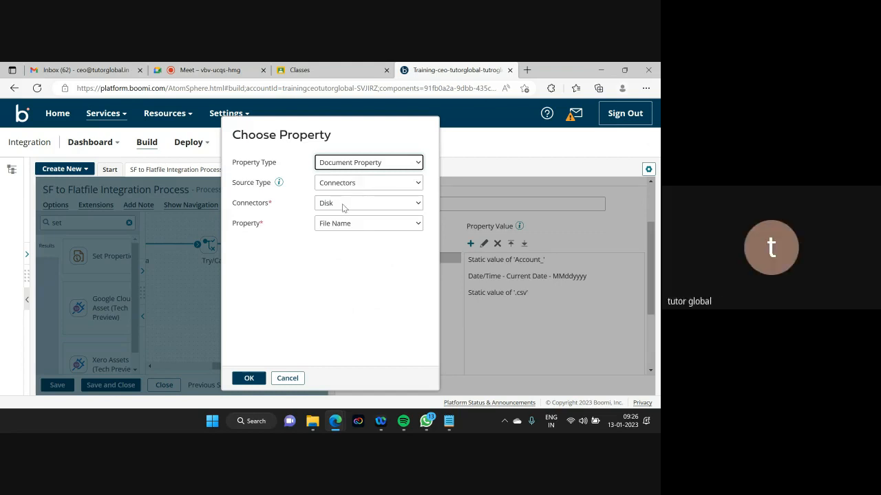
pyautogui.click(413, 226)
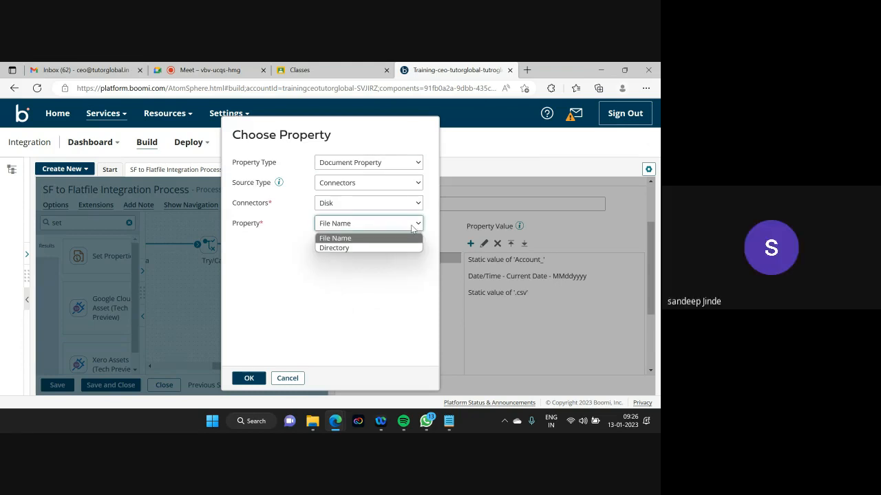
pyautogui.click(401, 274)
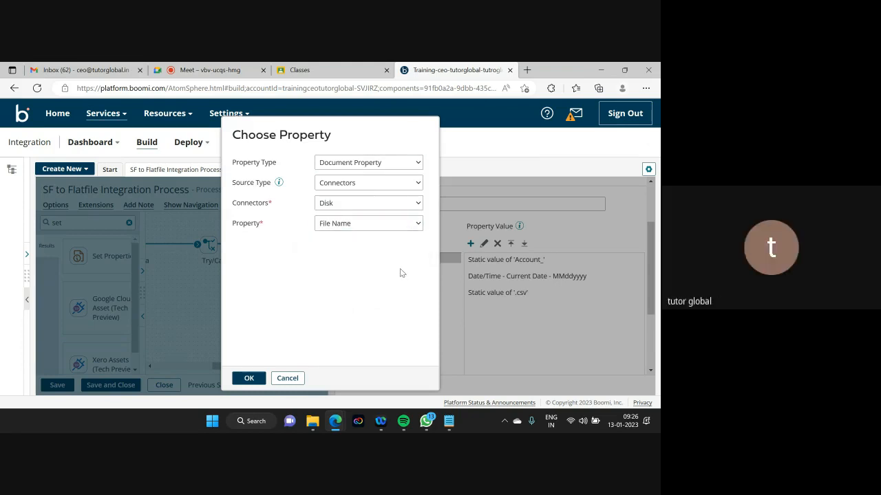
pyautogui.click(380, 203)
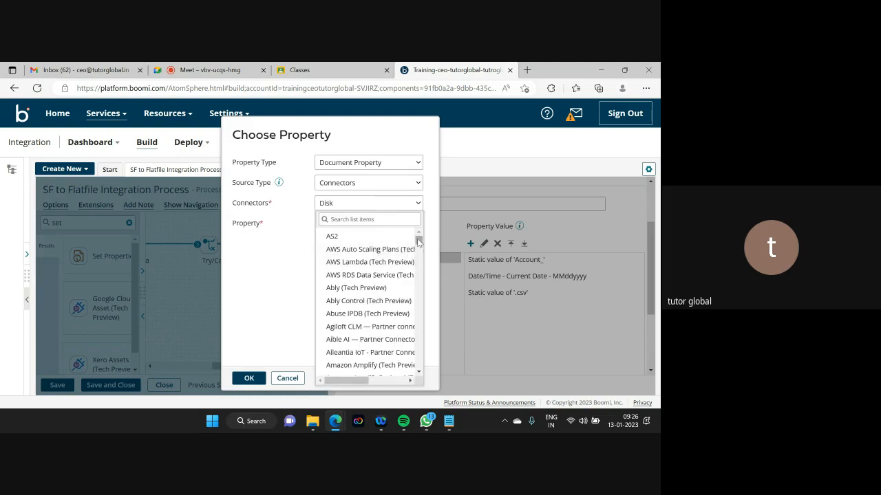
pyautogui.moveTo(418, 239); pyautogui.dragTo(417, 310)
pyautogui.click(332, 311)
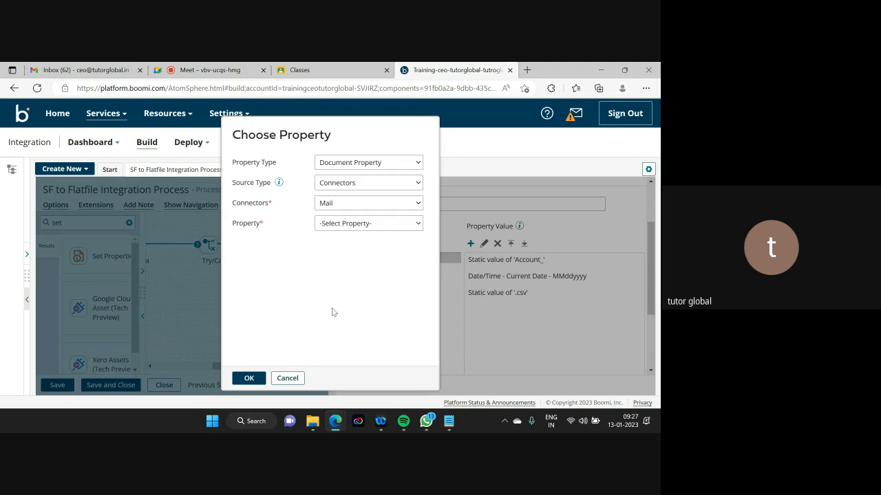
pyautogui.click(358, 226)
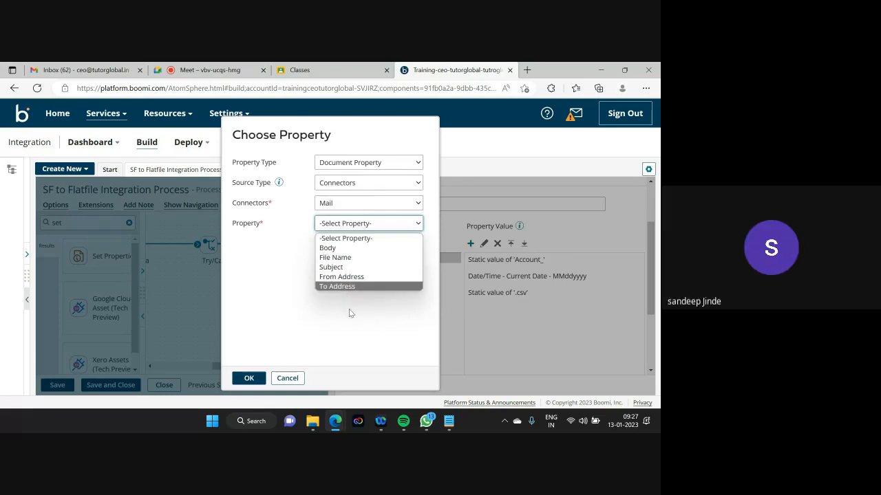
# - Try the Trading Partners Information source type, then switch back to Connectors
pyautogui.click(393, 183)
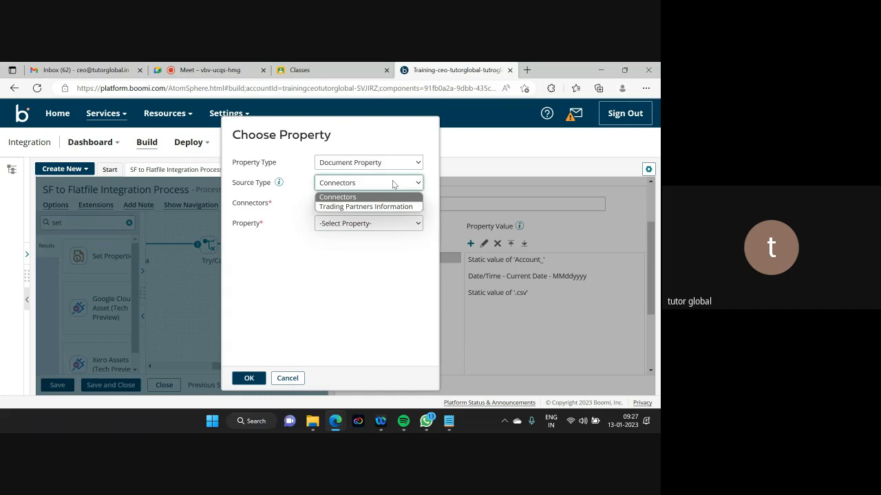
pyautogui.click(381, 265)
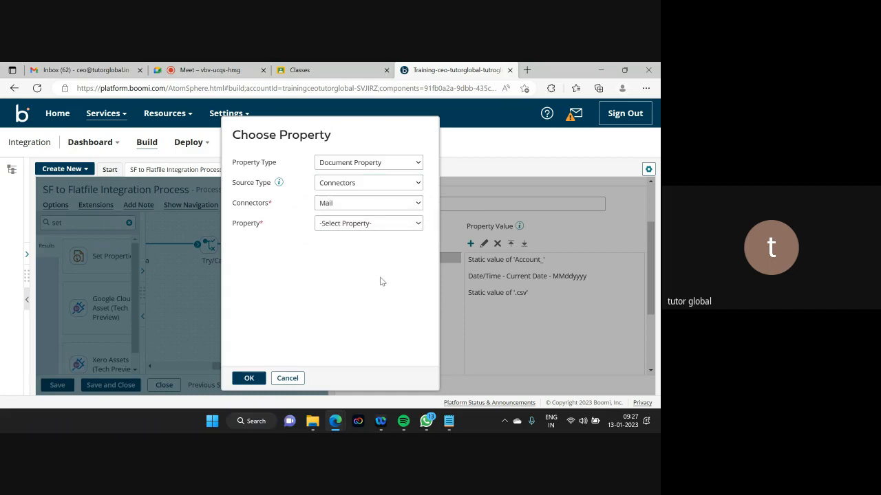
pyautogui.click(379, 186)
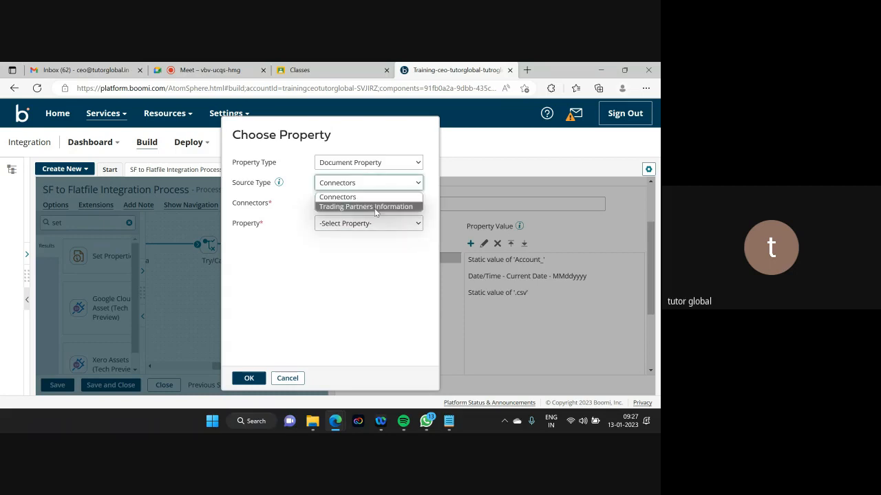
pyautogui.click(375, 206)
pyautogui.click(376, 207)
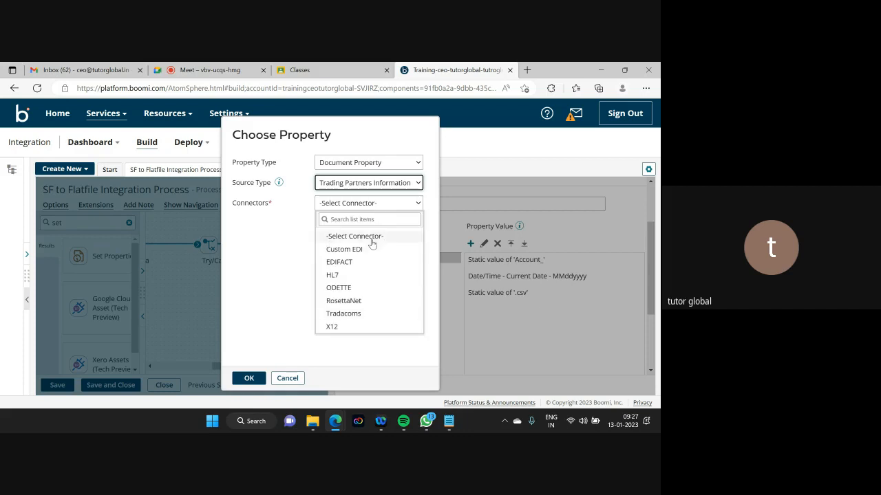
pyautogui.click(280, 341)
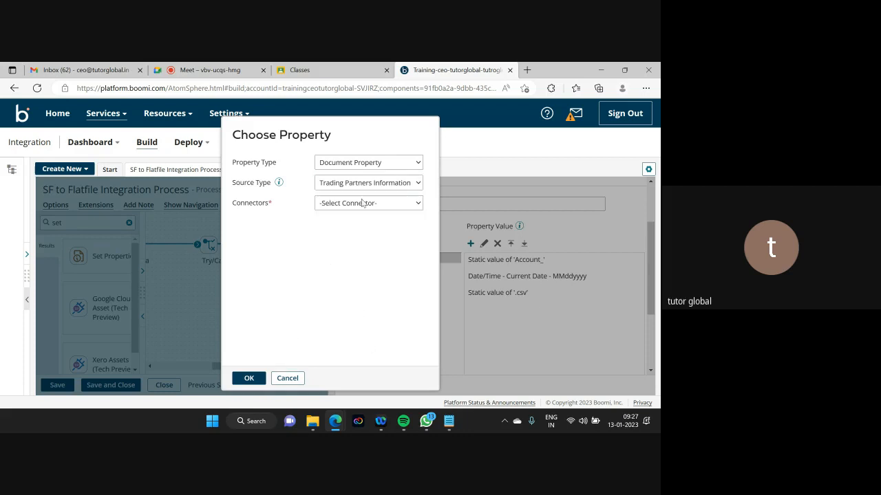
pyautogui.click(375, 182)
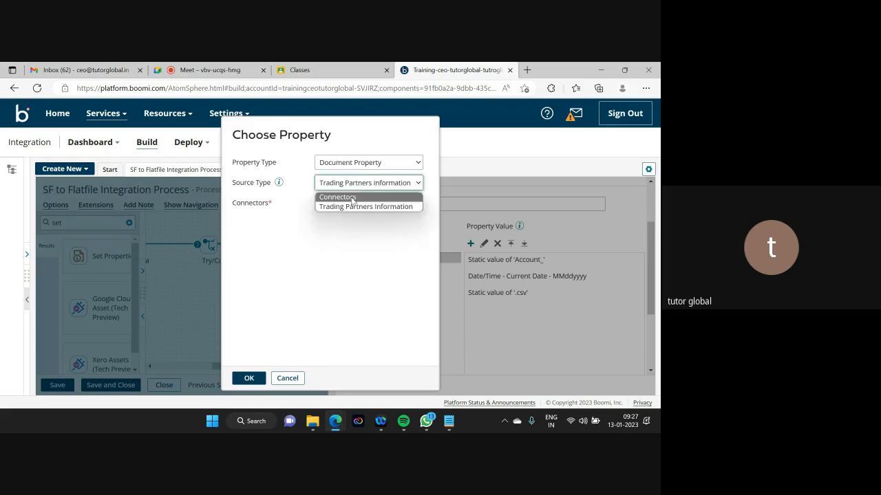
pyautogui.click(357, 197)
pyautogui.click(349, 205)
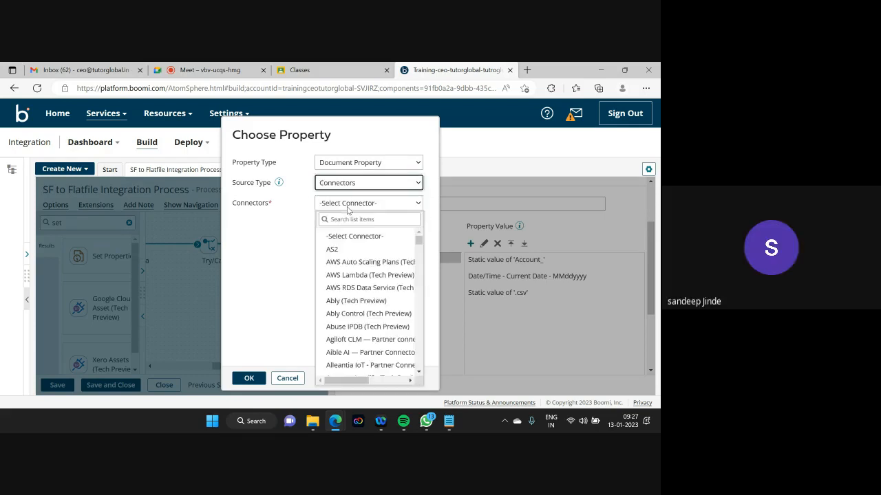
# - Dismiss the Connectors list and cancel the Choose Property dialog, leaving Disk - File Name unchanged
pyautogui.moveTo(420, 241); pyautogui.dragTo(418, 263)
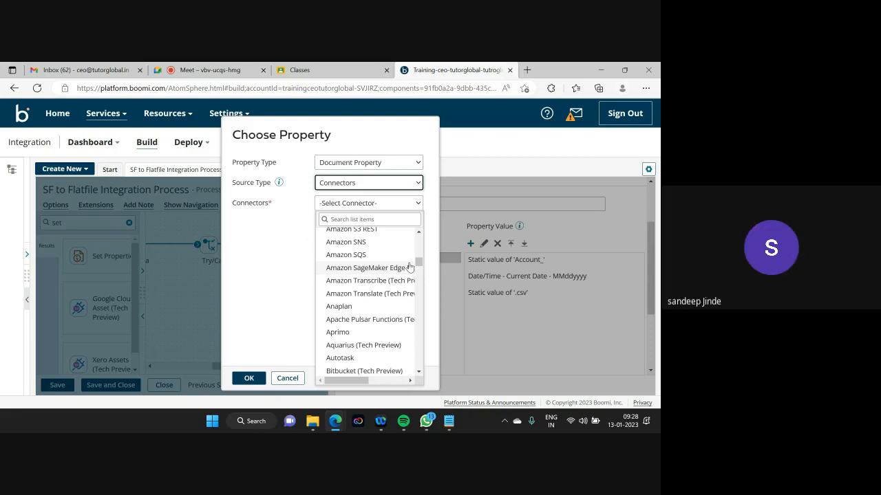
pyautogui.click(185, 297)
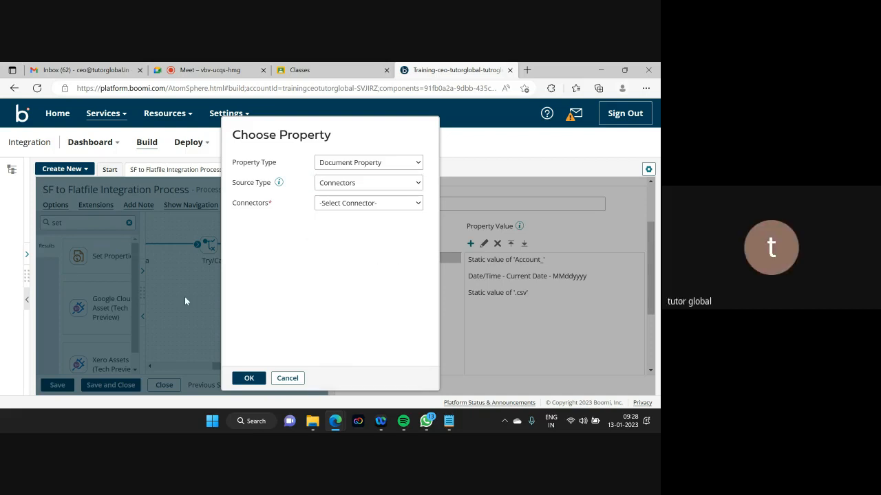
pyautogui.click(287, 378)
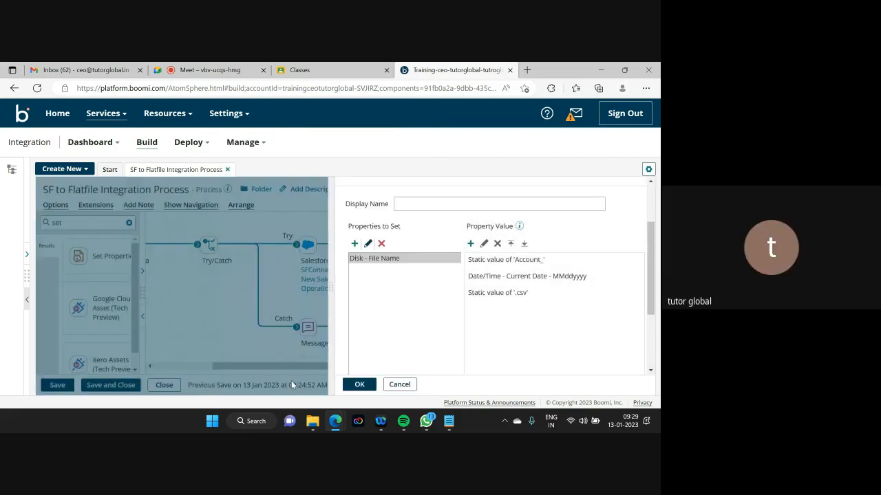
# - Cancel the Set Properties settings to return to the process canvas
pyautogui.click(399, 386)
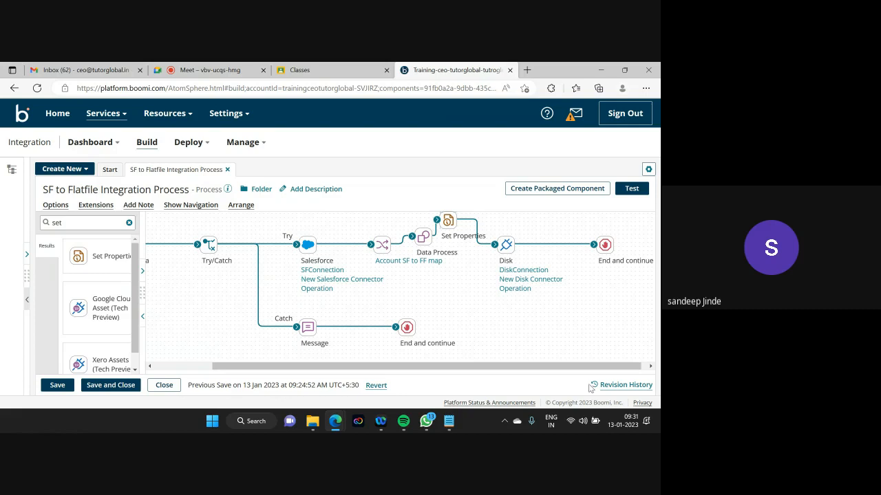
# - Disconnect Start - No Data from Try/Catch and drop a new Set Properties shape after it
pyautogui.moveTo(509, 366); pyautogui.dragTo(539, 374)
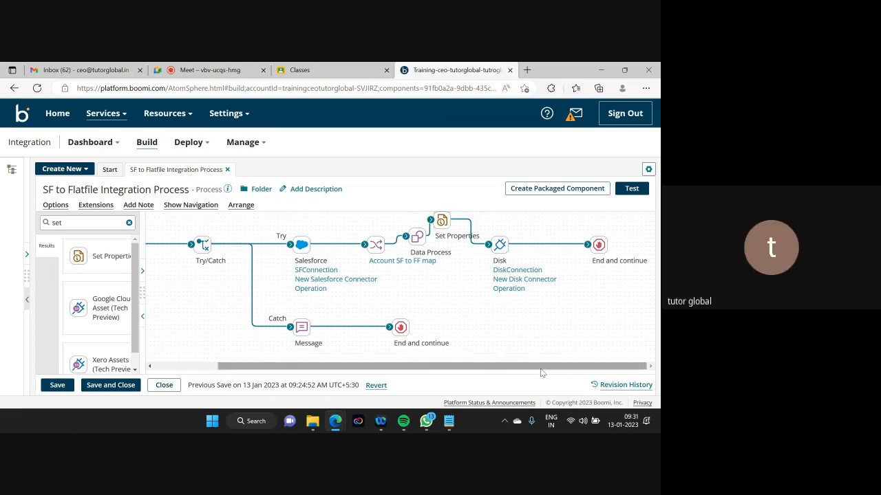
pyautogui.moveTo(540, 369); pyautogui.dragTo(444, 369)
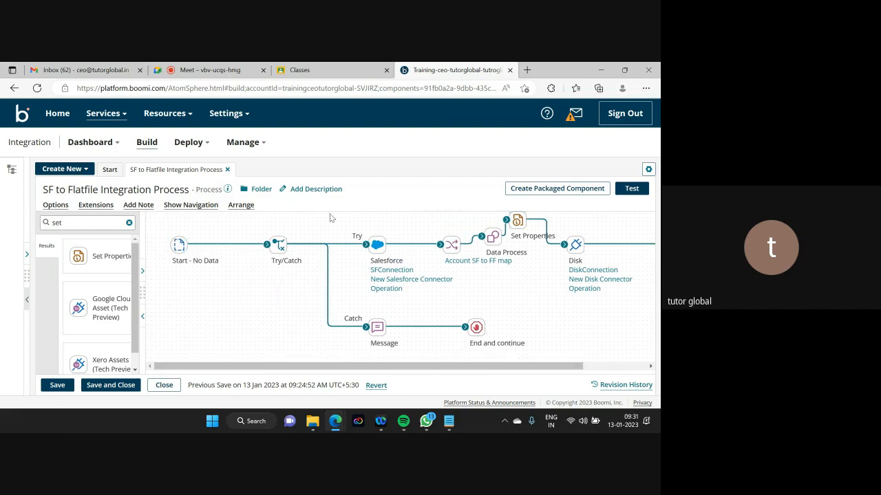
pyautogui.moveTo(268, 246); pyautogui.dragTo(238, 246)
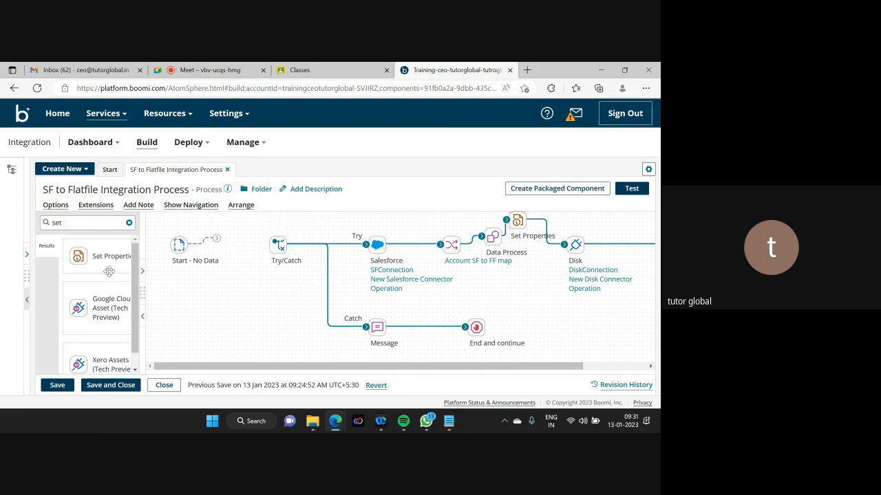
pyautogui.moveTo(105, 259); pyautogui.dragTo(271, 253)
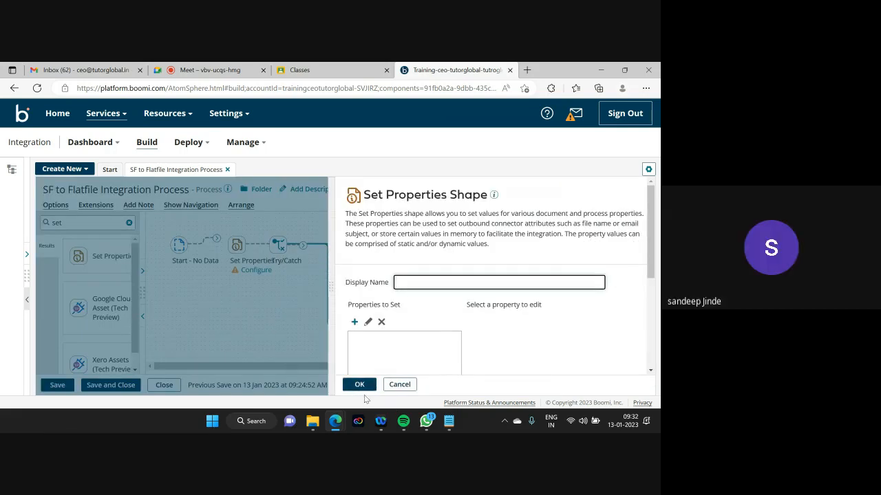
# - Add a Dynamic Process Property named DPP_Filename to the Set Properties properties to set
pyautogui.click(354, 324)
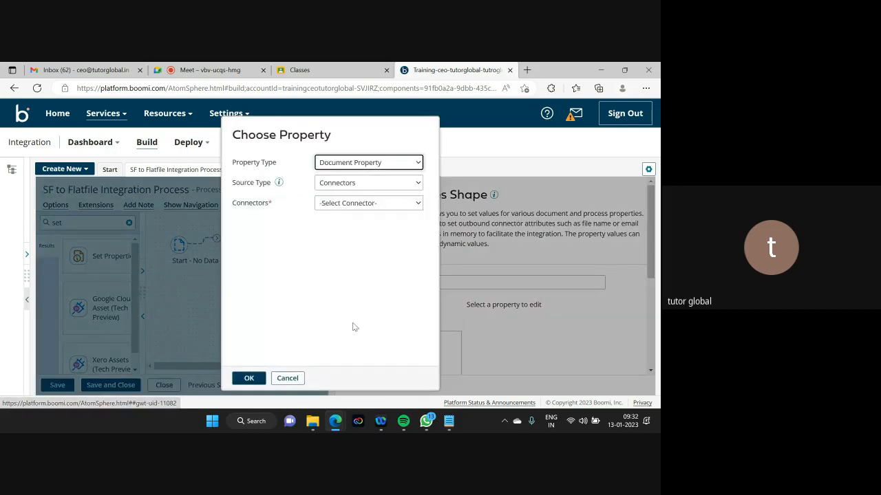
pyautogui.click(397, 162)
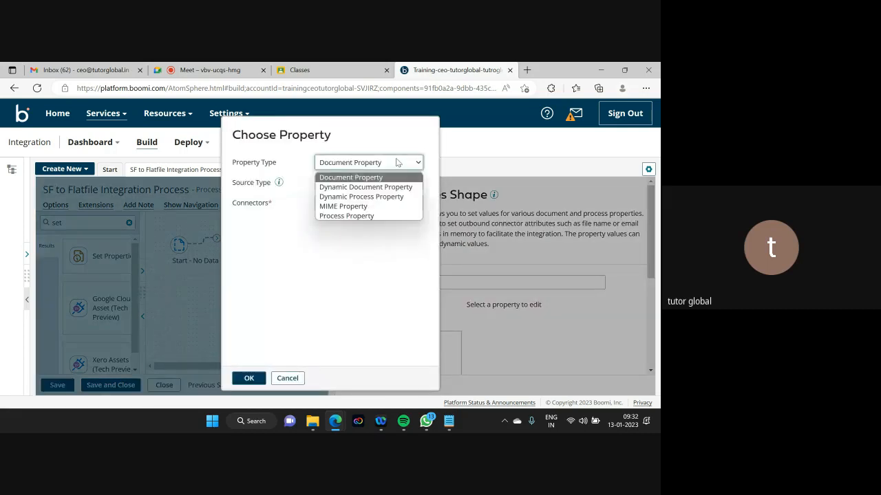
pyautogui.click(374, 198)
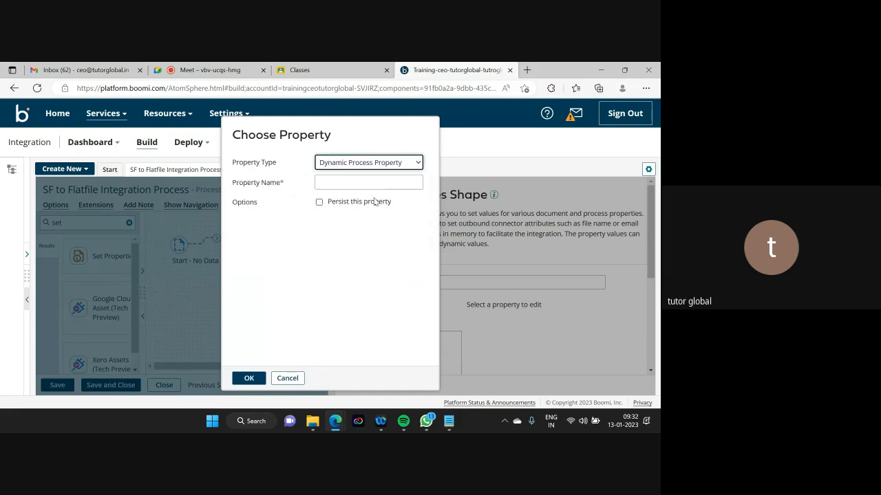
pyautogui.click(328, 183)
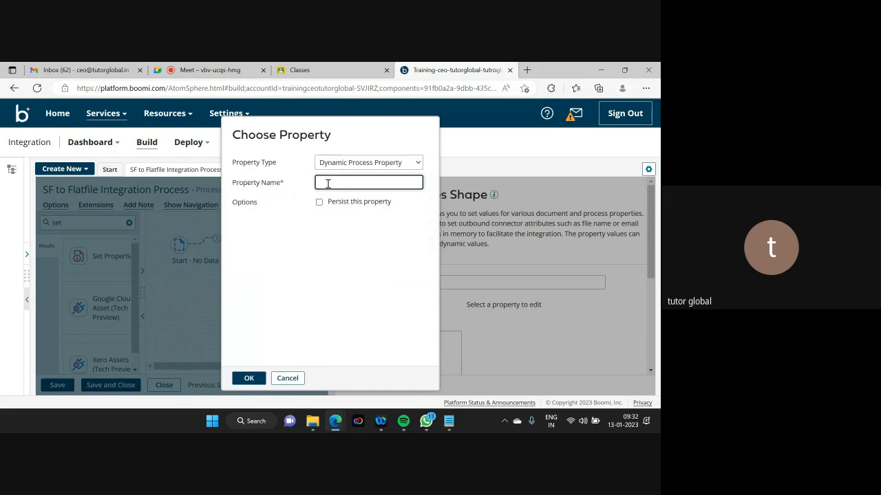
pyautogui.write('DPP')
pyautogui.press('BackSpace')
pyautogui.press('BackSpace')
pyautogui.press('BackSpace')
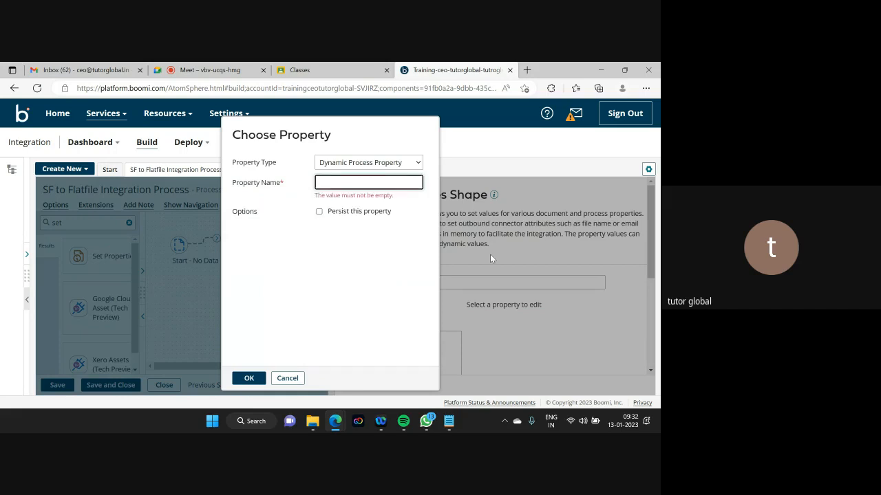
pyautogui.write('DDP')
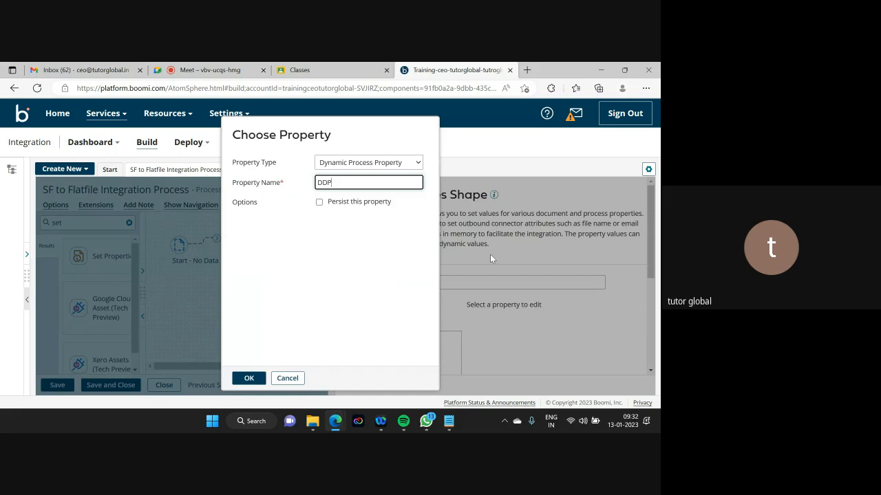
pyautogui.press('BackSpace')
pyautogui.press('BackSpace')
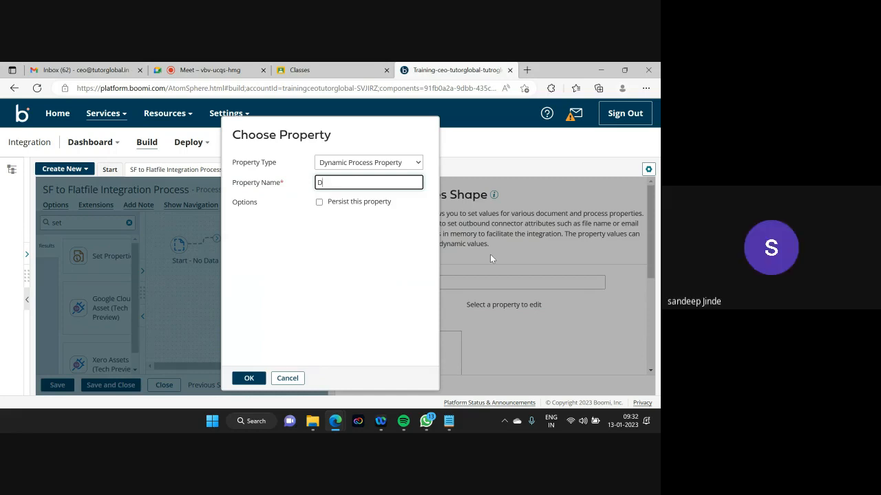
pyautogui.write('P')
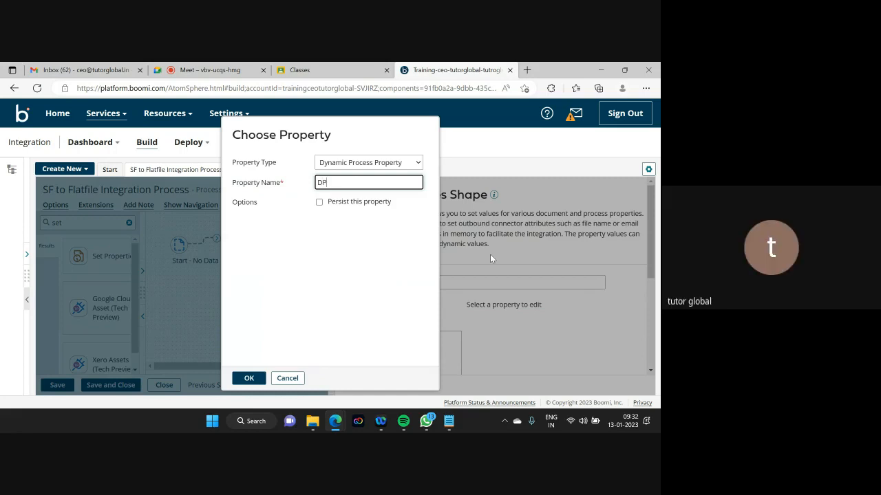
pyautogui.write('P_Filename')
pyautogui.moveTo(369, 184); pyautogui.dragTo(310, 188)
pyautogui.click(249, 377)
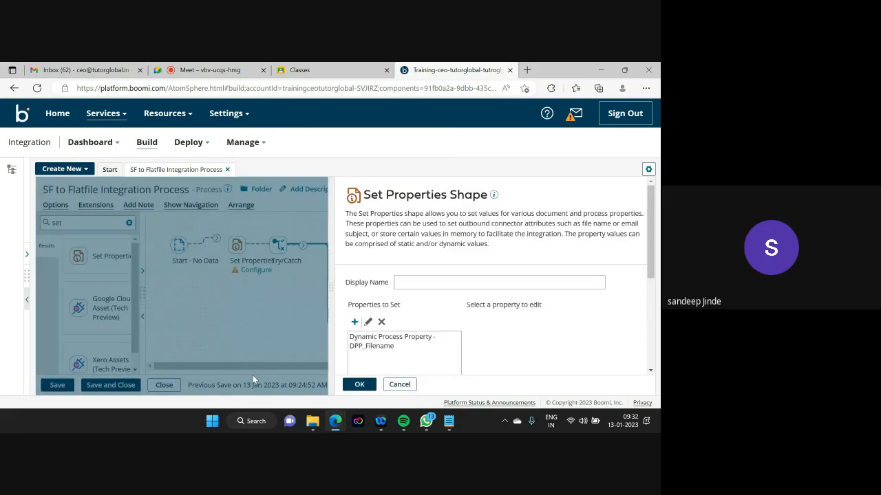
# - Start DPP_Filename's value with the static text 'Account_'
pyautogui.click(385, 347)
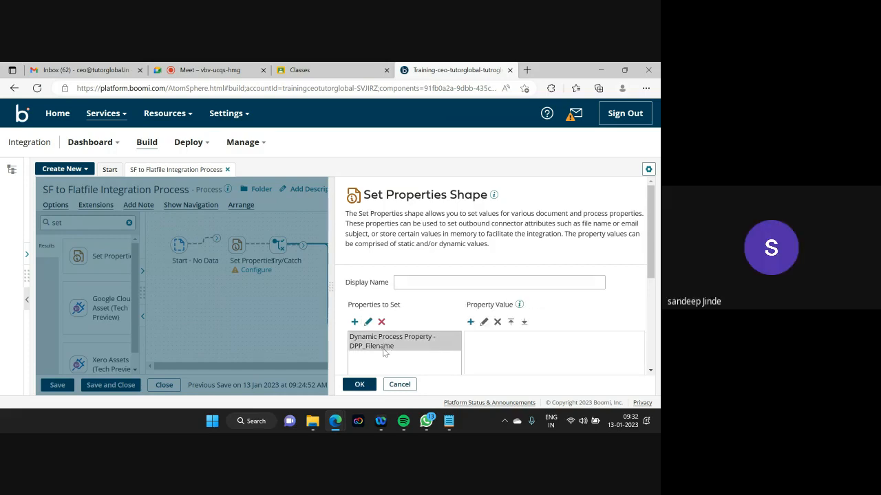
pyautogui.click(470, 323)
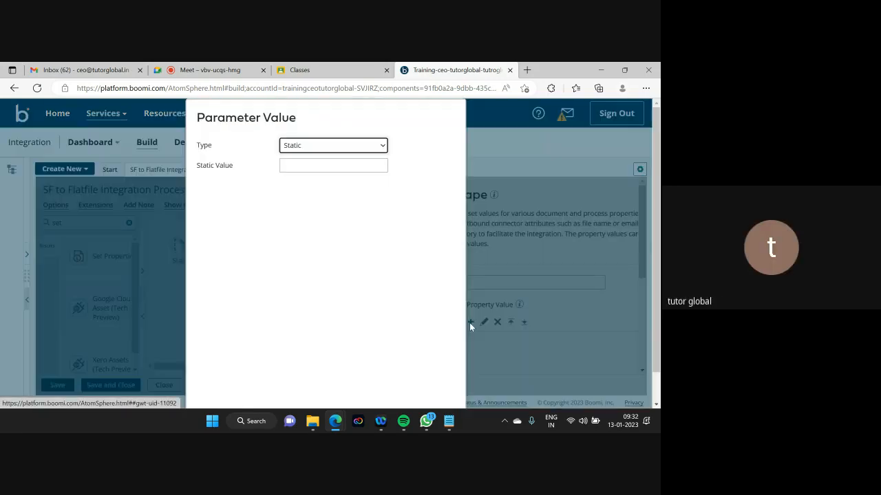
pyautogui.click(299, 167)
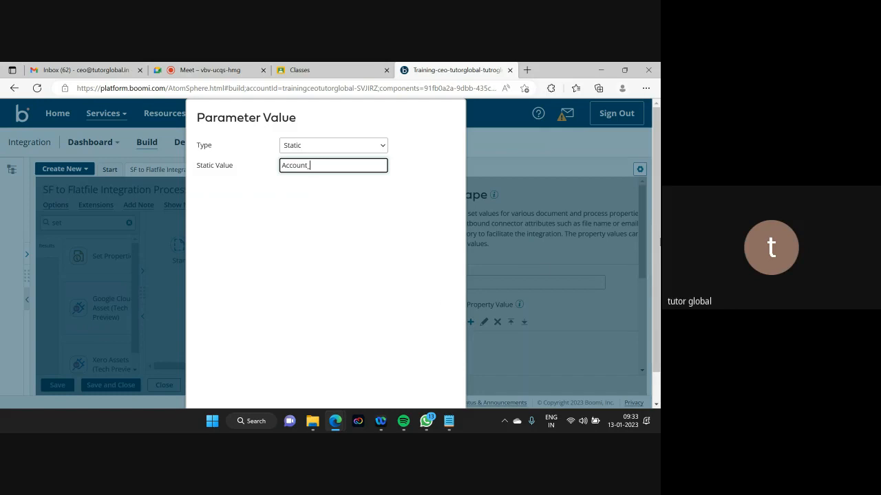
pyautogui.scroll(-1, 658, 243)
pyautogui.click(211, 395)
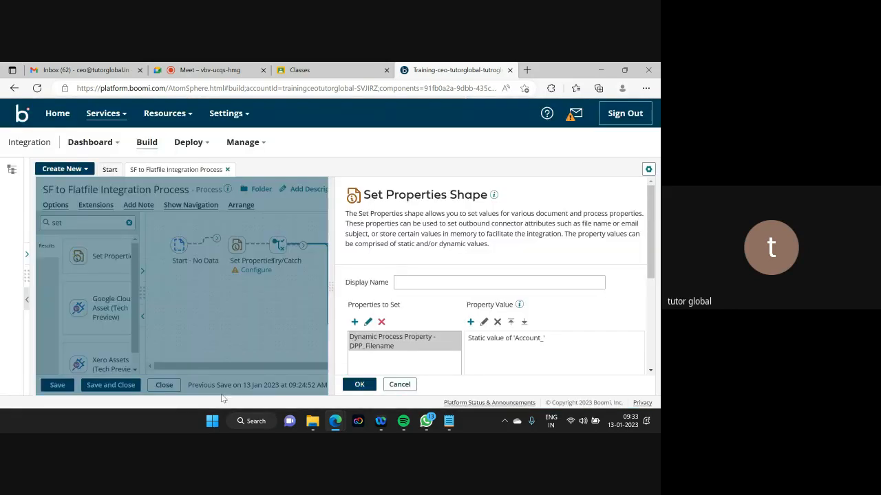
# - Append the current date in MMddyyyy format to DPP_Filename's value
pyautogui.click(471, 322)
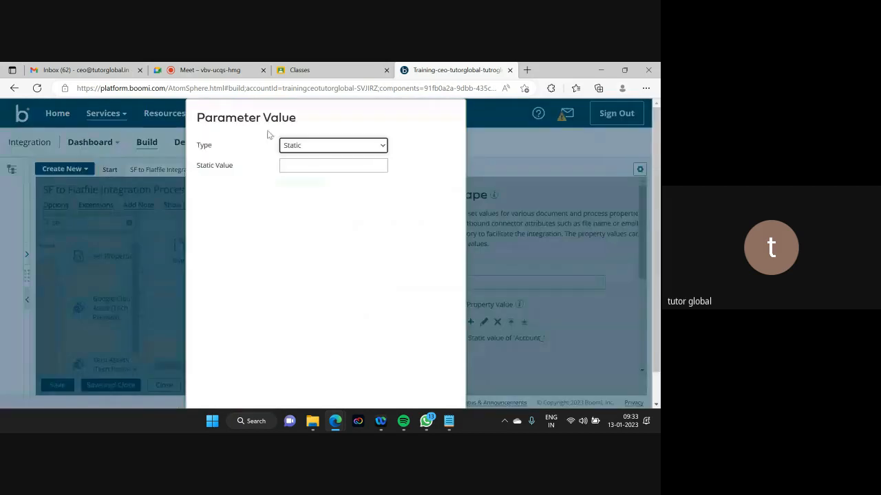
pyautogui.click(318, 145)
pyautogui.click(316, 188)
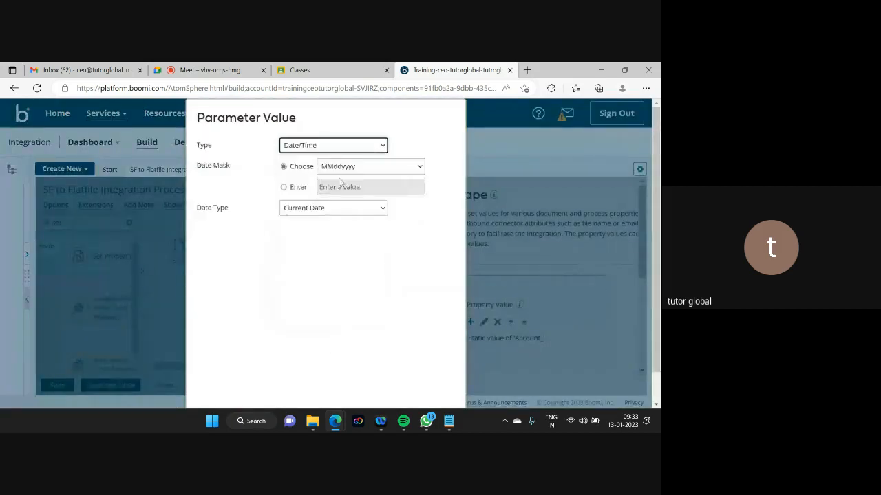
pyautogui.click(341, 168)
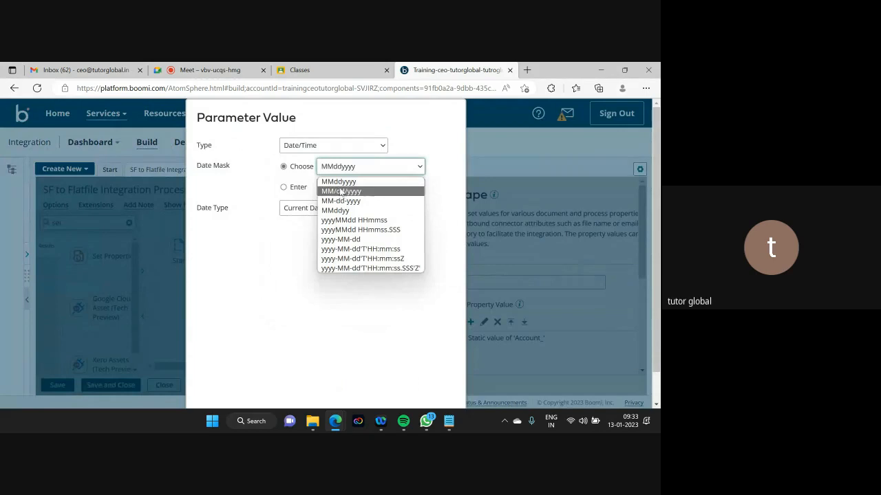
pyautogui.click(343, 183)
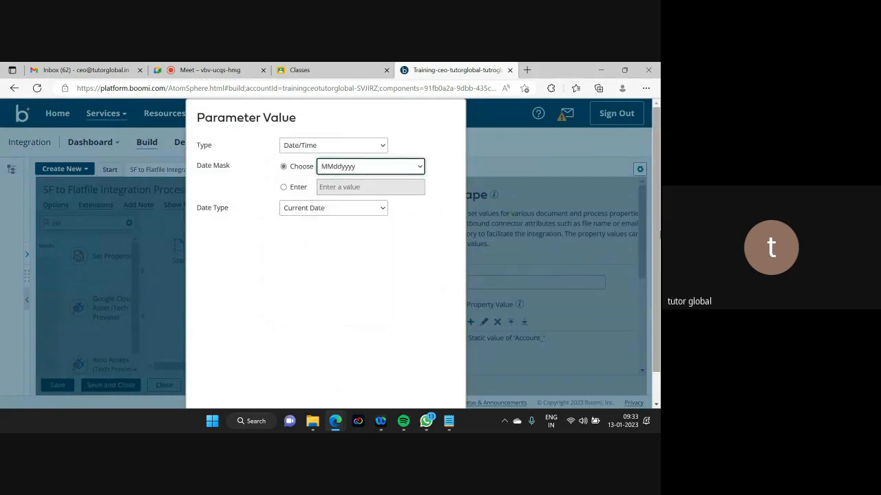
pyautogui.scroll(-1, 370, 389)
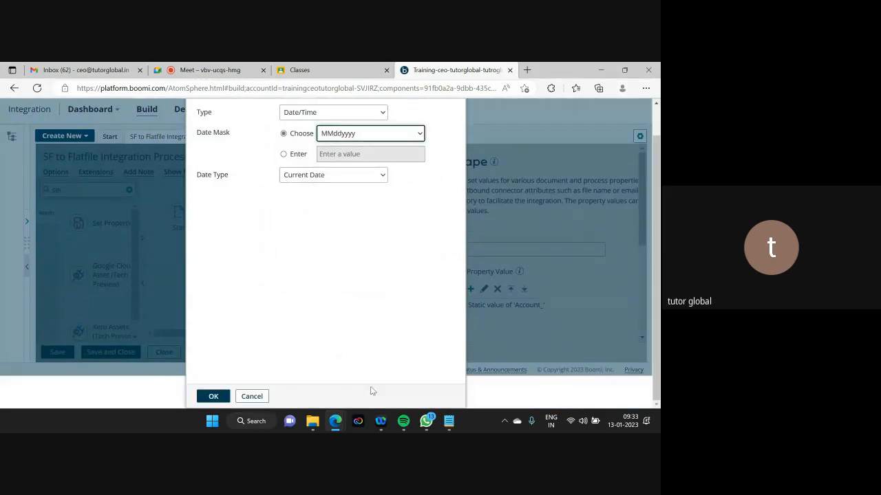
pyautogui.click(212, 394)
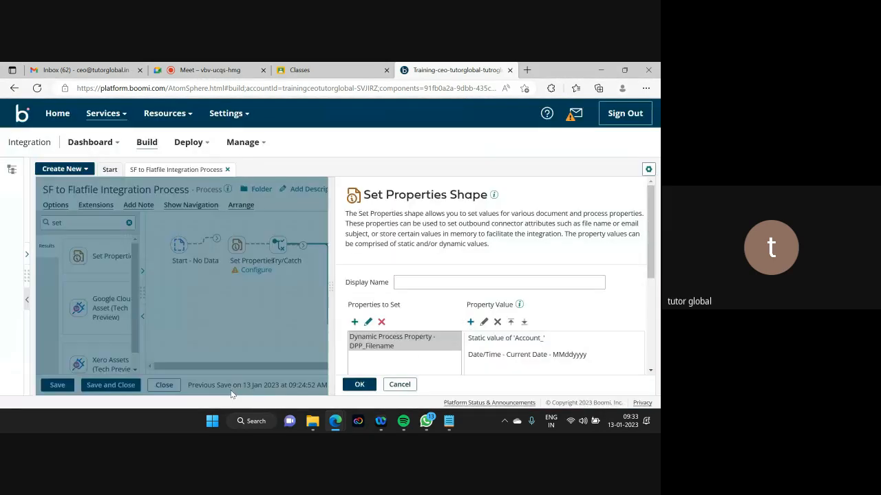
# - Finish DPP_Filename's value with the static extension '.csv'
pyautogui.click(471, 322)
pyautogui.click(298, 165)
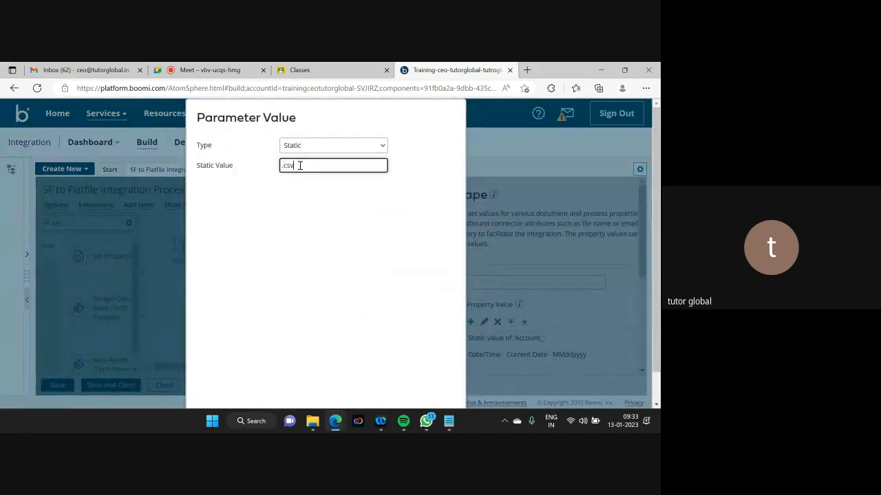
pyautogui.scroll(-1, 316, 207)
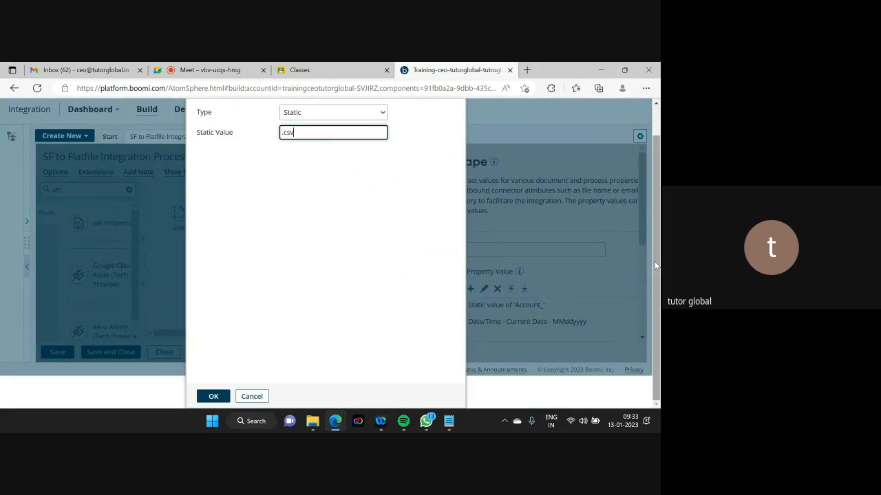
pyautogui.click(213, 397)
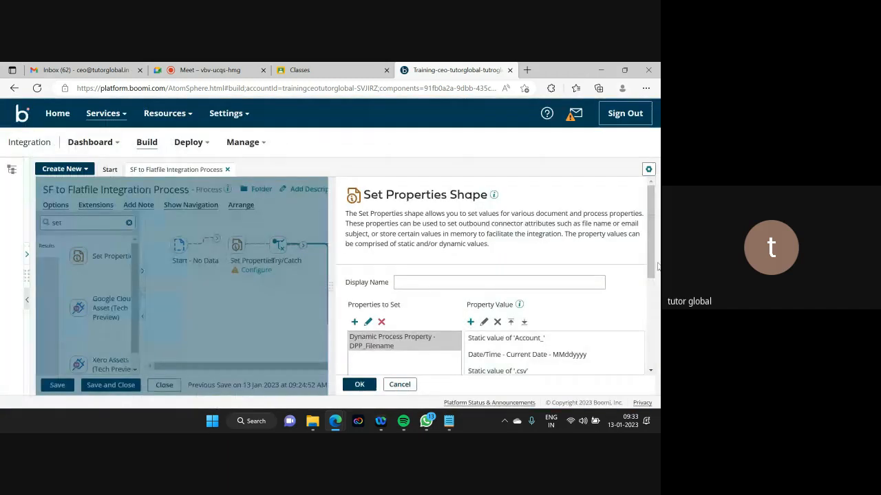
pyautogui.scroll(-3, 657, 266)
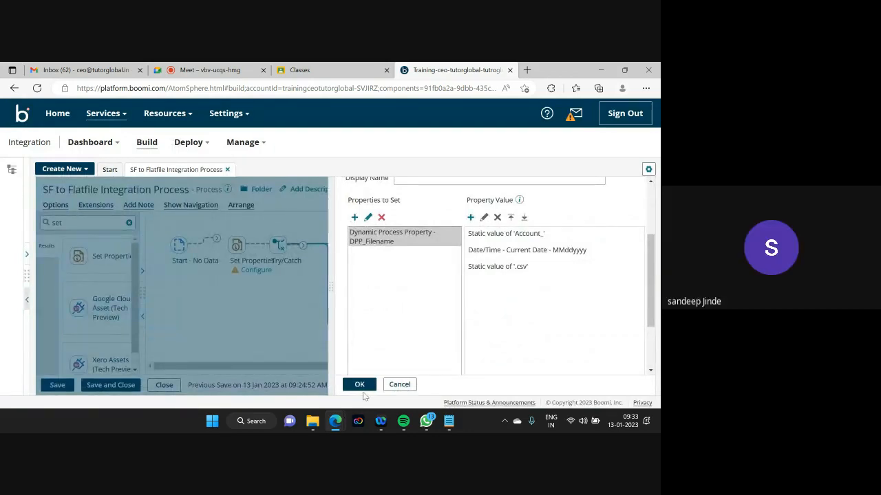
# - Close the DPP_Filename Set Properties step and connect it between Start and Try/Catch
pyautogui.click(358, 385)
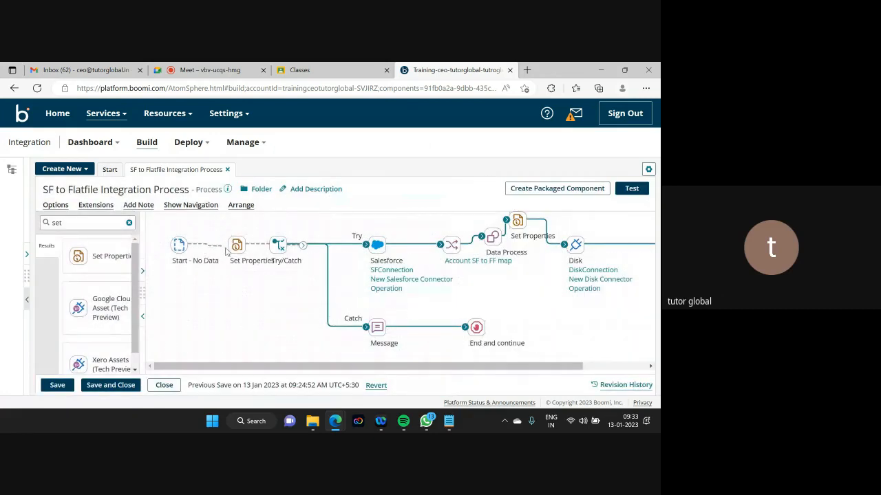
pyautogui.moveTo(235, 251); pyautogui.dragTo(210, 234)
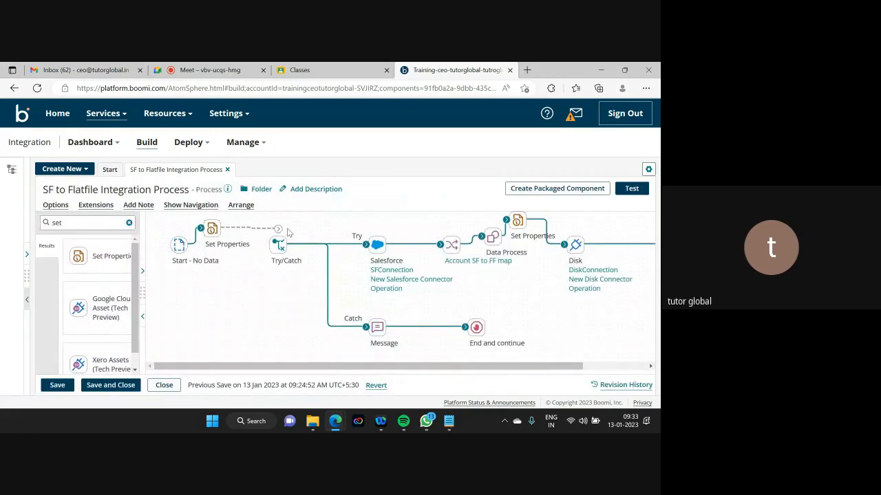
pyautogui.moveTo(279, 228); pyautogui.dragTo(273, 245)
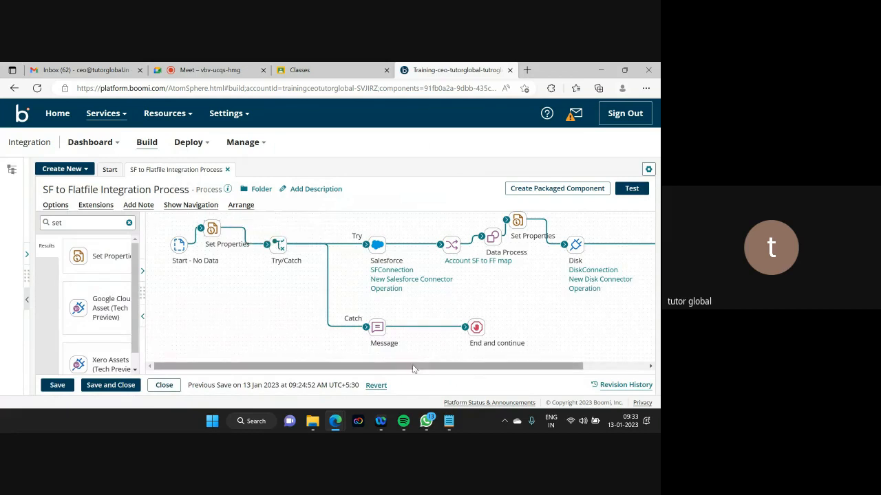
pyautogui.moveTo(414, 367); pyautogui.dragTo(476, 367)
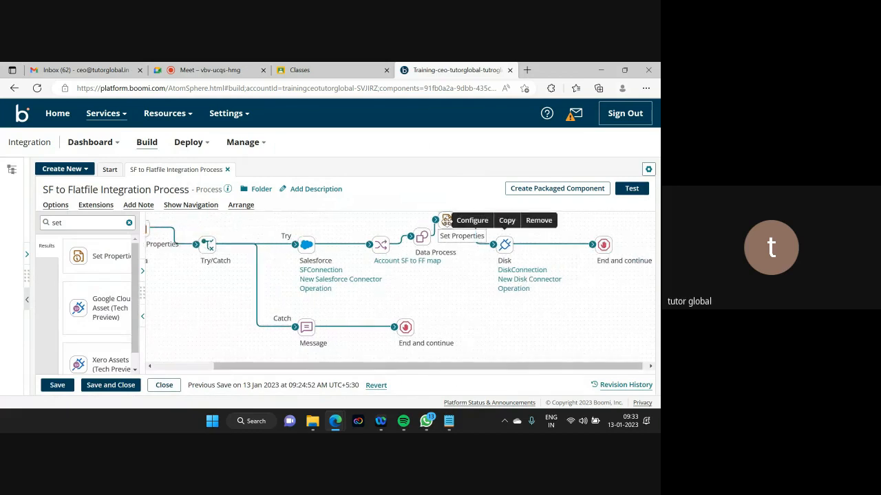
# - Remove the 'Account_', date and '.csv' parts from the Disk File Name before Disk
pyautogui.click(447, 221)
pyautogui.click(383, 341)
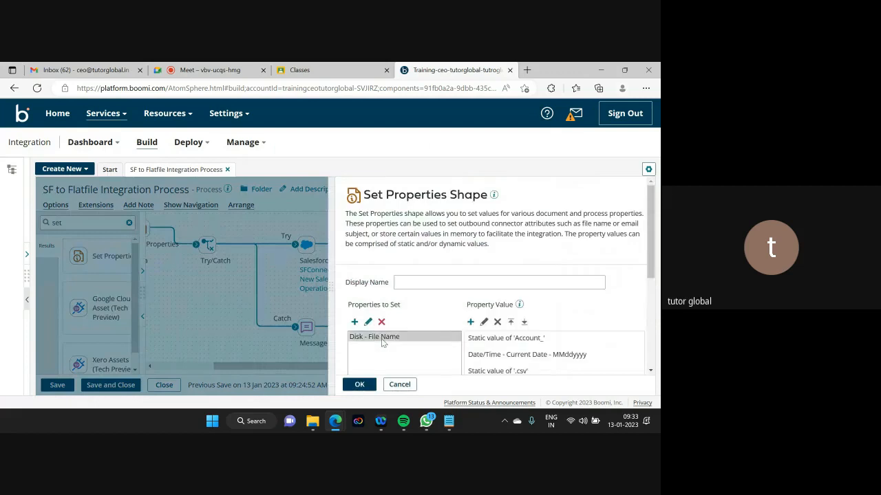
pyautogui.click(499, 341)
pyautogui.click(497, 322)
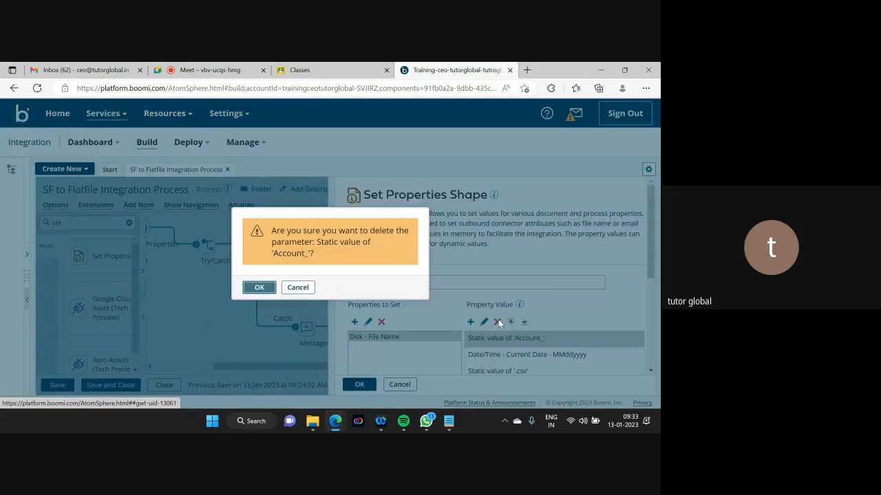
pyautogui.click(259, 288)
pyautogui.click(501, 341)
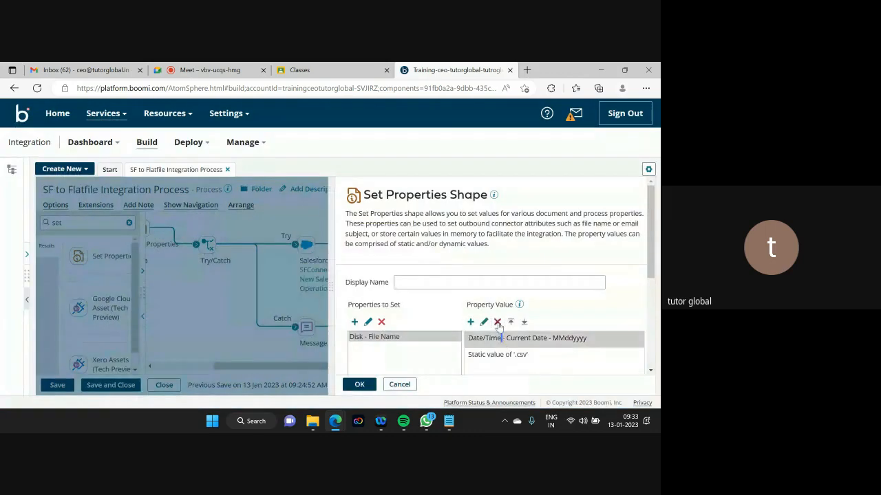
pyautogui.click(498, 322)
pyautogui.click(258, 288)
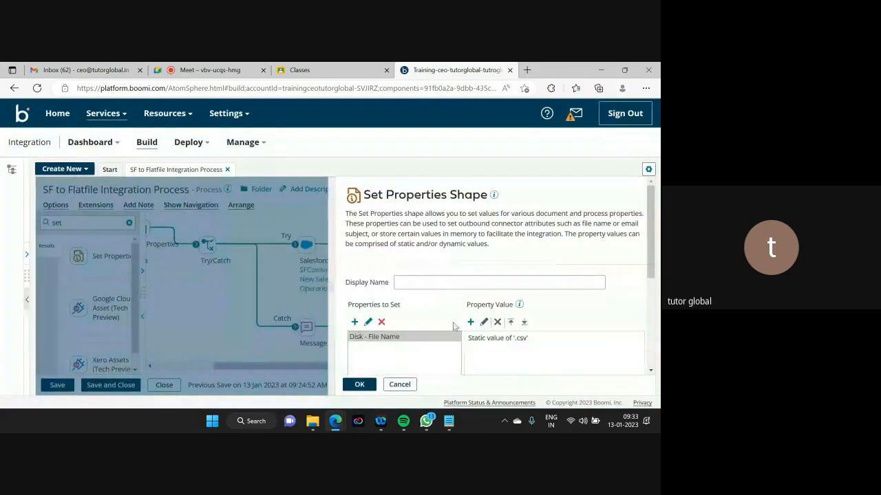
pyautogui.click(496, 339)
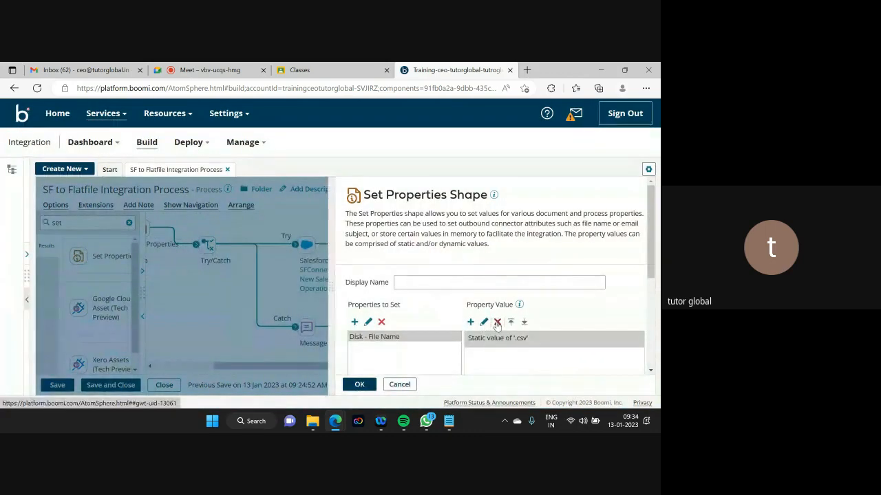
pyautogui.click(497, 324)
pyautogui.click(259, 283)
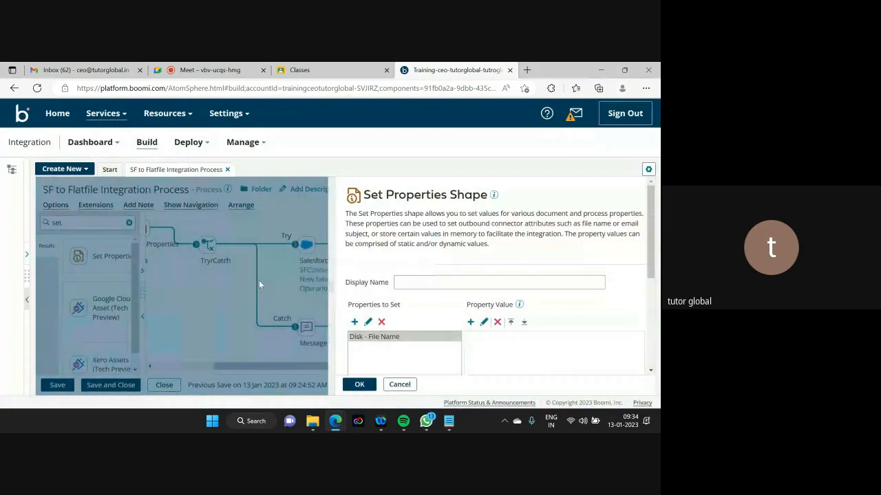
# - Set Disk - File Name to the Dynamic Process Property DPP_Filename and apply
pyautogui.click(471, 322)
pyautogui.click(317, 145)
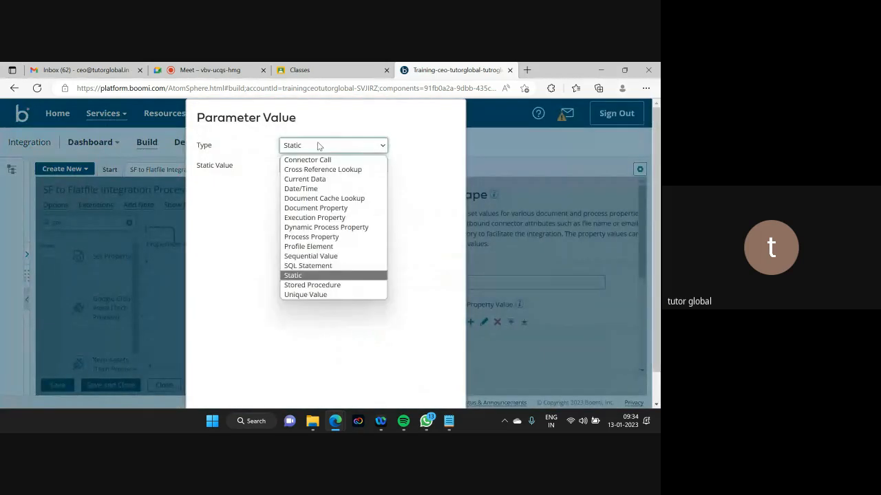
pyautogui.click(348, 227)
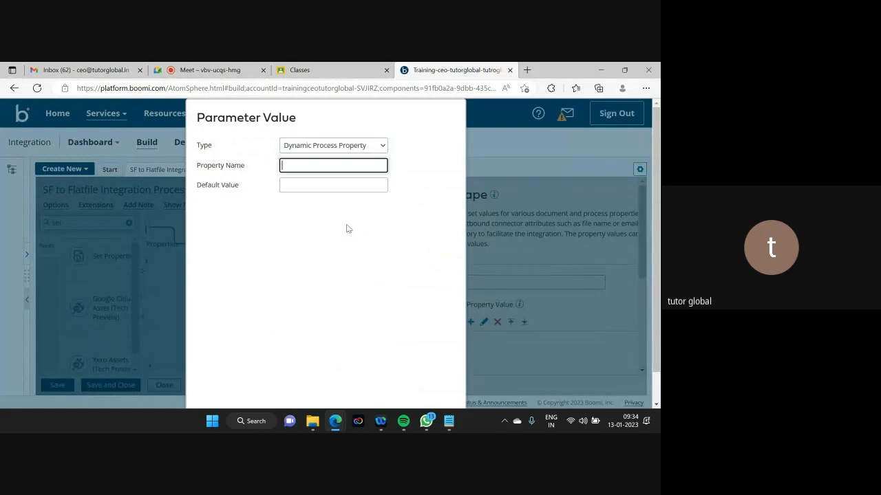
pyautogui.write('DPP_Filename')
pyautogui.scroll(-1, 659, 222)
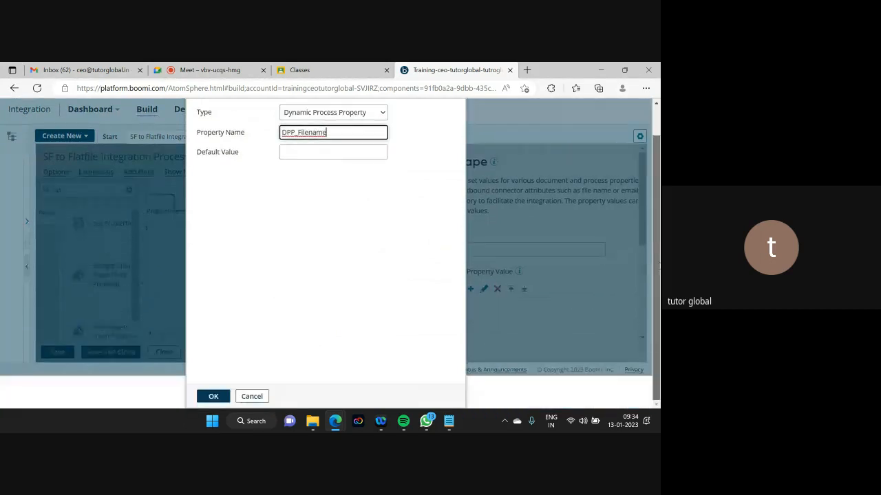
pyautogui.click(212, 395)
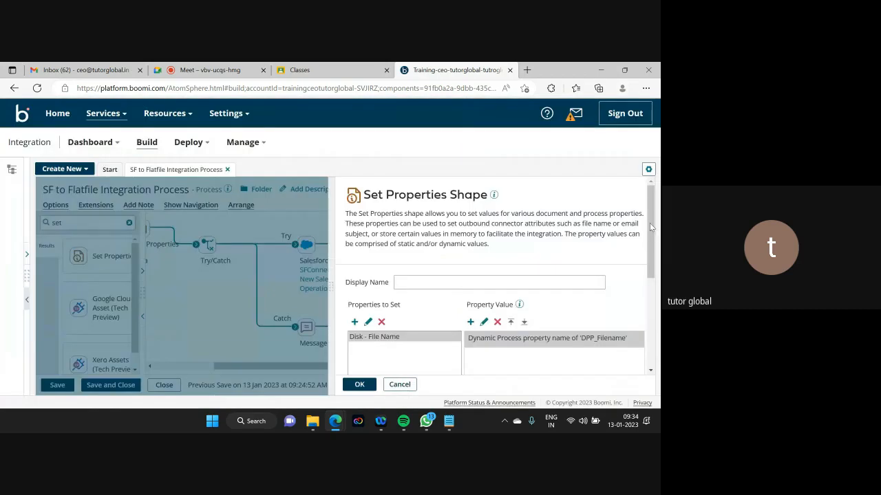
pyautogui.scroll(-2, 649, 223)
pyautogui.click(358, 385)
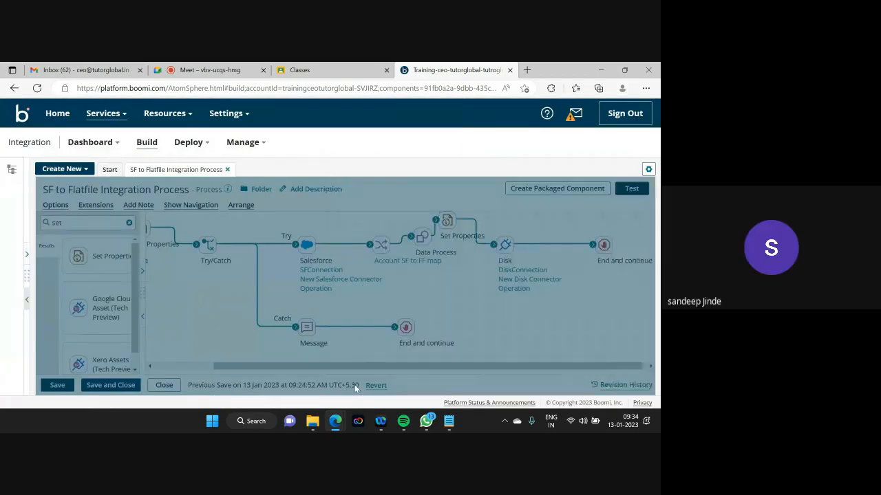
pyautogui.moveTo(336, 366); pyautogui.dragTo(280, 372)
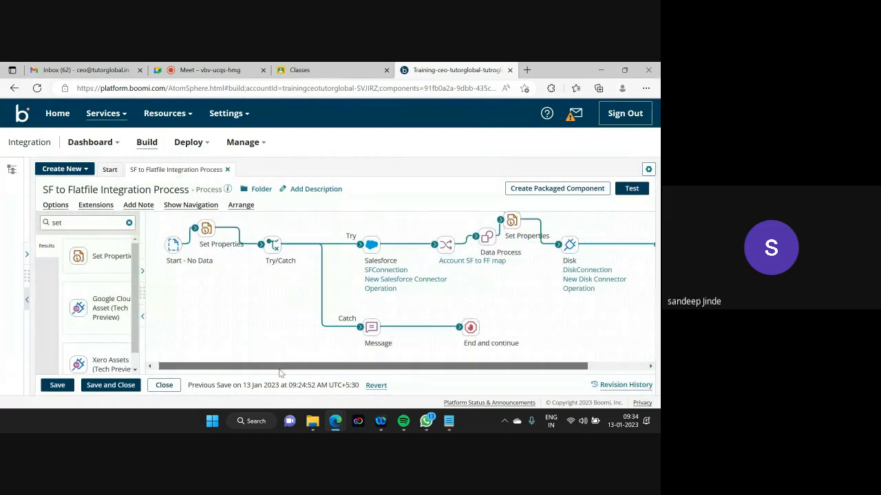
# - Save the SF to Flatfile process and run a test of it on the atom
pyautogui.click(57, 385)
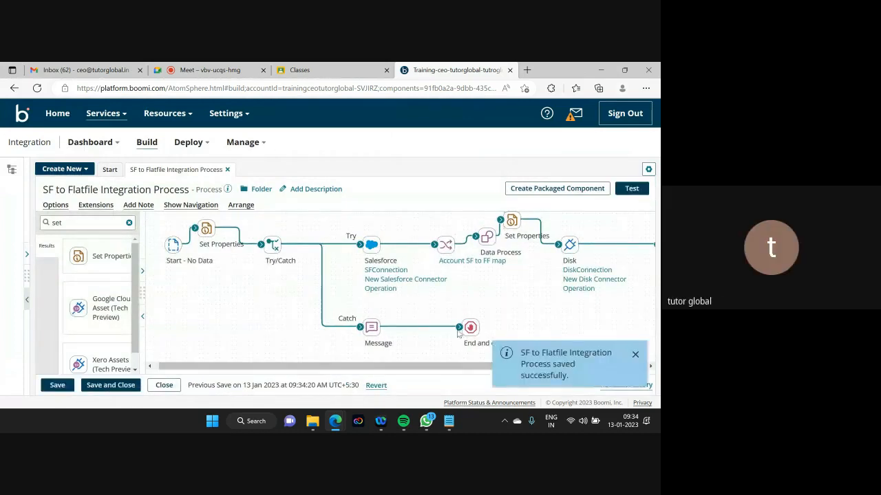
pyautogui.click(631, 187)
pyautogui.click(122, 179)
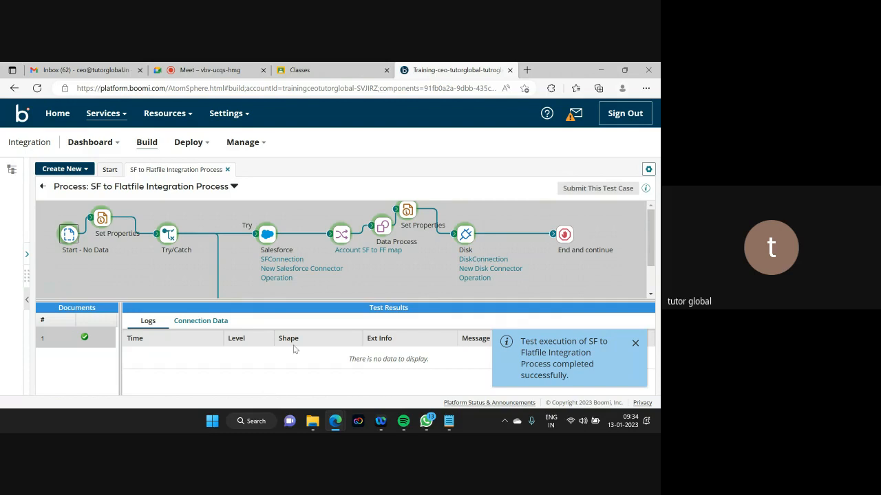
pyautogui.click(313, 422)
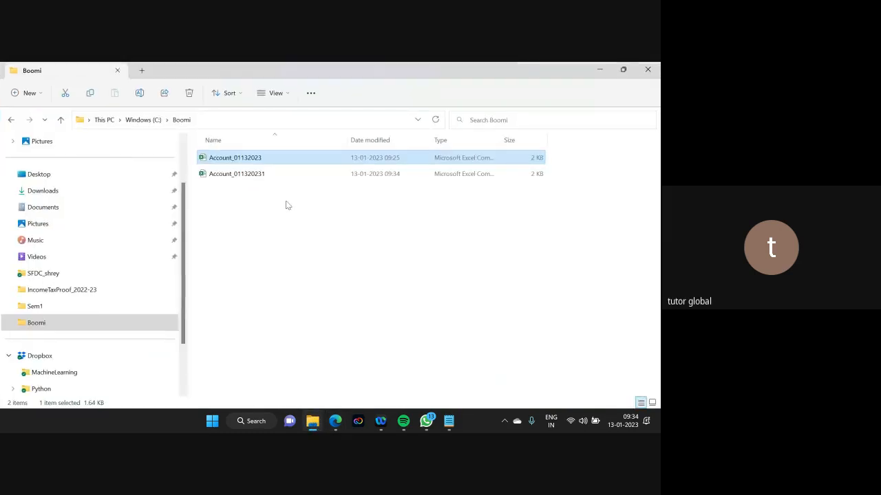
pyautogui.click(394, 177)
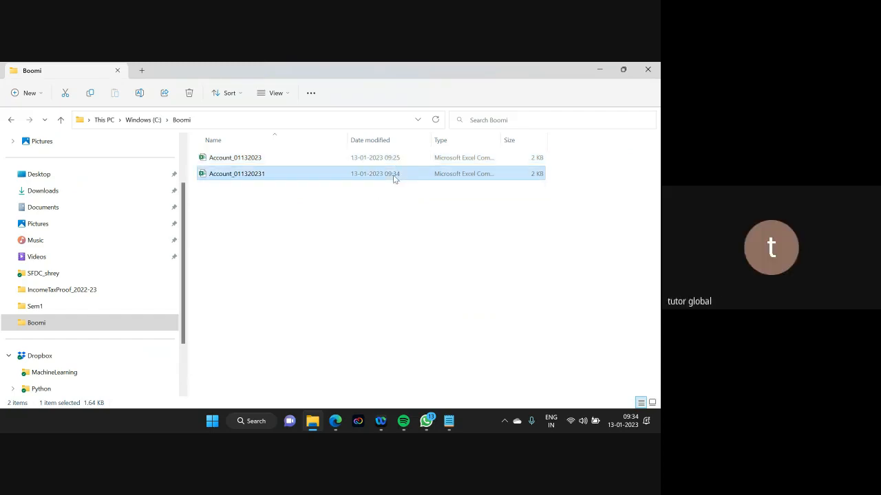
pyautogui.click(598, 72)
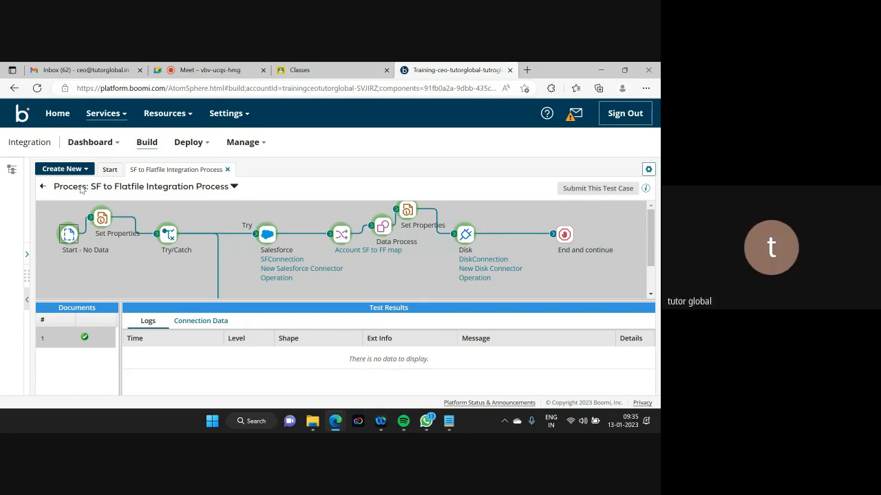
# - Return to editing and review DPP_Filename's values in the first Set Properties step, unchanged
pyautogui.click(43, 188)
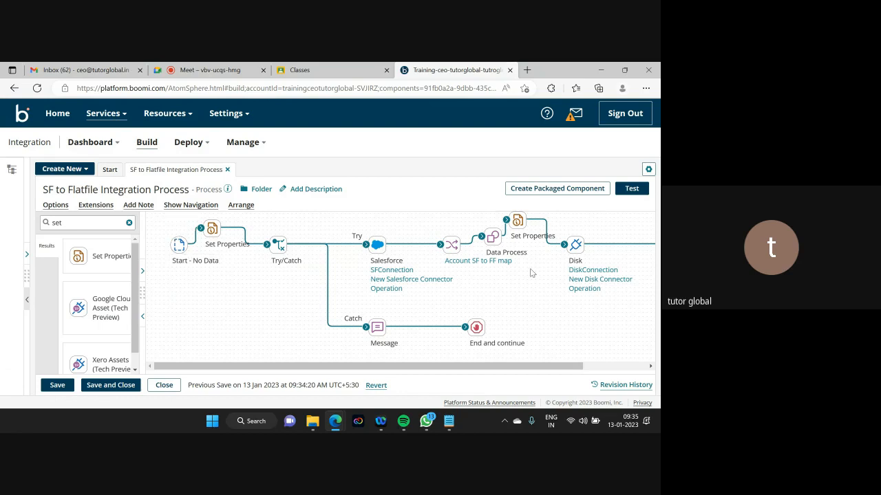
pyautogui.moveTo(248, 245)
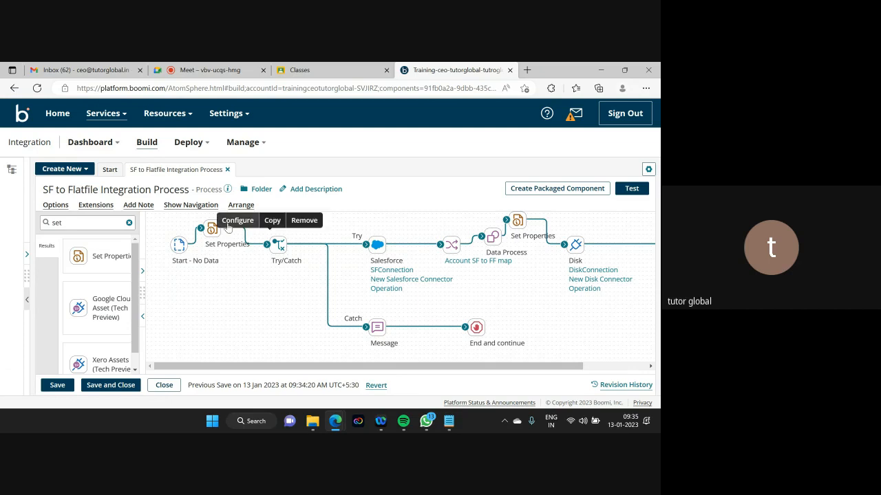
pyautogui.click(212, 227)
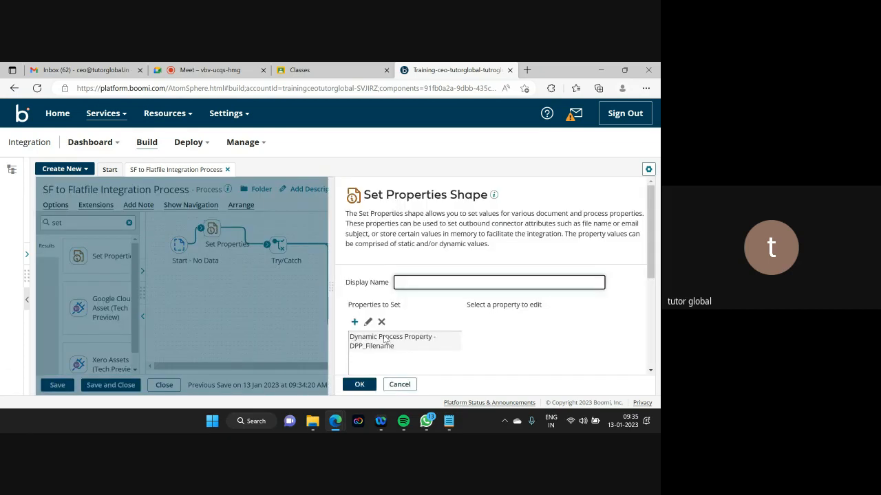
pyautogui.click(393, 342)
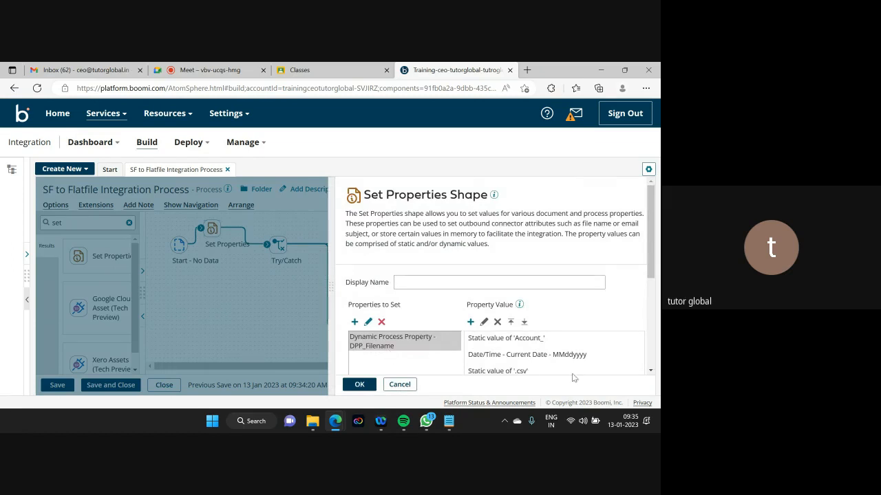
pyautogui.click(397, 382)
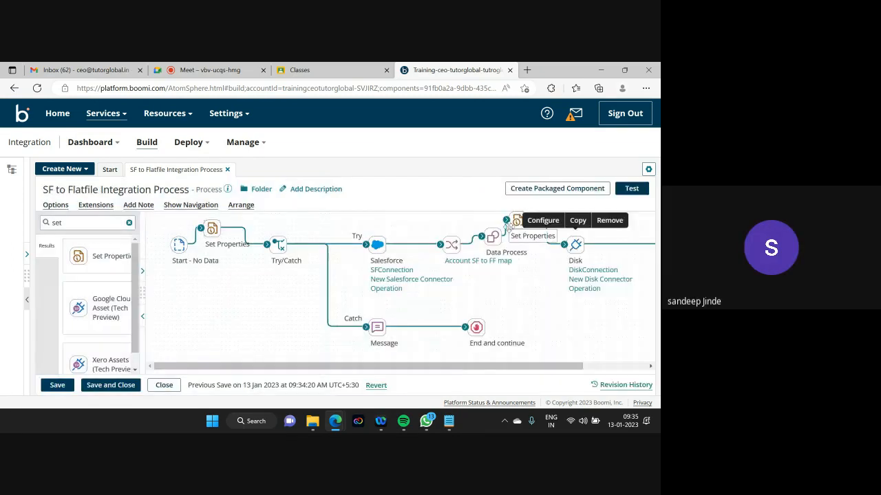
# - Review the Disk file name value in the Set Properties before Disk, leaving it unchanged
pyautogui.moveTo(515, 372); pyautogui.dragTo(544, 371)
pyautogui.click(484, 222)
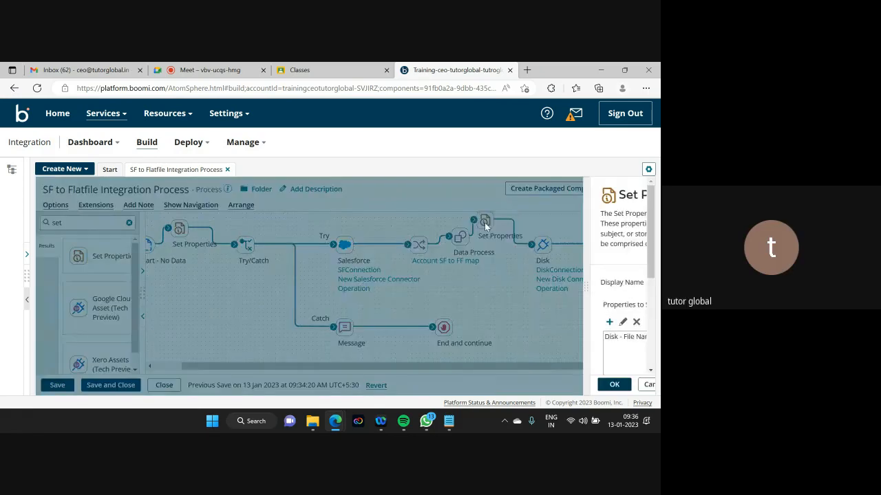
pyautogui.click(385, 338)
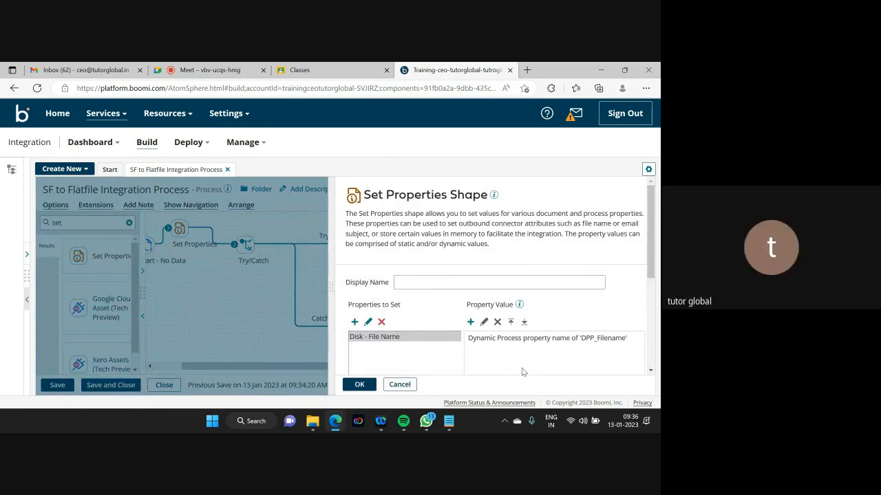
pyautogui.click(400, 384)
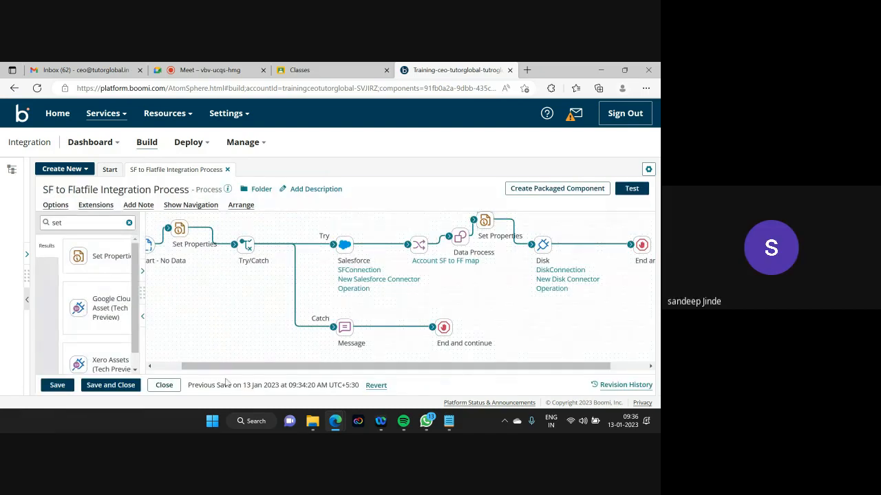
pyautogui.moveTo(218, 367); pyautogui.dragTo(190, 366)
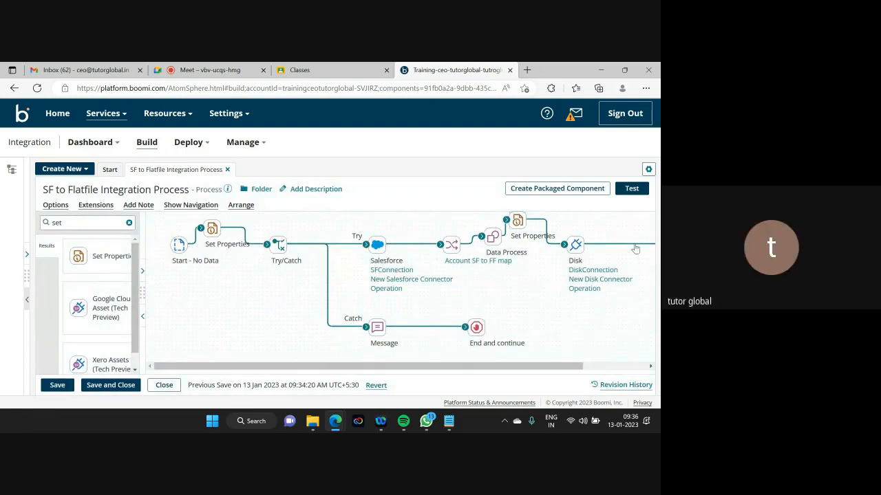
pyautogui.click(518, 220)
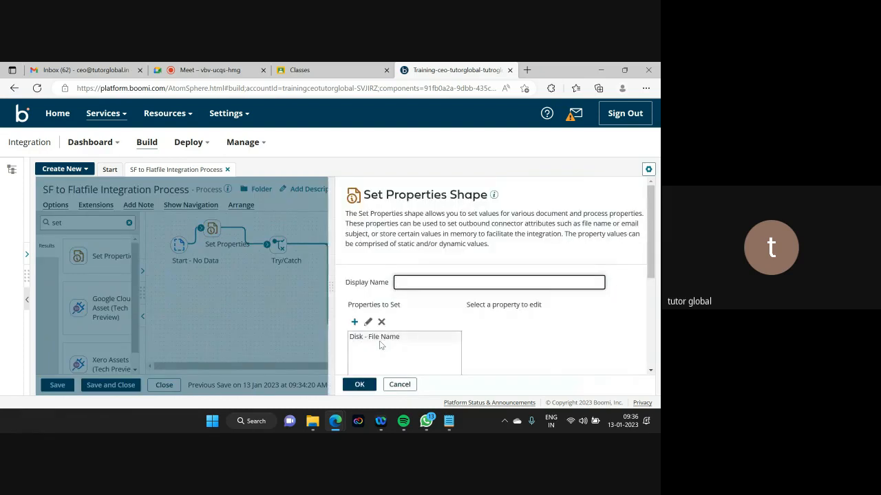
pyautogui.click(380, 343)
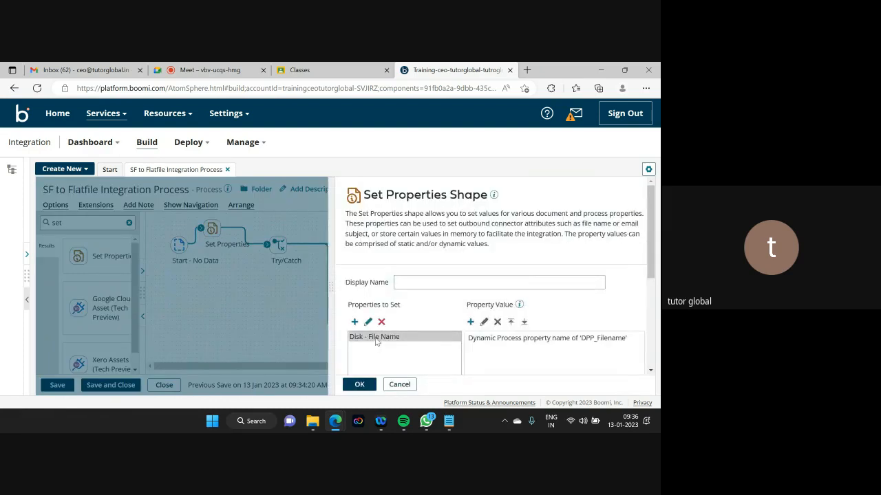
pyautogui.doubleClick(376, 339)
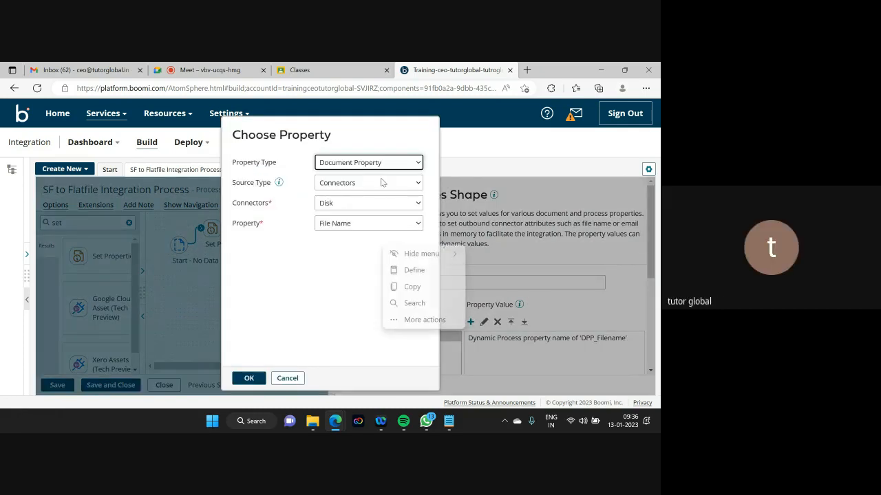
pyautogui.click(287, 378)
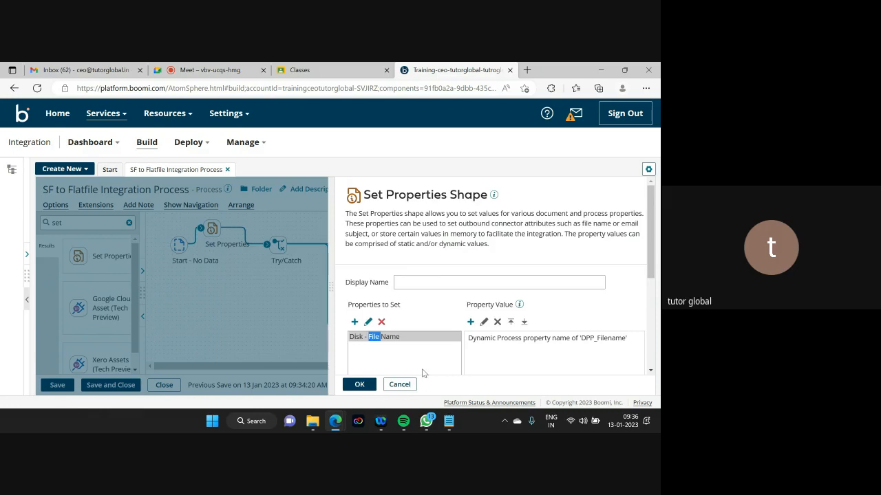
pyautogui.click(402, 385)
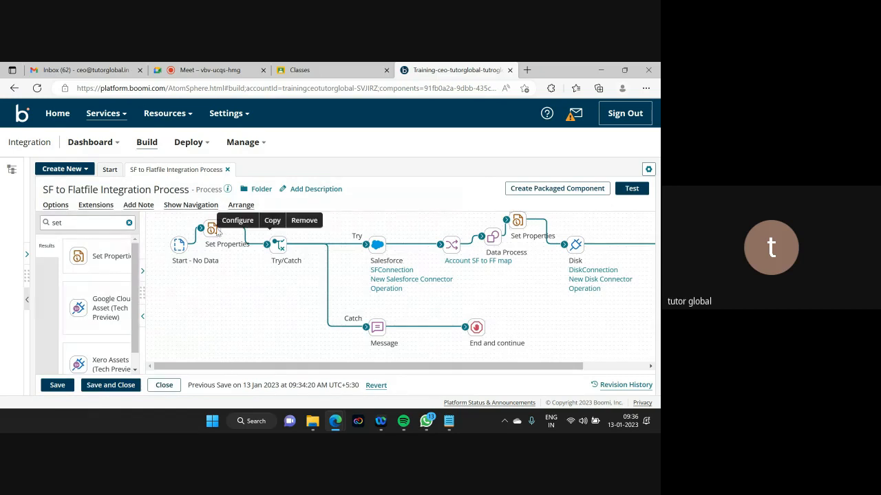
# - Add Dynamic Process Property DPP_Processname to the first Set Properties step and select it
pyautogui.click(210, 232)
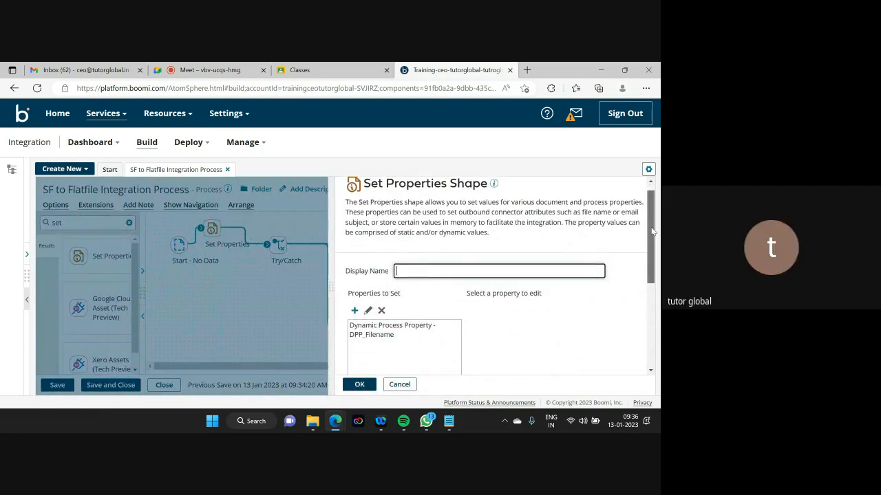
pyautogui.scroll(-1, 650, 219)
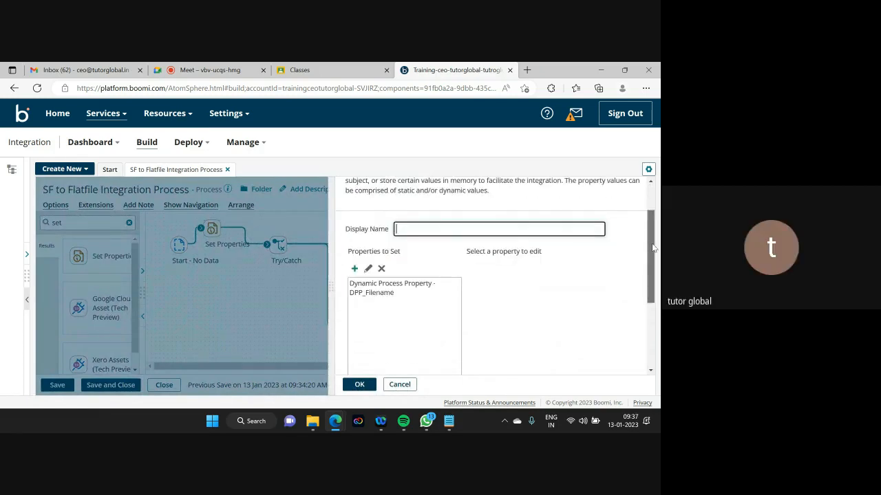
pyautogui.click(355, 269)
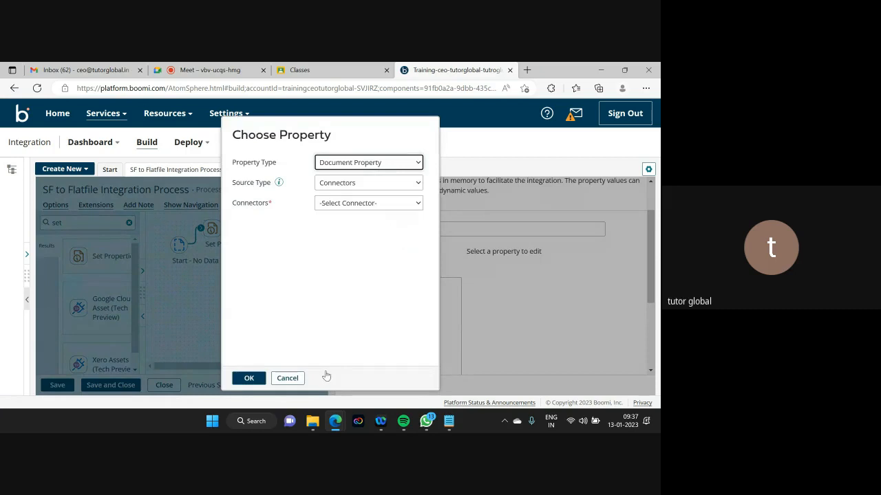
pyautogui.click(287, 378)
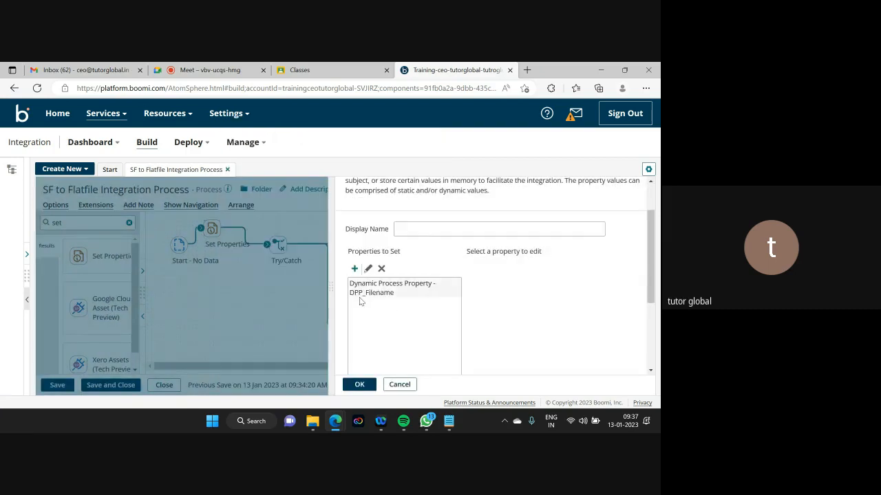
pyautogui.click(353, 269)
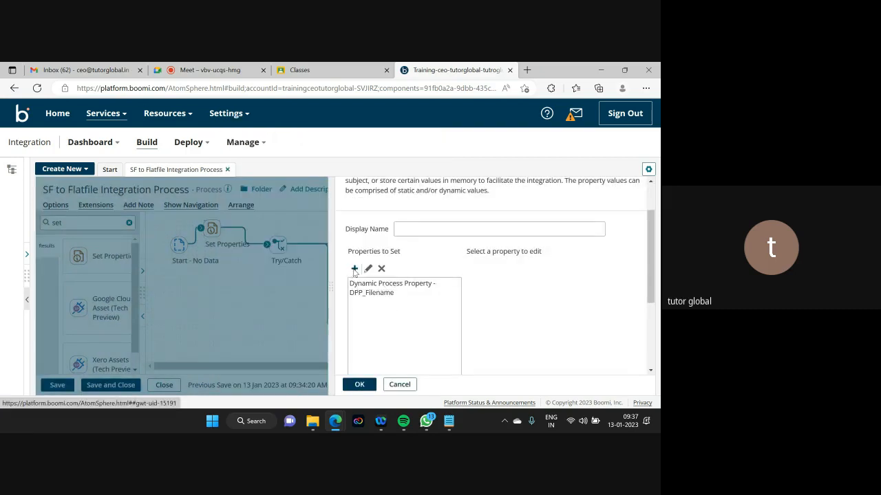
pyautogui.click(402, 165)
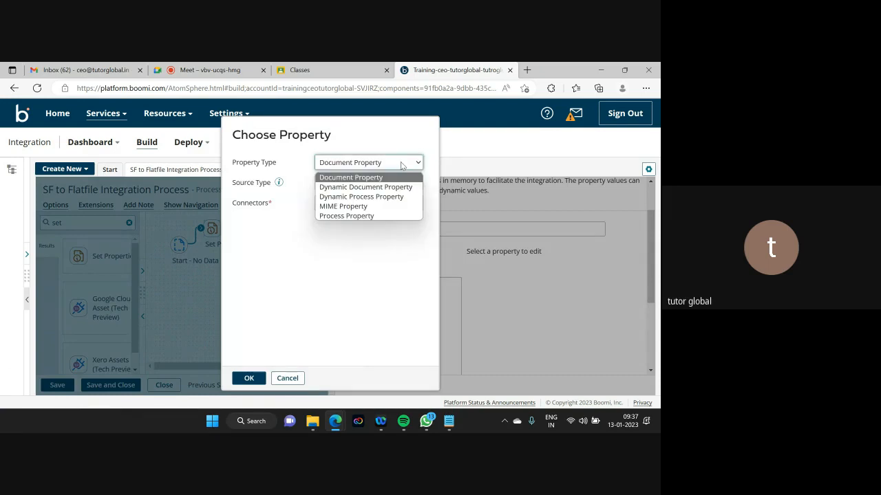
pyautogui.click(394, 197)
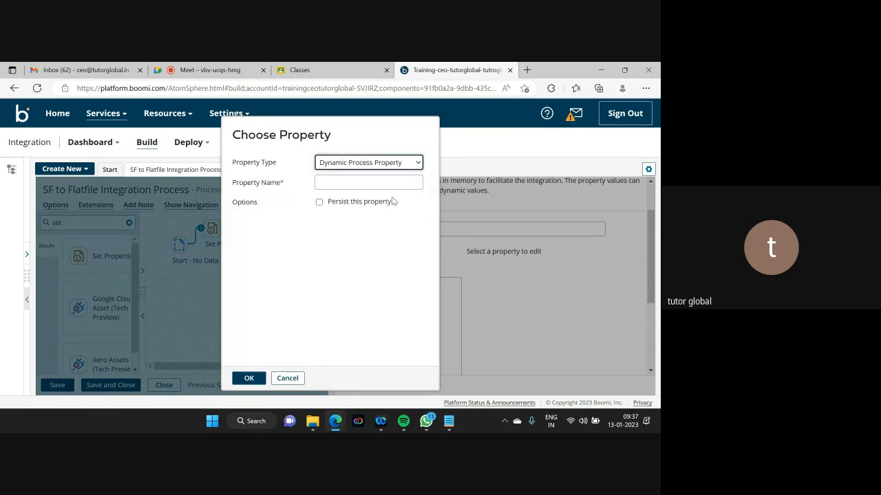
pyautogui.click(336, 182)
pyautogui.write('D')
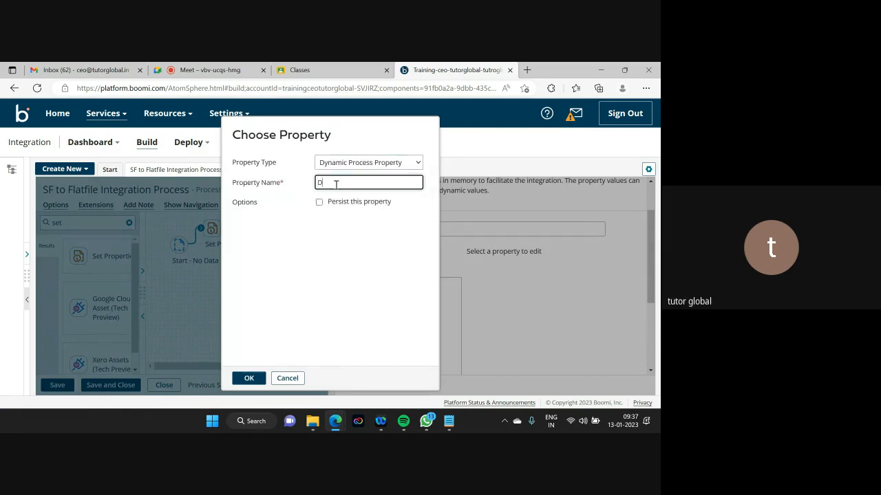
pyautogui.write('PP_Processname')
pyautogui.moveTo(378, 183); pyautogui.dragTo(314, 184)
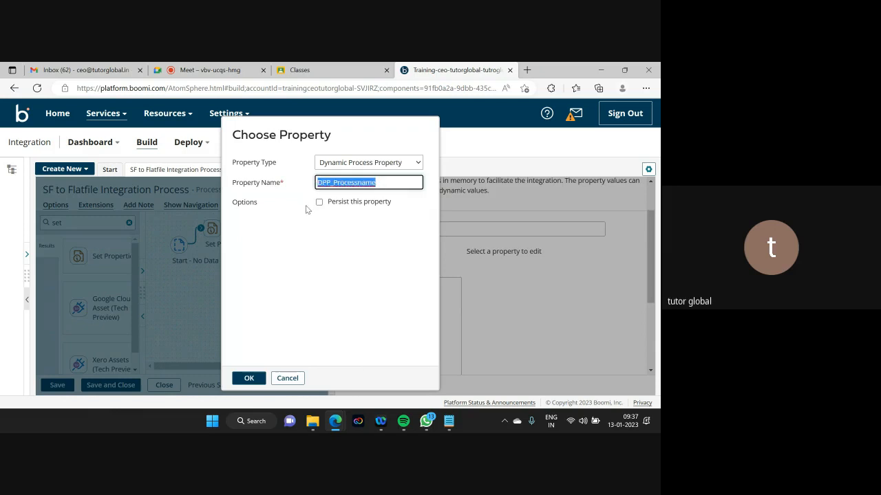
pyautogui.click(247, 378)
pyautogui.click(376, 314)
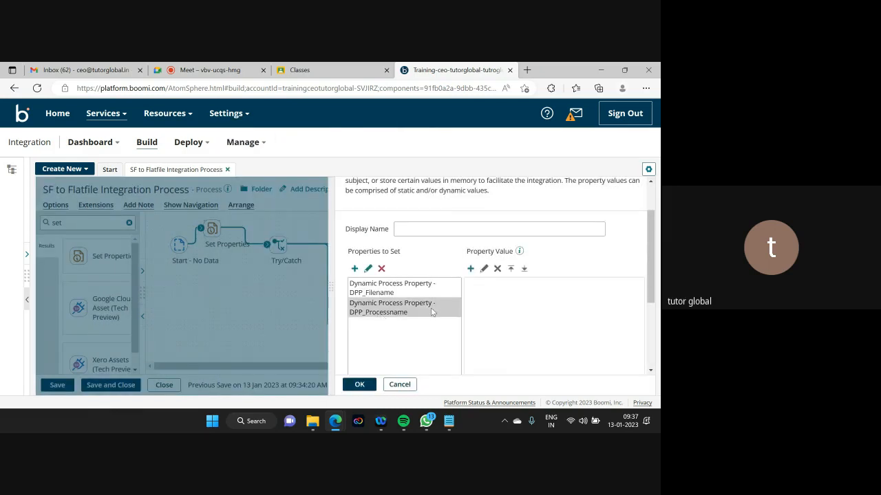
# - Give DPP_Processname an Execution Property value of Process Name
pyautogui.click(471, 270)
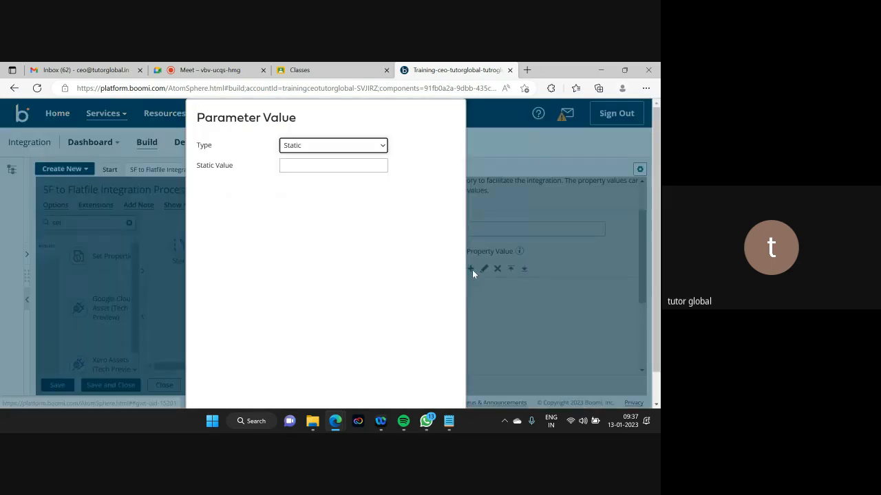
pyautogui.click(360, 146)
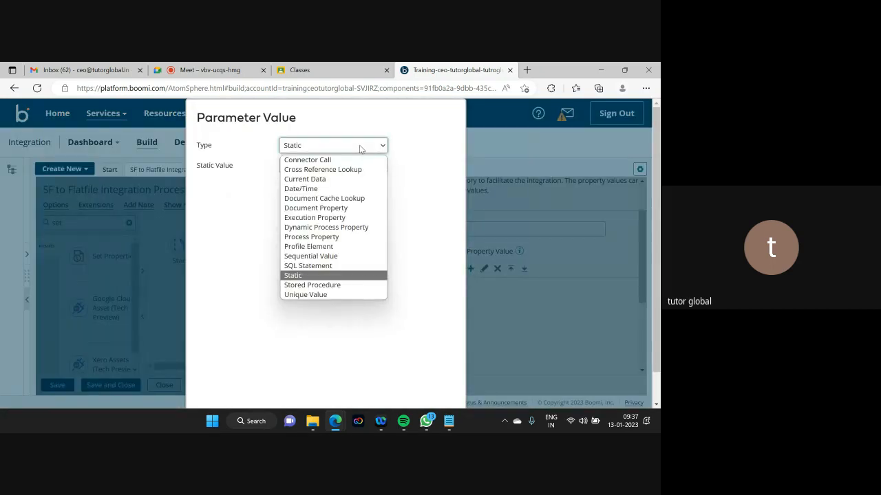
pyautogui.click(345, 218)
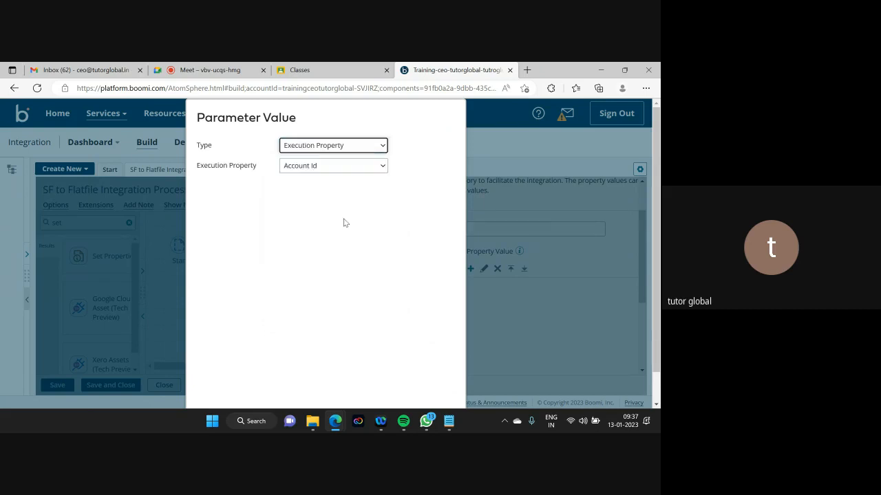
pyautogui.click(369, 167)
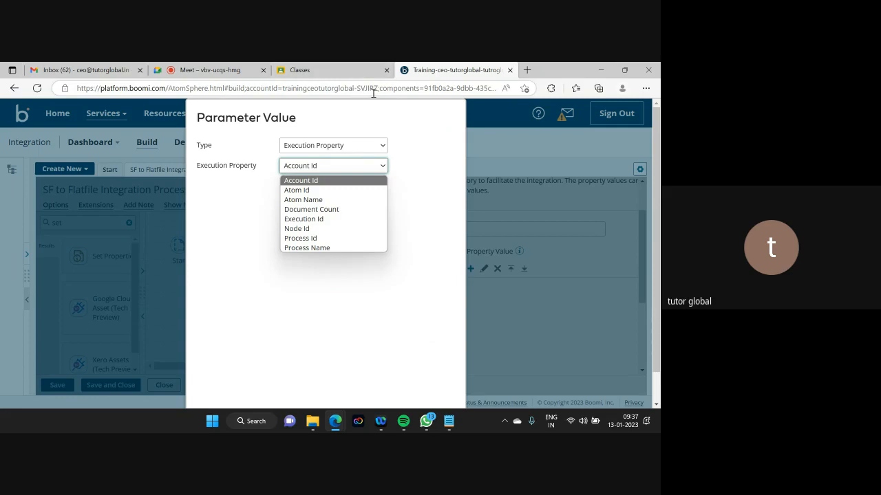
pyautogui.click(308, 191)
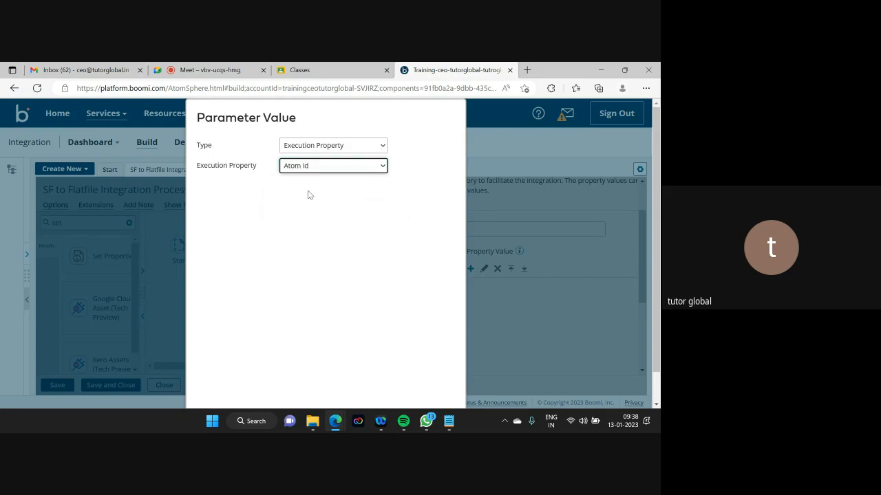
pyautogui.click(338, 170)
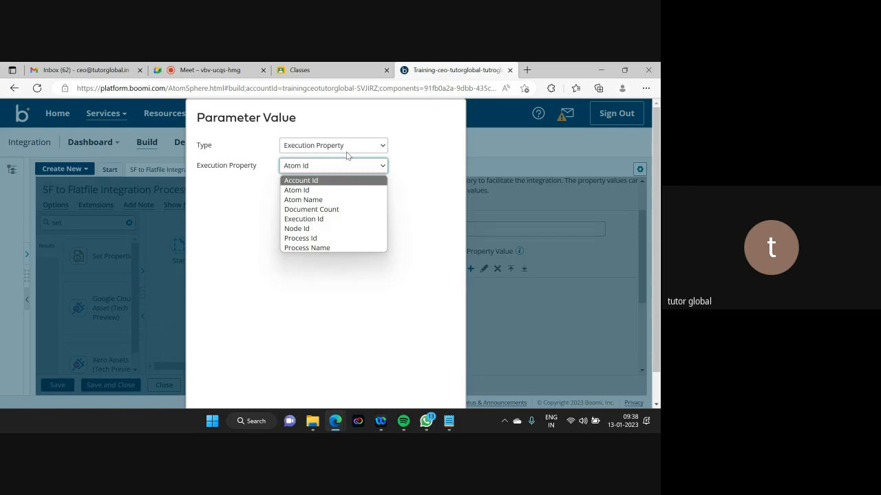
pyautogui.click(321, 249)
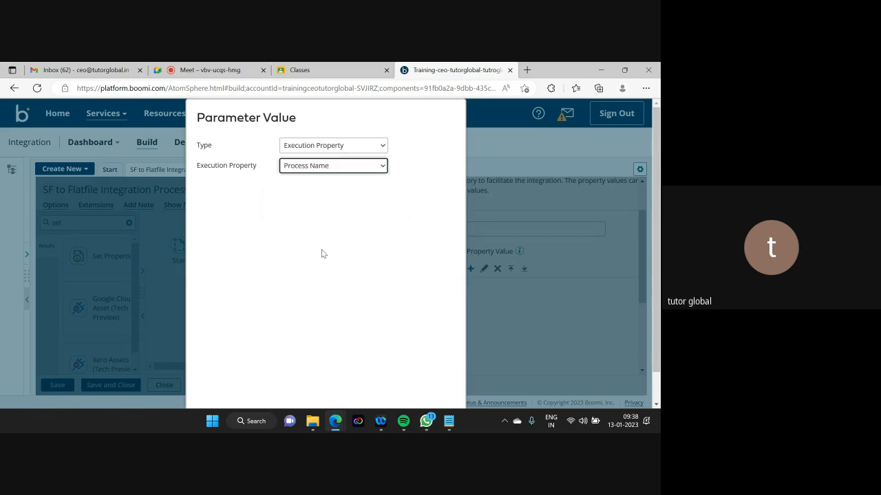
pyautogui.scroll(-1, 653, 261)
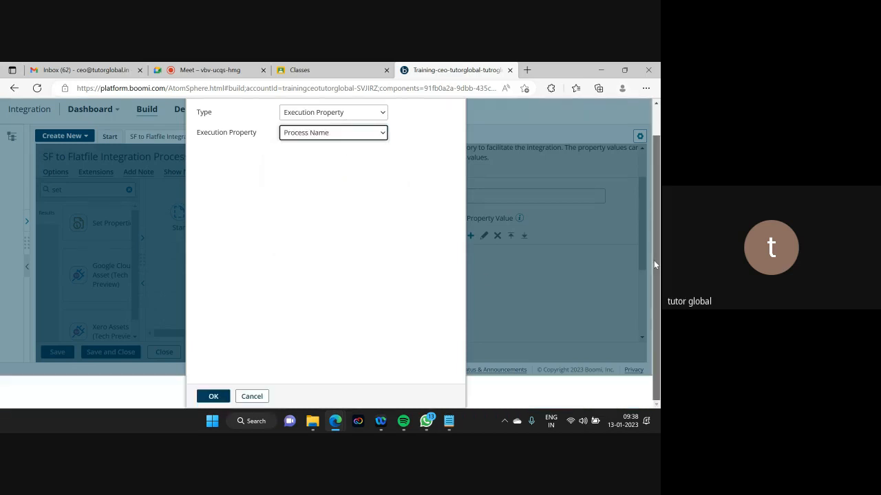
pyautogui.click(211, 397)
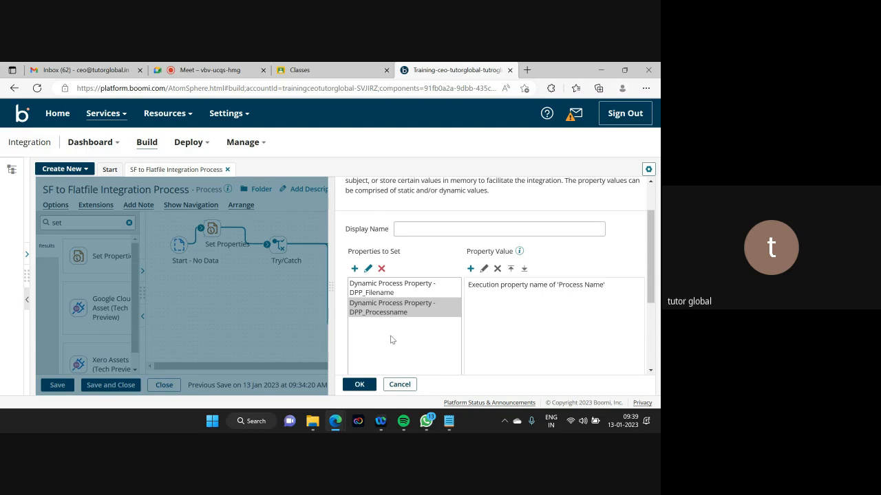
# - Confirm the Set Properties settings and save the SF to Flatfile Integration Process
pyautogui.click(360, 384)
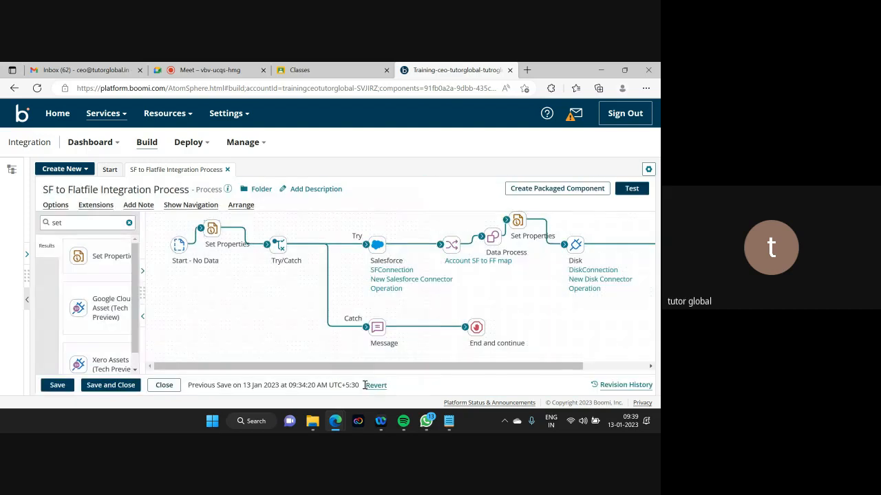
pyautogui.click(57, 386)
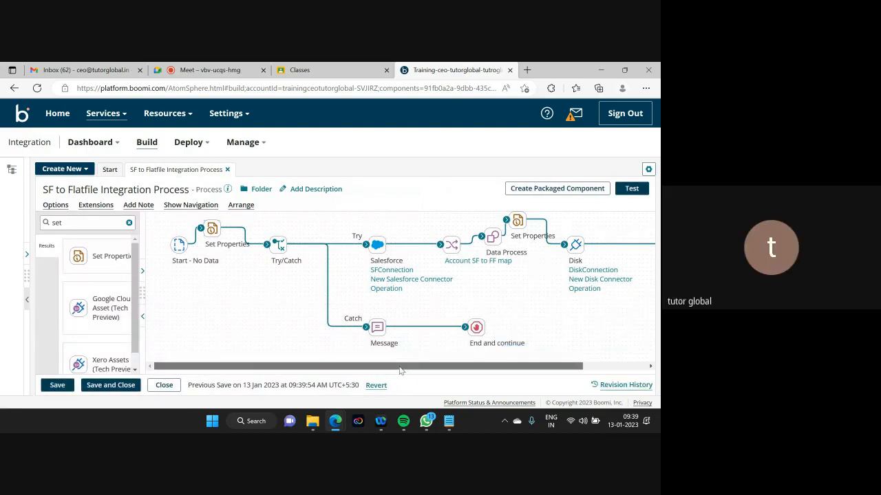
pyautogui.moveTo(399, 371); pyautogui.dragTo(464, 372)
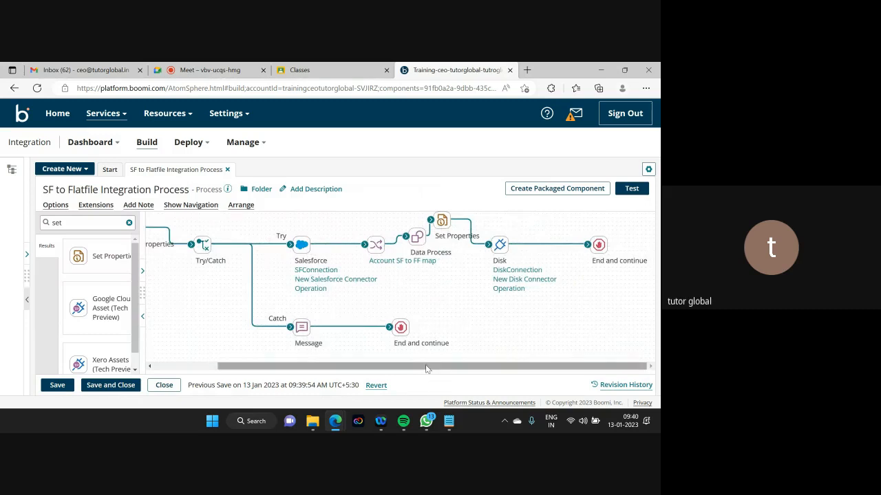
pyautogui.moveTo(416, 368)
pyautogui.mouseDown()
pyautogui.moveTo(353, 368)
pyautogui.moveTo(413, 380)
pyautogui.mouseUp()
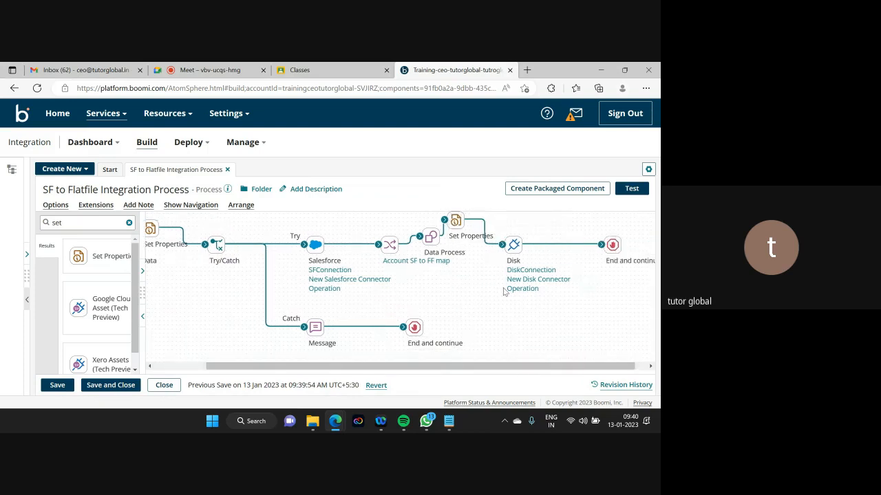
# - Find the Notify shape with a 'notify' palette search and place it on the canvas
pyautogui.click(72, 222)
pyautogui.press('BackSpace')
pyautogui.press('BackSpace')
pyautogui.press('BackSpace')
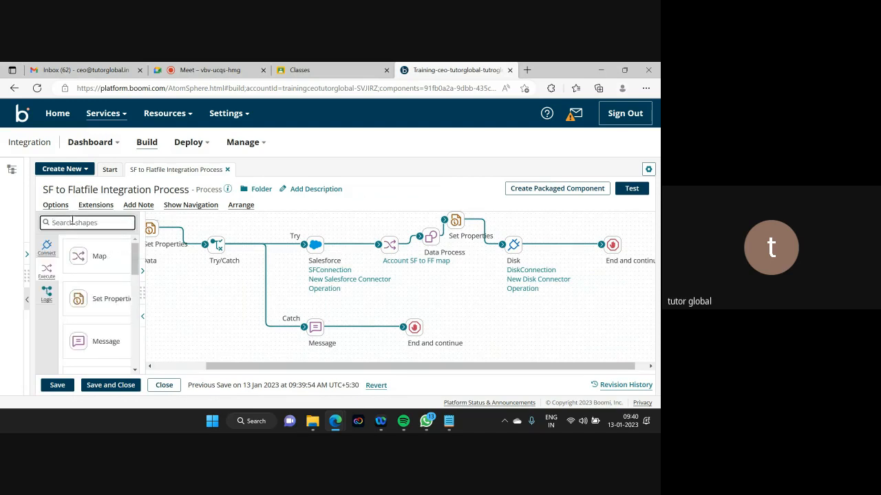
pyautogui.write('noti')
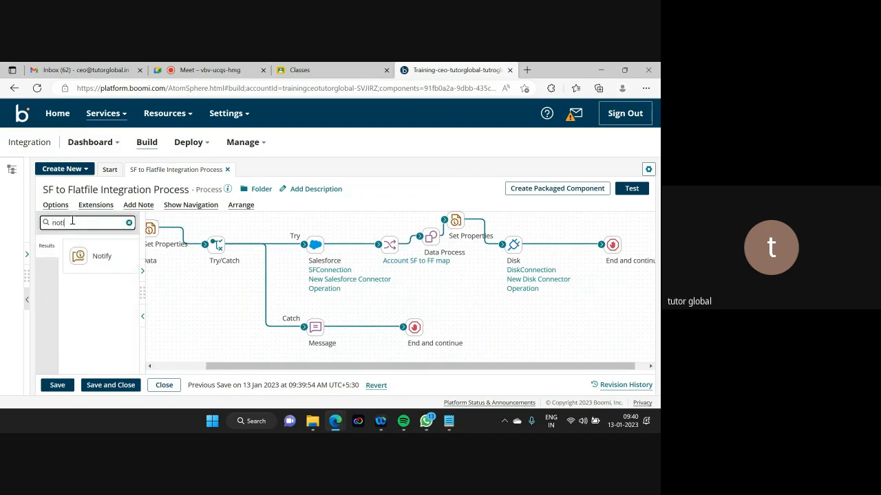
pyautogui.write('fy')
pyautogui.moveTo(105, 260); pyautogui.dragTo(560, 306)
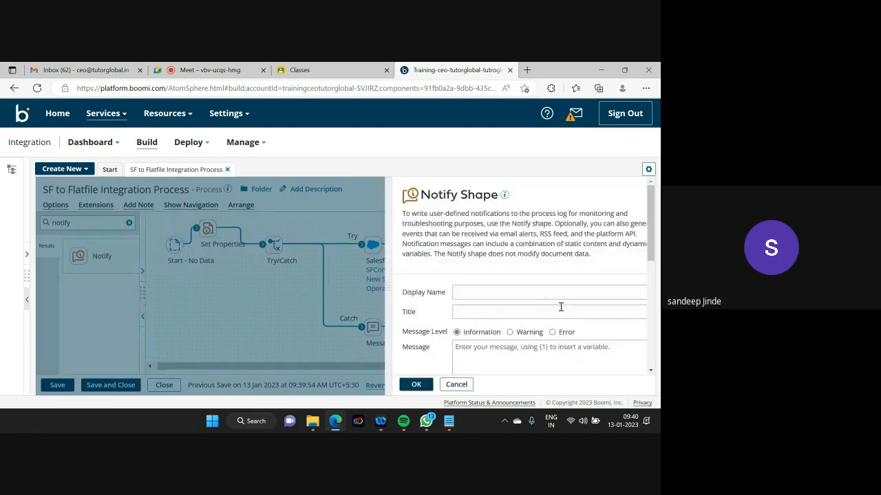
pyautogui.click(416, 384)
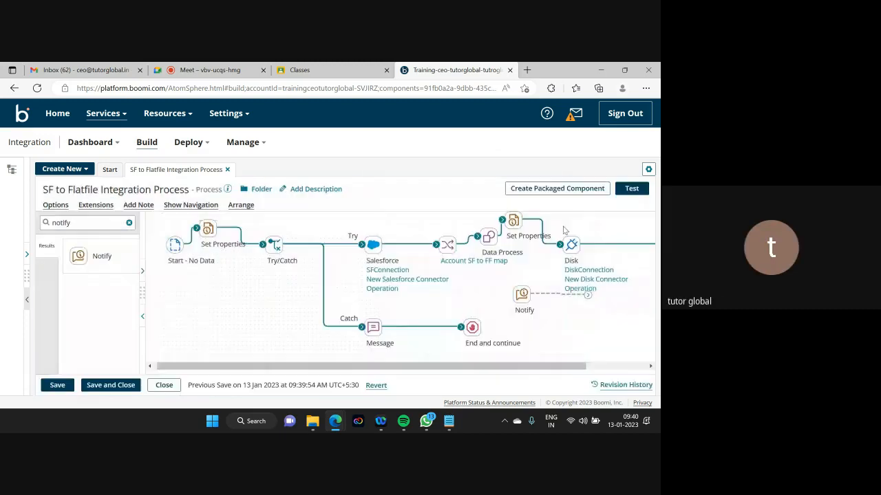
# - Wire Set Properties → Notify → Disk and open the Notify step's settings
pyautogui.moveTo(556, 251); pyautogui.dragTo(490, 294)
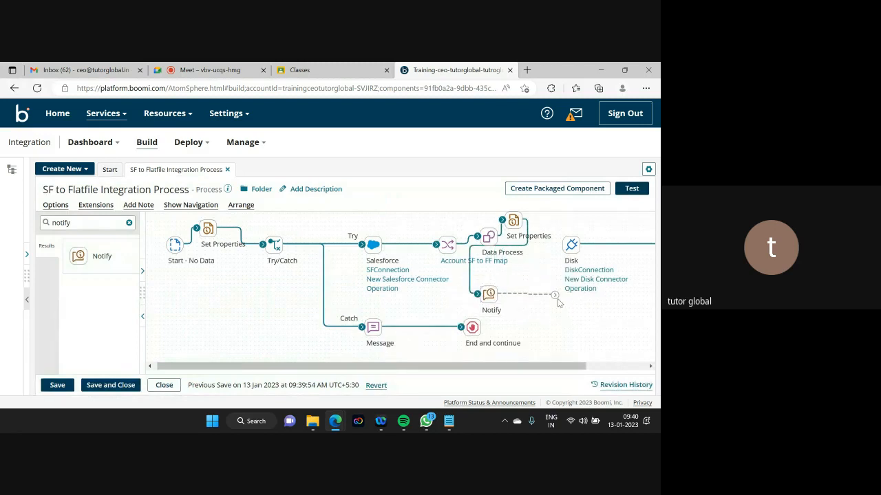
pyautogui.moveTo(555, 295); pyautogui.dragTo(562, 245)
pyautogui.click(490, 294)
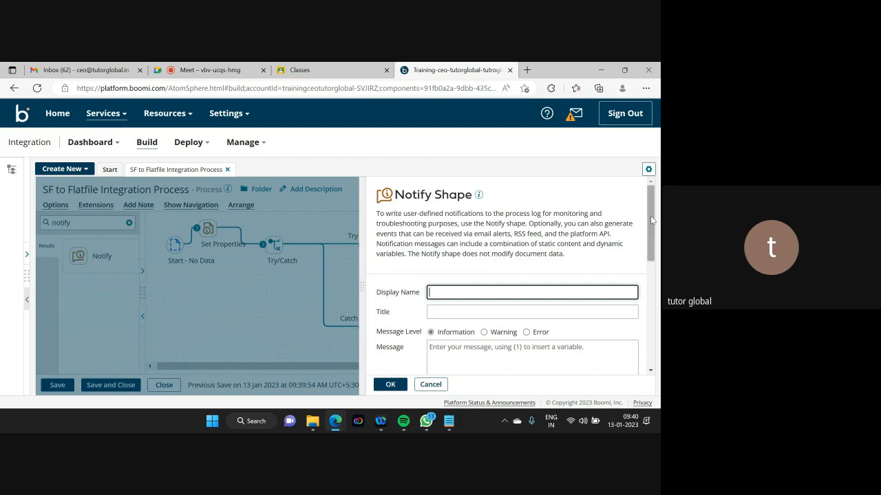
# - Enter {1} as the Notify message
pyautogui.moveTo(650, 215); pyautogui.dragTo(656, 279)
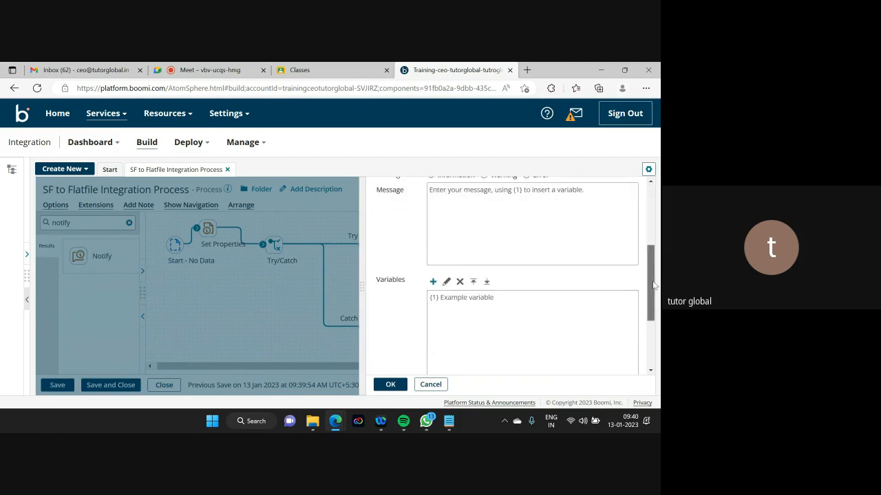
pyautogui.scroll(1, 476, 251)
pyautogui.click(436, 234)
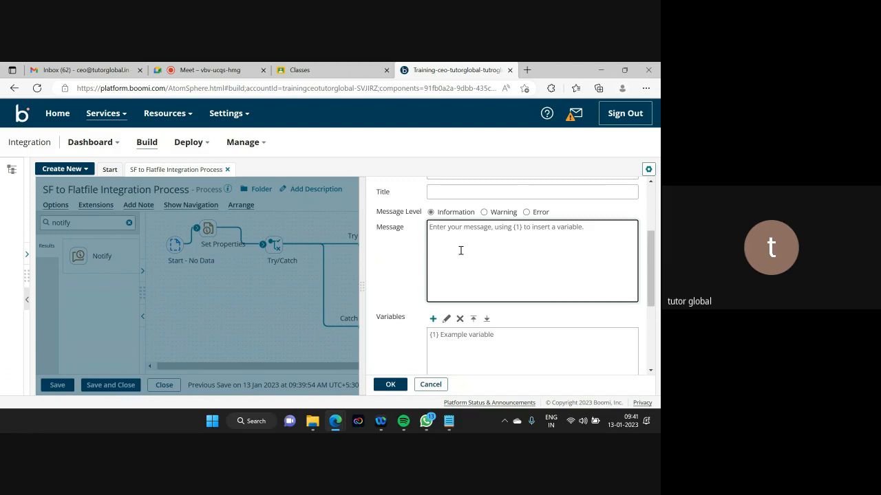
pyautogui.write('{1')
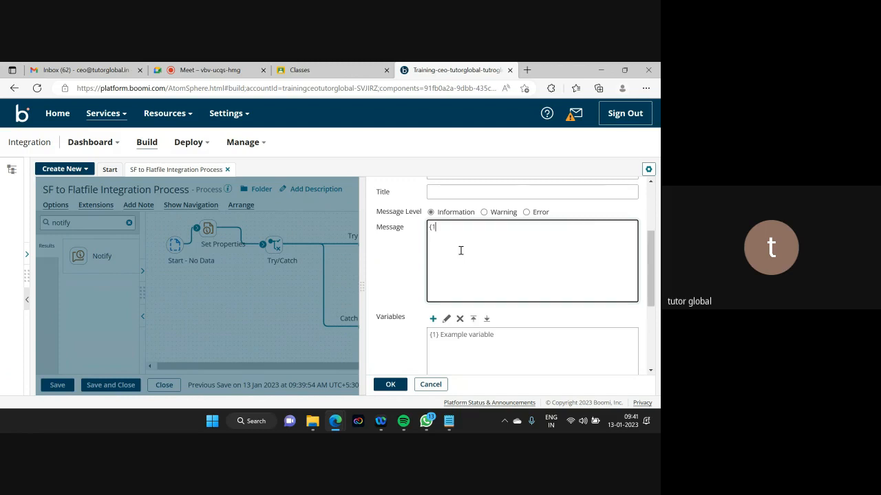
pyautogui.write('}')
# - Bind {1} to the Dynamic Process Property DPP_Processname and confirm the Notify settings
pyautogui.click(433, 319)
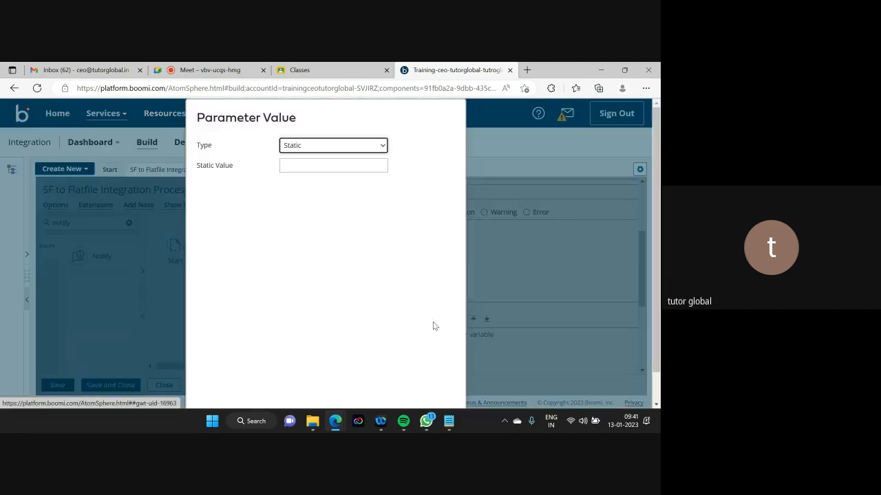
pyautogui.click(358, 146)
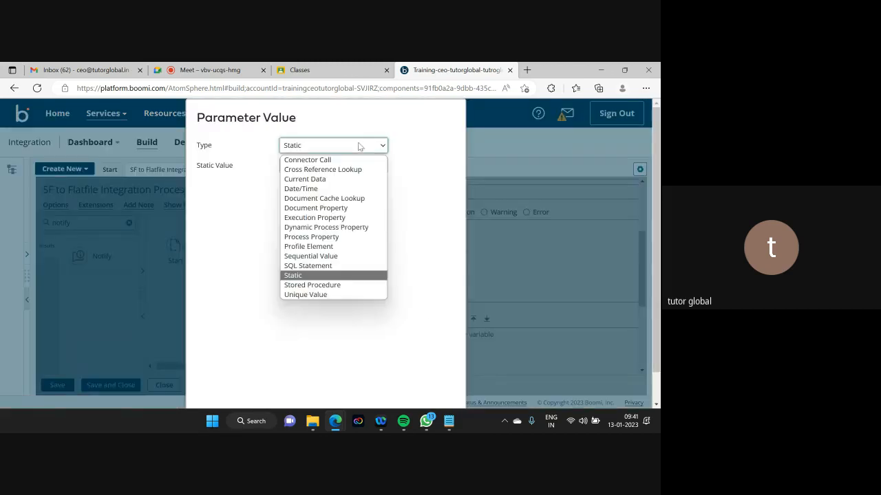
pyautogui.click(360, 228)
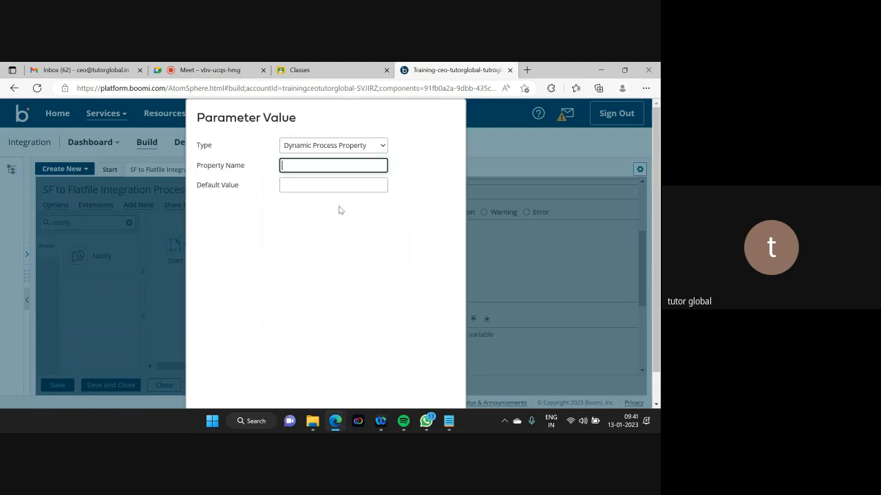
pyautogui.write('DPP_Processname')
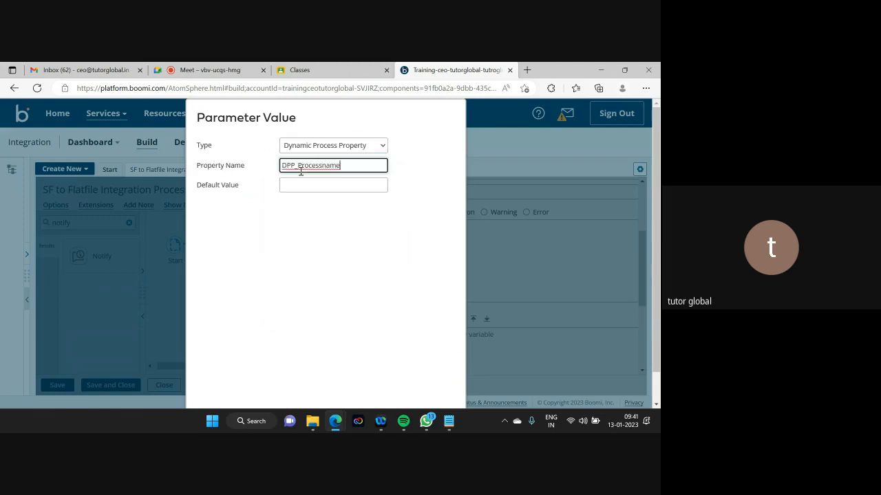
pyautogui.scroll(-1, 658, 256)
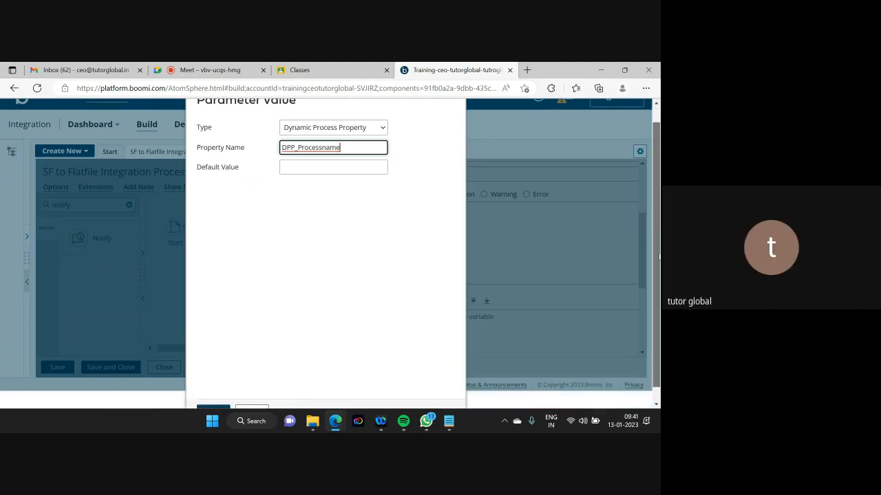
pyautogui.moveTo(659, 257); pyautogui.dragTo(658, 265)
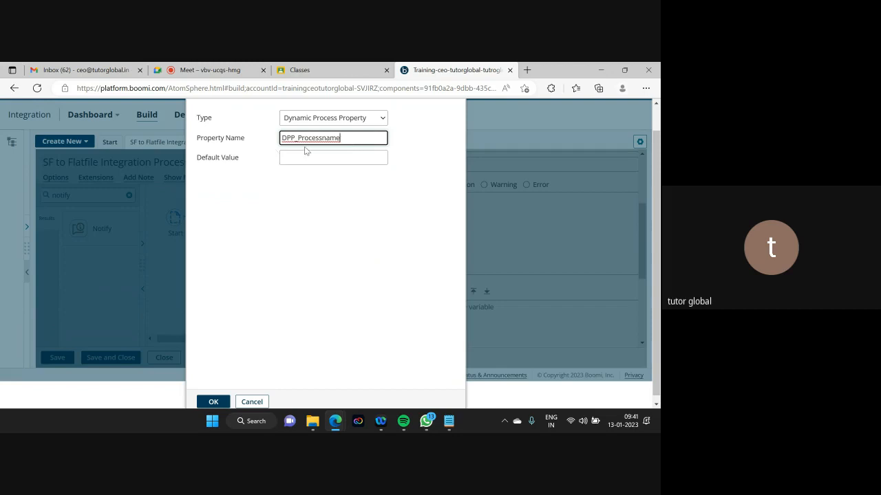
pyautogui.click(213, 402)
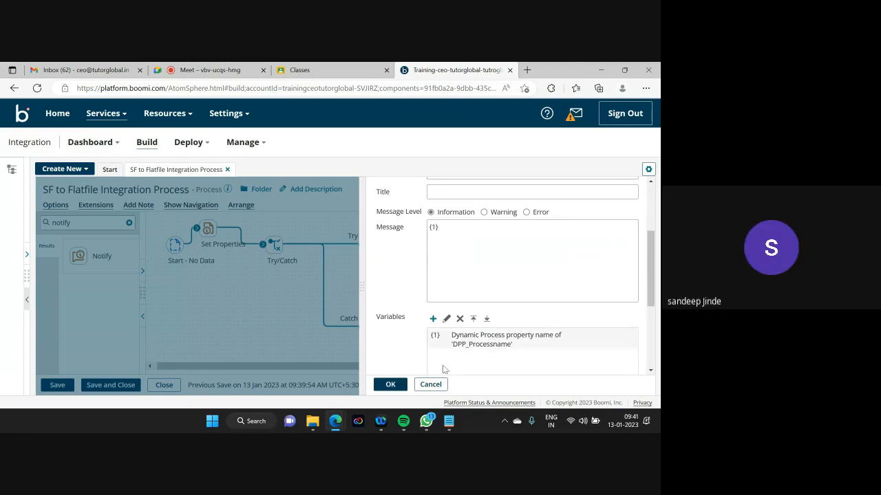
pyautogui.click(399, 387)
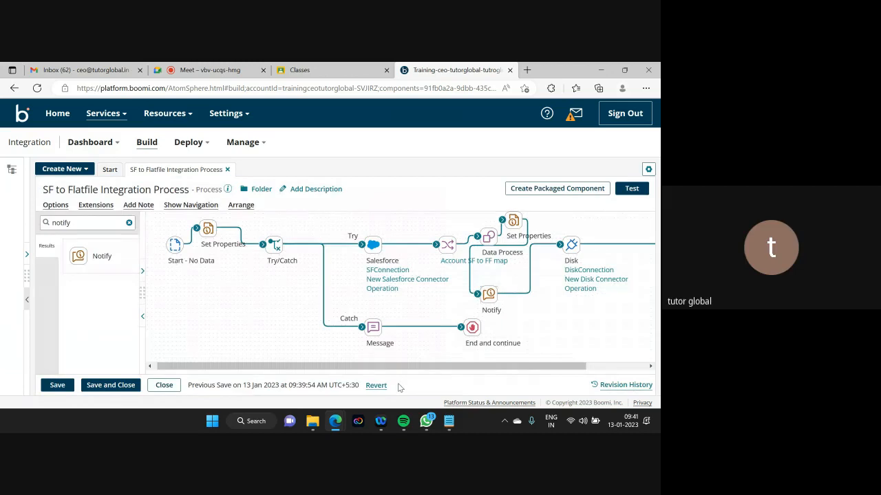
# - Save the process and run a test
pyautogui.click(57, 385)
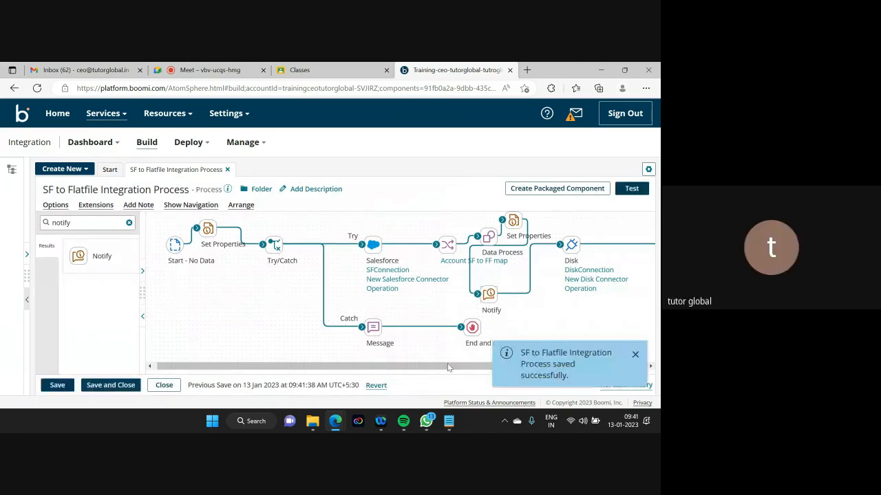
pyautogui.click(631, 190)
pyautogui.click(129, 178)
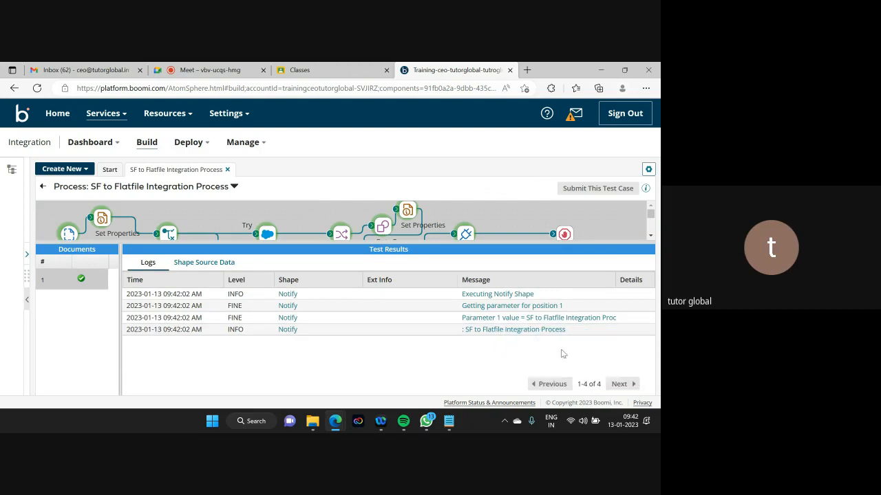
# - View the Notify log message 'SF to Flatfile Integration Process', then close it
pyautogui.click(490, 330)
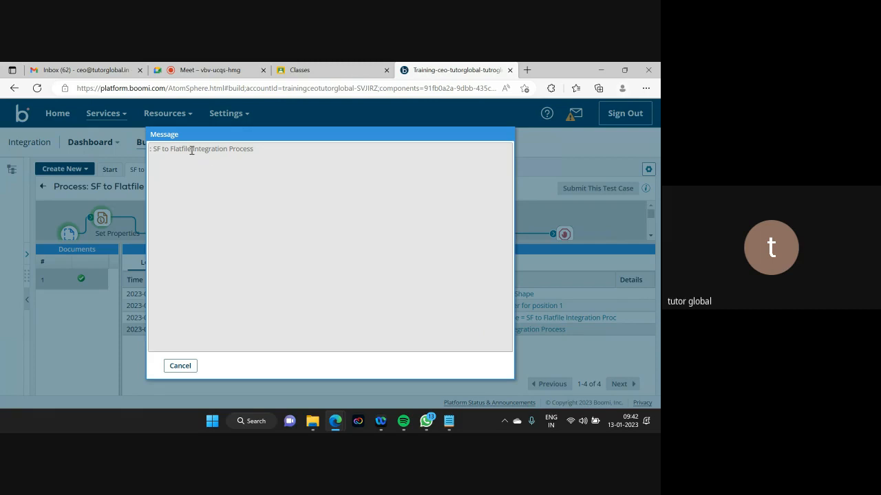
pyautogui.click(180, 366)
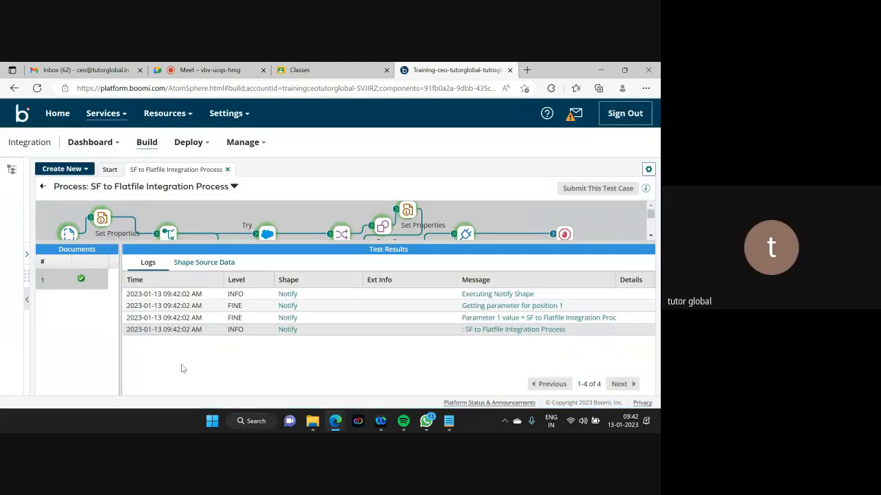
pyautogui.click(330, 237)
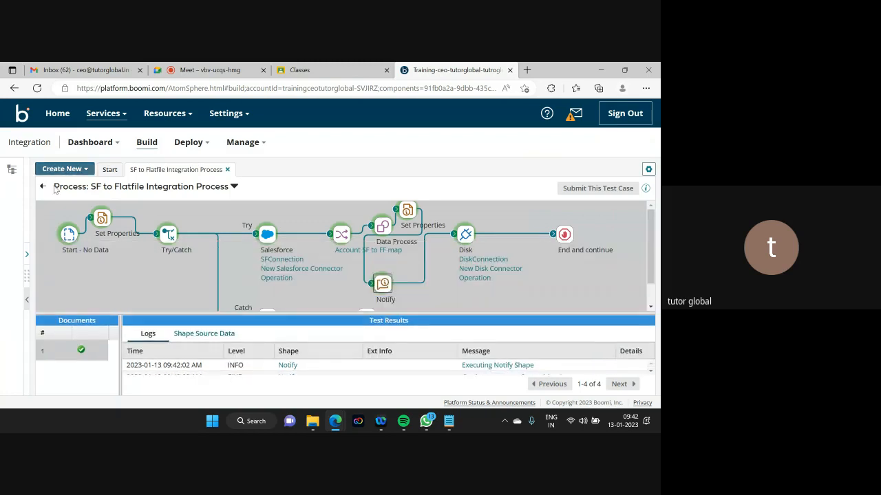
# - Change the Notify message to 'The process name is --> {1}', keeping {1} as DPP_Processname
pyautogui.click(43, 188)
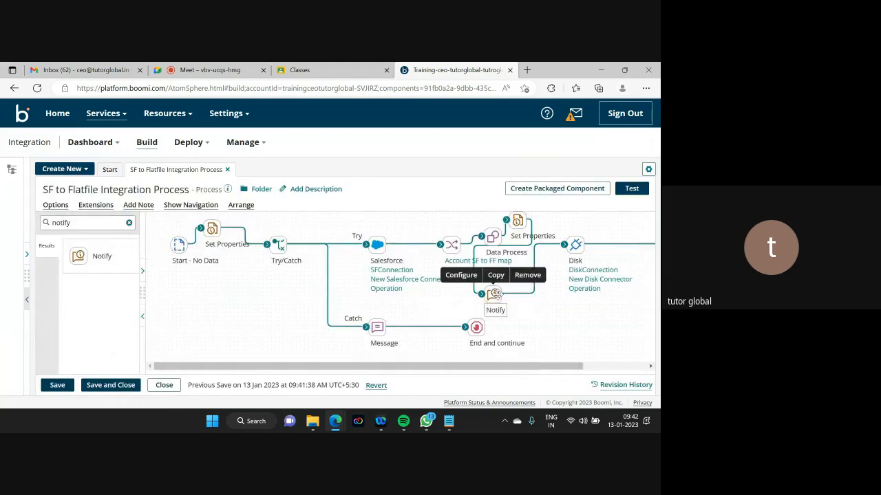
pyautogui.doubleClick(493, 295)
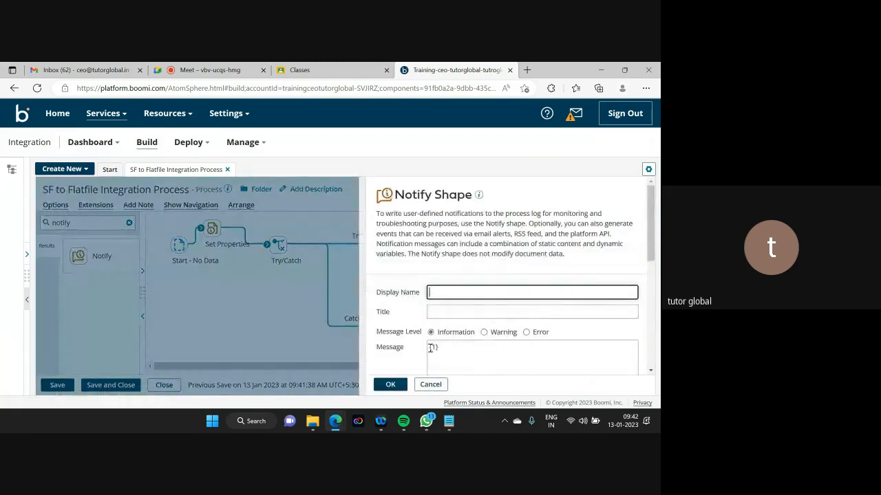
pyautogui.click(431, 352)
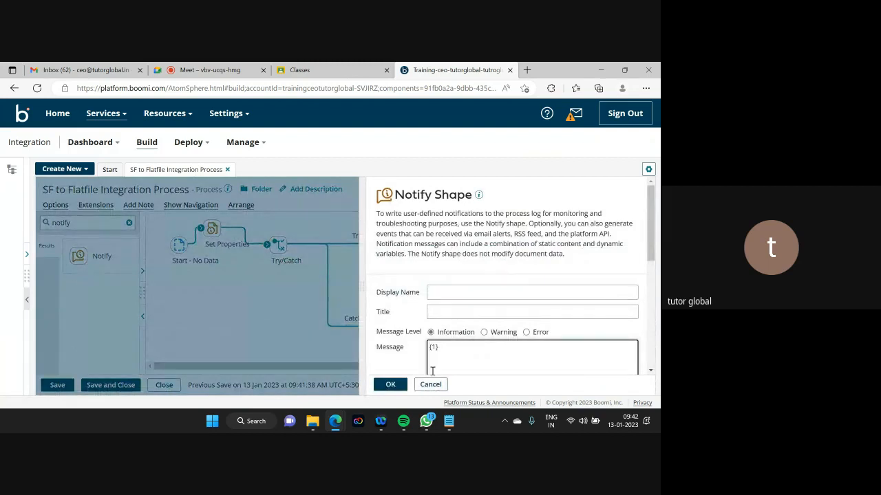
pyautogui.write('The o')
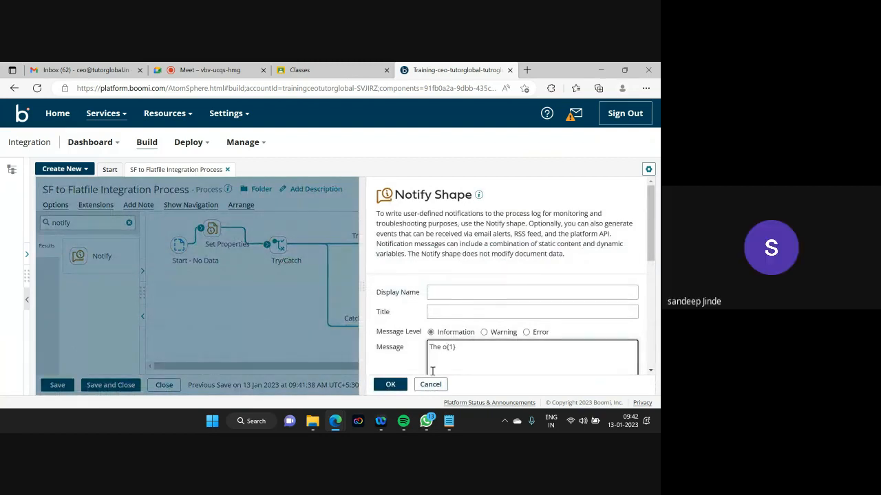
pyautogui.press('BackSpace')
pyautogui.write('proce')
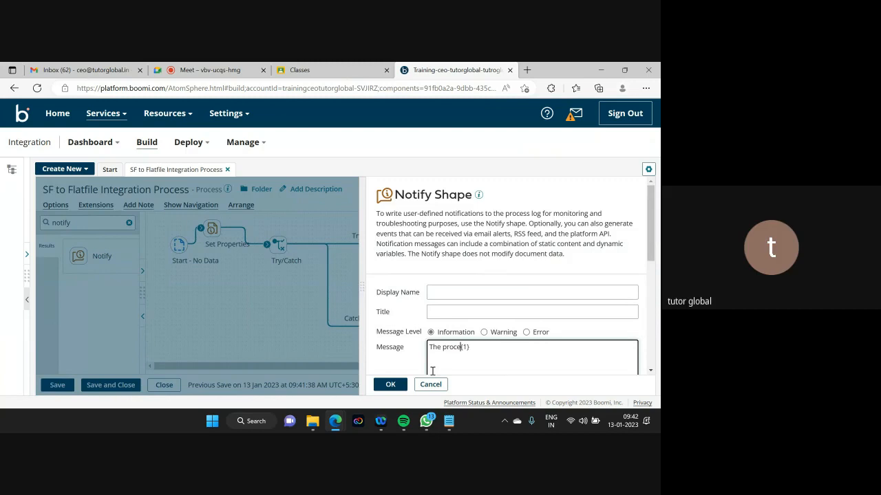
pyautogui.write('ss name is -->')
pyautogui.scroll(-3, 644, 249)
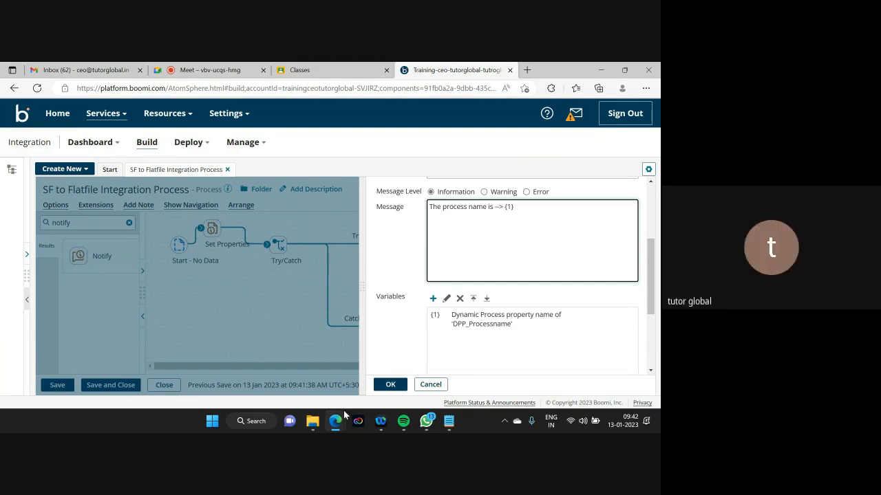
pyautogui.click(387, 384)
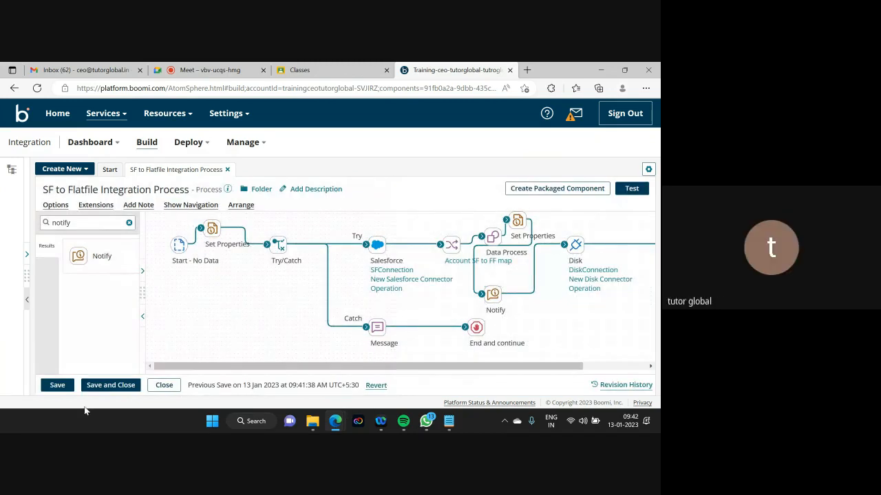
# - Save the process and run a new test
pyautogui.click(57, 385)
pyautogui.click(632, 188)
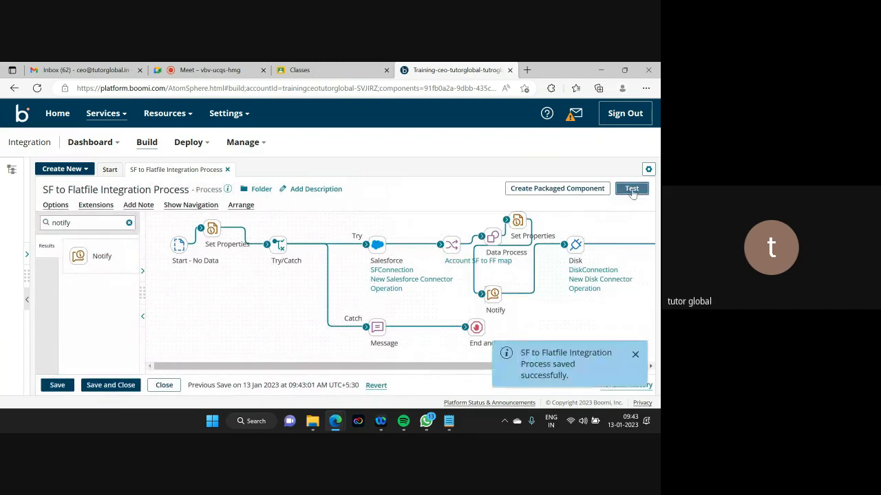
pyautogui.click(126, 177)
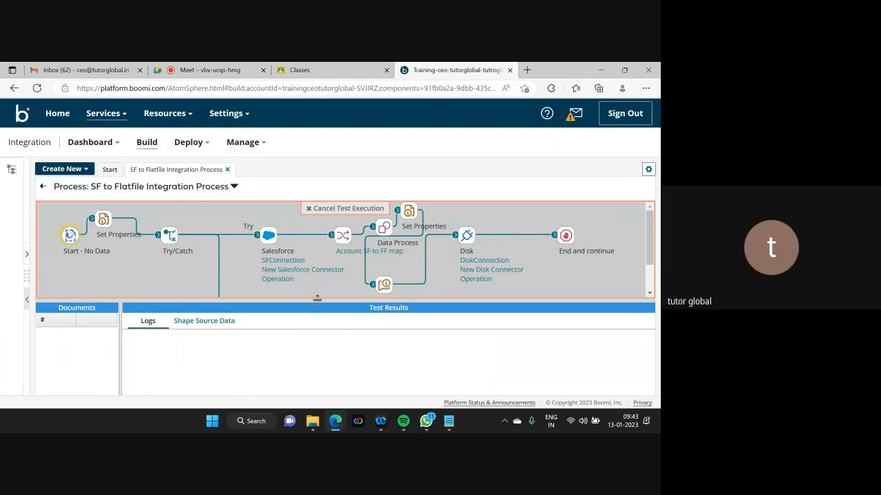
# - Open the Notify log reading 'The process name is --> SF to Flatfile Integration Process'
pyautogui.moveTo(317, 298); pyautogui.dragTo(319, 370)
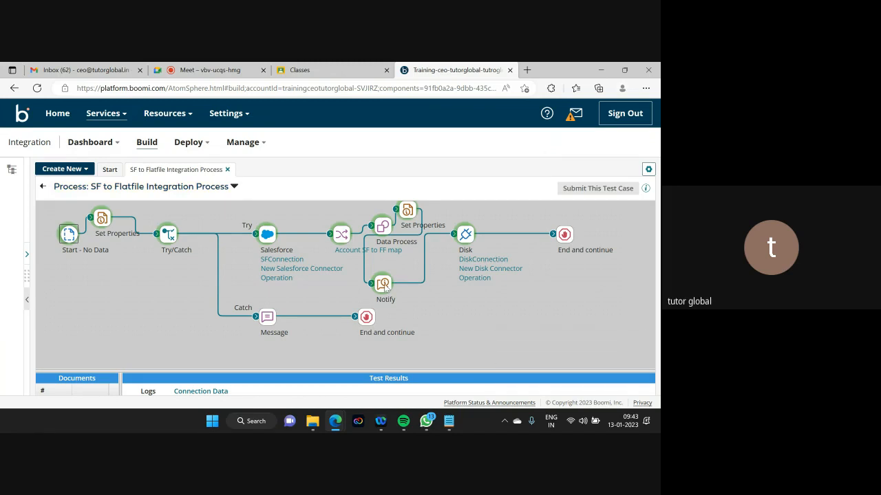
pyautogui.click(384, 287)
pyautogui.moveTo(345, 369); pyautogui.dragTo(343, 253)
pyautogui.click(506, 337)
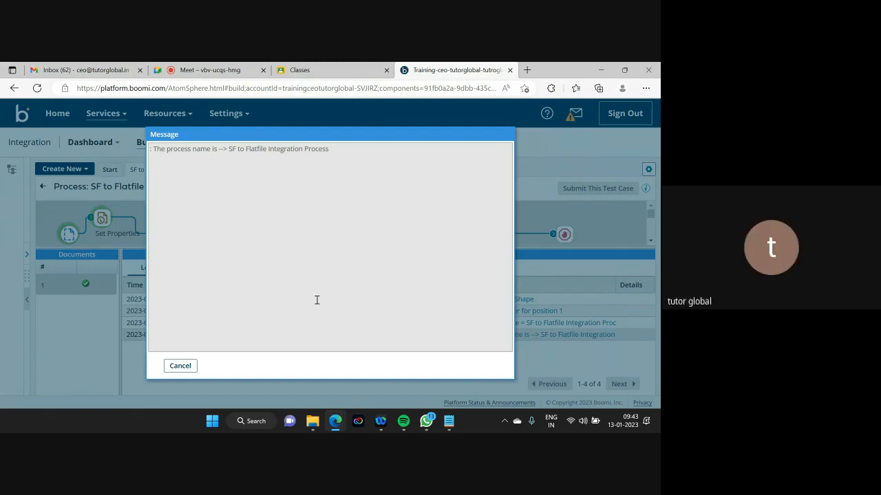
# - Close the log message and test results, leave test mode, and dismiss the Notify panel unchanged
pyautogui.click(181, 366)
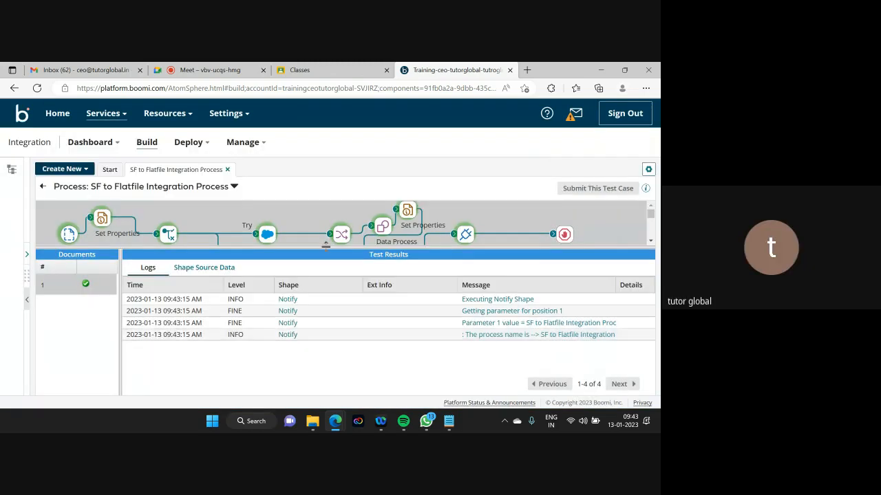
pyautogui.click(345, 268)
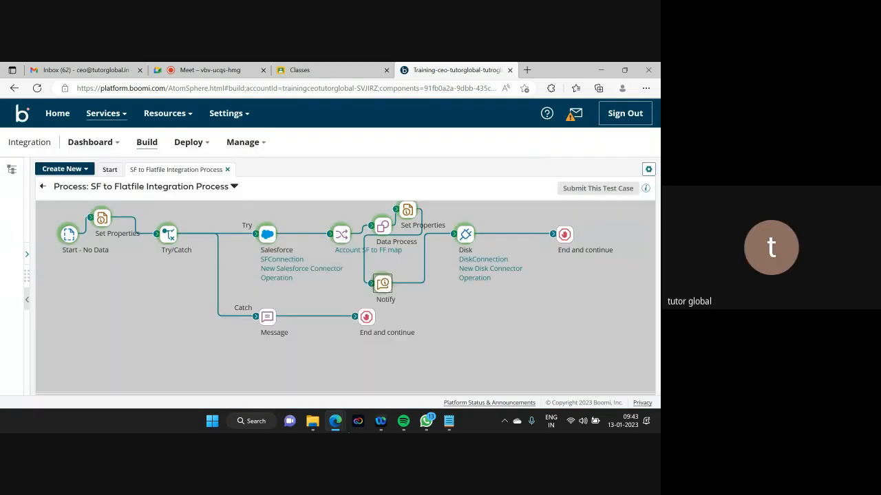
pyautogui.click(43, 188)
pyautogui.click(491, 295)
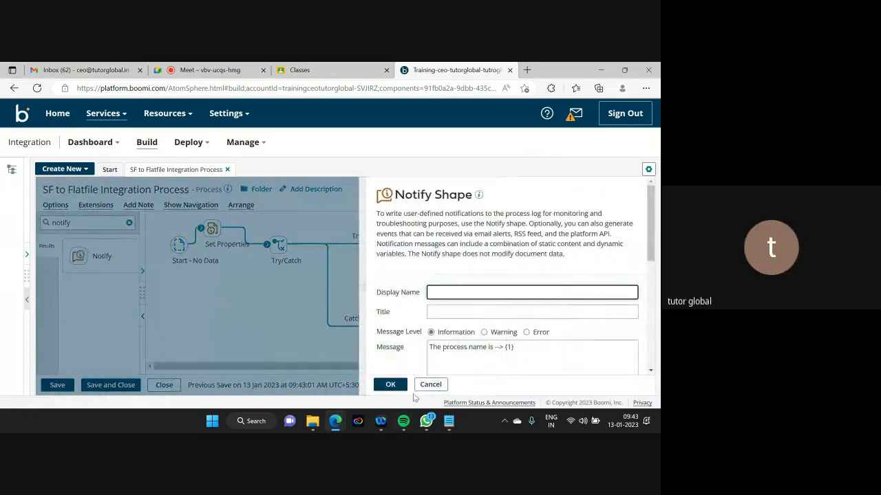
pyautogui.click(431, 385)
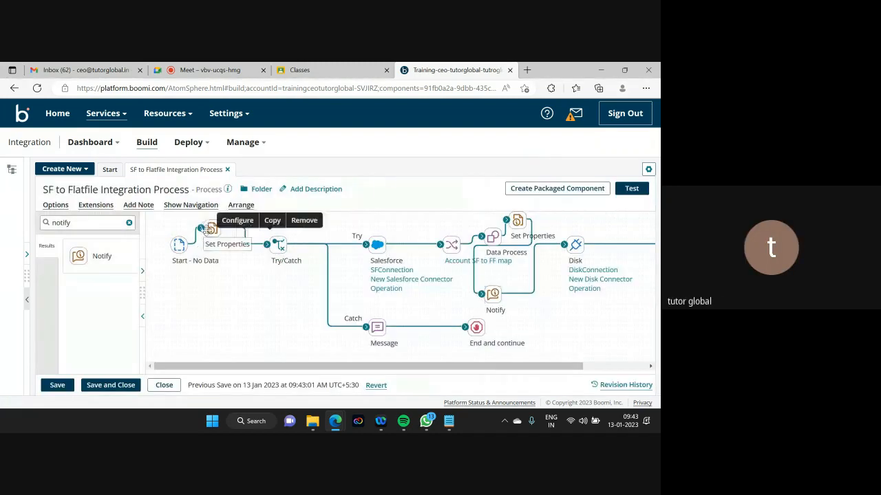
# - Add Dynamic Process Property DPP_Atomname to the first Set Properties step
pyautogui.click(208, 229)
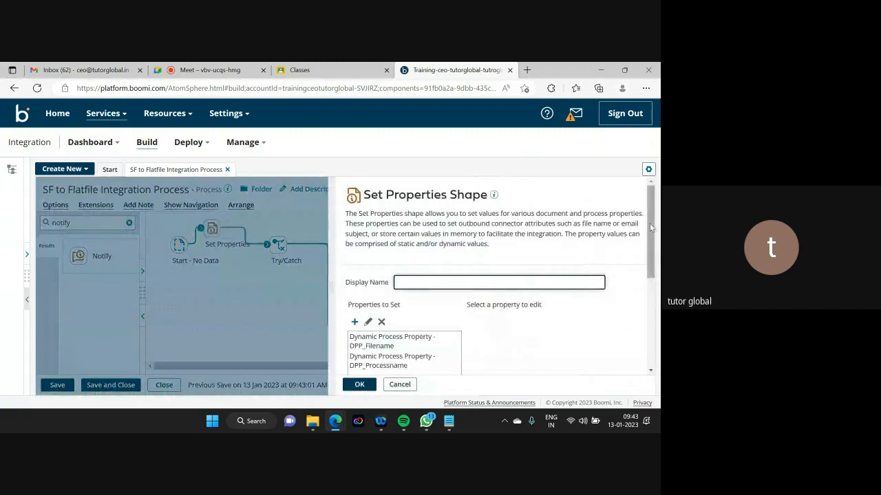
pyautogui.moveTo(651, 228); pyautogui.dragTo(652, 281)
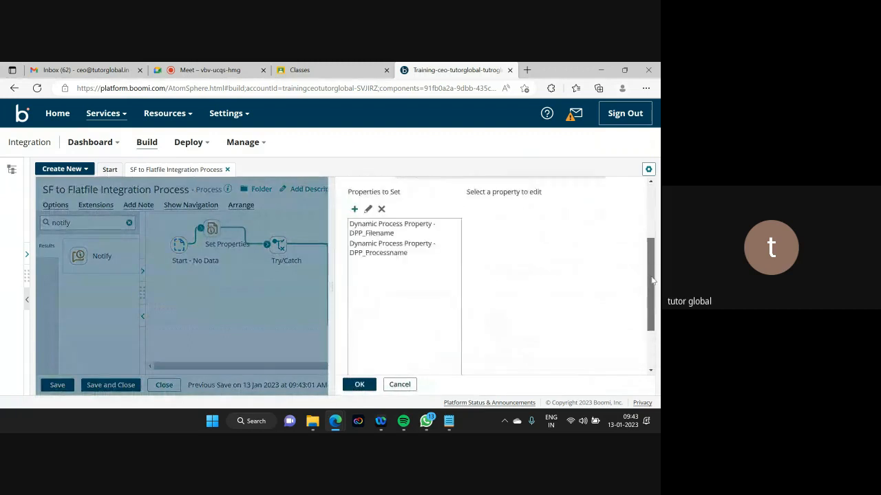
pyautogui.click(354, 210)
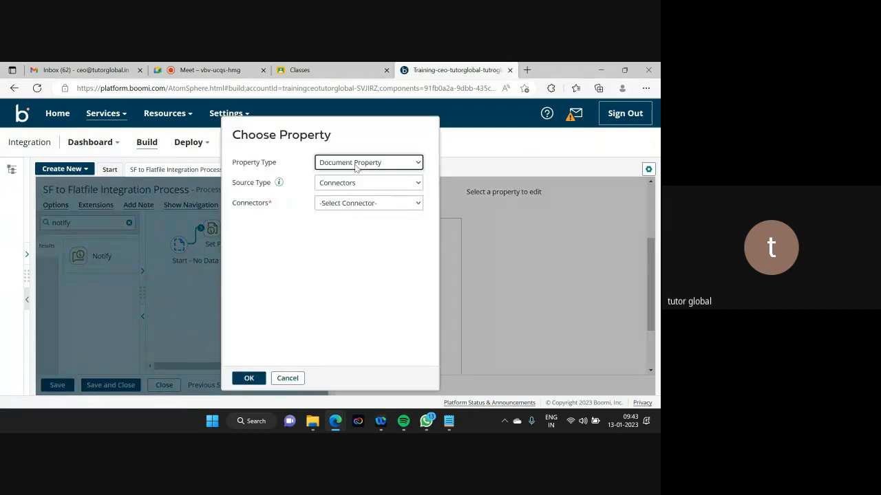
pyautogui.click(356, 163)
pyautogui.click(344, 197)
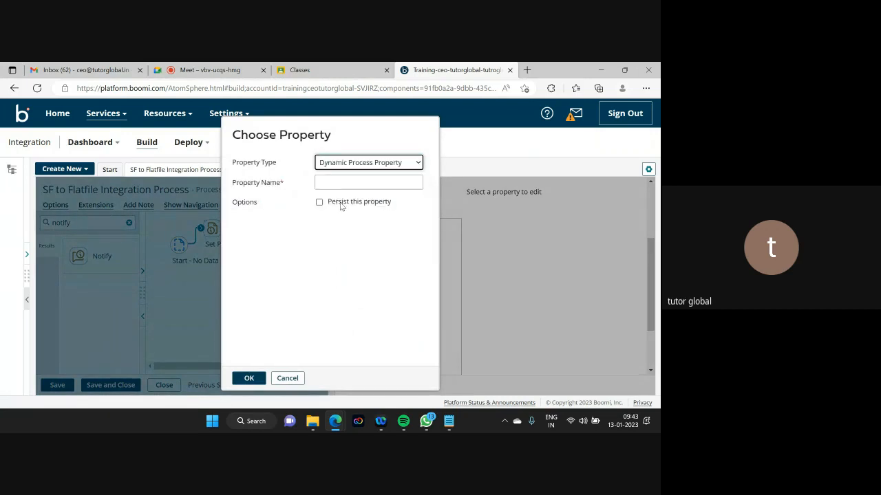
pyautogui.click(329, 182)
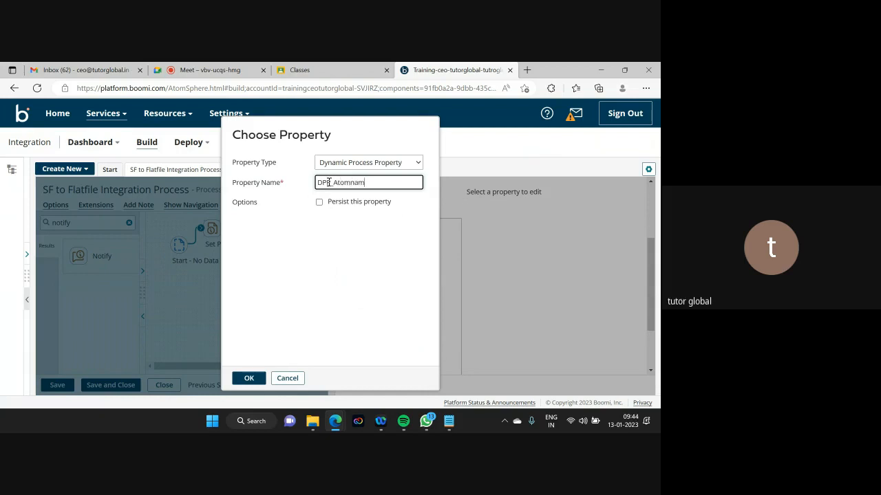
pyautogui.moveTo(374, 183); pyautogui.dragTo(316, 184)
pyautogui.hotkey('ctrl', 'c')
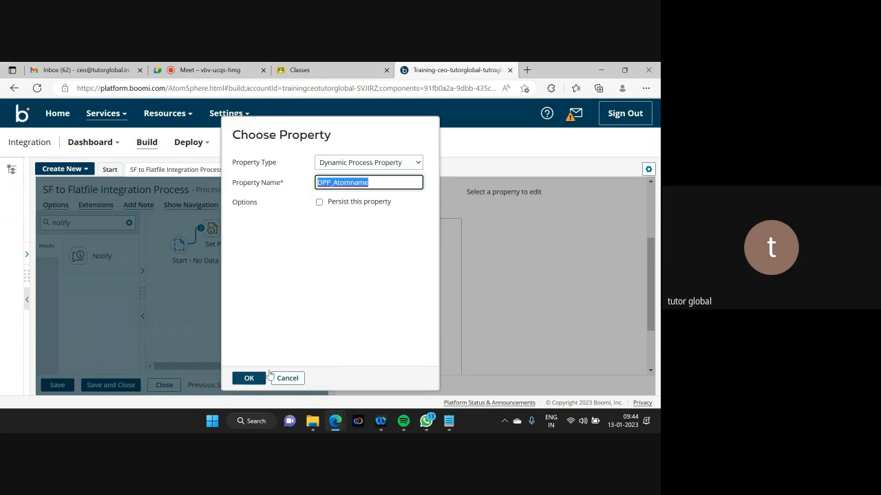
pyautogui.click(241, 379)
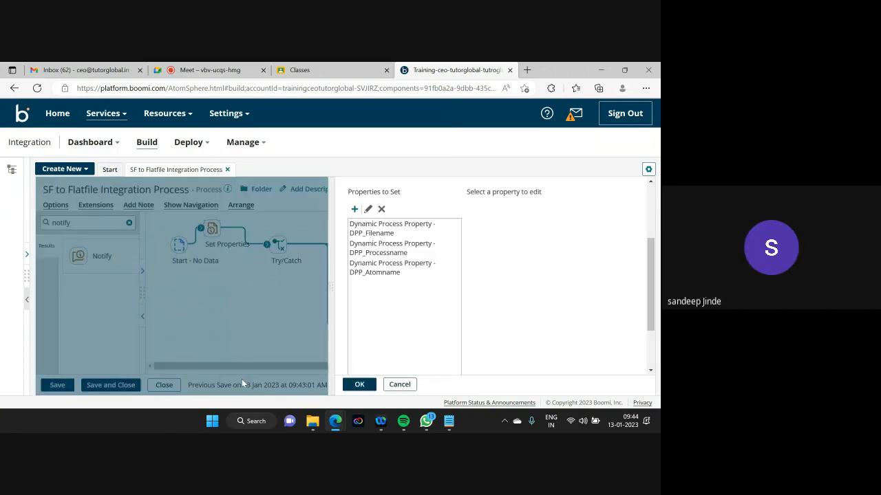
# - Give DPP_Atomname the Execution Property value Atom Name and confirm Set Properties
pyautogui.click(369, 274)
pyautogui.click(470, 209)
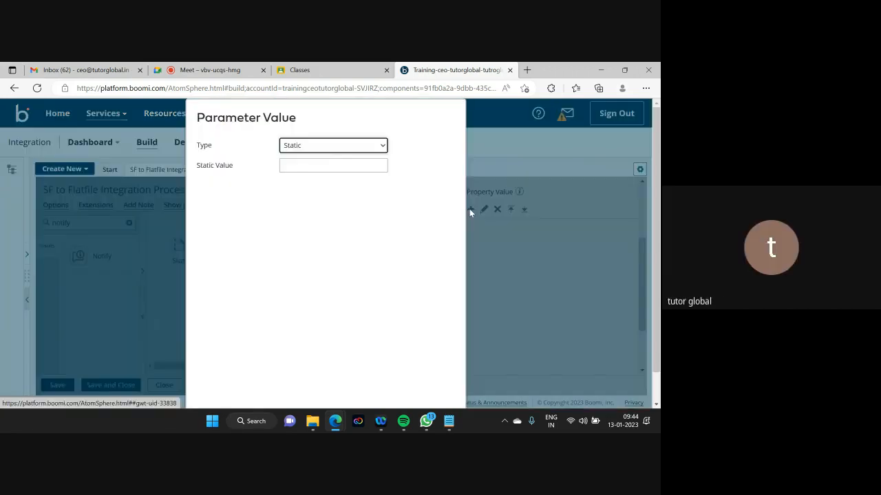
pyautogui.click(325, 145)
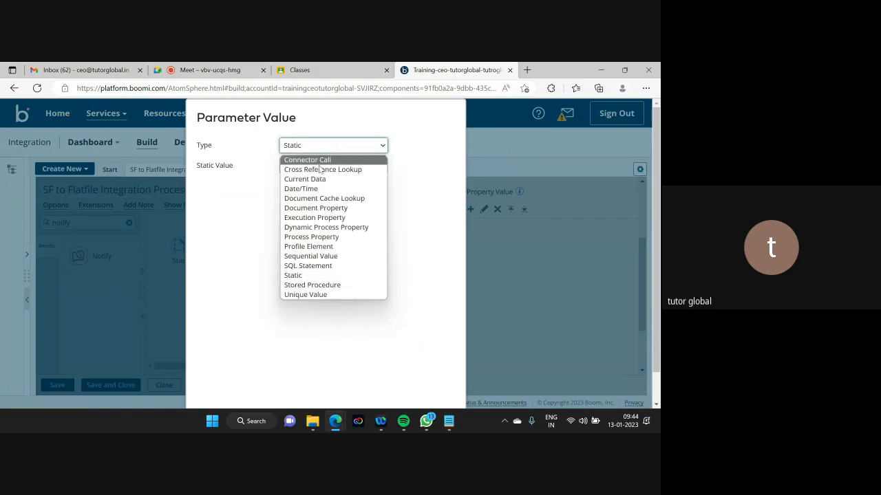
pyautogui.click(311, 218)
pyautogui.click(307, 167)
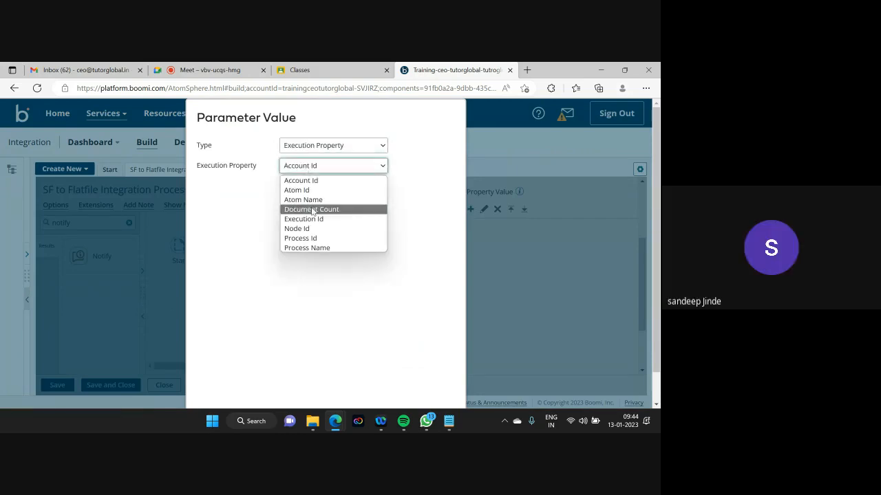
pyautogui.click(306, 201)
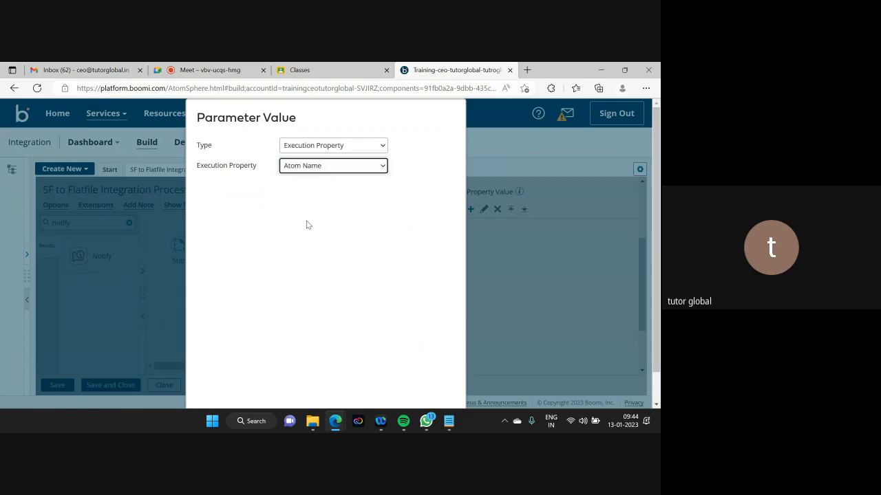
pyautogui.scroll(-1, 651, 256)
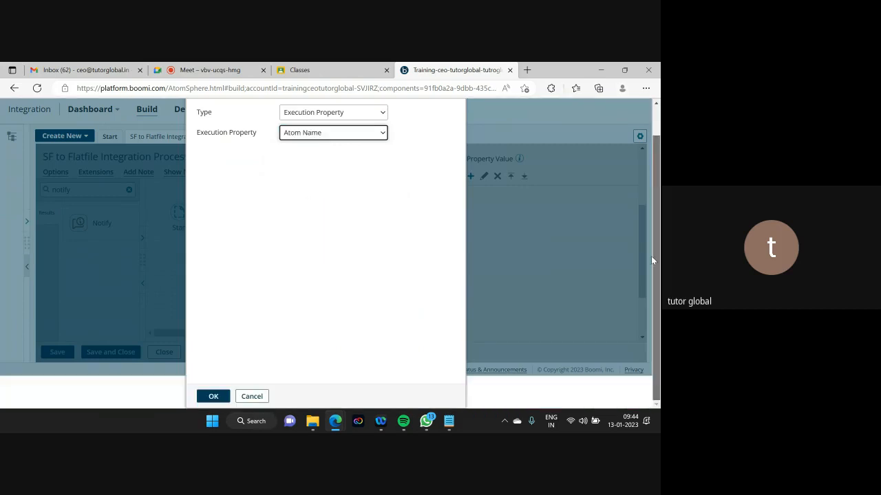
pyautogui.click(214, 397)
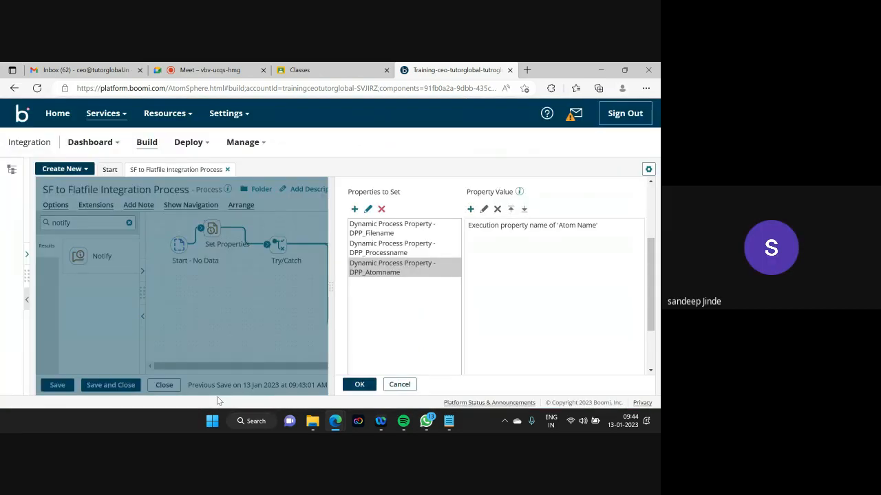
pyautogui.click(359, 385)
# - Add a new Notify message line 'The atom name is ---> {2}'
pyautogui.moveTo(478, 316)
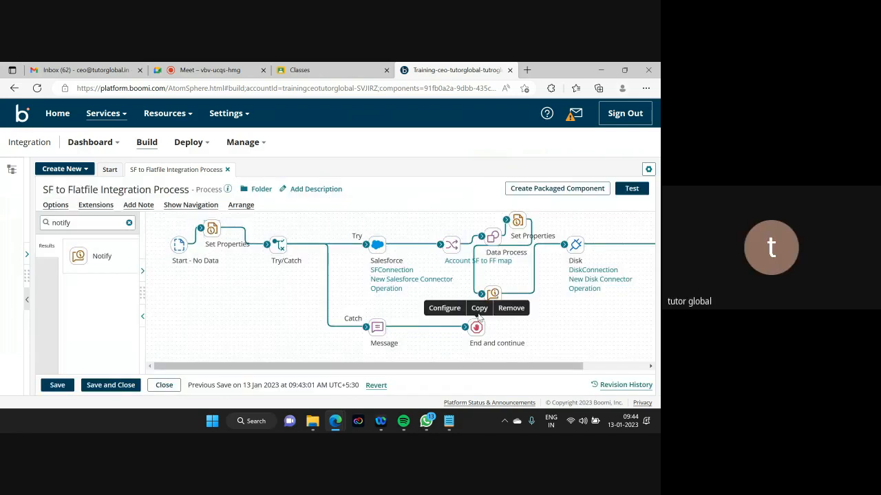
pyautogui.click(490, 298)
pyautogui.scroll(-2, 648, 262)
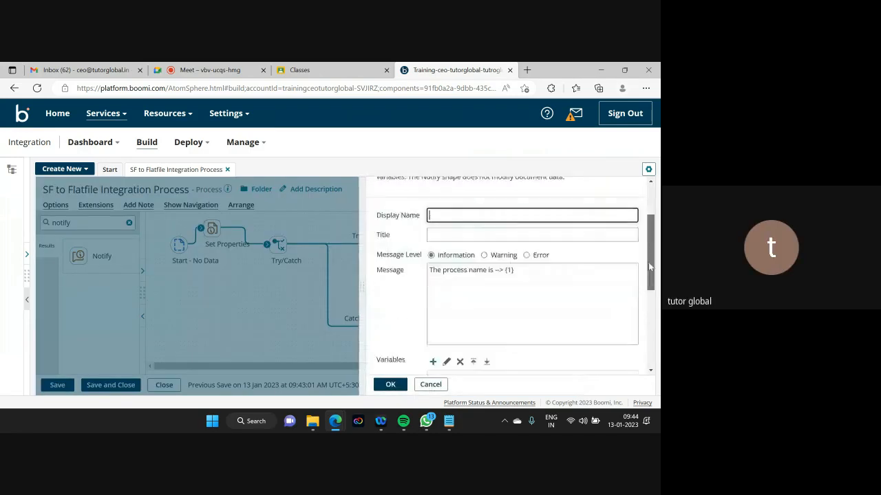
pyautogui.scroll(-1, 648, 262)
pyautogui.click(523, 240)
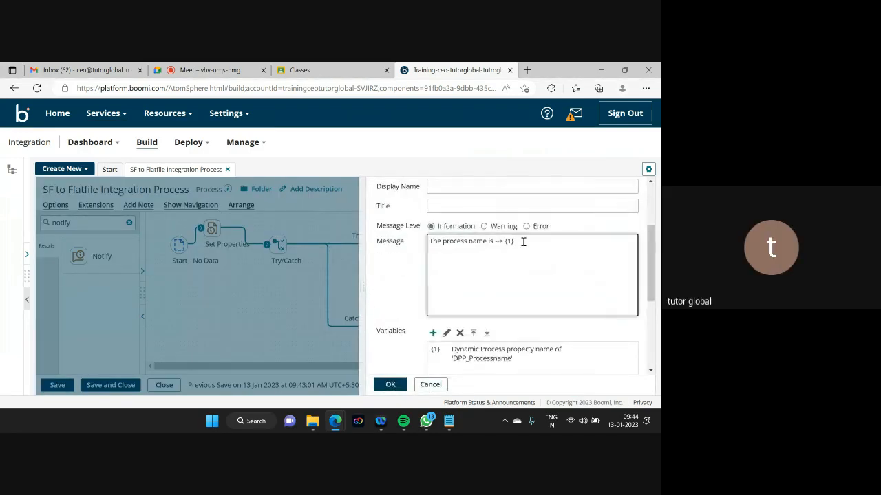
pyautogui.press('Return')
pyautogui.write('The atom name is')
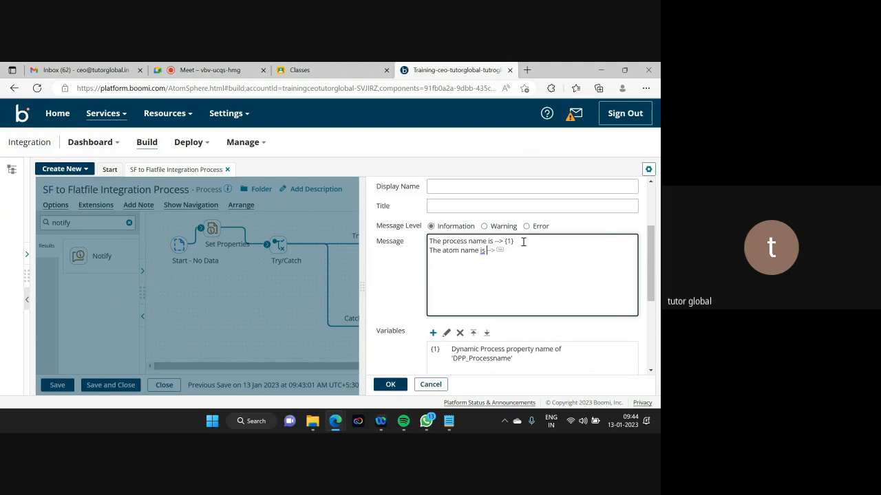
pyautogui.write(' ---> {2}')
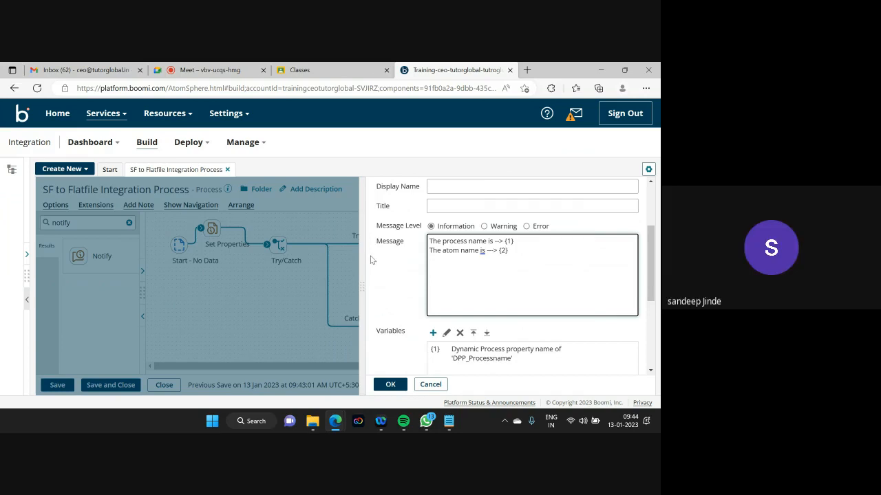
pyautogui.scroll(-1, 440, 280)
# - Bind {2} to Dynamic Process Property DPP_Atomname and confirm the Notify settings
pyautogui.click(435, 275)
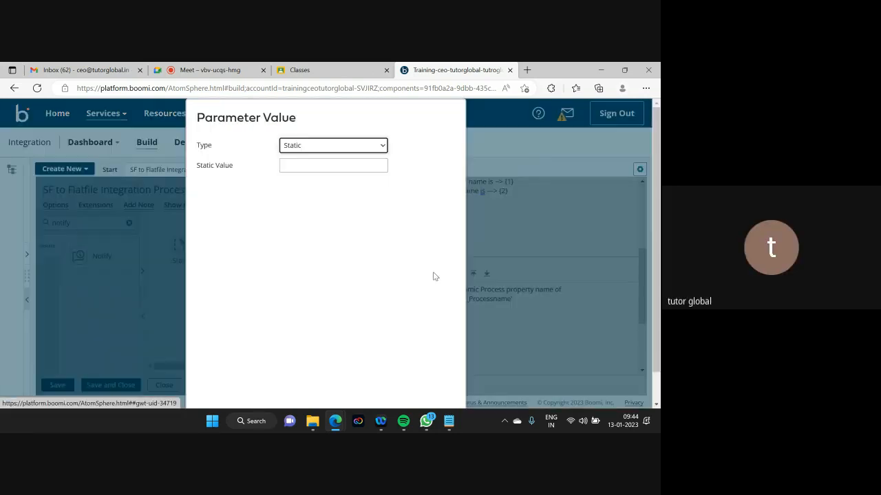
pyautogui.click(313, 146)
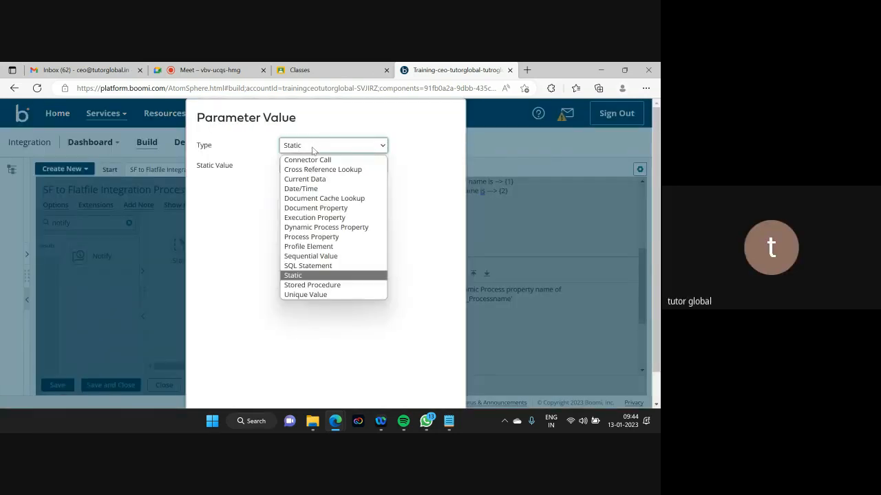
pyautogui.click(320, 229)
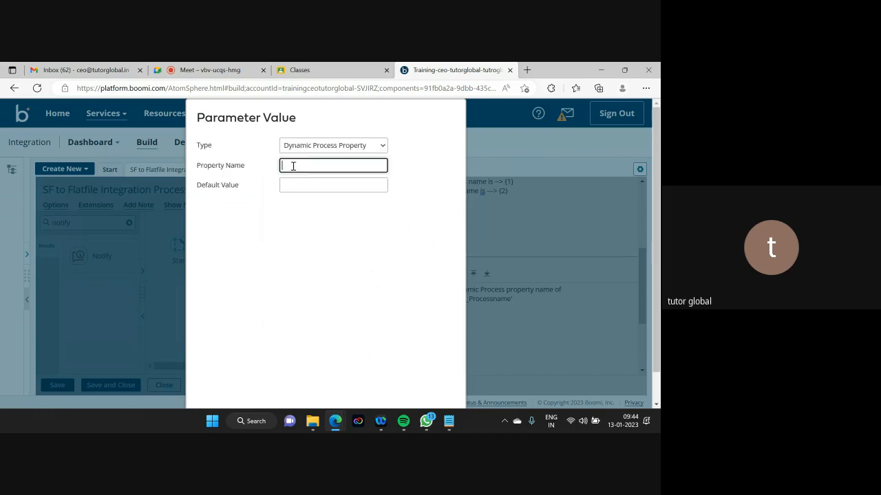
pyautogui.hotkey('ctrl', 'v')
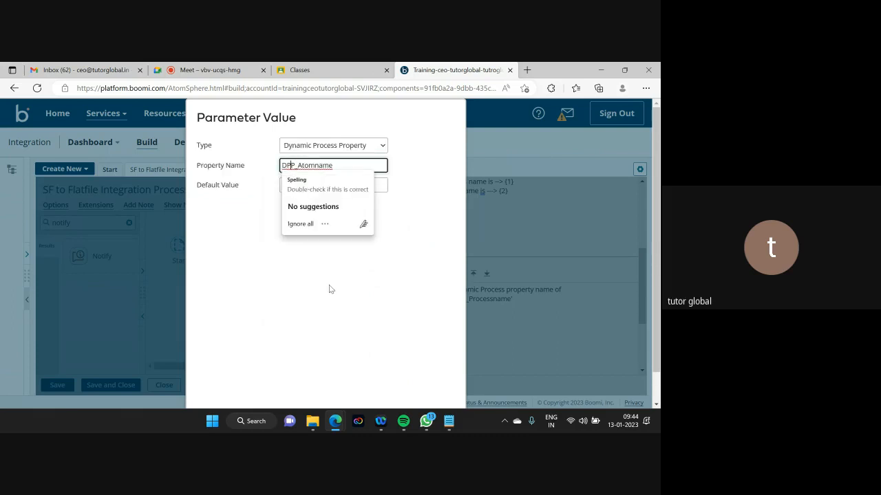
pyautogui.click(329, 284)
pyautogui.scroll(-1, 652, 208)
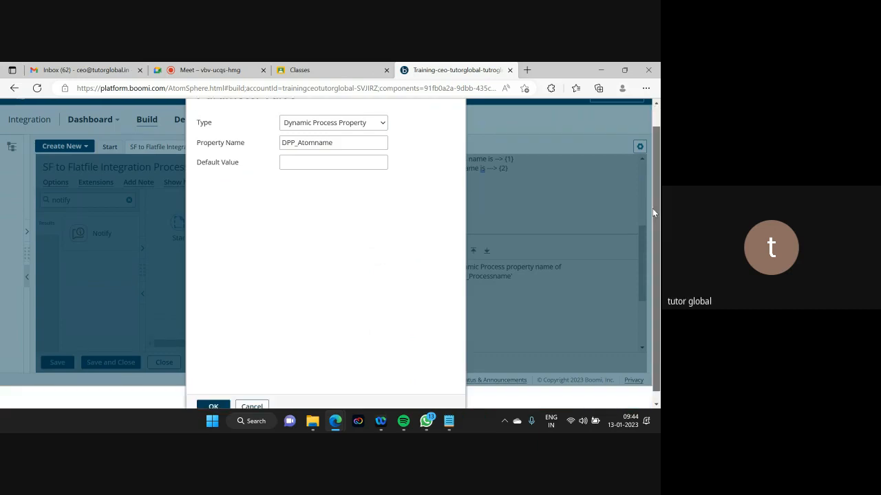
pyautogui.click(214, 397)
pyautogui.click(391, 386)
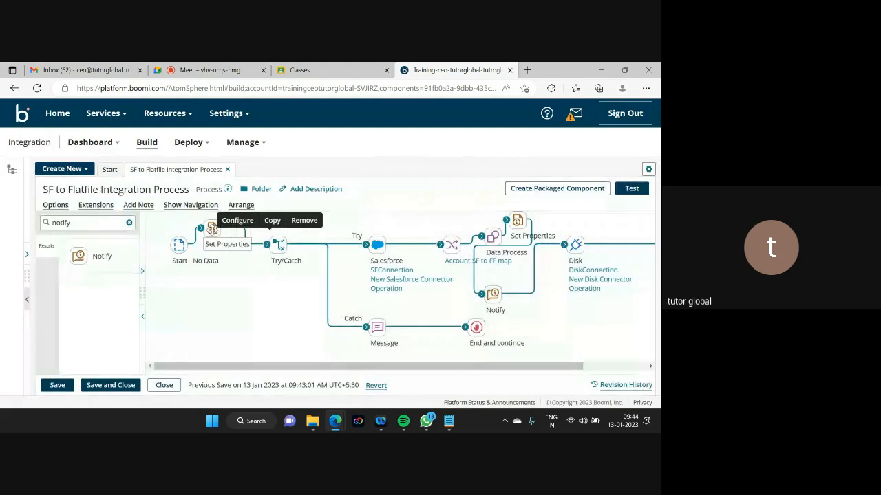
# - Add Dynamic Process Property DPP_Atomid to the first Set Properties step
pyautogui.click(211, 230)
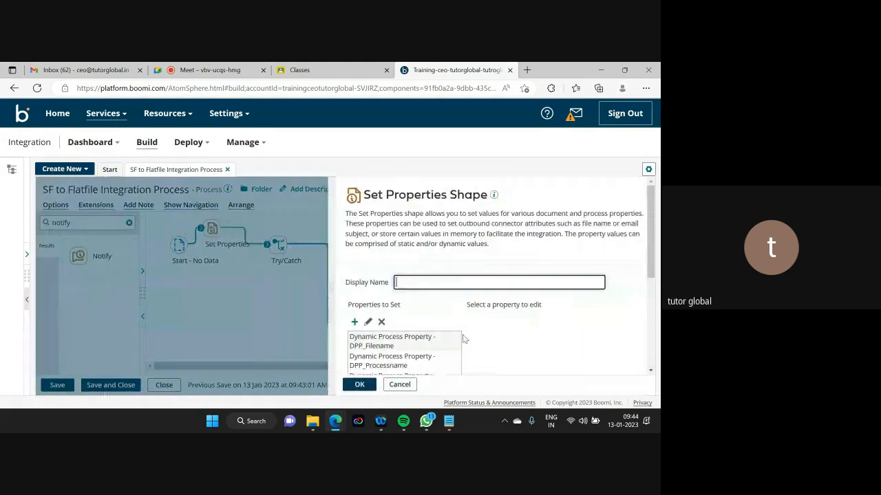
pyautogui.moveTo(651, 253); pyautogui.dragTo(649, 301)
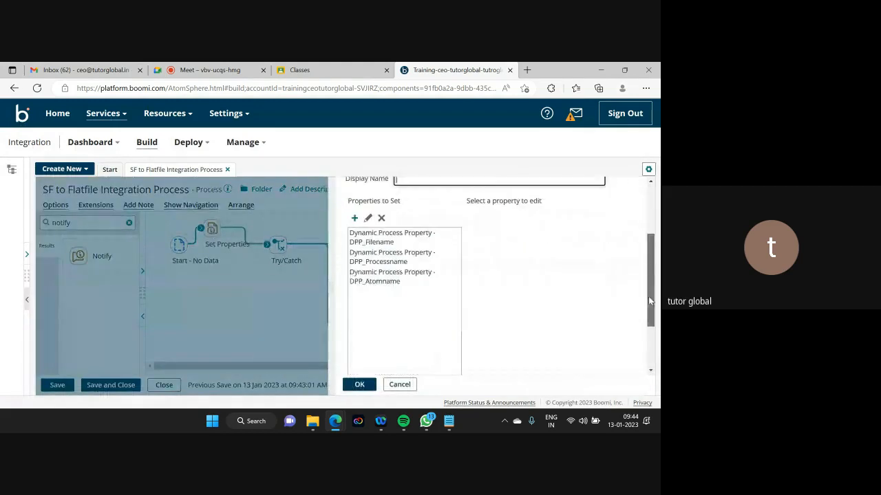
pyautogui.click(355, 217)
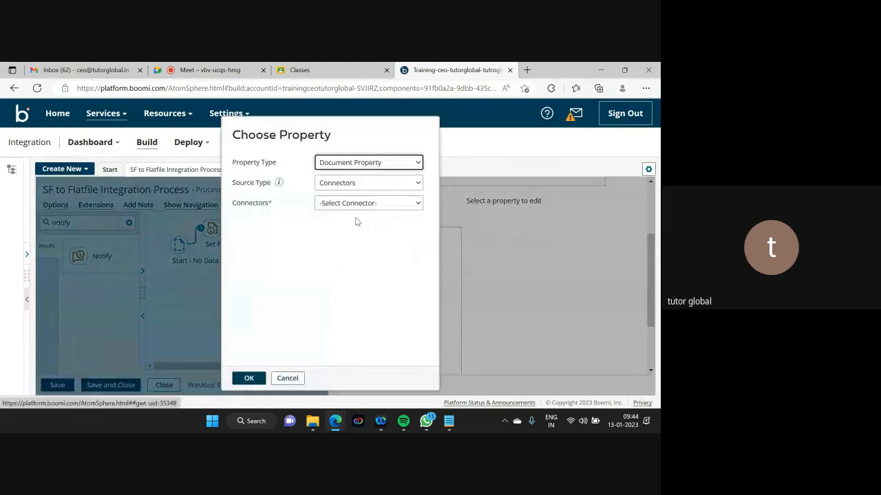
pyautogui.click(367, 163)
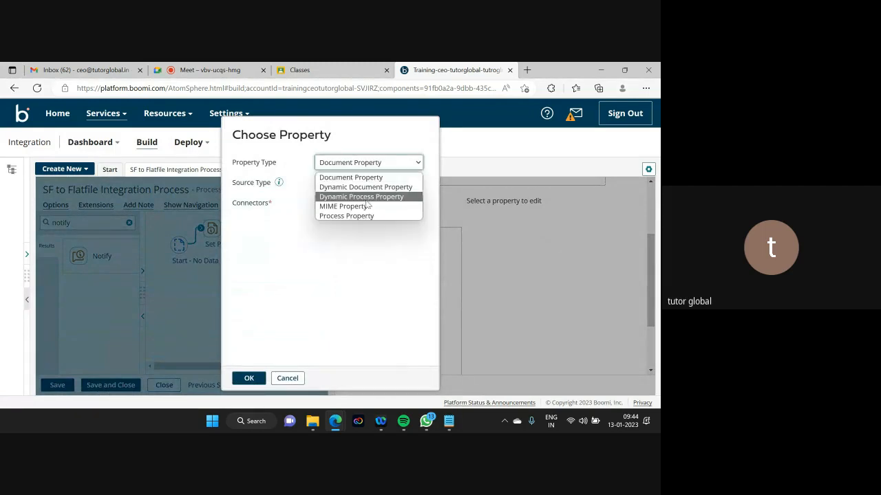
pyautogui.click(368, 196)
pyautogui.click(322, 182)
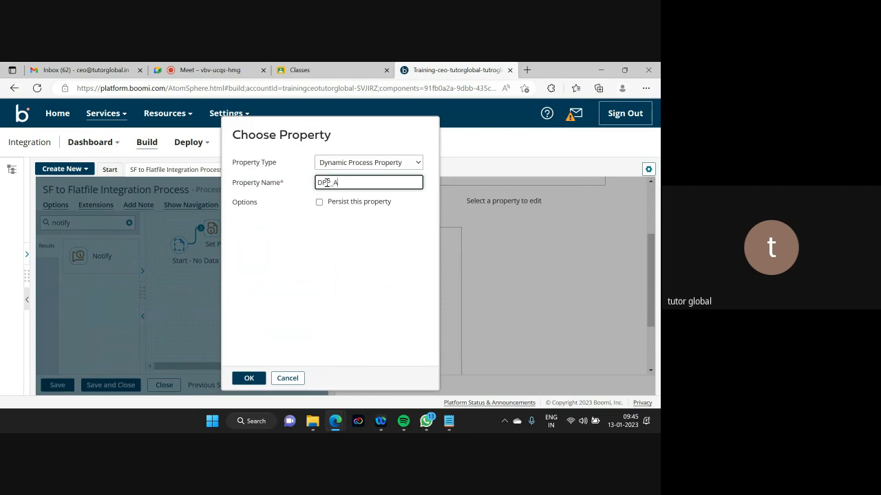
pyautogui.write('mid')
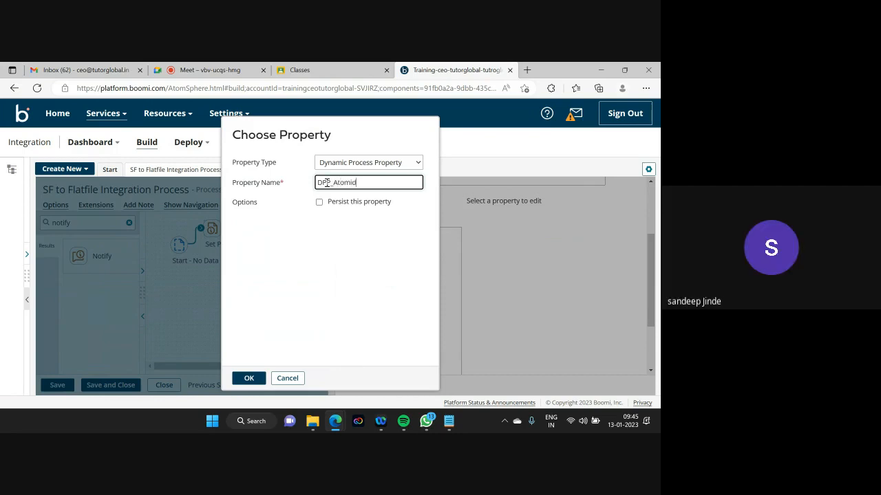
pyautogui.moveTo(366, 182); pyautogui.dragTo(313, 184)
pyautogui.hotkey('ctrl', 'c')
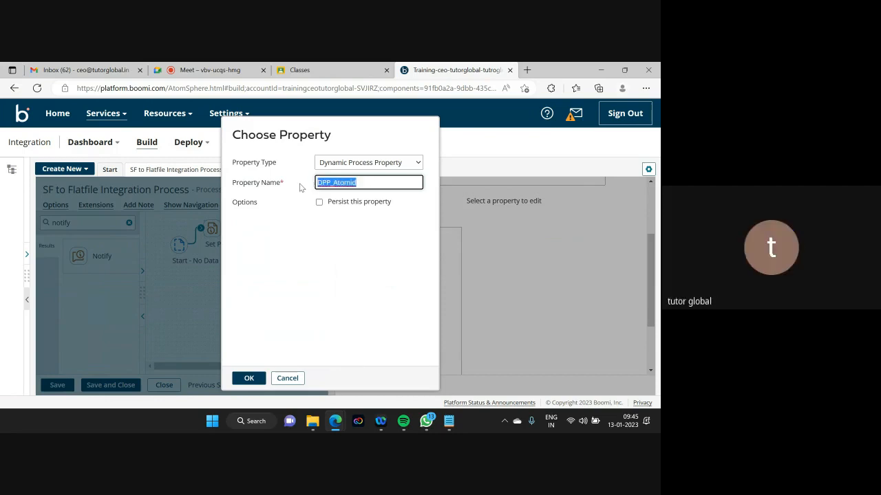
pyautogui.click(247, 378)
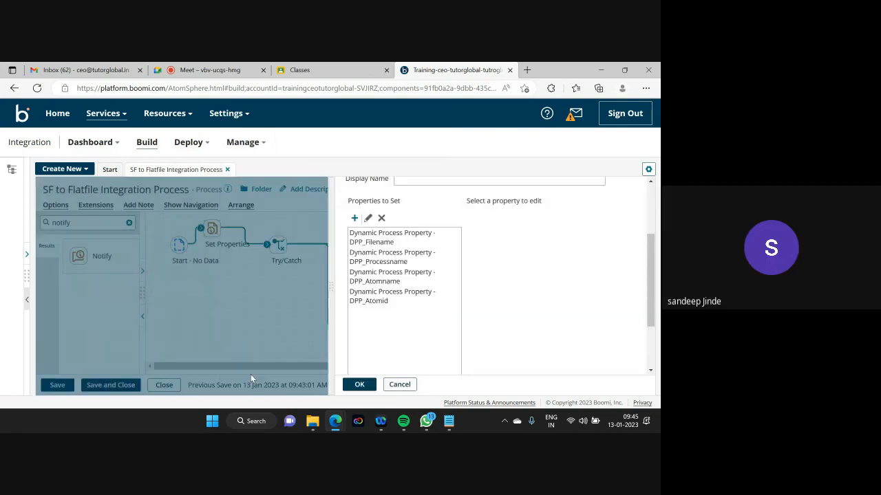
# - Give DPP_Atomid the Execution Property value Atom Id and confirm Set Properties
pyautogui.click(375, 302)
pyautogui.click(471, 218)
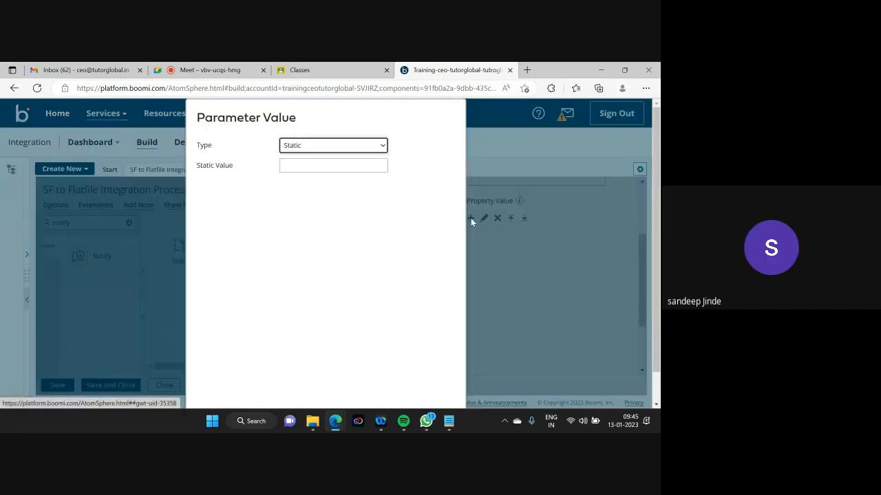
pyautogui.click(323, 145)
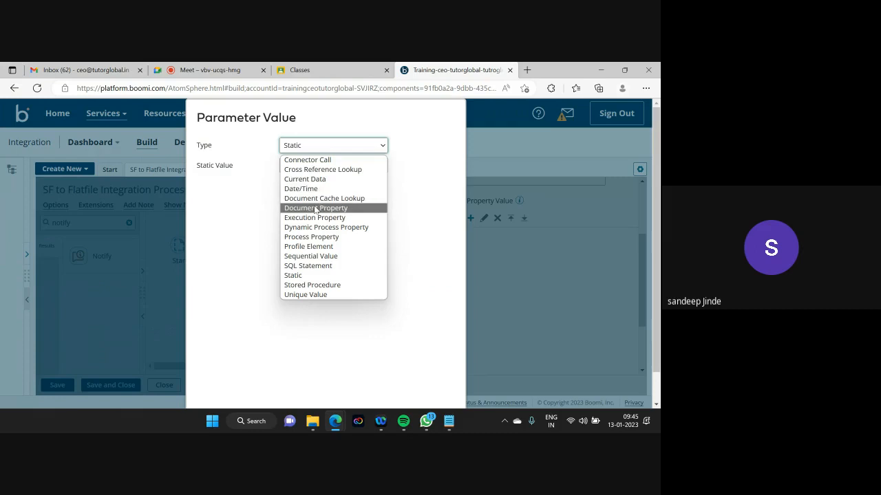
pyautogui.click(313, 218)
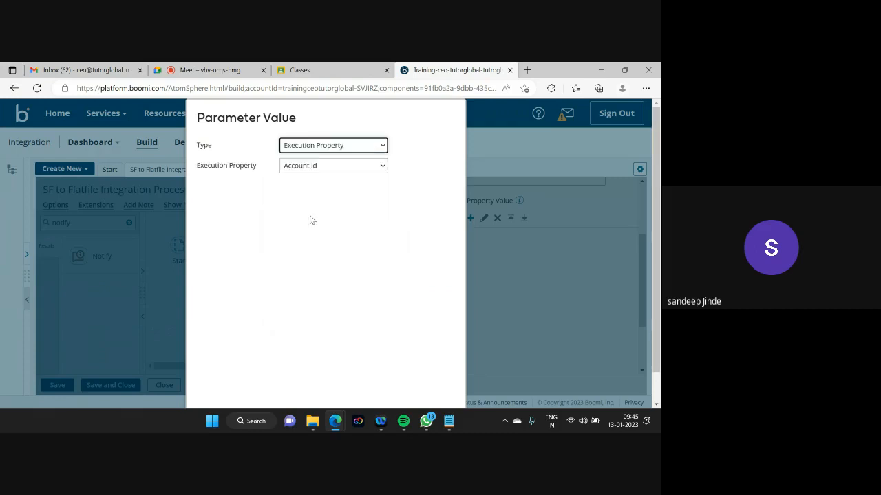
pyautogui.click(337, 167)
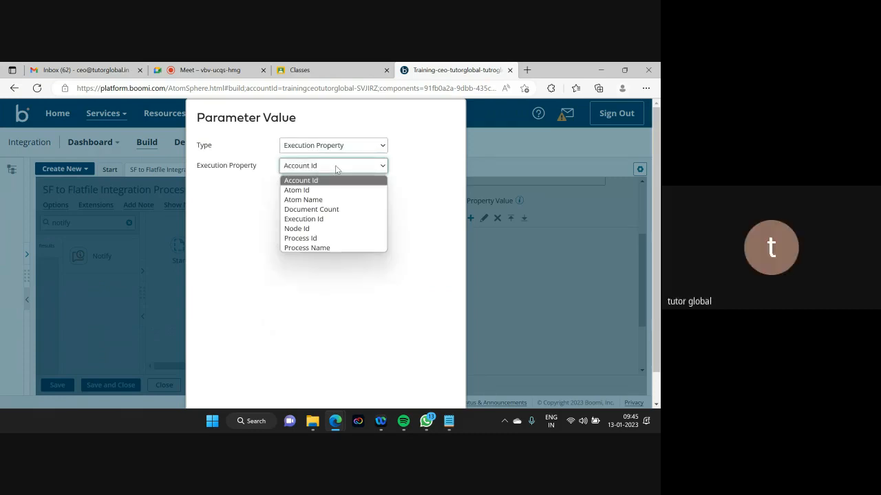
pyautogui.click(314, 190)
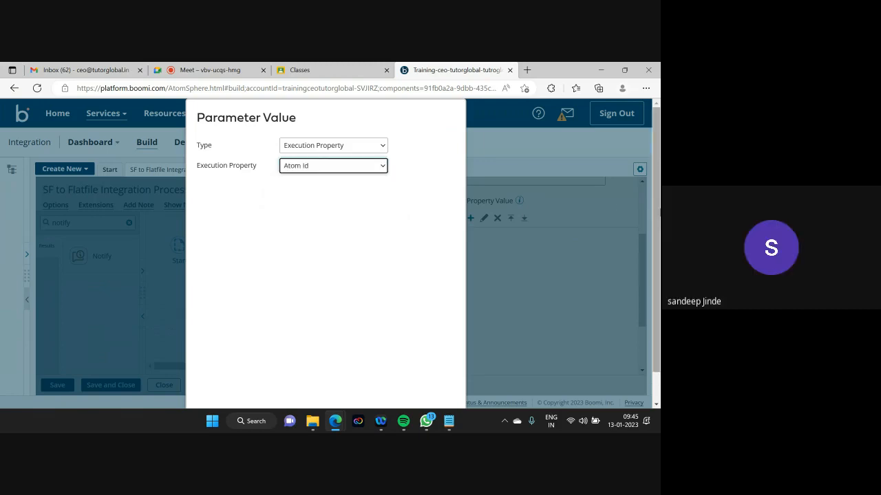
pyautogui.scroll(-2, 651, 199)
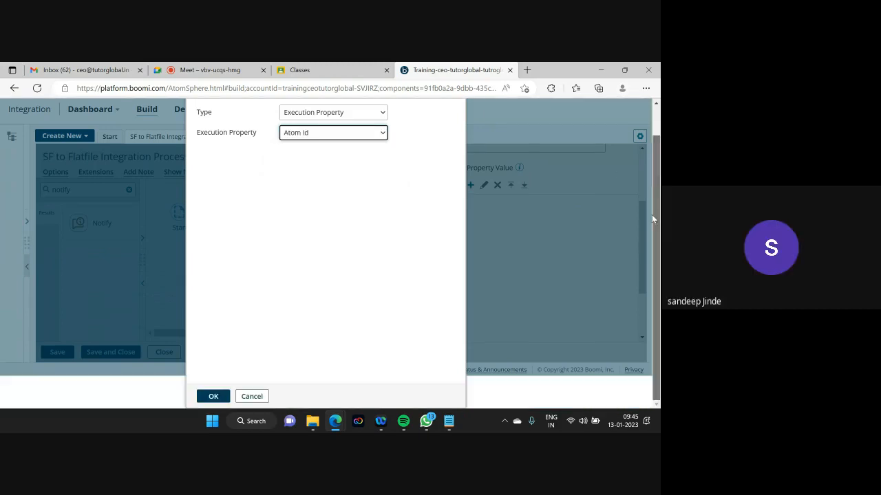
pyautogui.click(212, 396)
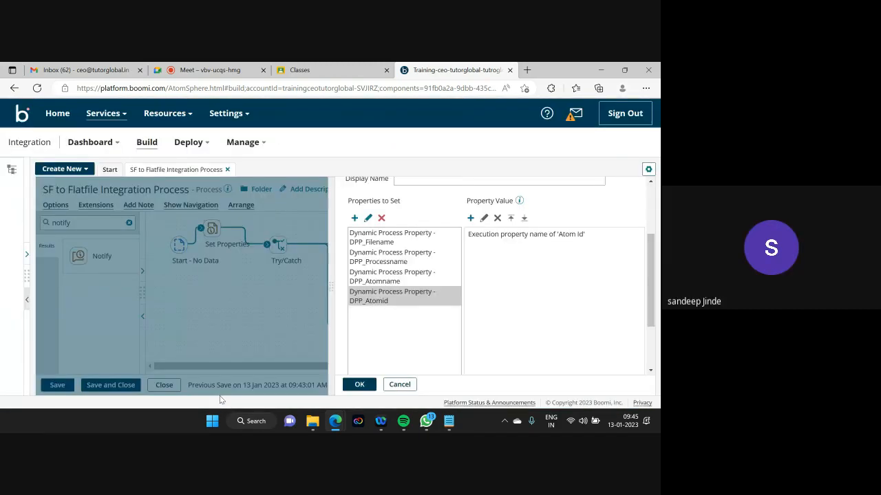
pyautogui.click(360, 385)
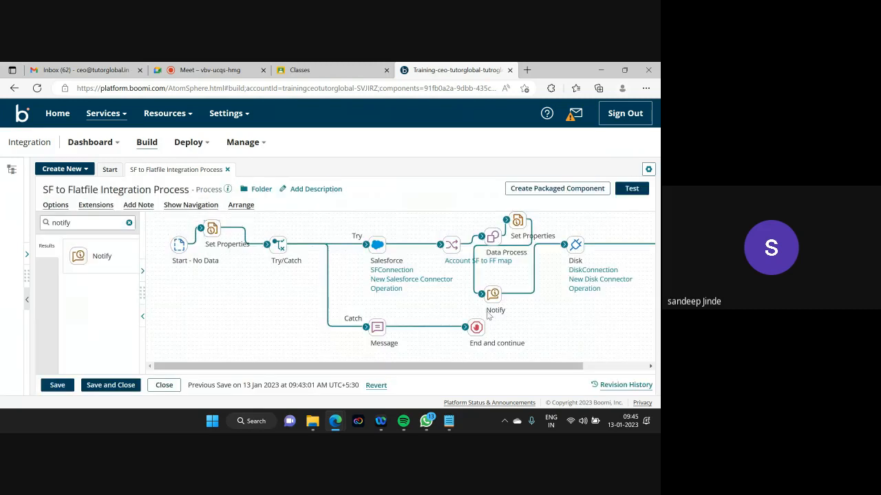
# - Add a new line 'The atom id' to the Notify step's message
pyautogui.click(493, 294)
pyautogui.scroll(-1, 648, 275)
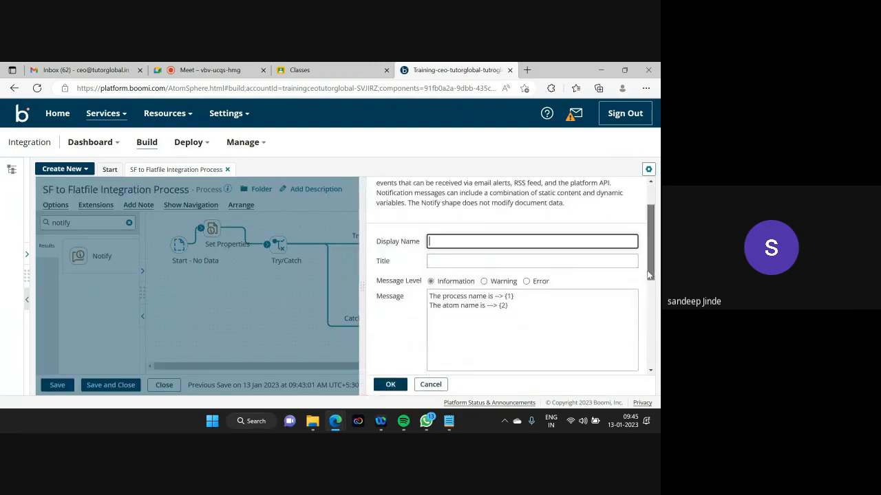
pyautogui.scroll(-1, 647, 274)
pyautogui.click(509, 246)
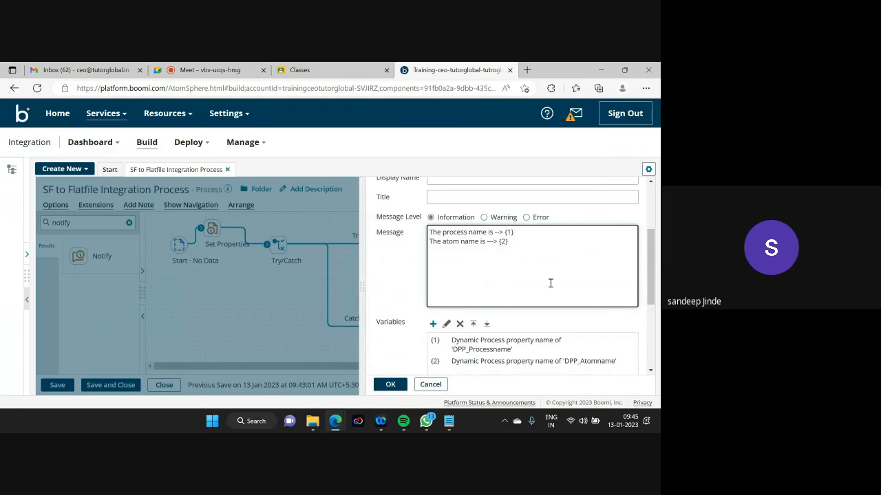
pyautogui.press('Return')
pyautogui.write('The atom id id ---> {3')
# - Bind a third variable to Dynamic Process Property DPP_Atomid and confirm the Notify changes
pyautogui.click(432, 324)
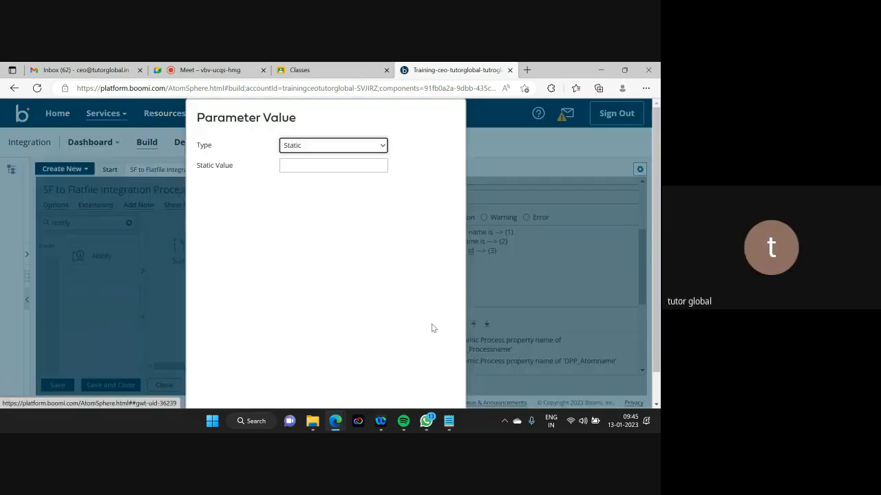
pyautogui.click(335, 144)
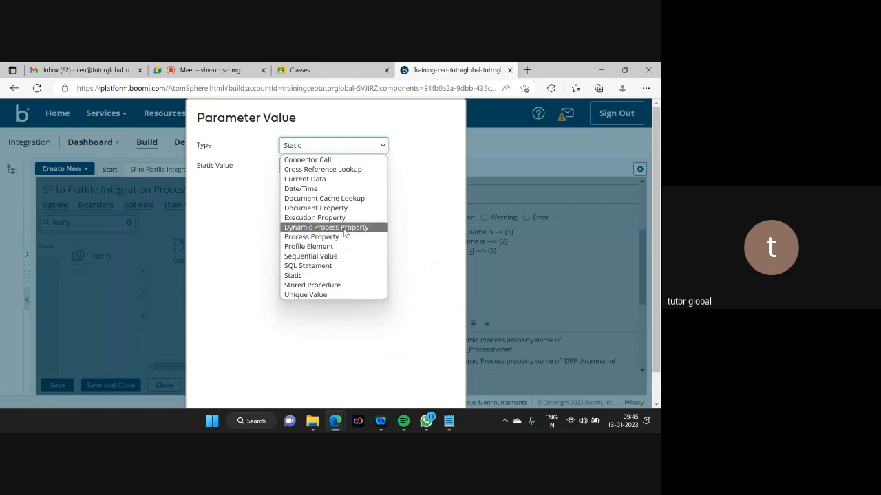
pyautogui.click(342, 228)
pyautogui.hotkey('ctrl', 'v')
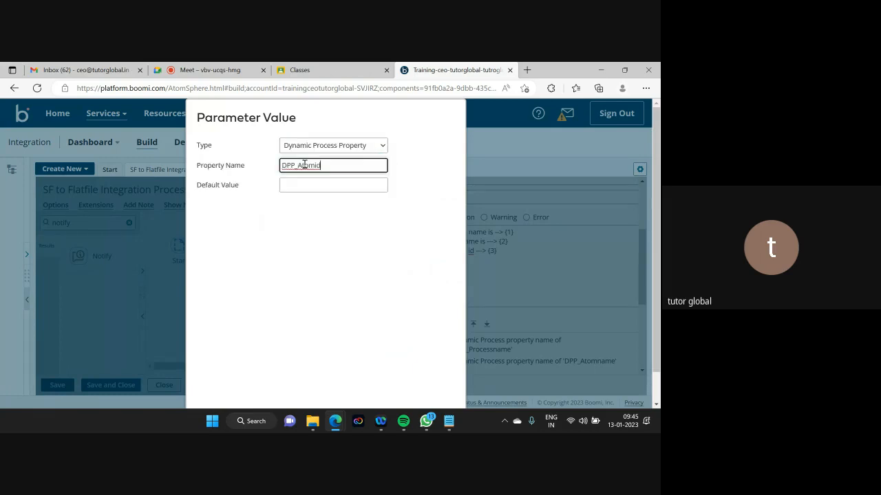
pyautogui.moveTo(656, 194); pyautogui.dragTo(654, 226)
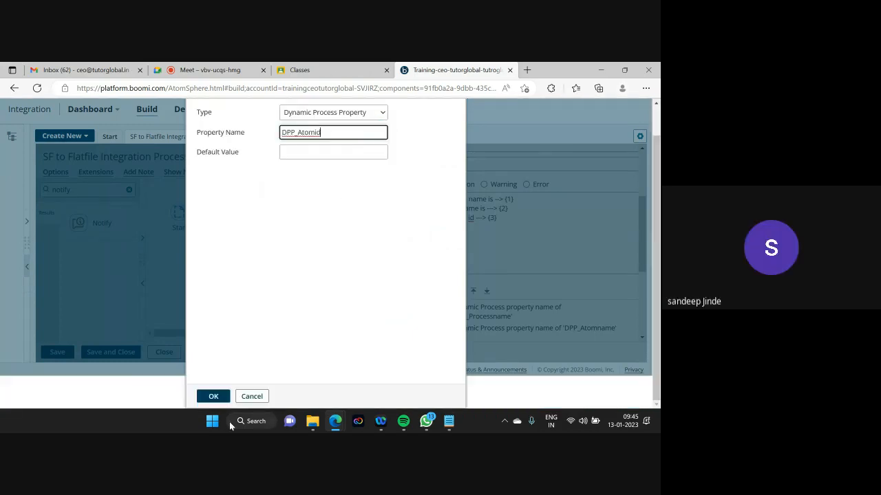
pyautogui.click(219, 394)
pyautogui.click(390, 384)
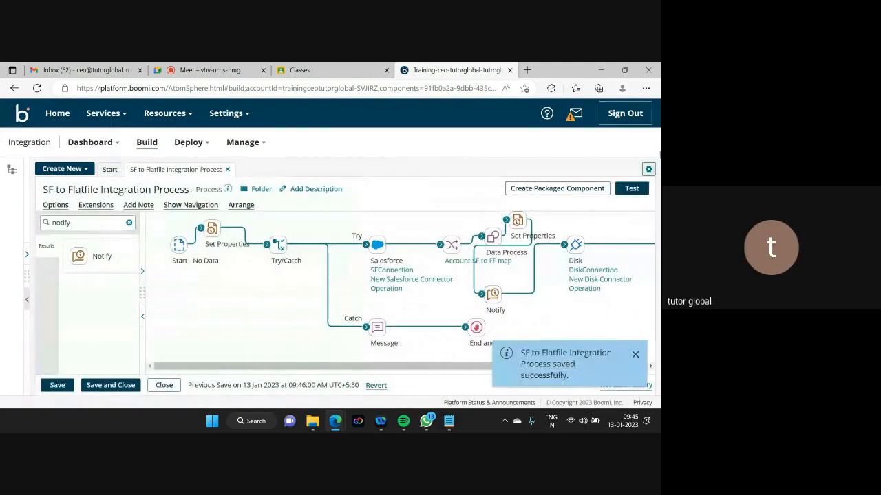
# - Test-run the process on Training_onpremiseatom and show the Notify step's log entries
pyautogui.click(631, 188)
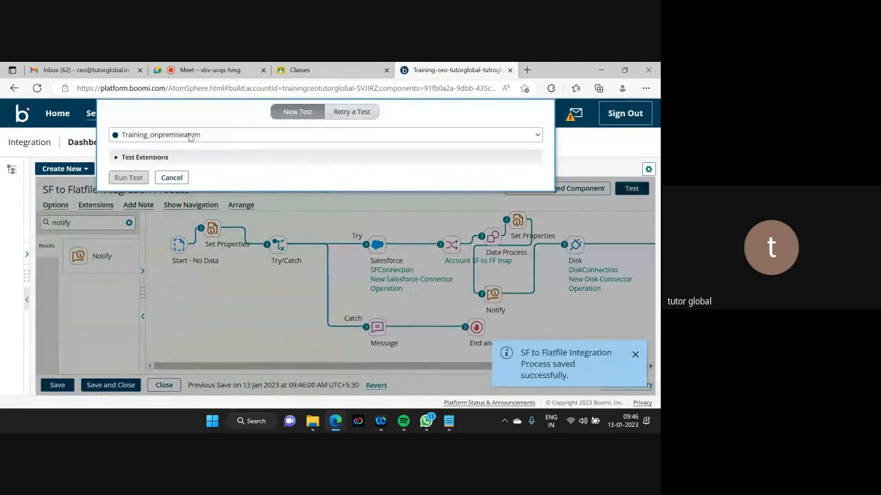
pyautogui.click(135, 179)
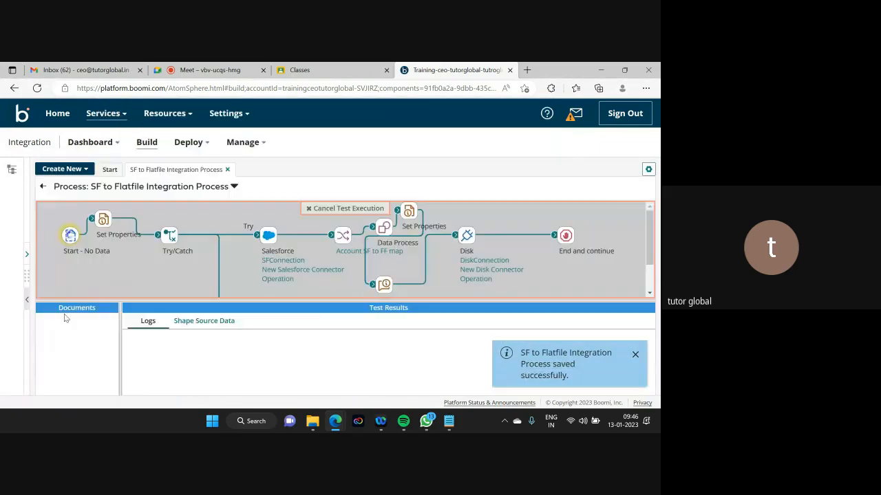
pyautogui.moveTo(290, 298); pyautogui.dragTo(298, 366)
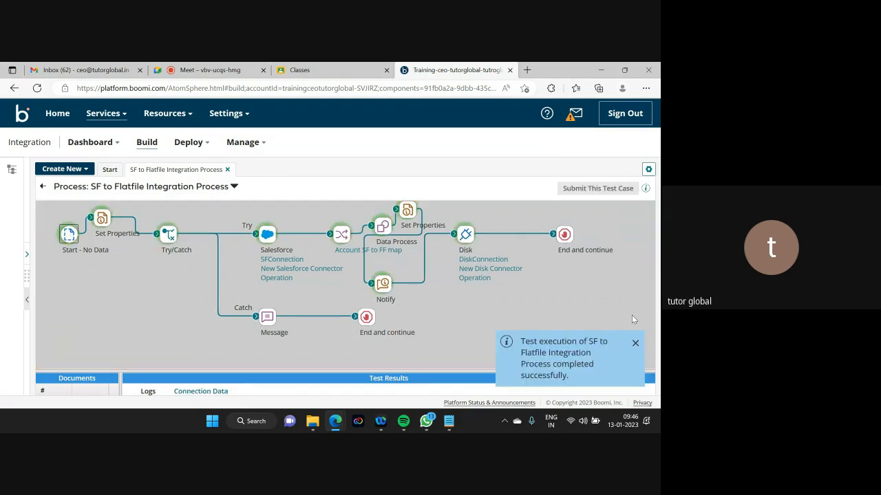
pyautogui.click(390, 287)
pyautogui.click(302, 368)
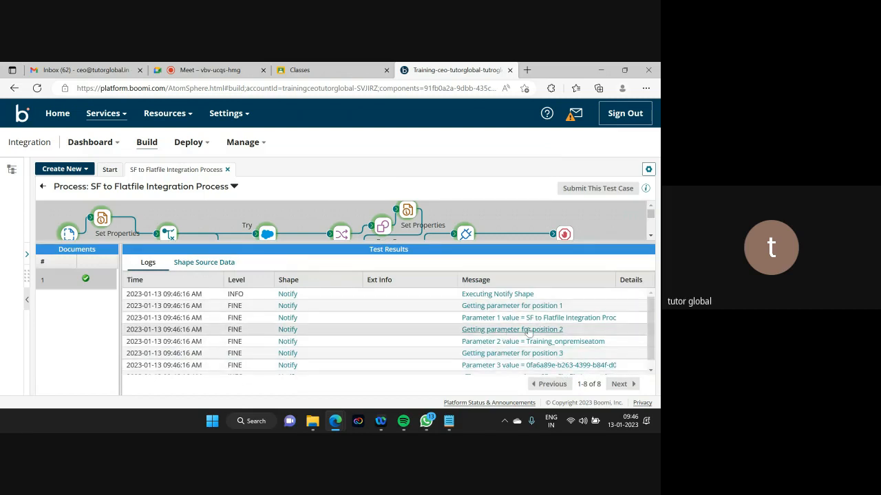
# - Read the full Parameter 2 log message, then close it
pyautogui.click(565, 342)
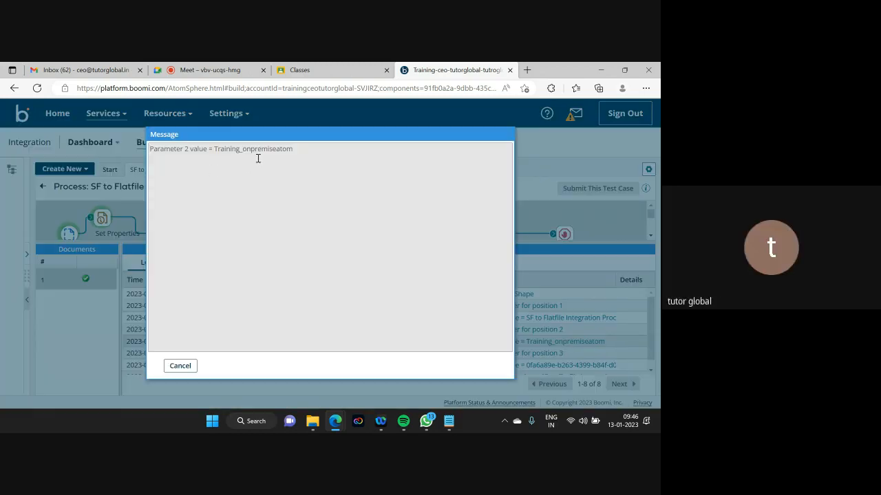
pyautogui.click(183, 369)
pyautogui.moveTo(649, 316); pyautogui.dragTo(649, 334)
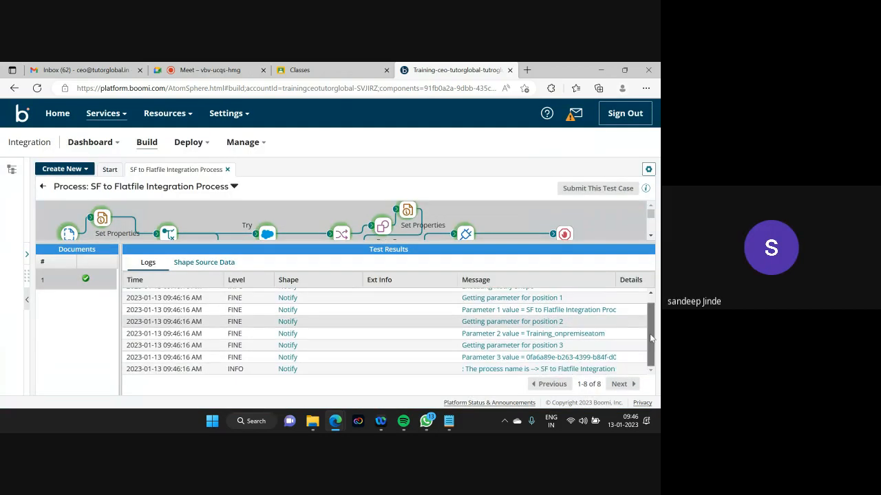
# - Read the final log message's atom id, close it, and enlarge the process diagram
pyautogui.click(578, 368)
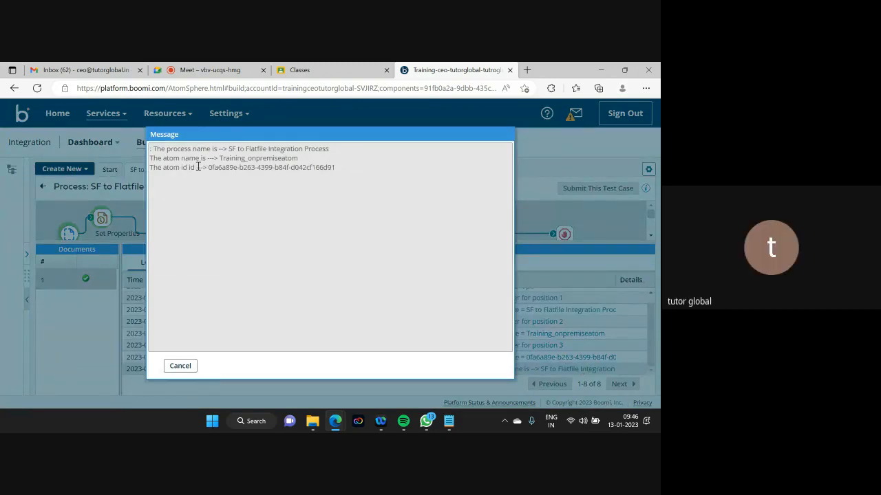
pyautogui.moveTo(207, 167); pyautogui.dragTo(332, 216)
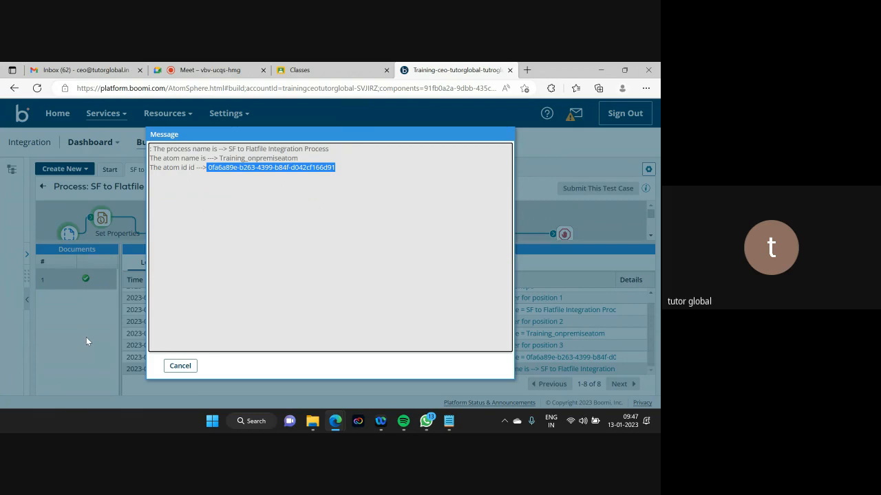
pyautogui.click(182, 367)
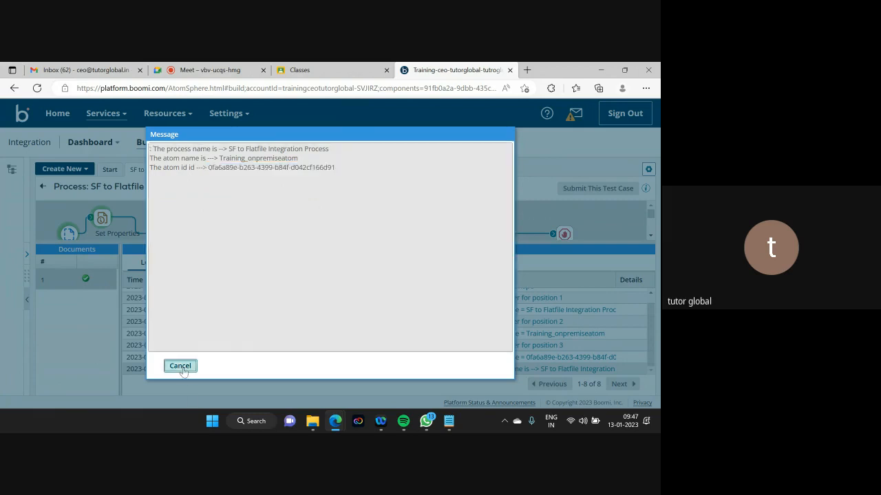
pyautogui.moveTo(305, 242); pyautogui.dragTo(338, 373)
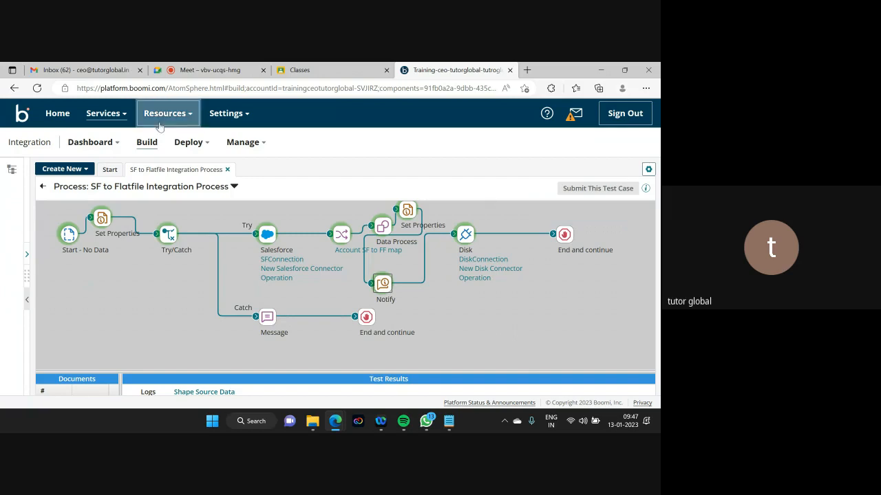
# - Return to editing and delete the Message step from the Catch branch
pyautogui.click(43, 188)
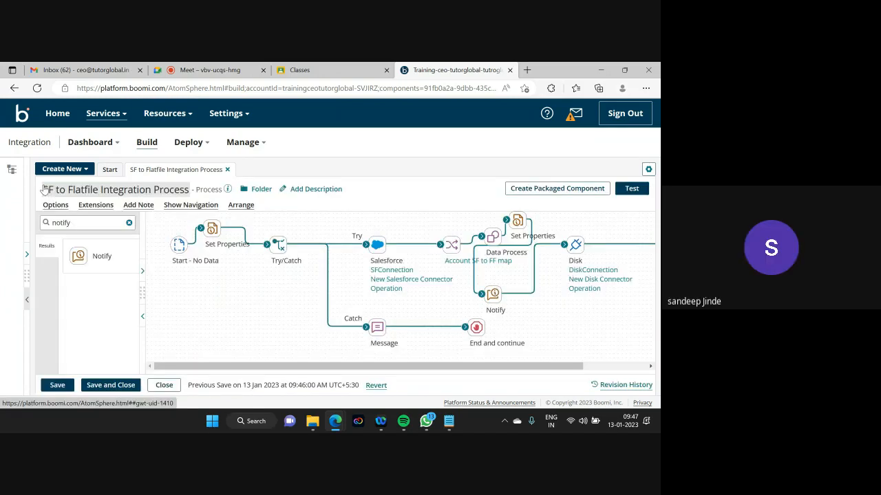
pyautogui.click(377, 327)
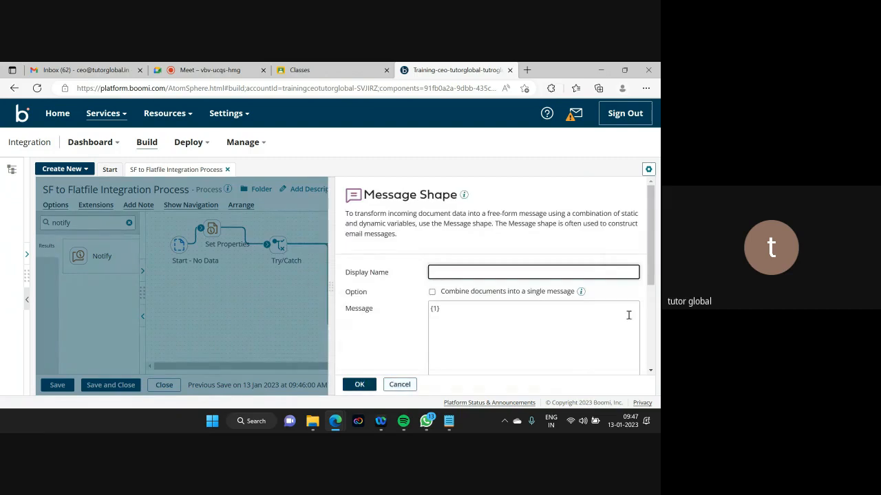
pyautogui.click(401, 385)
pyautogui.moveTo(381, 321)
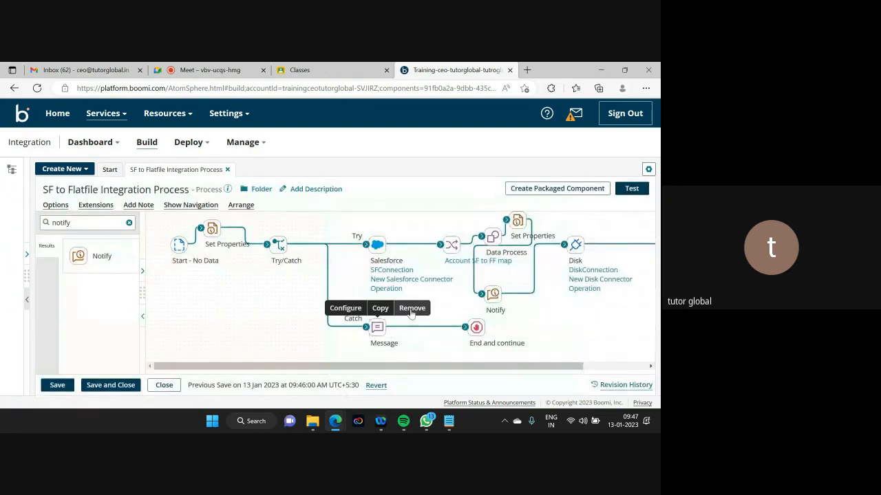
pyautogui.click(412, 308)
pyautogui.click(259, 288)
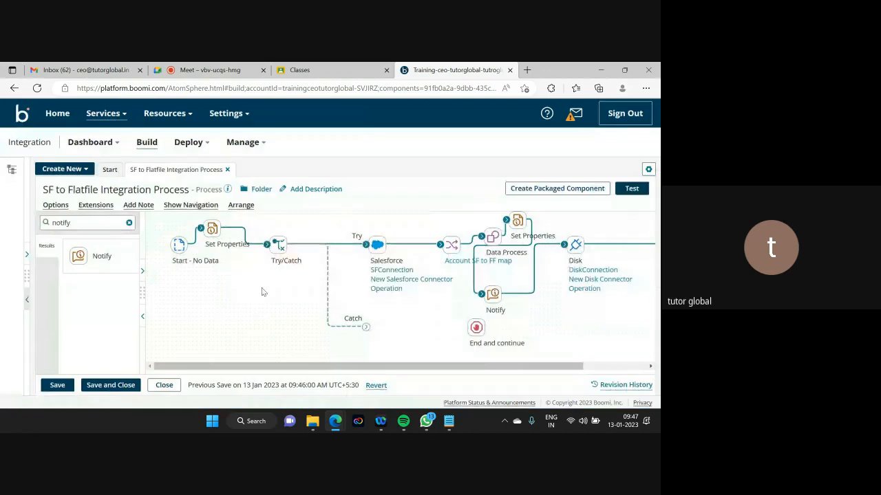
# - Place a Notify step on the Catch branch with message {1} and add a variable
pyautogui.moveTo(102, 255); pyautogui.dragTo(413, 339)
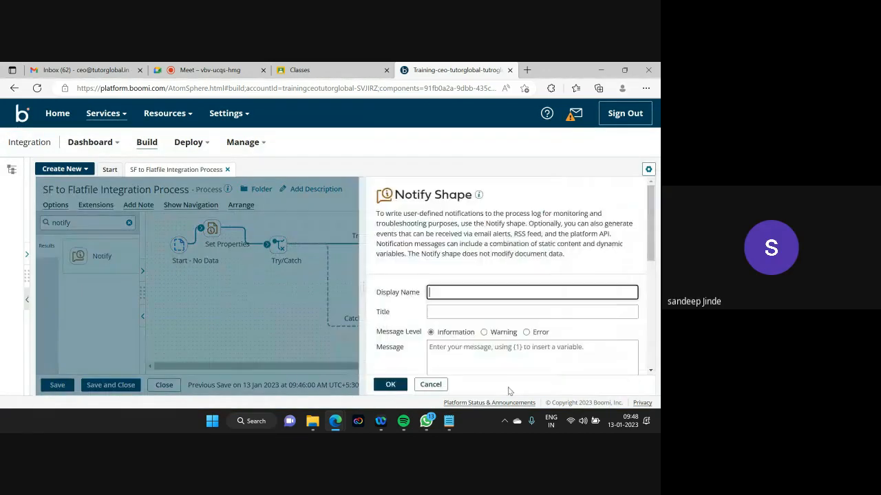
pyautogui.scroll(-2, 443, 281)
pyautogui.click(448, 259)
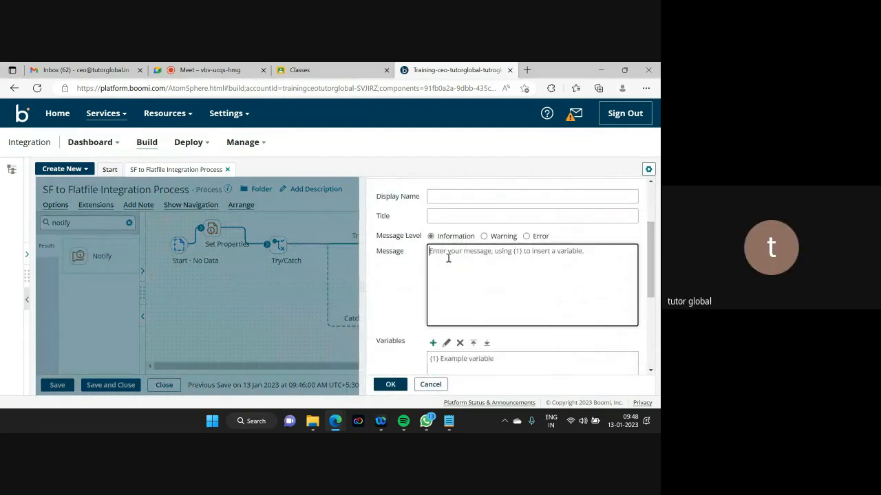
pyautogui.write('{1')
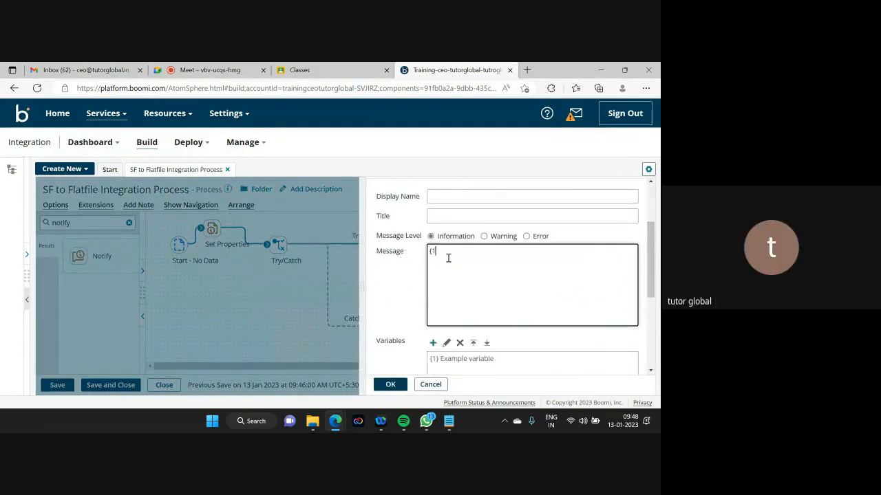
pyautogui.write('}')
pyautogui.scroll(-2, 650, 239)
pyautogui.click(431, 256)
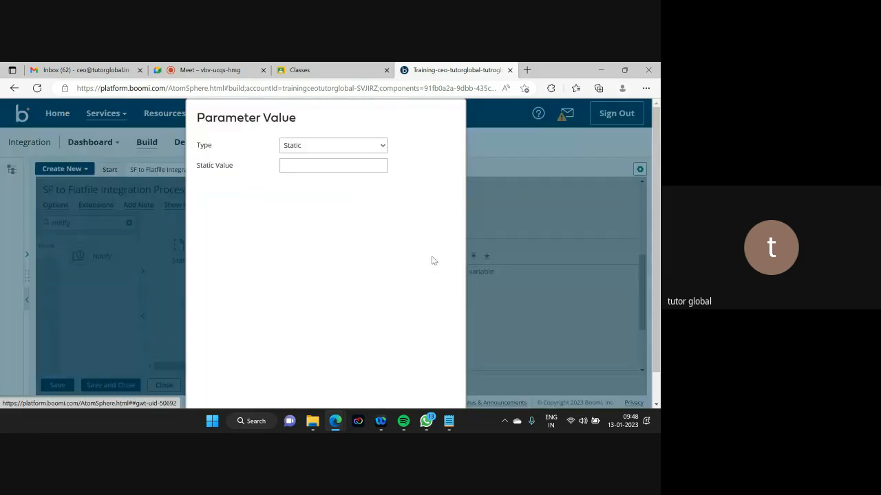
# - Set the Notify variable to Document Property Meta Data > Try/Catch Message
pyautogui.click(353, 144)
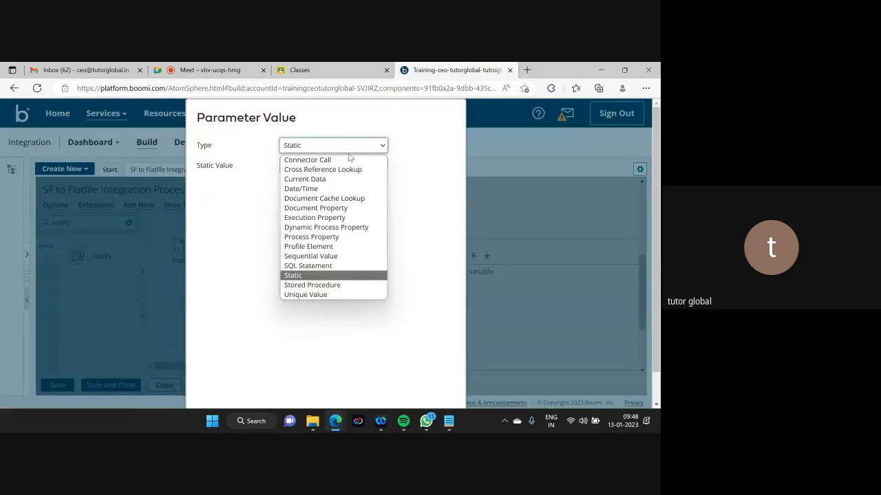
pyautogui.click(341, 208)
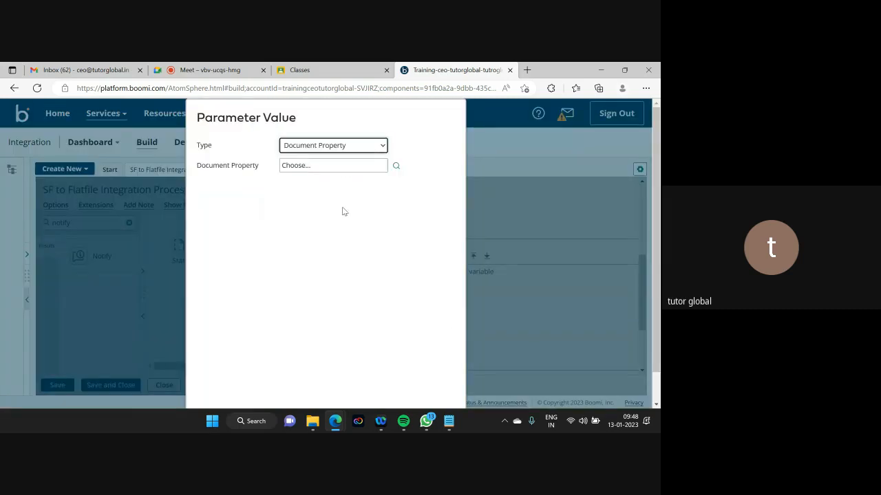
pyautogui.click(396, 165)
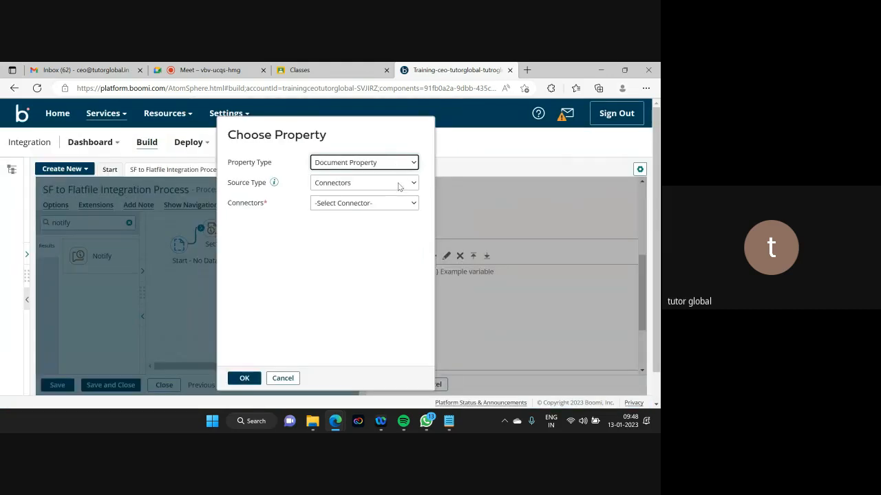
pyautogui.click(399, 183)
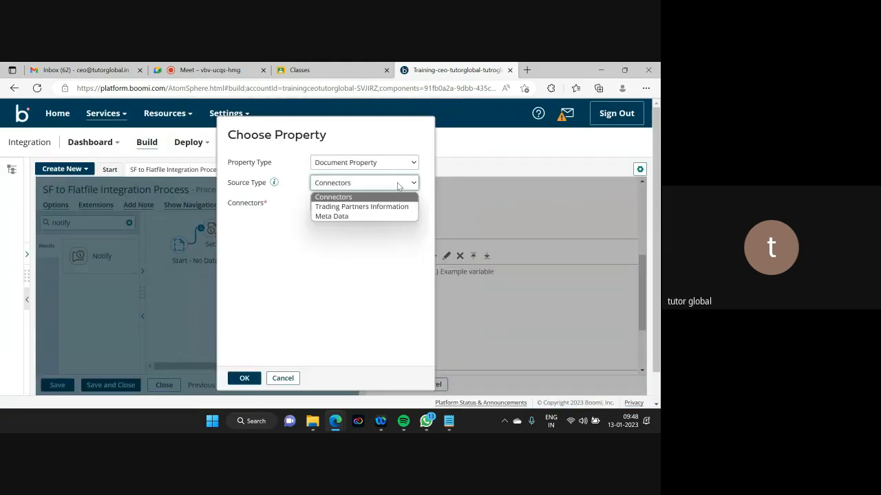
pyautogui.click(346, 216)
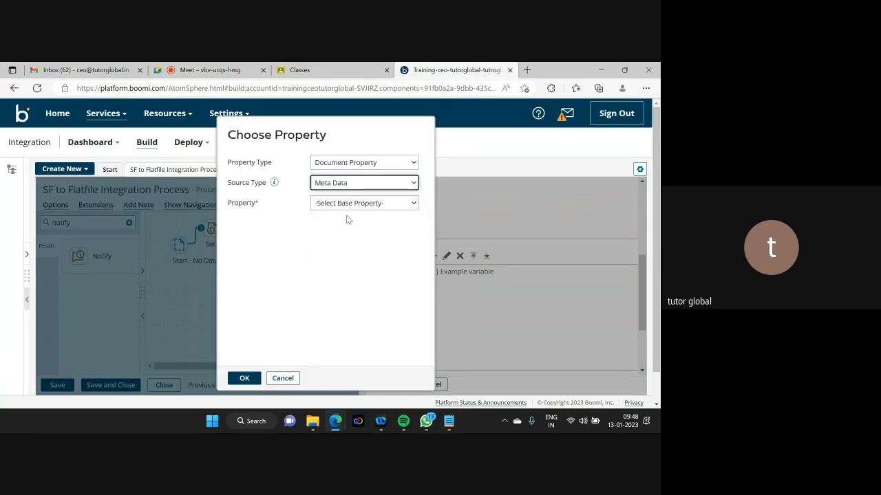
pyautogui.click(372, 205)
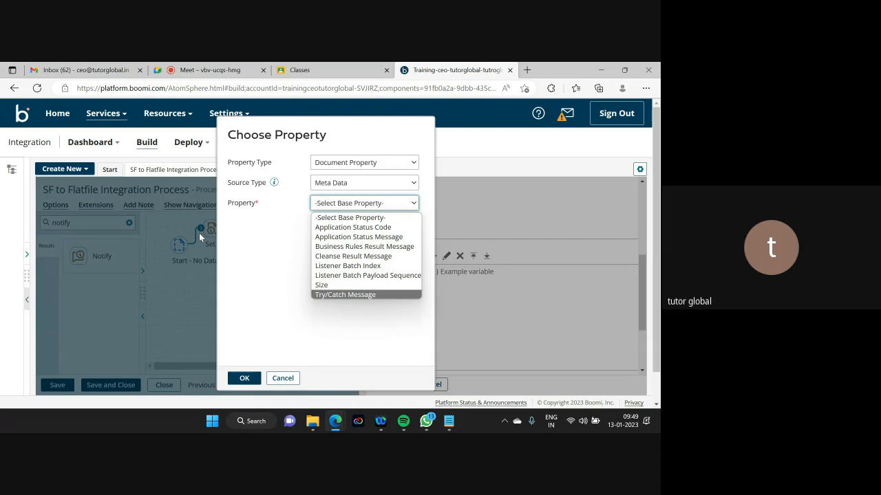
pyautogui.click(350, 295)
pyautogui.click(245, 378)
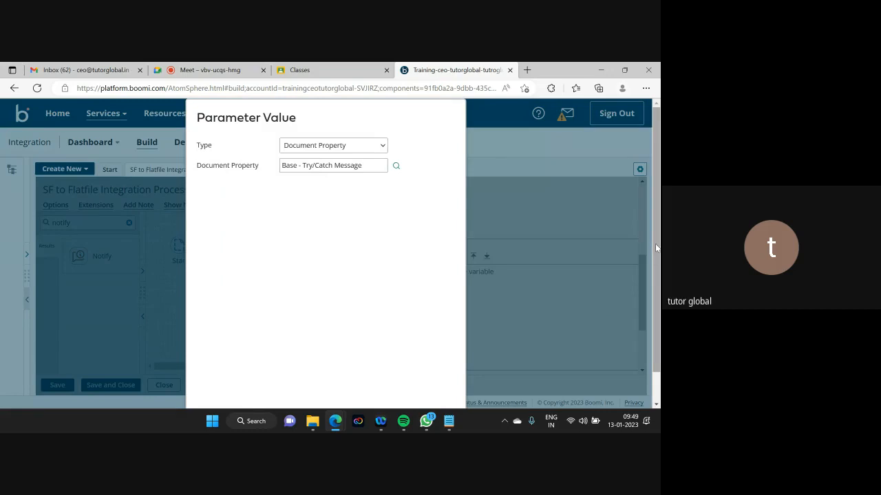
pyautogui.scroll(-1, 656, 247)
pyautogui.click(213, 394)
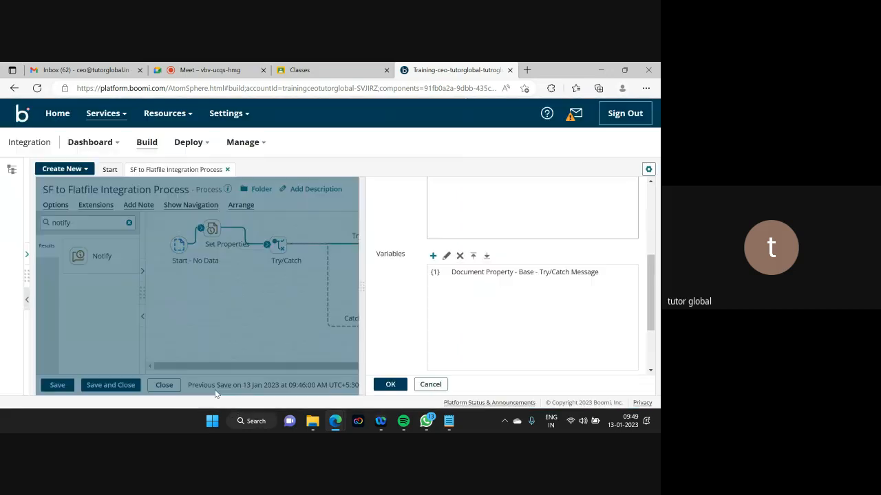
pyautogui.click(383, 386)
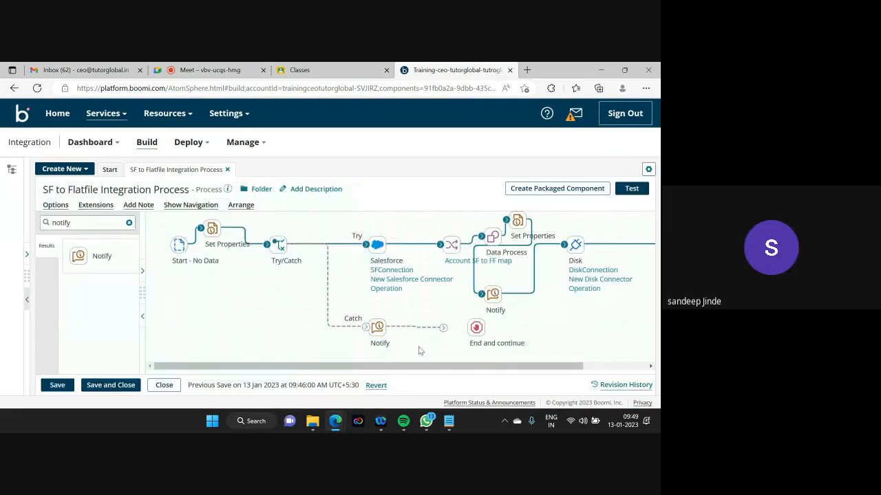
# - Connect the Catch path through Notify to End and continue, and save the process
pyautogui.moveTo(366, 328); pyautogui.dragTo(372, 328)
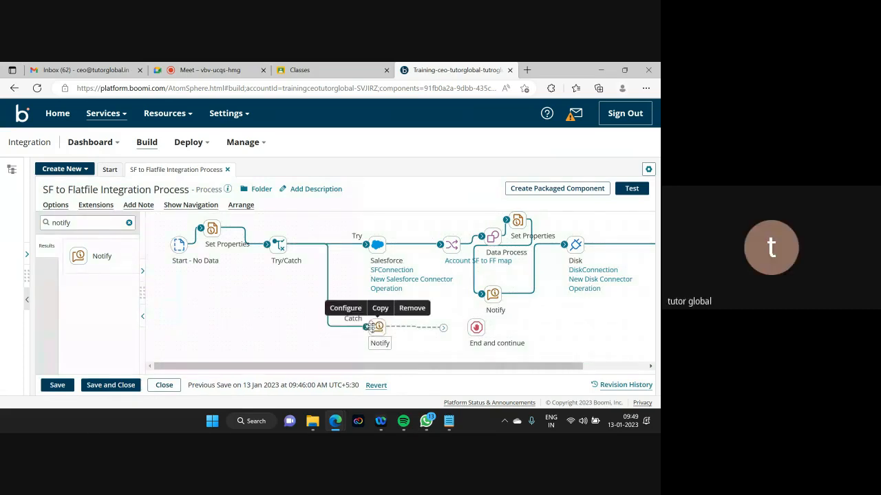
pyautogui.moveTo(443, 328); pyautogui.dragTo(475, 328)
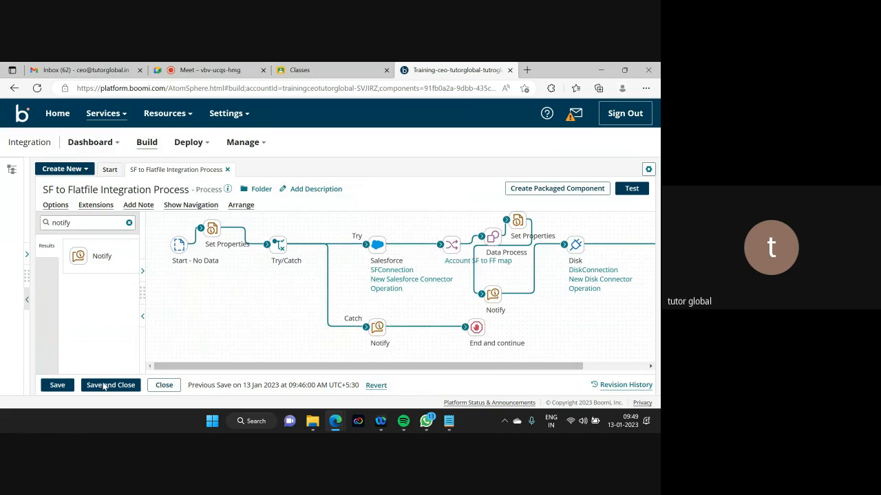
pyautogui.click(58, 385)
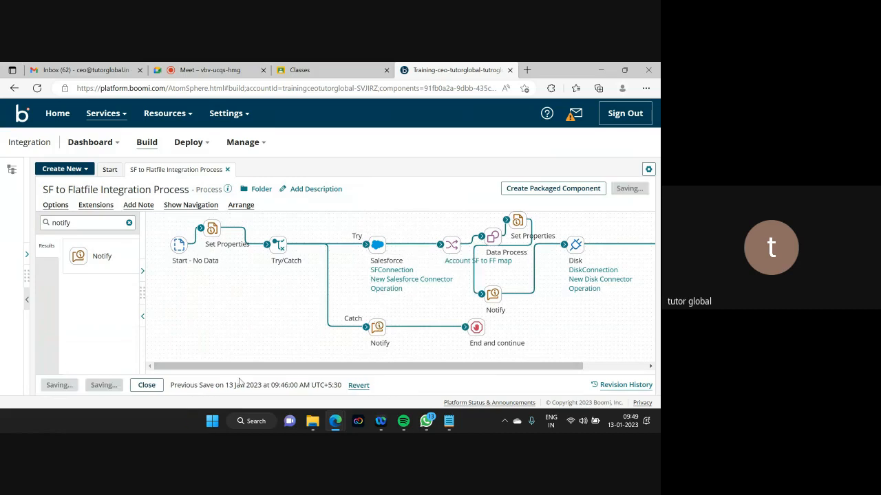
# - Edit the SFConnection login user name and save the connection
pyautogui.click(396, 272)
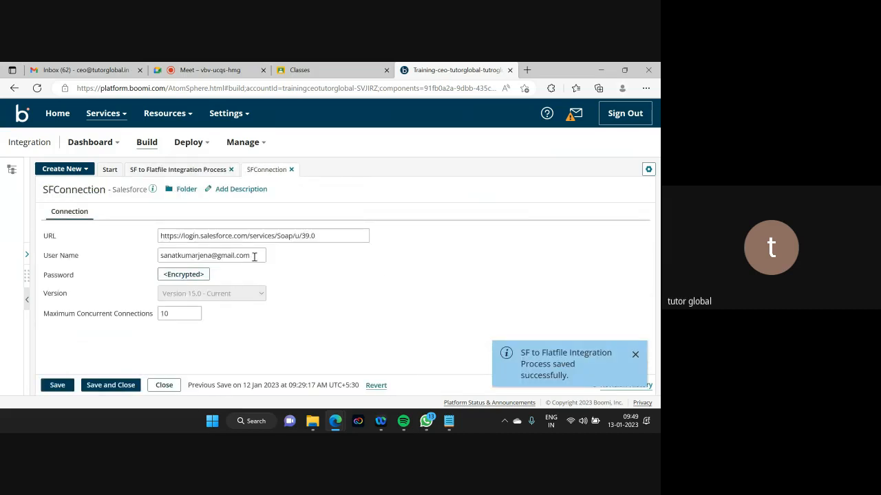
pyautogui.click(254, 257)
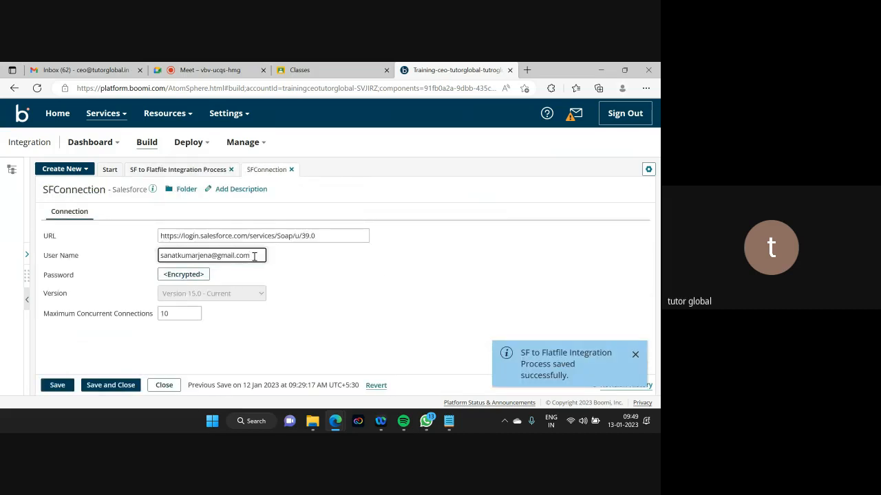
pyautogui.click(107, 386)
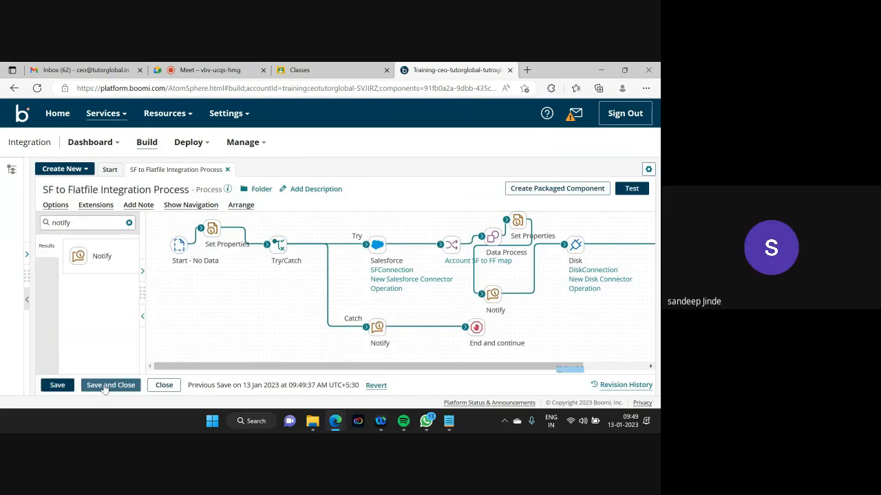
# - Save pending changes and start a new test run of the process
pyautogui.click(631, 190)
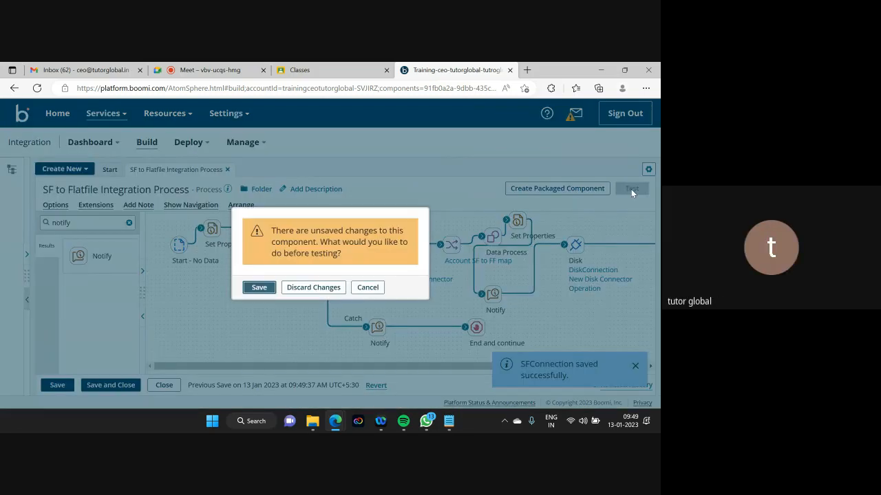
pyautogui.click(259, 287)
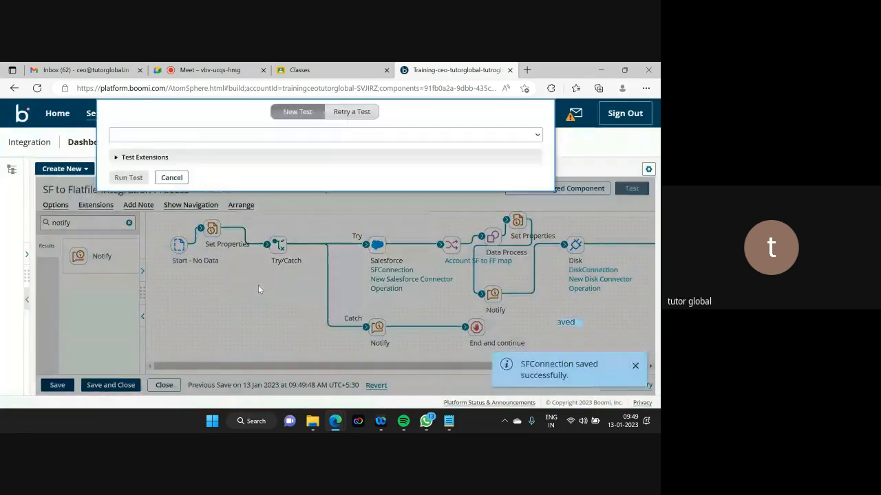
pyautogui.click(128, 178)
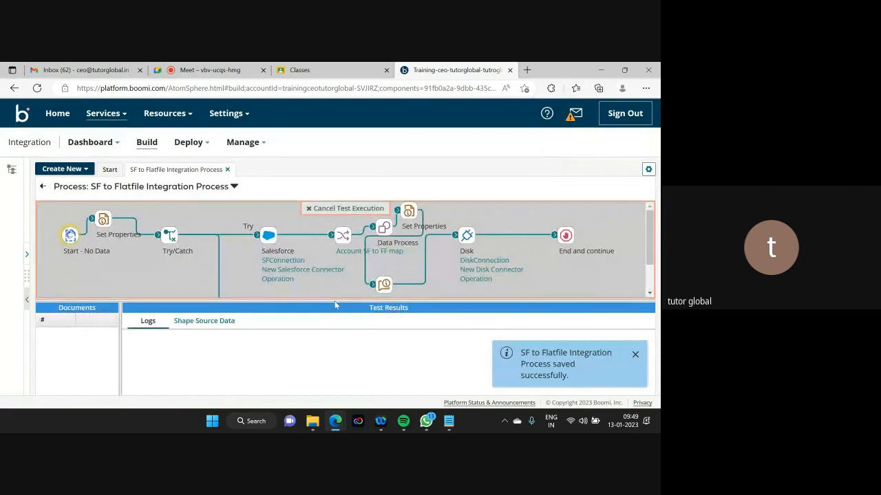
pyautogui.moveTo(335, 305); pyautogui.dragTo(335, 347)
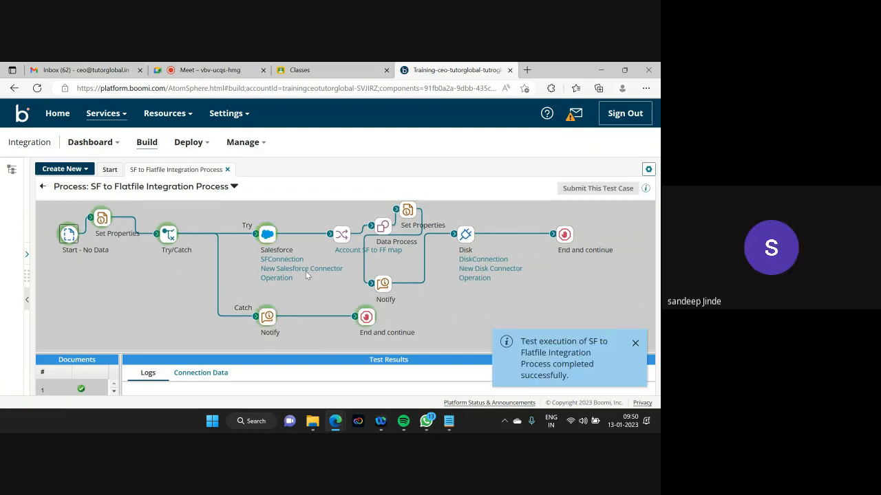
pyautogui.click(273, 318)
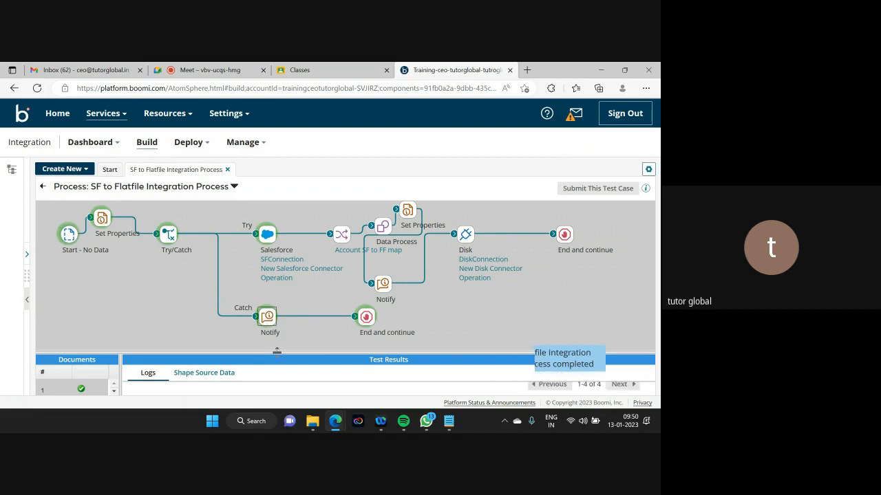
pyautogui.moveTo(276, 351); pyautogui.dragTo(257, 221)
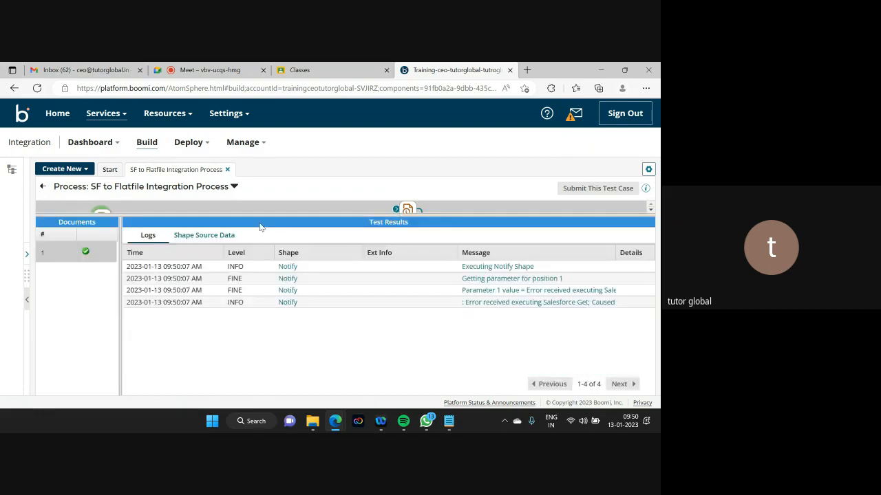
pyautogui.click(498, 303)
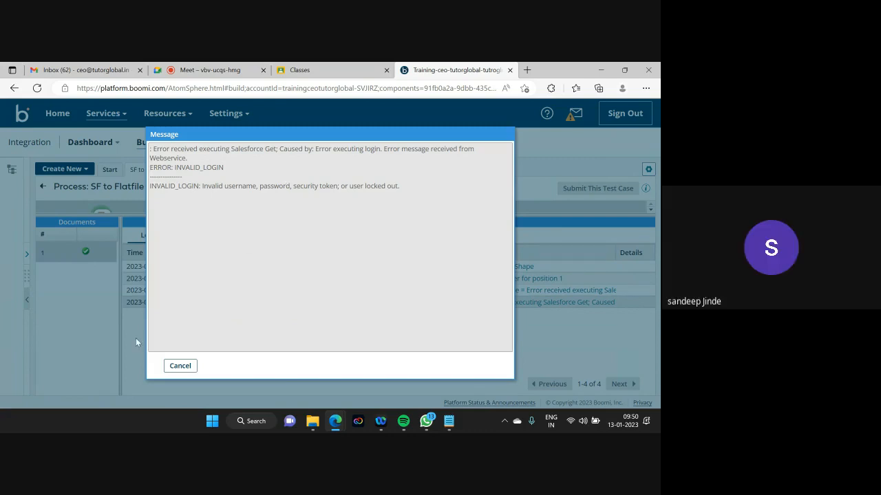
pyautogui.click(178, 369)
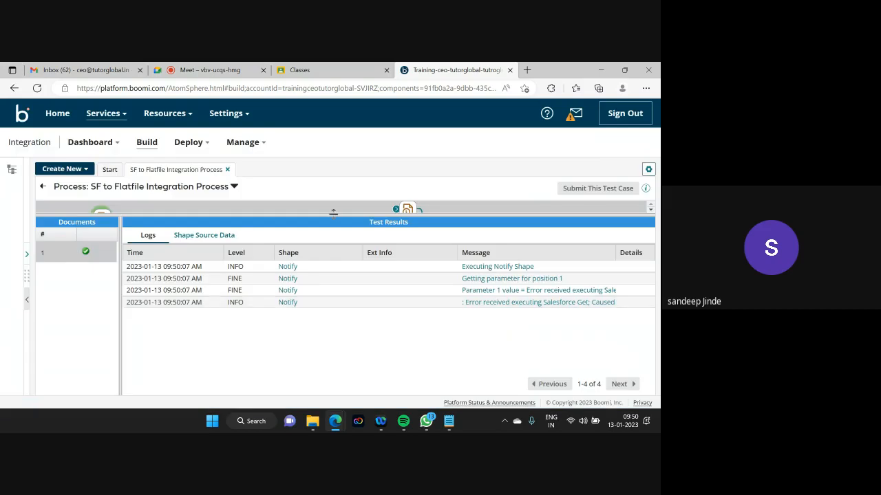
pyautogui.moveTo(331, 221); pyautogui.dragTo(354, 368)
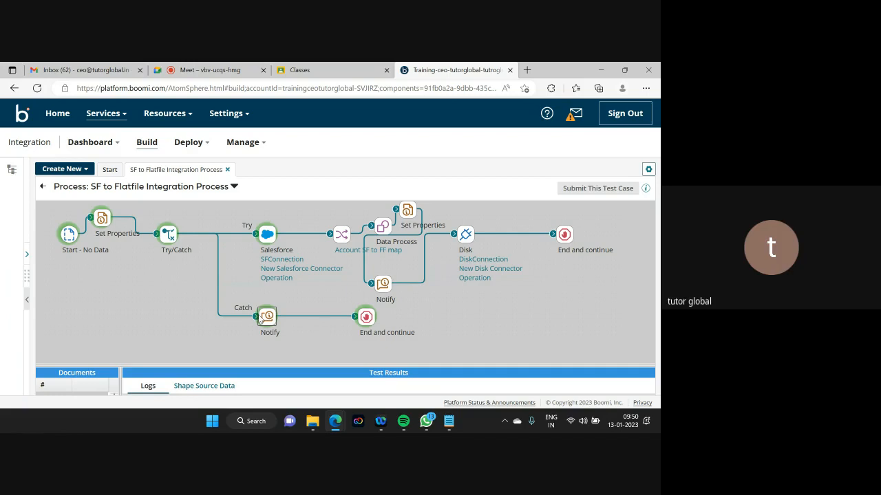
# - Exit test mode and review the Set Properties Disk - File Name value without changing it
pyautogui.click(42, 187)
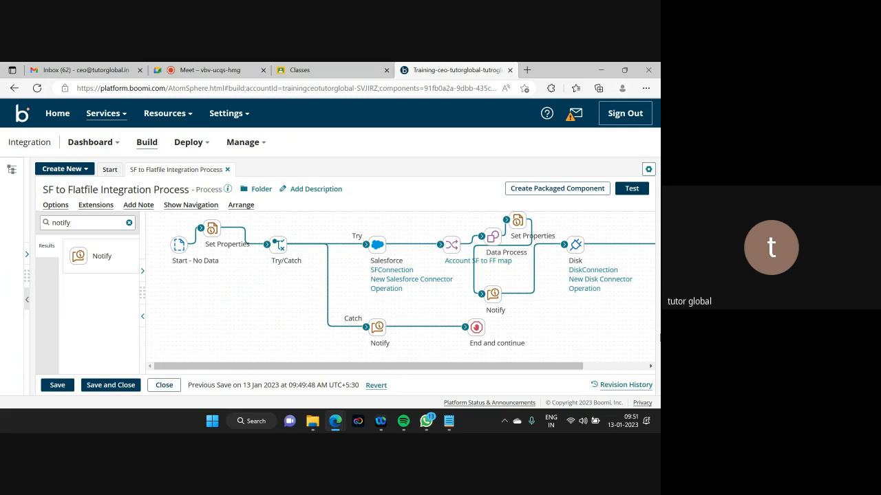
pyautogui.click(514, 220)
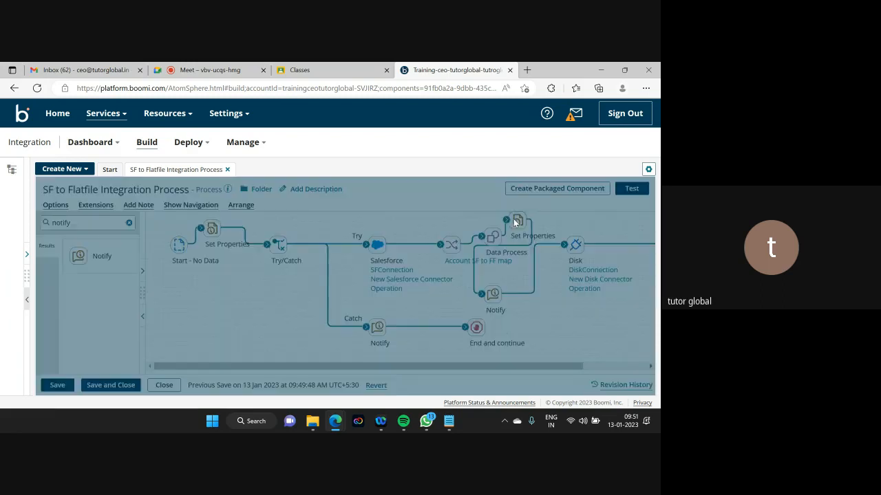
pyautogui.click(384, 337)
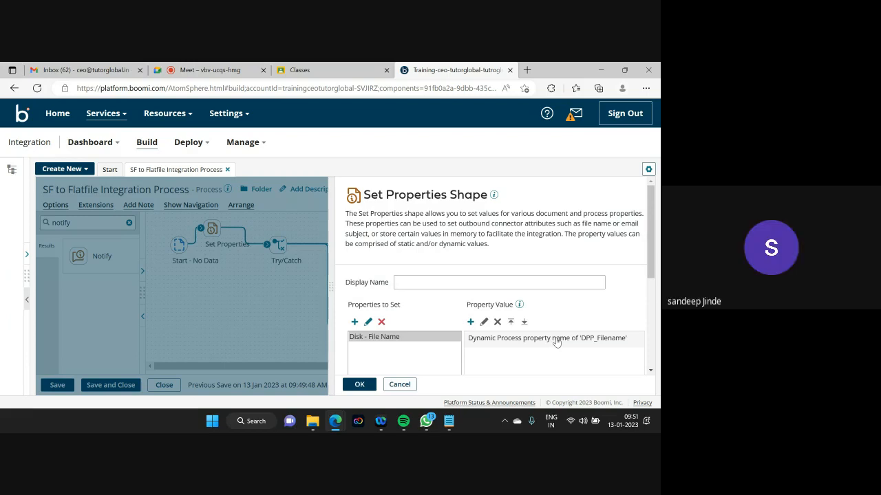
pyautogui.click(398, 387)
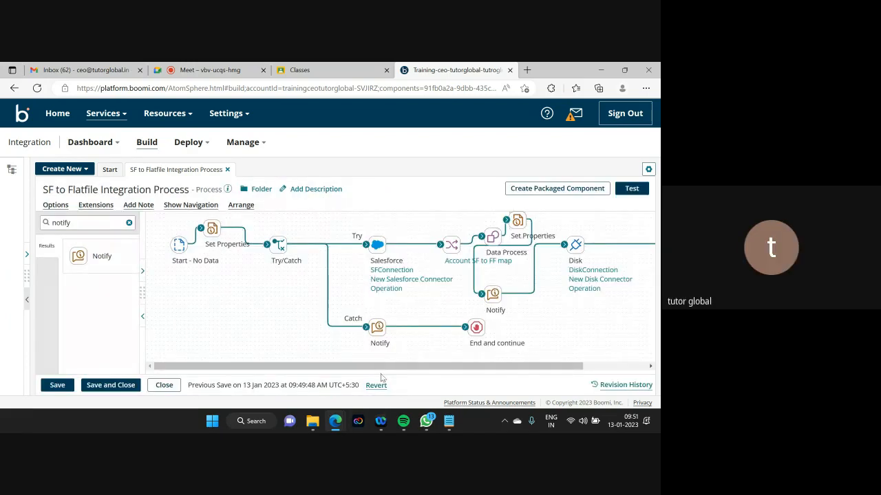
pyautogui.moveTo(386, 348)
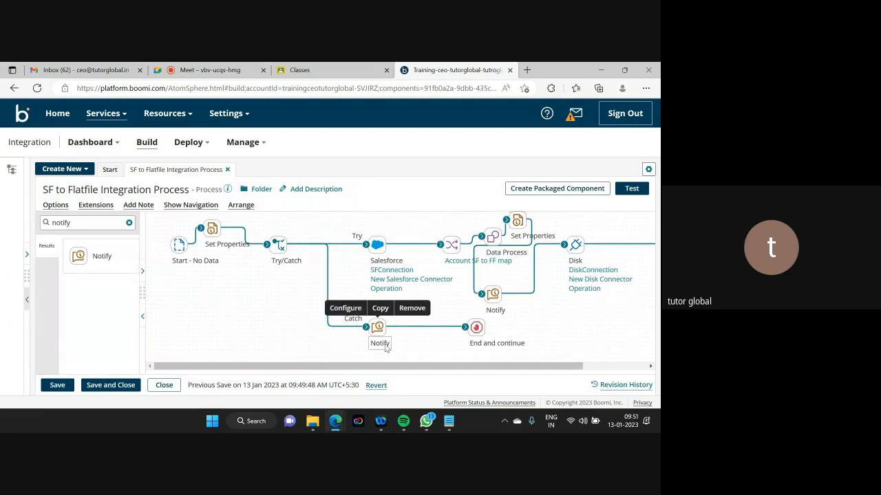
pyautogui.moveTo(280, 247)
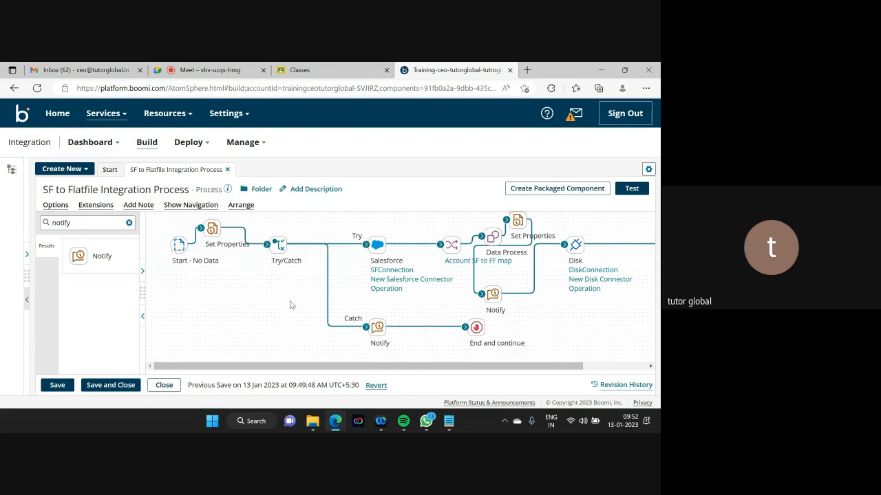
pyautogui.click(377, 330)
pyautogui.scroll(-2, 581, 286)
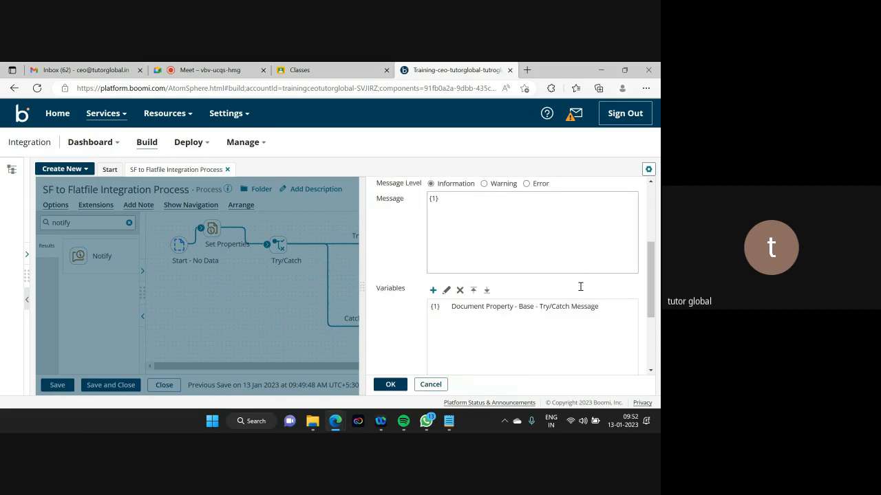
pyautogui.doubleClick(516, 306)
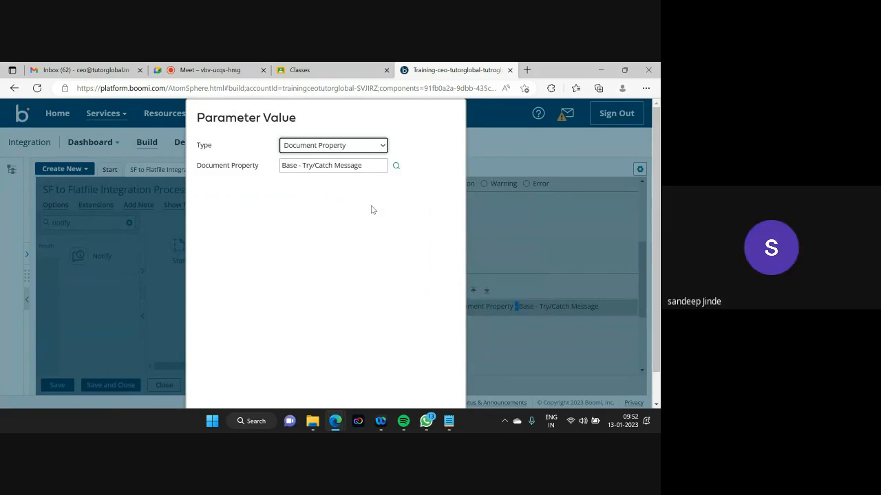
pyautogui.scroll(-1, 371, 209)
pyautogui.scroll(1, 334, 335)
pyautogui.scroll(-1, 302, 364)
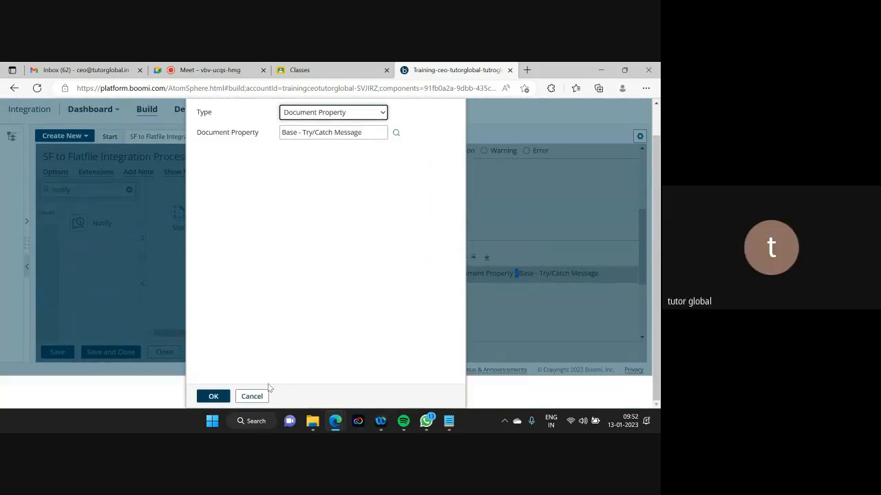
pyautogui.click(252, 397)
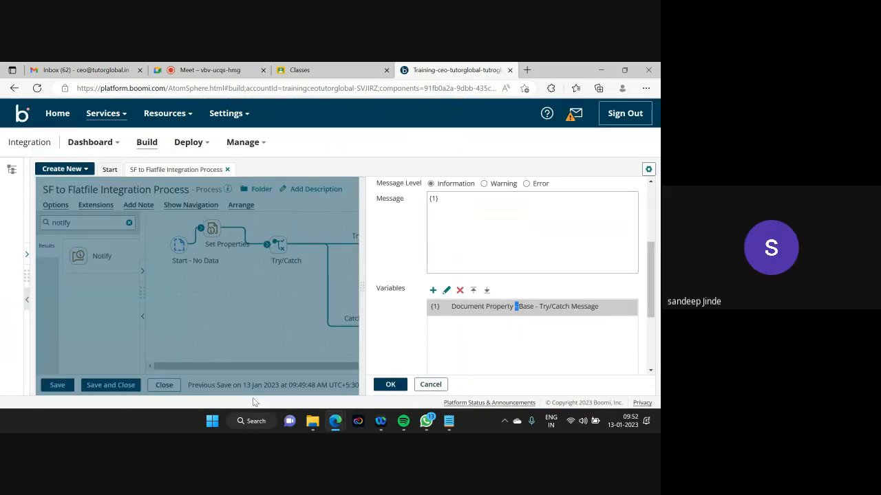
pyautogui.click(430, 384)
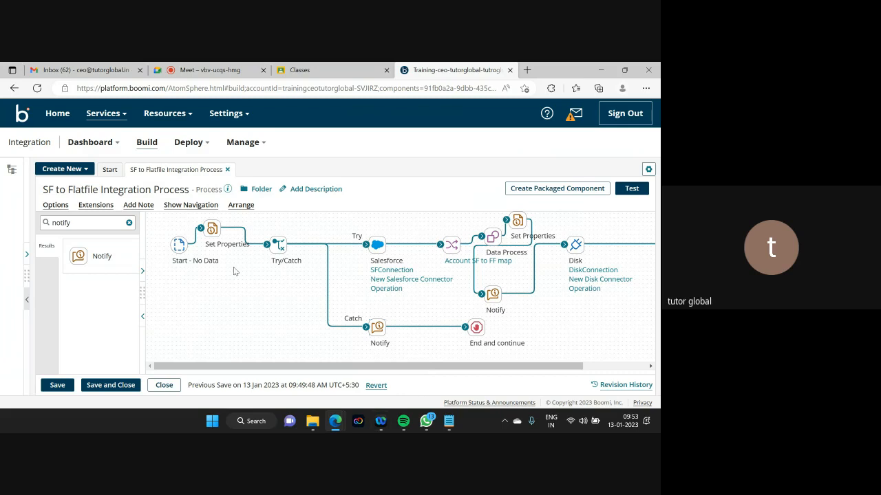
pyautogui.click(213, 230)
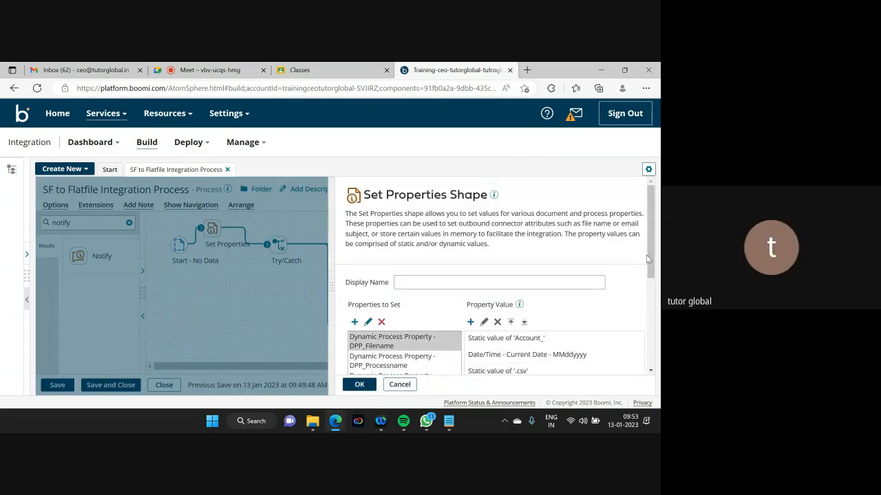
pyautogui.moveTo(652, 267); pyautogui.dragTo(652, 288)
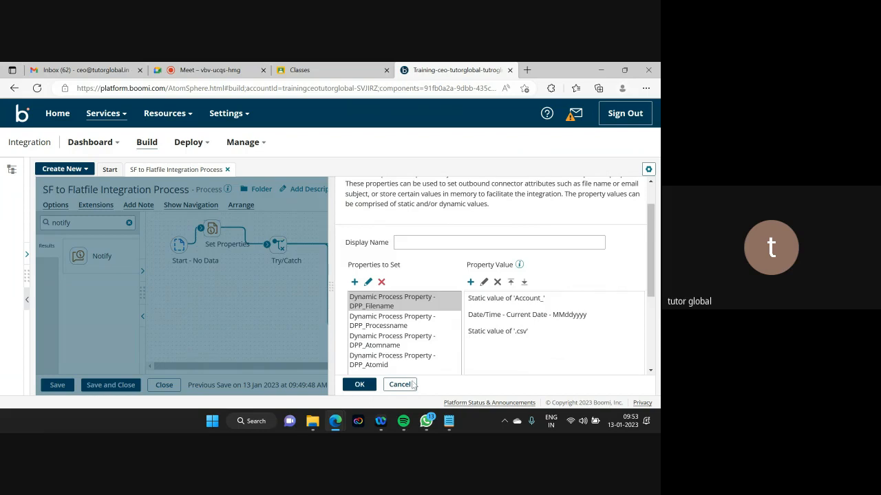
pyautogui.click(385, 322)
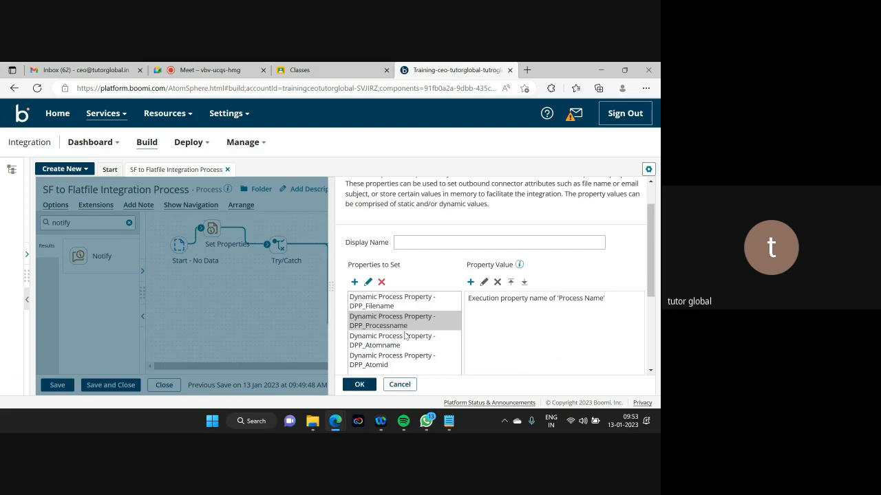
pyautogui.click(397, 385)
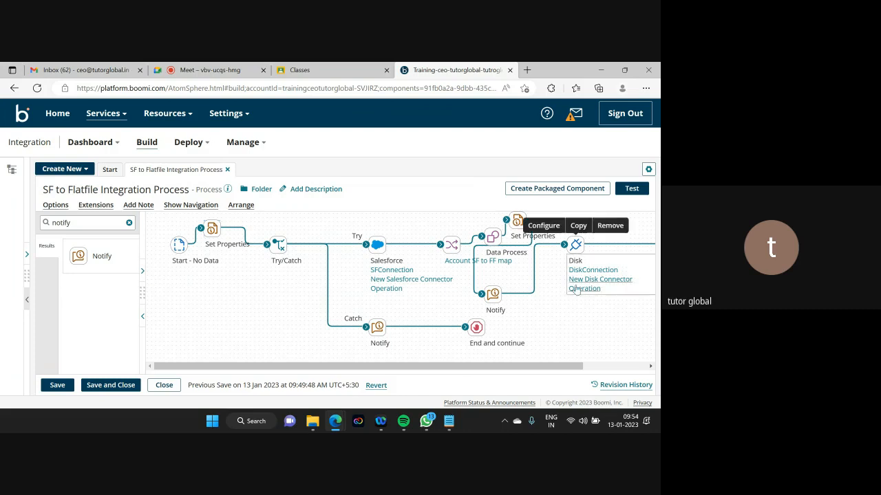
# - Scroll the process canvas sideways, then switch to the Google Meet tab
pyautogui.moveTo(212, 230)
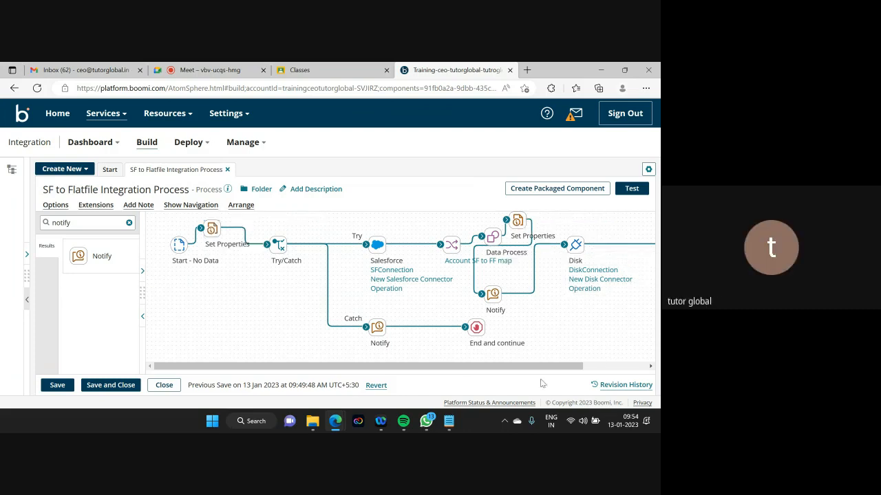
pyautogui.moveTo(524, 364); pyautogui.dragTo(551, 369)
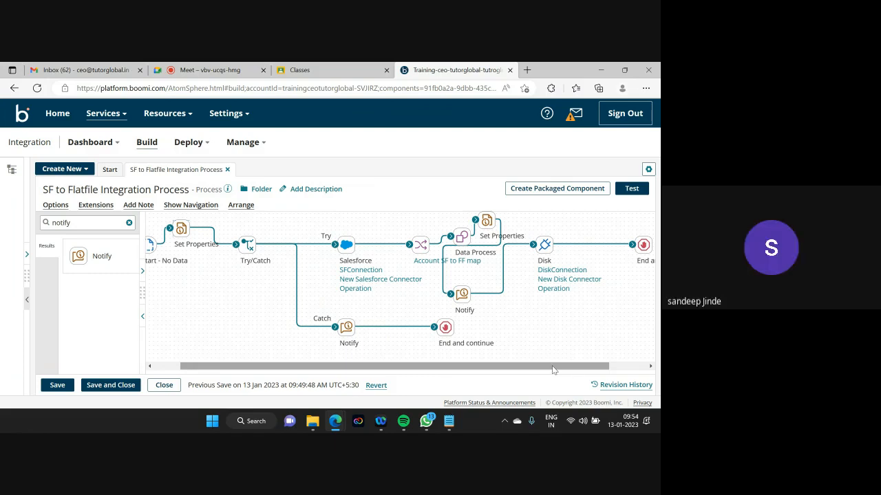
pyautogui.moveTo(553, 370); pyautogui.dragTo(462, 376)
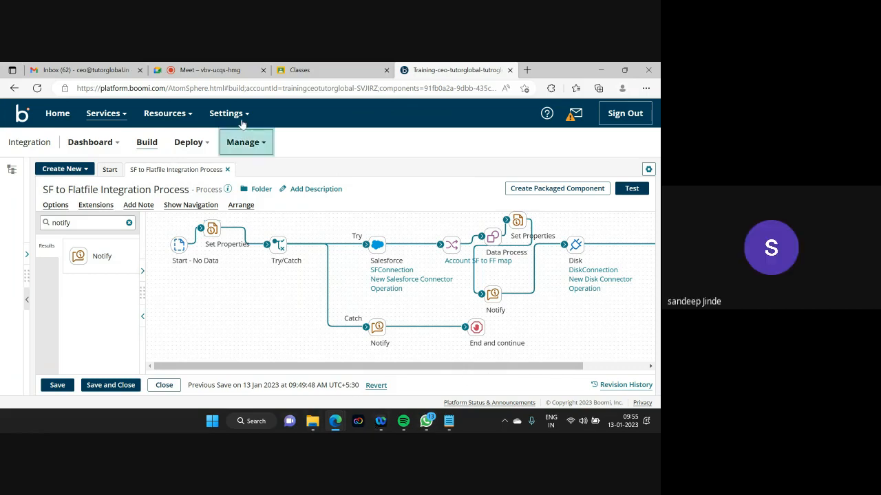
pyautogui.click(217, 71)
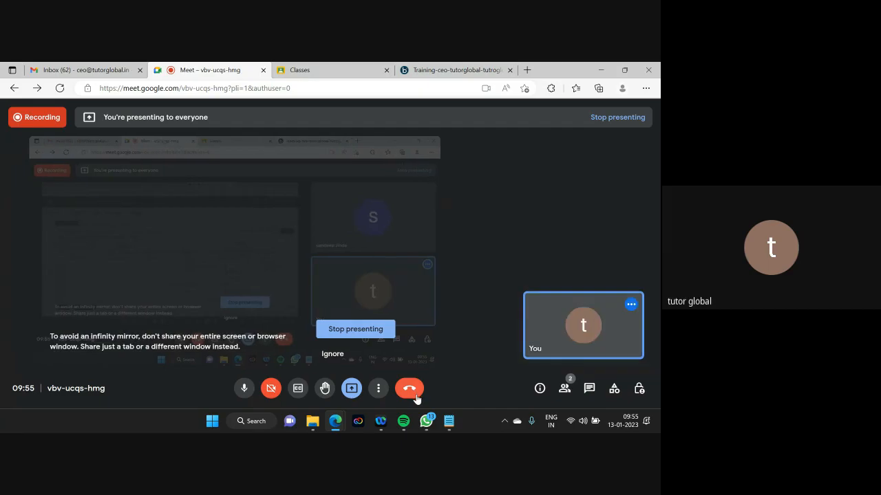